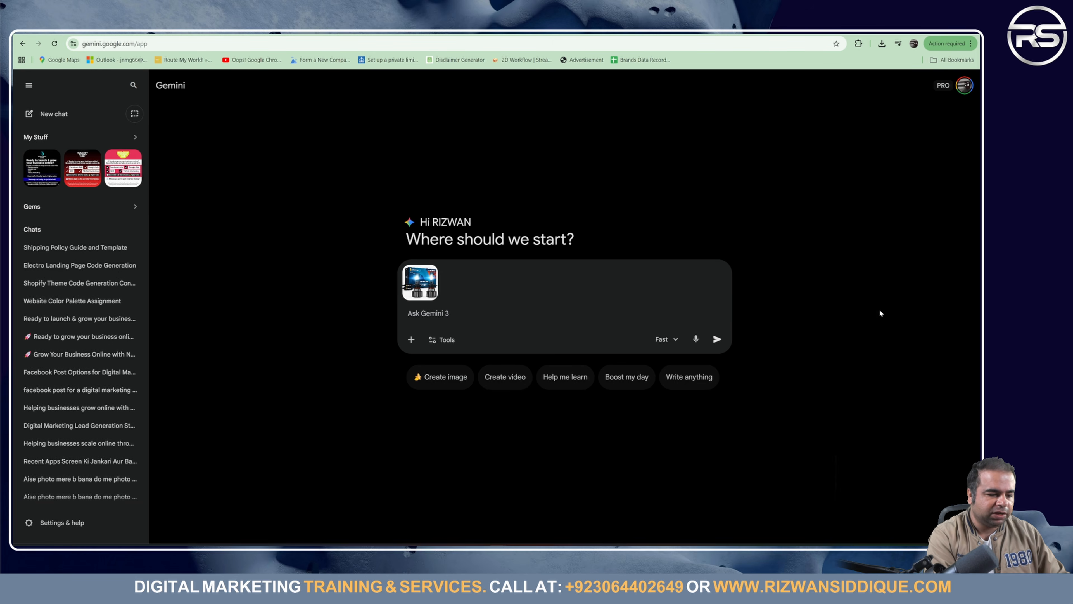
# Step: Draft the Gemini prompt 'please create product title', replacing 'website' with 'product'
pyautogui.write('please ')
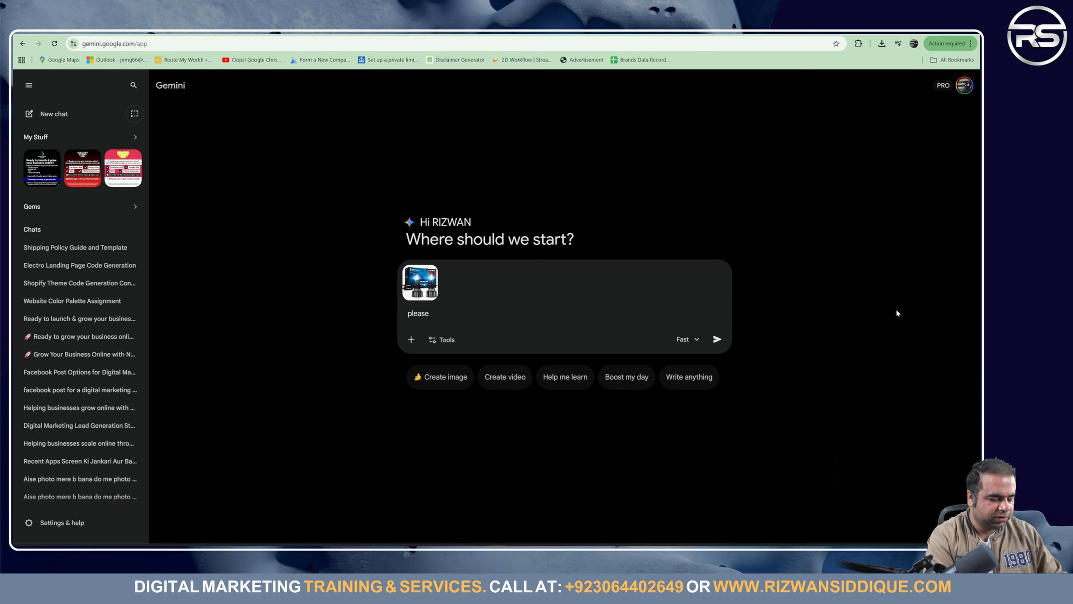
pyautogui.write('create')
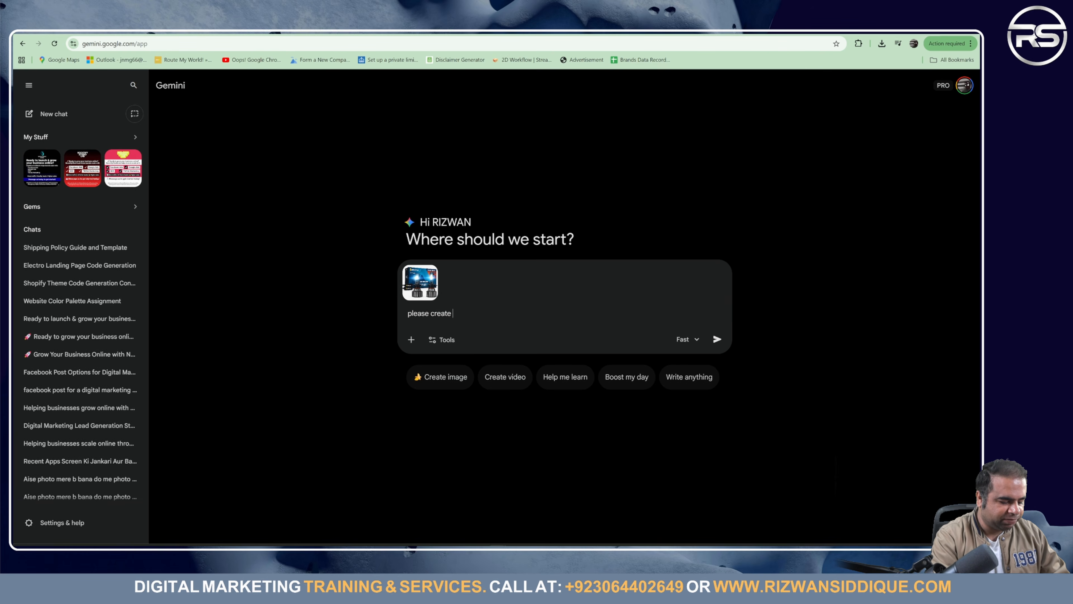
pyautogui.write('website')
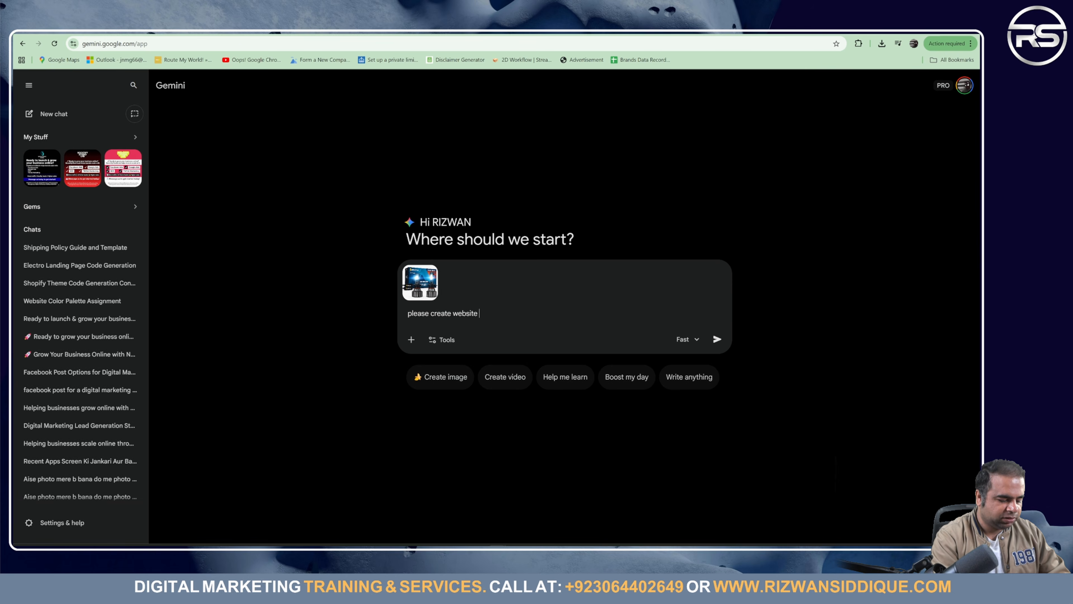
pyautogui.write(' title a')
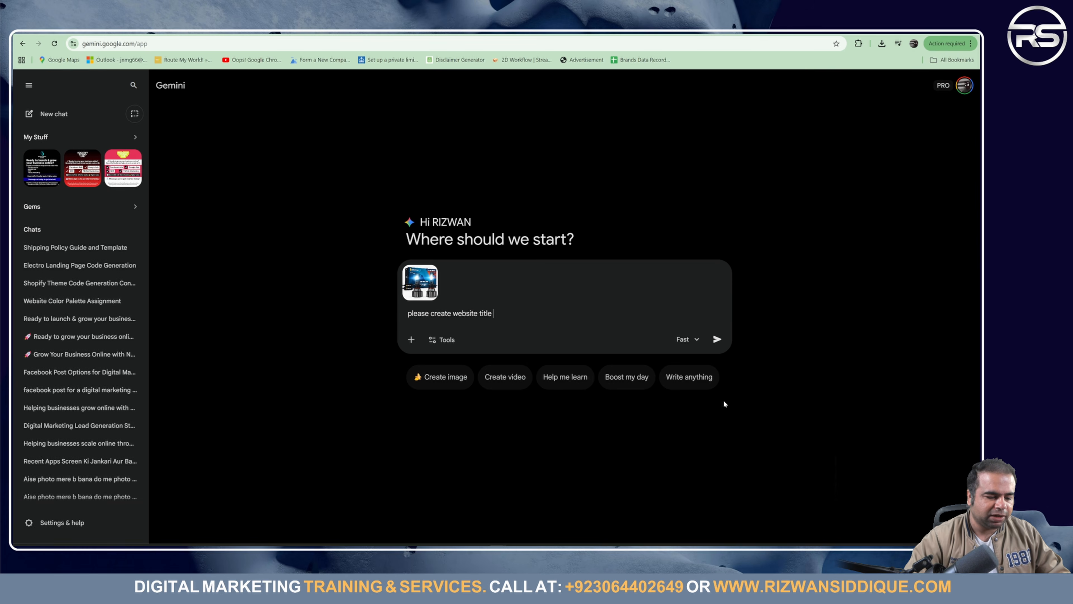
pyautogui.doubleClick(467, 313)
pyautogui.write('product')
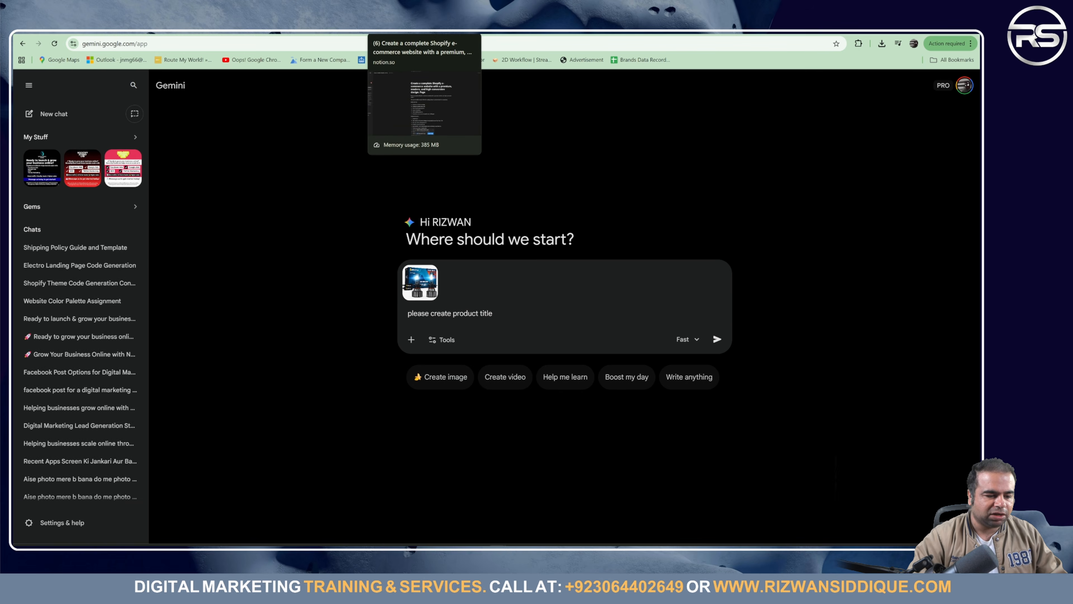
# Step: Paste the Electro LED Headlights paragraph from the Notion brief into the Gemini prompt
pyautogui.click(406, 29)
pyautogui.scroll(-13, 424, 344)
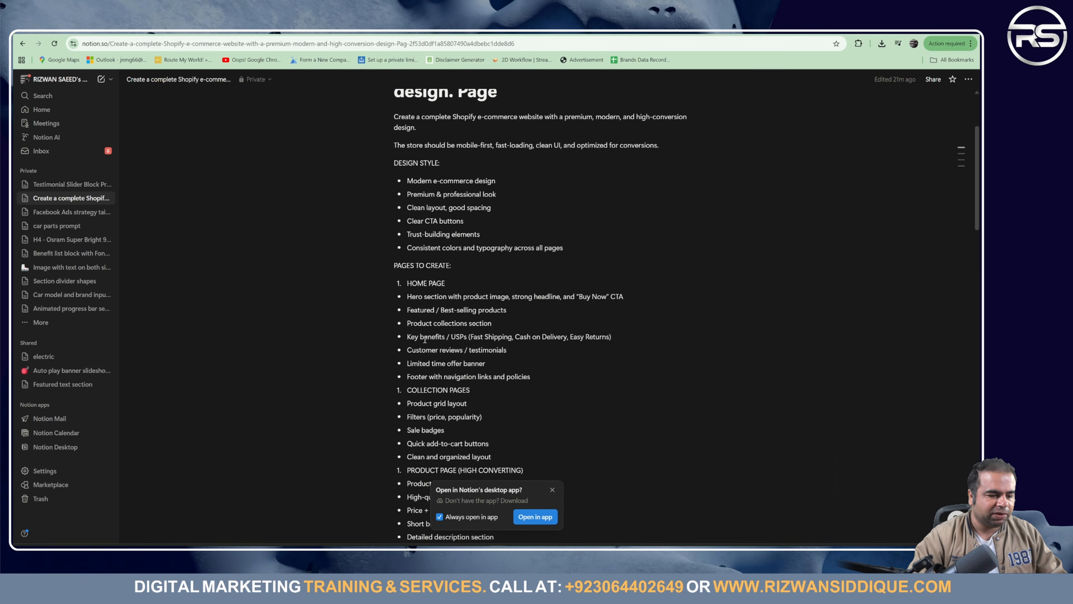
pyautogui.scroll(-10, 424, 345)
pyautogui.scroll(-8, 425, 321)
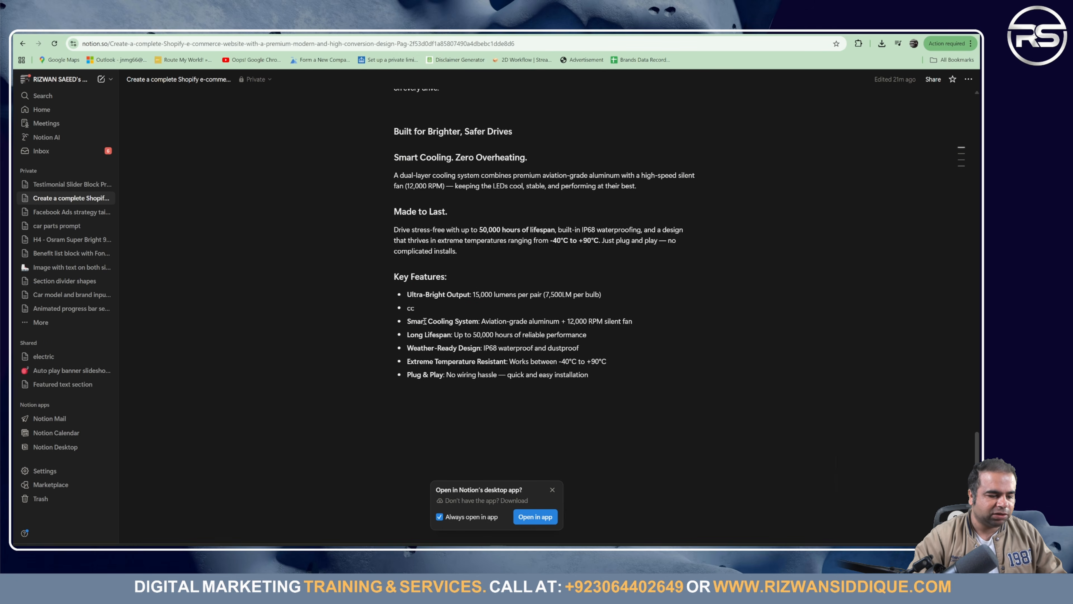
pyautogui.scroll(5, 428, 289)
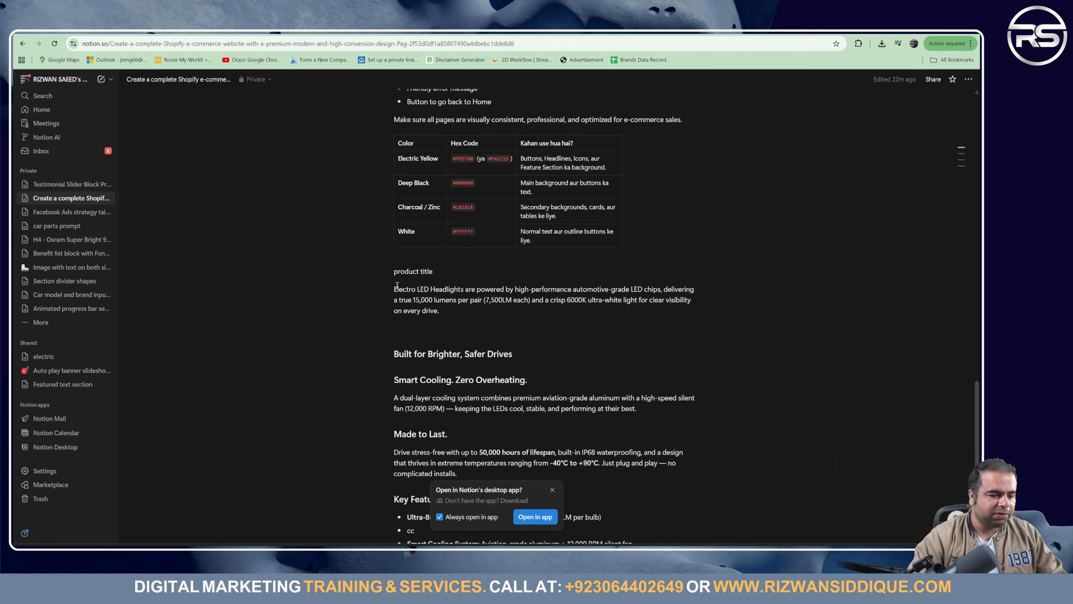
pyautogui.tripleClick(417, 292)
pyautogui.hotkey('ctrl', 'c')
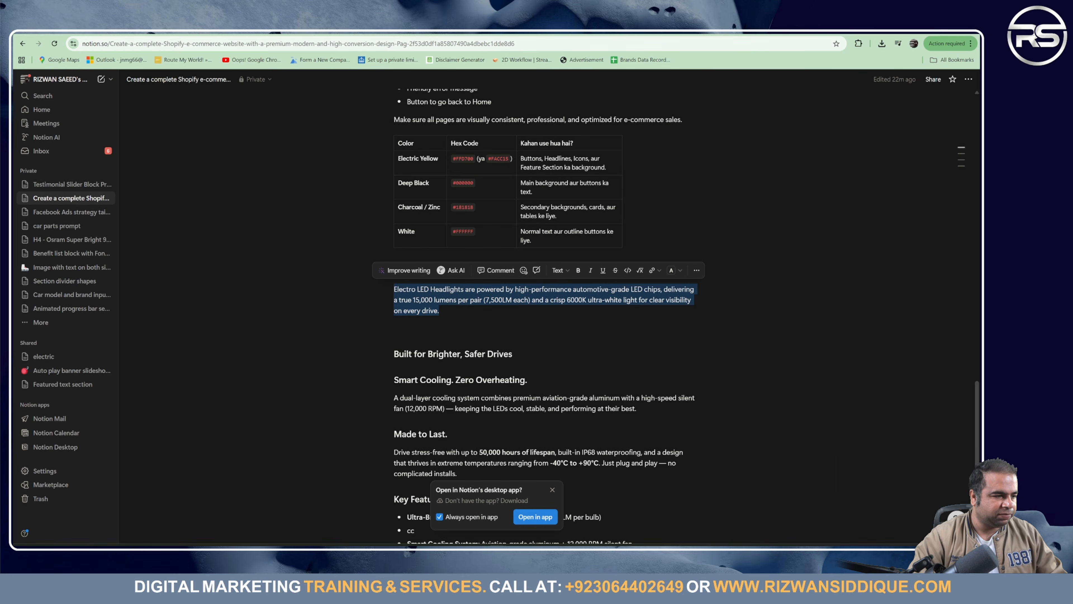
pyautogui.click(135, 31)
pyautogui.hotkey('ctrl', 'v')
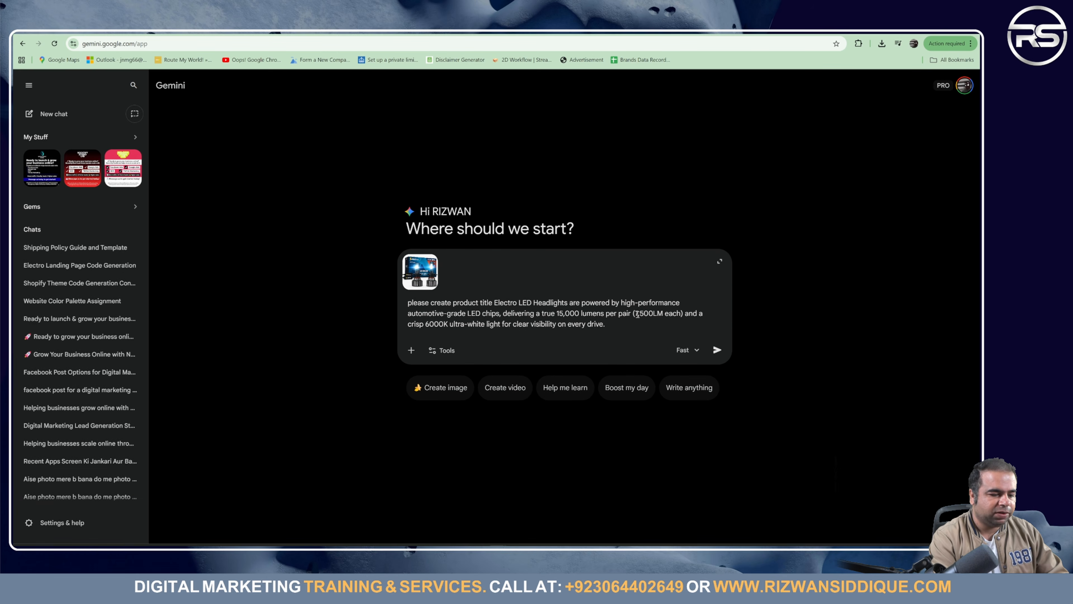
# Step: Append 'and colour' to the end of the Gemini prompt
pyautogui.write('and')
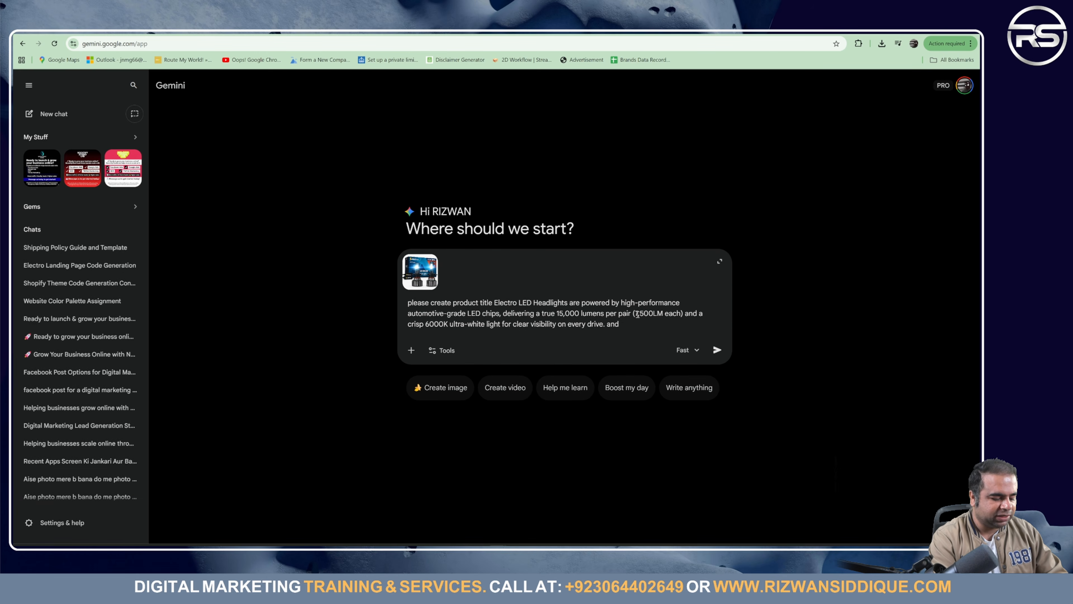
pyautogui.write(' colour')
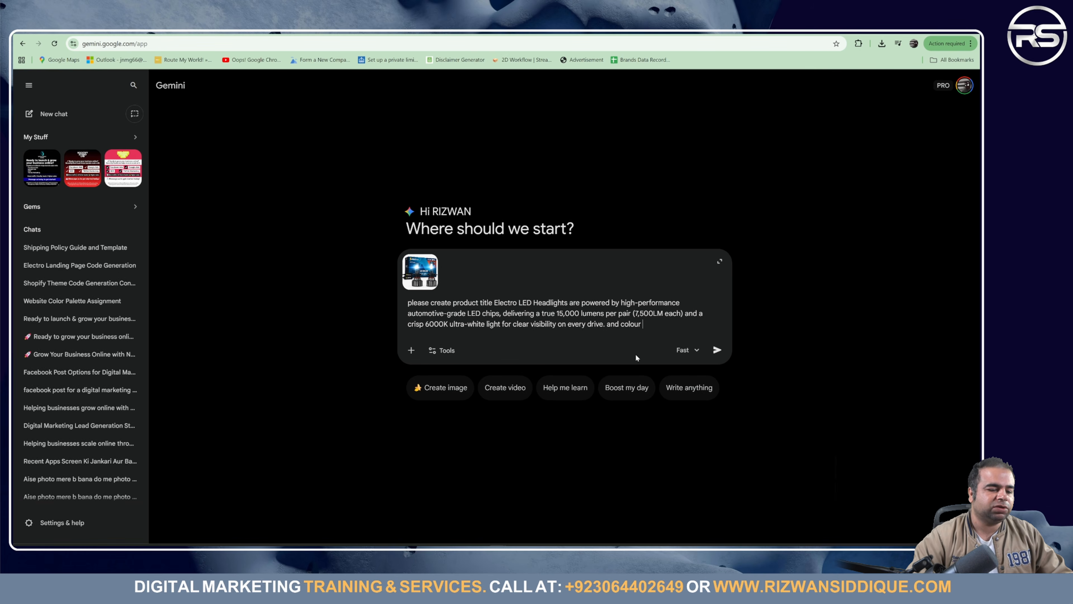
# Step: Scroll through Color Hunt's newest palettes down to older ones and back up
pyautogui.click(245, 31)
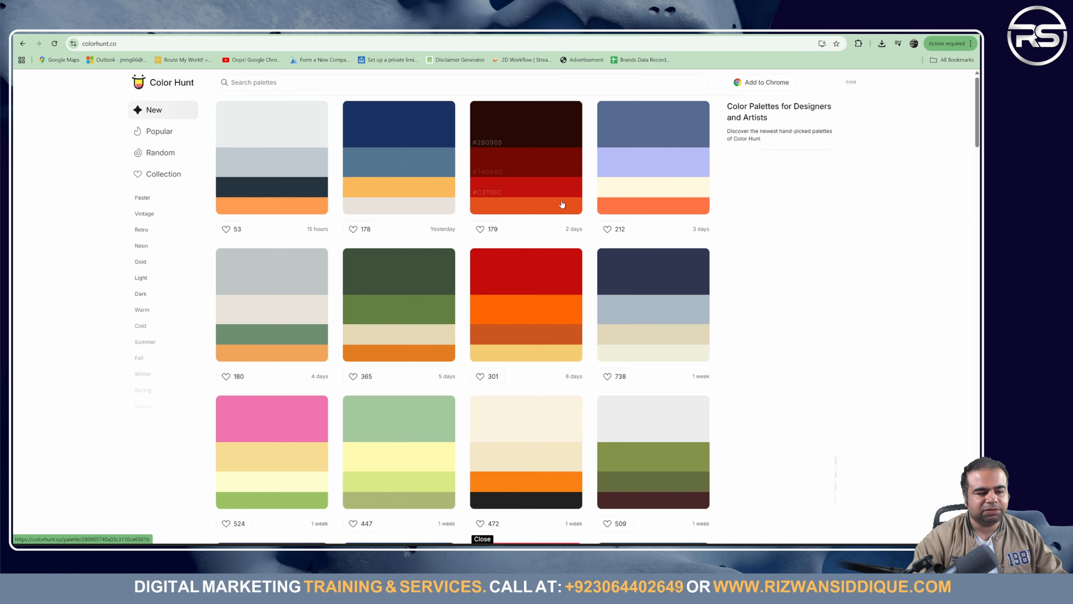
pyautogui.scroll(-10, 513, 312)
pyautogui.scroll(10, 513, 312)
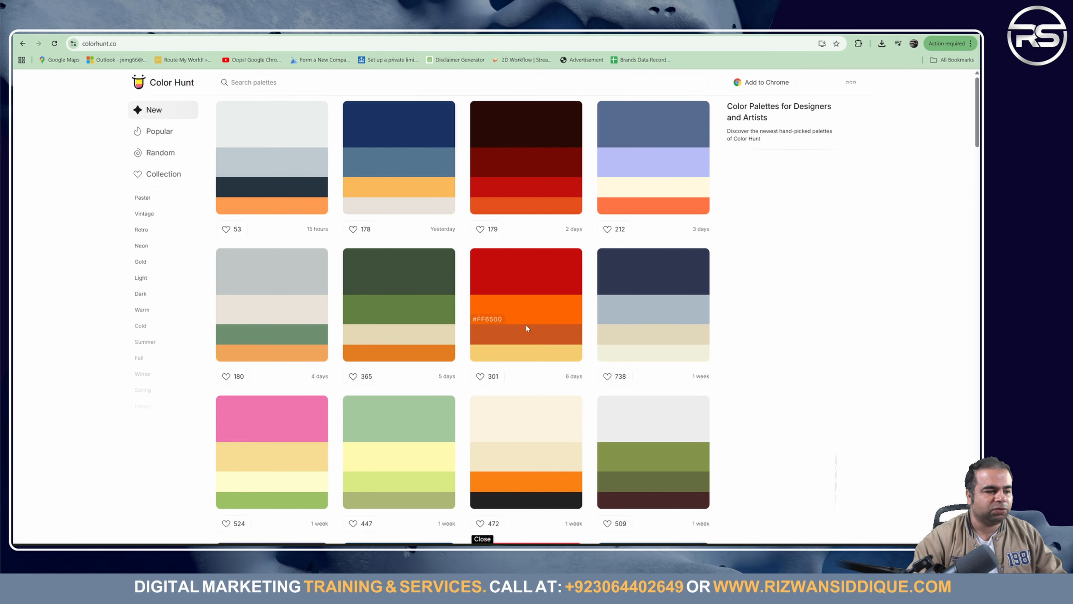
pyautogui.scroll(-20, 527, 329)
pyautogui.scroll(-15, 528, 330)
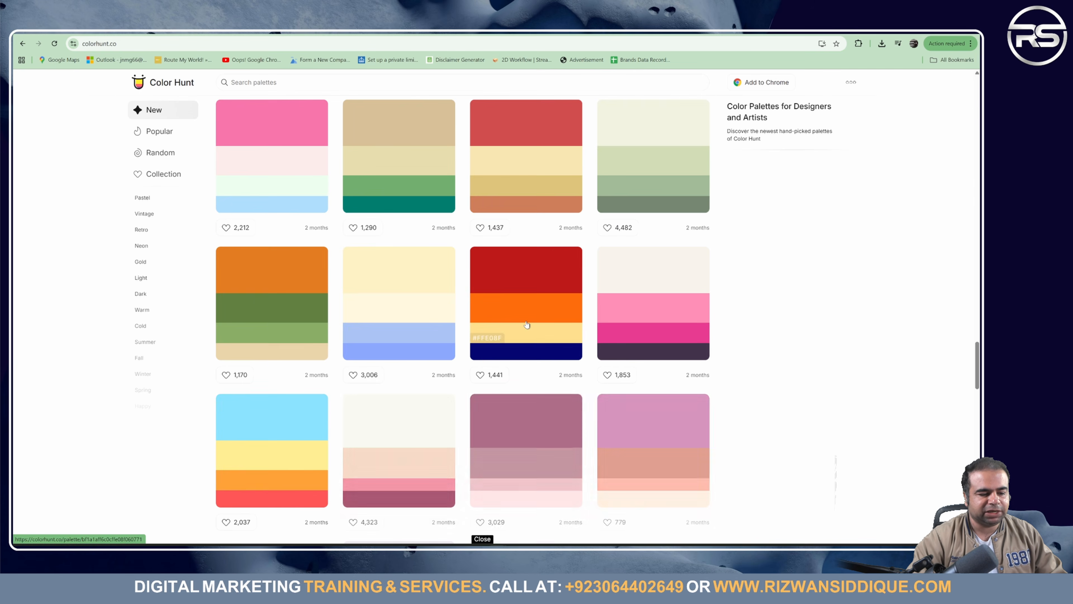
pyautogui.scroll(-20, 535, 316)
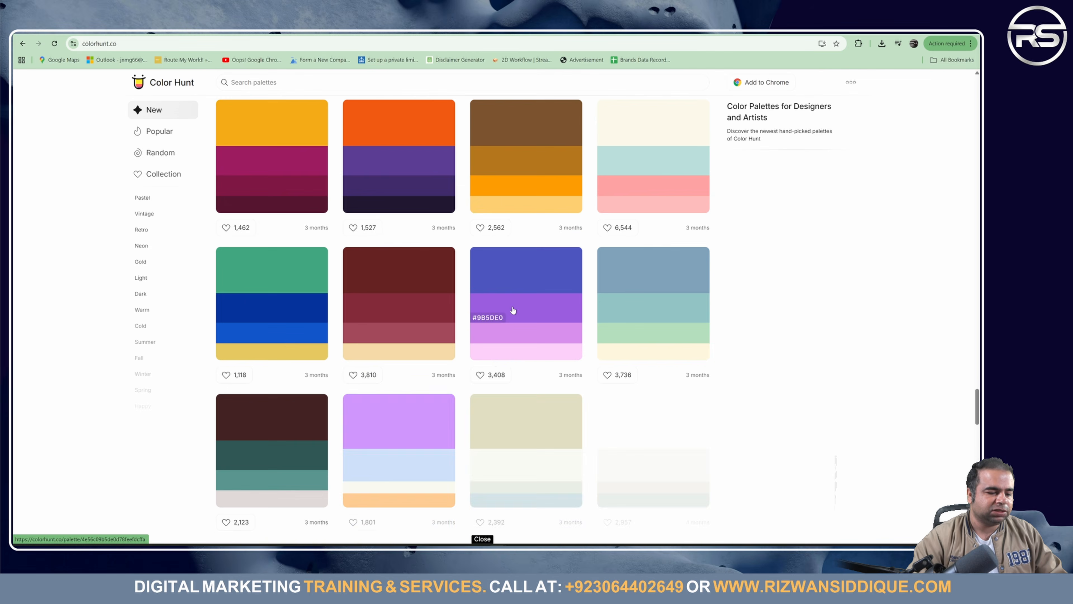
pyautogui.scroll(-20, 498, 363)
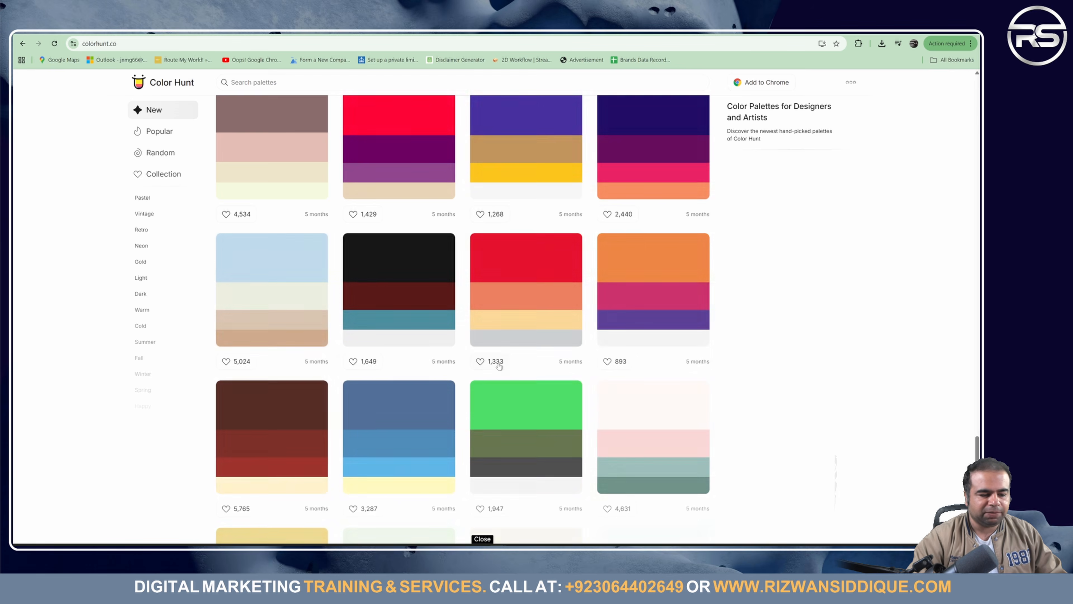
pyautogui.scroll(-10, 558, 296)
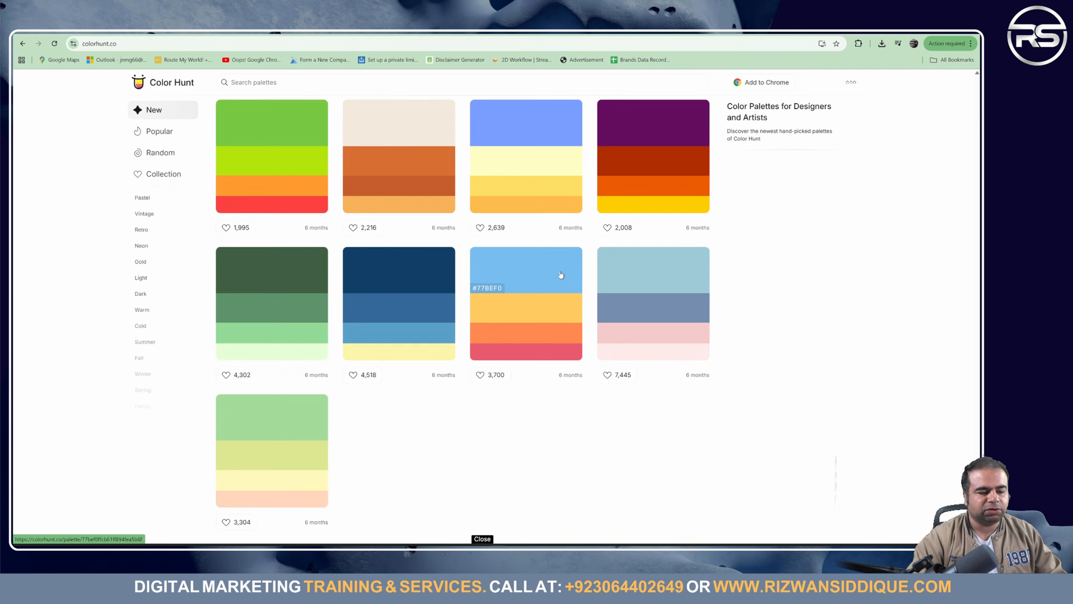
pyautogui.scroll(20, 561, 278)
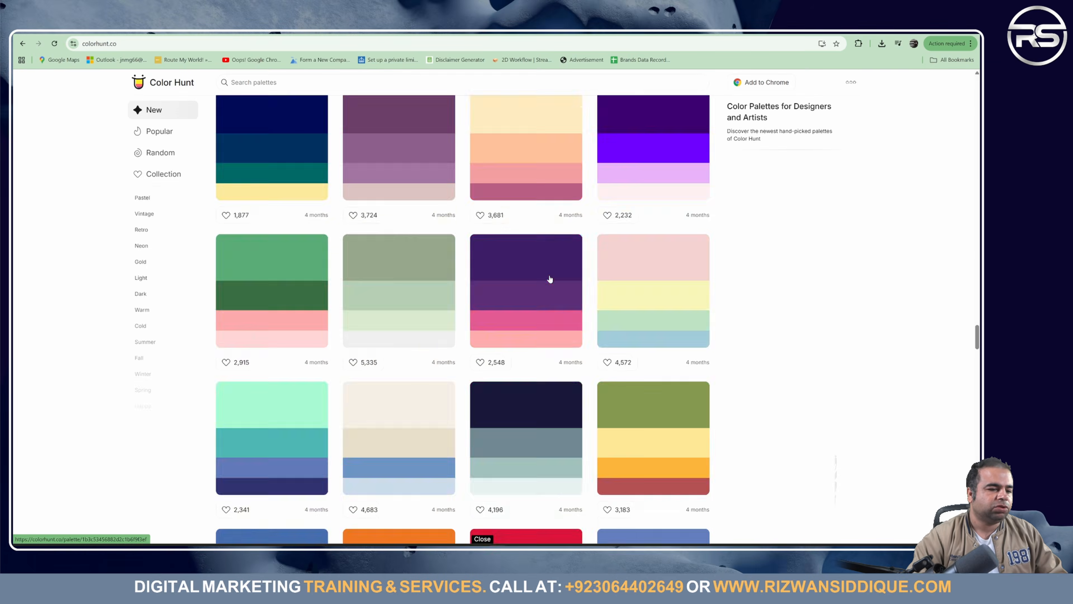
pyautogui.scroll(10, 551, 279)
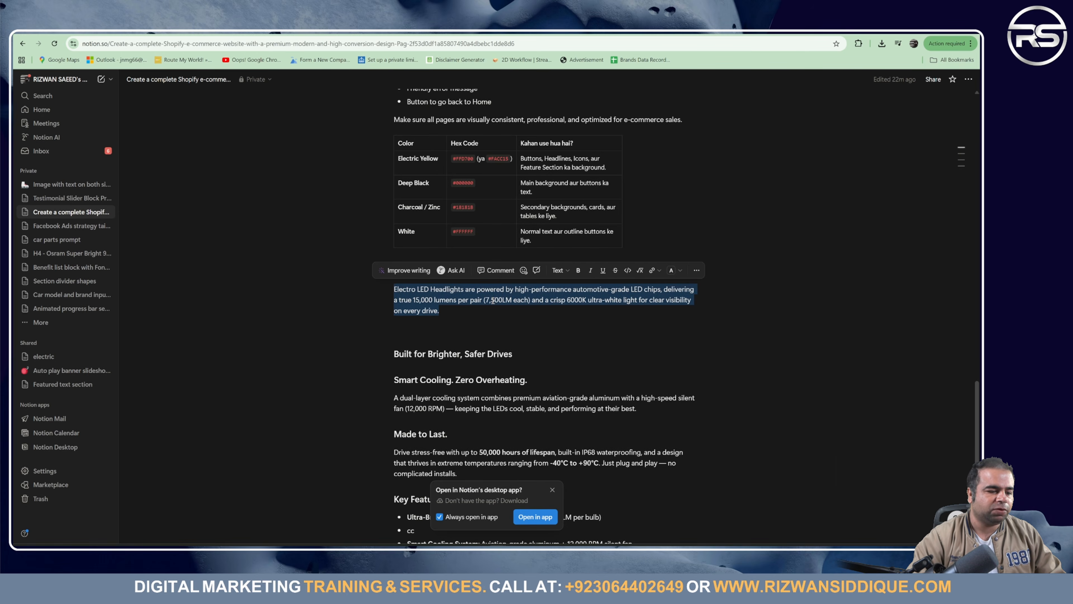
pyautogui.scroll(-6, 496, 322)
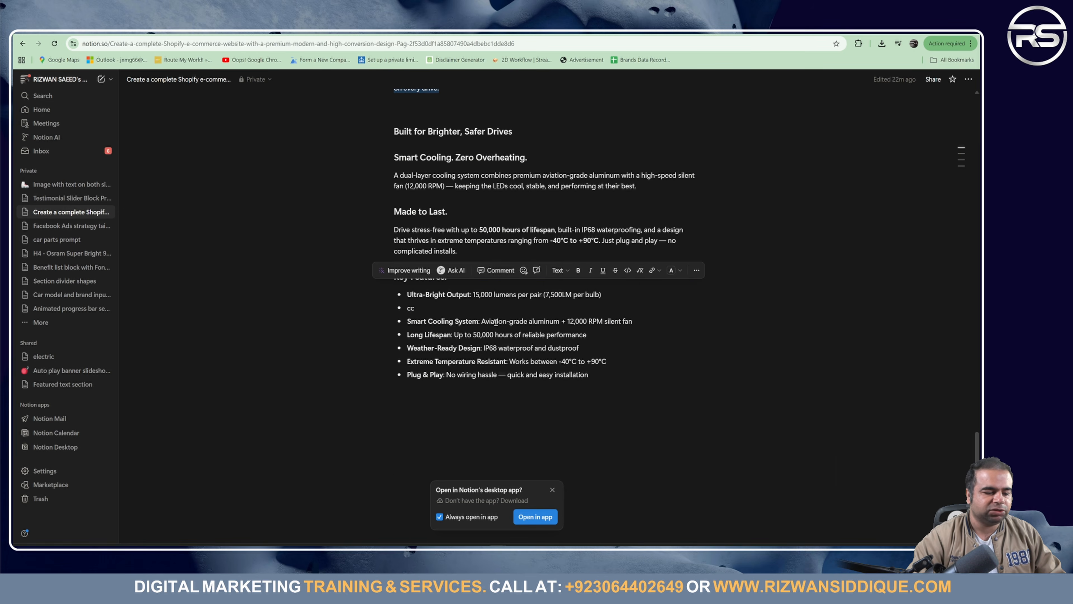
# Step: Select the Electric Yellow, Deep Black, Charcoal / Zinc and White colour table in Notion
pyautogui.scroll(5, 580, 334)
pyautogui.click(580, 333)
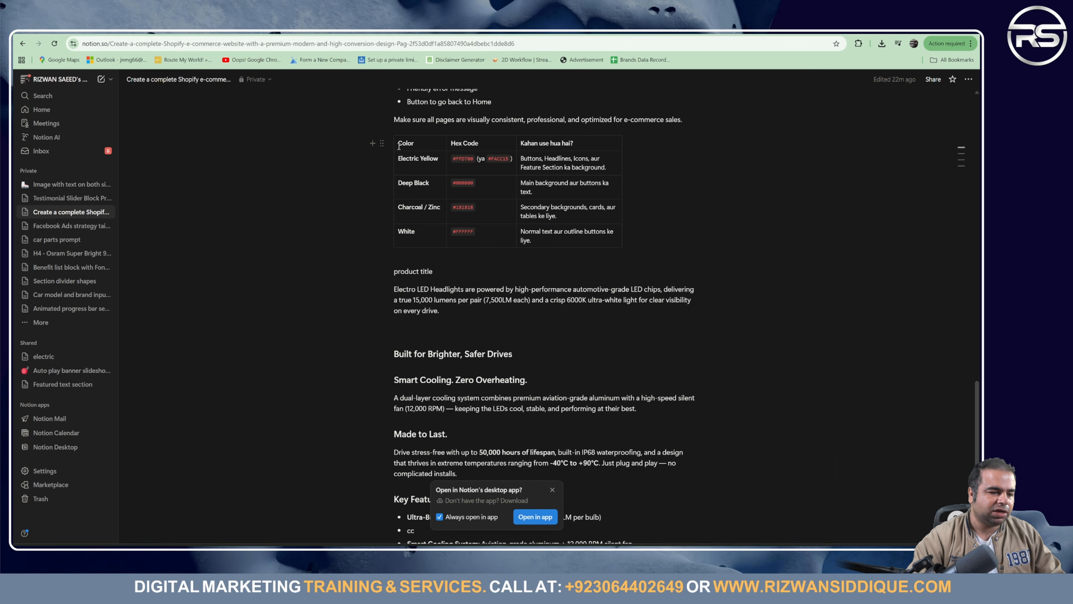
pyautogui.moveTo(399, 147); pyautogui.dragTo(548, 247)
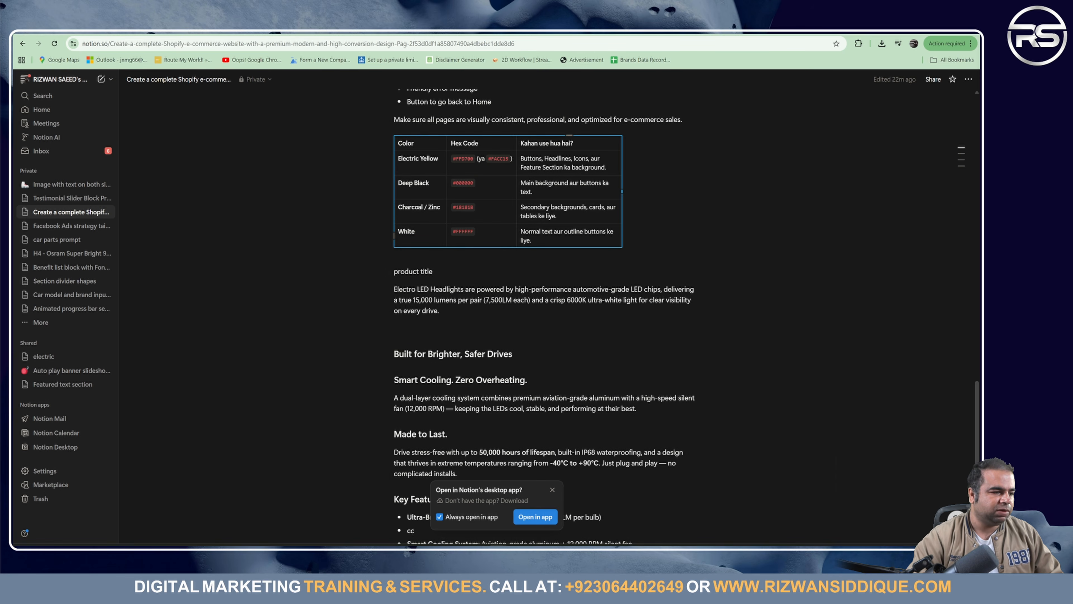
pyautogui.hotkey('ctrl', 'Tab')
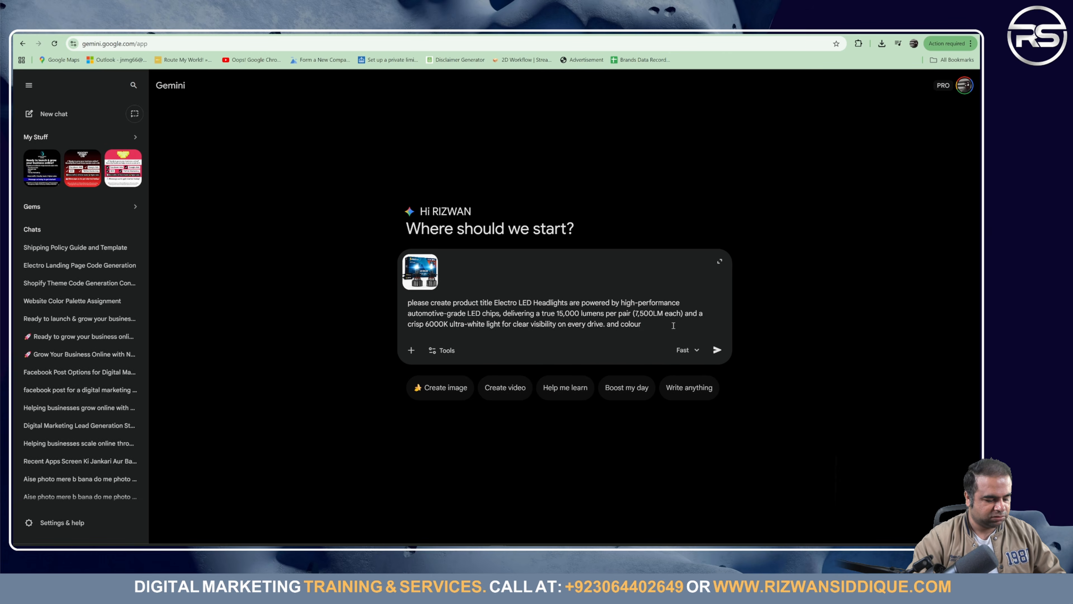
# Step: Paste the colour names and hex codes into the prompt, followed by 'and font'
pyautogui.write('ColorHex CodeKahan use hua hai?Electric Yellow#FFD700 (ya #FACC15)Buttons, Headlines, Icons, aur Feature Section ka background.Deep Black#000000Main background aur buttons ka text.Charcoal / Zinc#18181BSecondary backgrounds, cards, aur tables ke liye.White#FFFFFFNormal text aur outline buttons ke liye.')
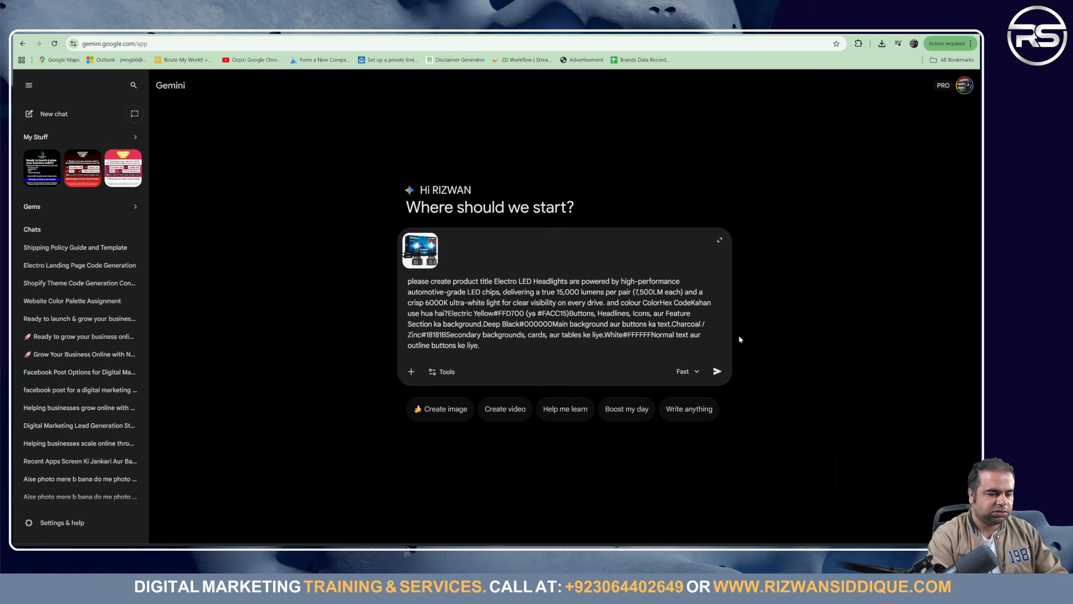
pyautogui.write('and')
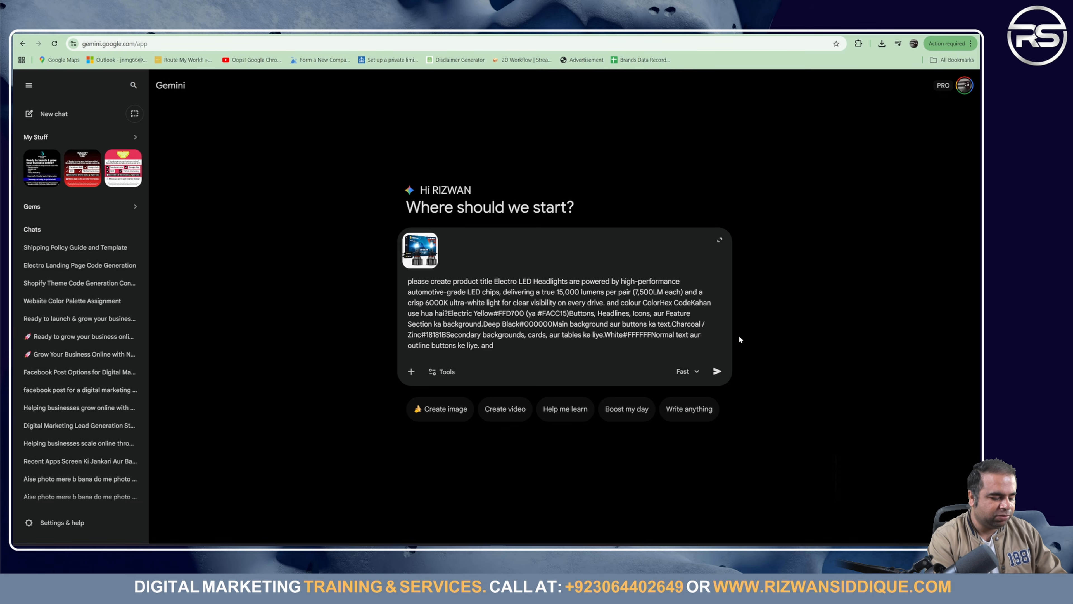
pyautogui.write('font')
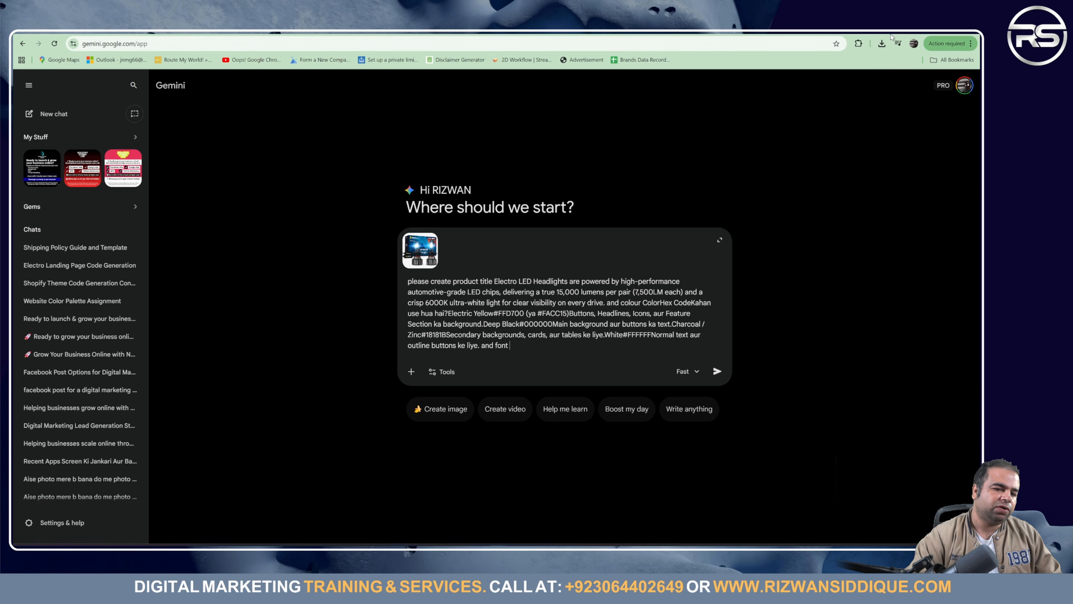
# Step: Google 'metro police font' in a new tab and select the query text
pyautogui.hotkey('ctrl', 't')
pyautogui.write('google.com')
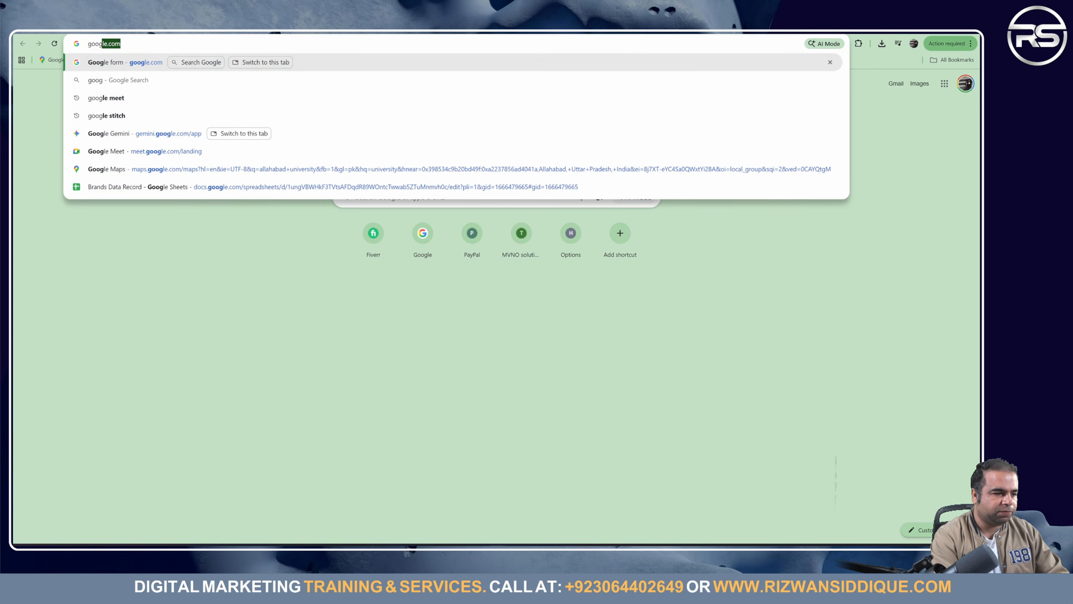
pyautogui.press('Return')
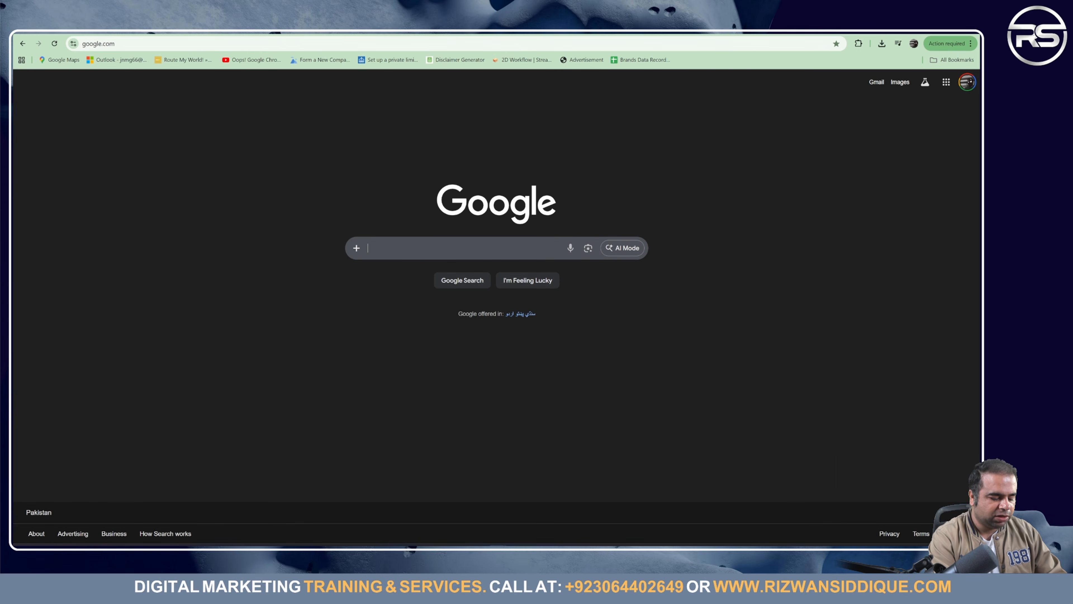
pyautogui.write('metro')
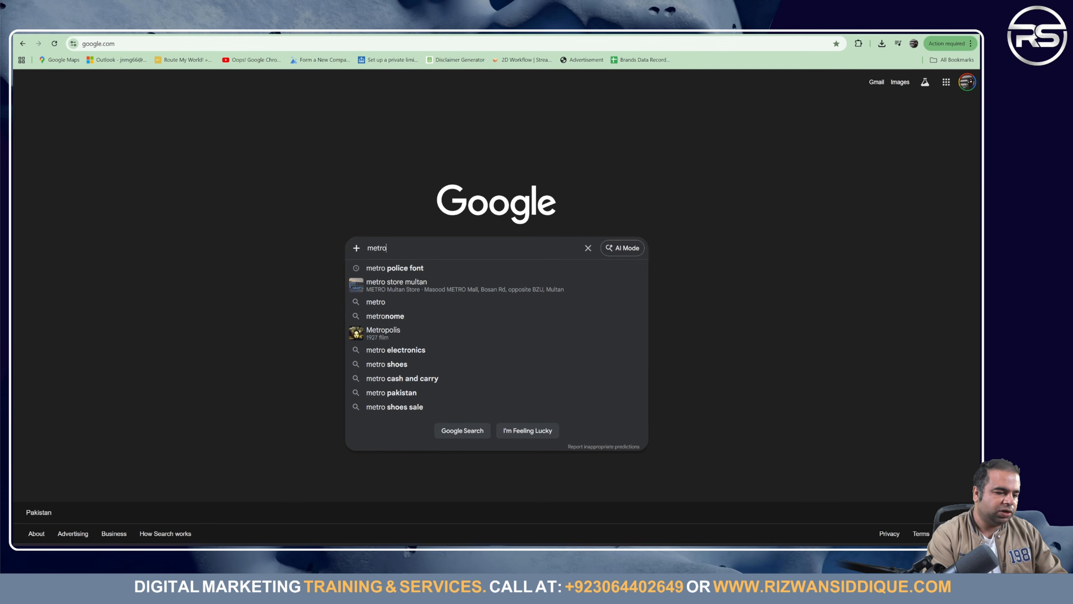
pyautogui.press('Down')
pyautogui.press('Return')
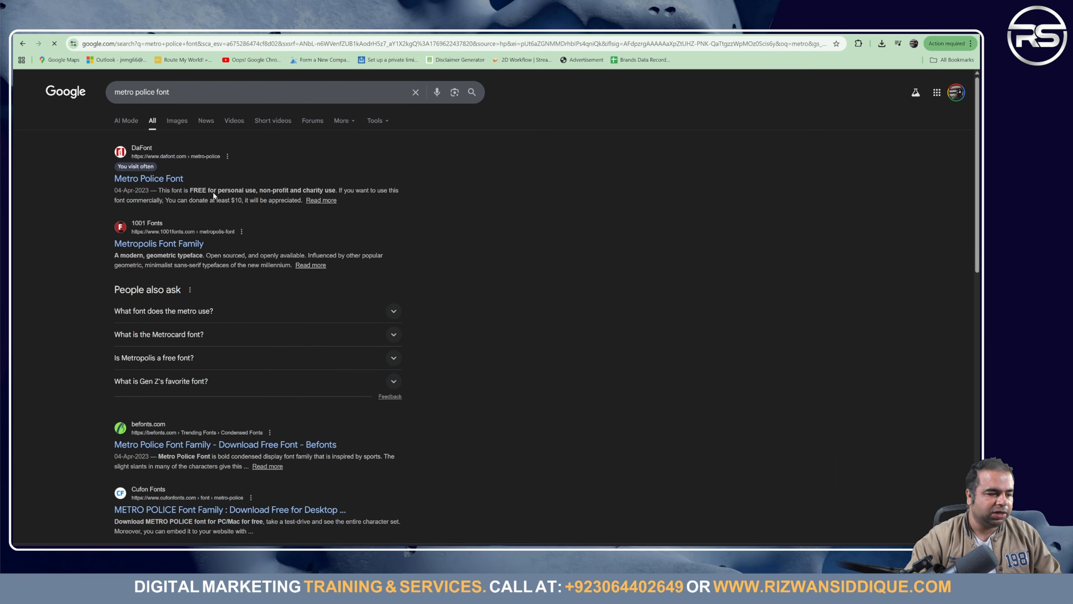
pyautogui.click(174, 92)
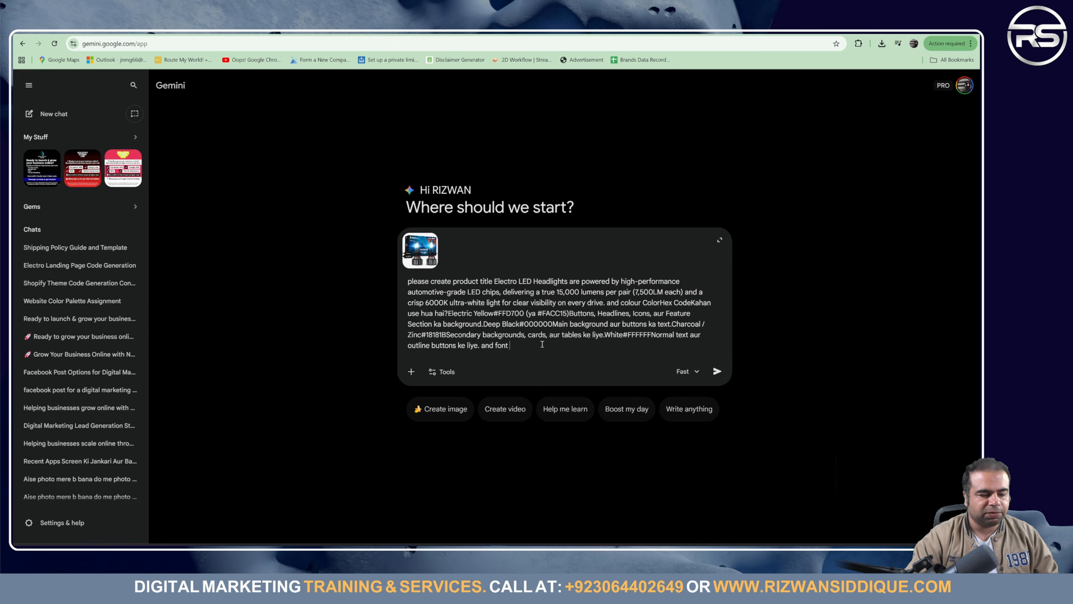
# Step: Append 'metro police font' and then 'and website page list' to the Gemini prompt
pyautogui.write('metro police font')
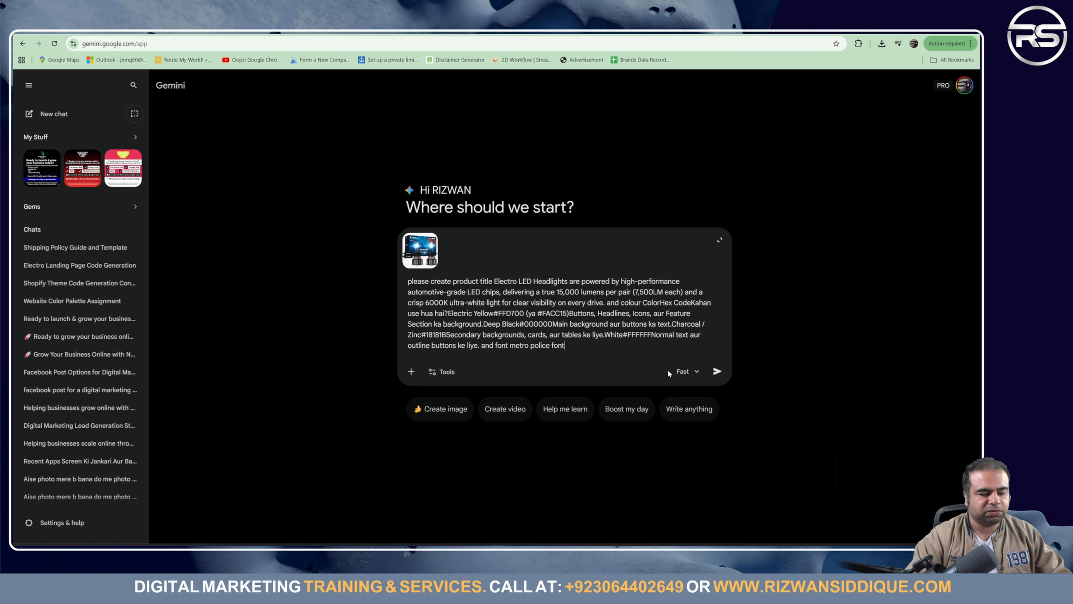
pyautogui.write('and')
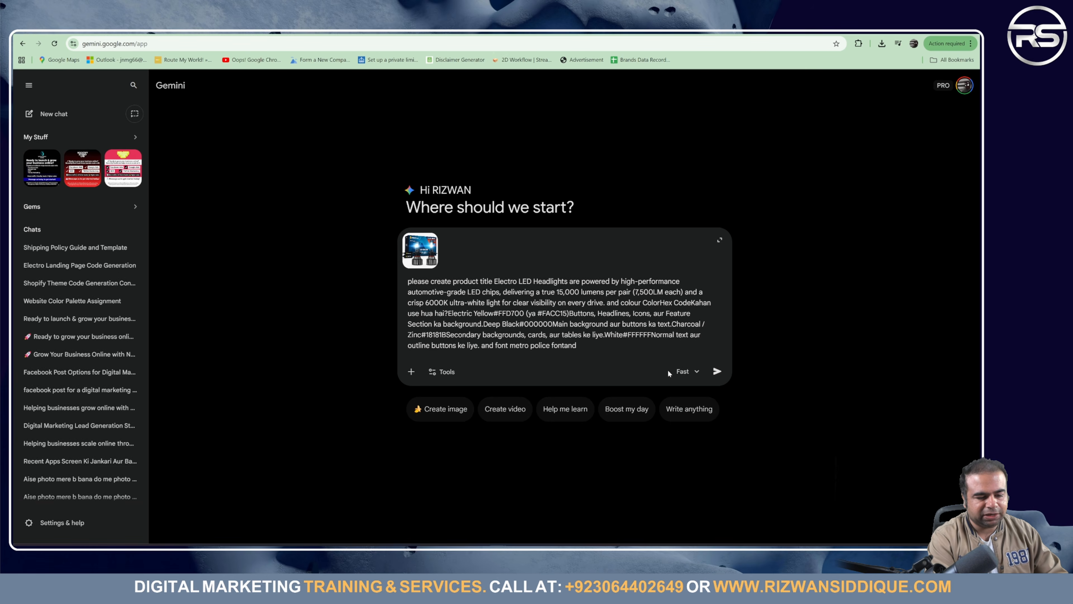
pyautogui.press('BackSpace')
pyautogui.press('BackSpace')
pyautogui.press('BackSpace')
pyautogui.press('BackSpace')
pyautogui.write('and ')
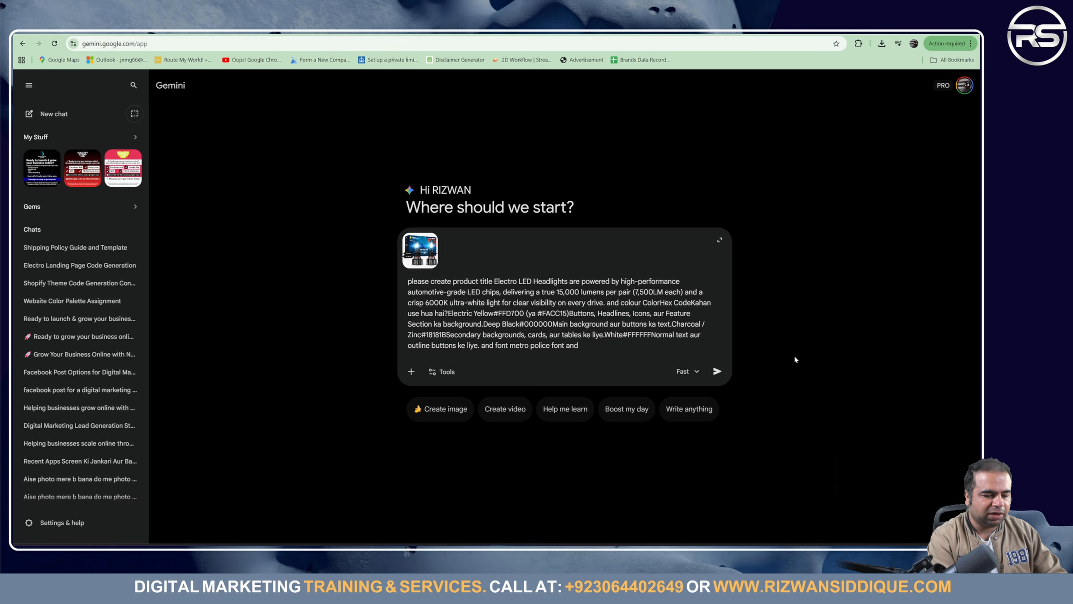
pyautogui.write('website ')
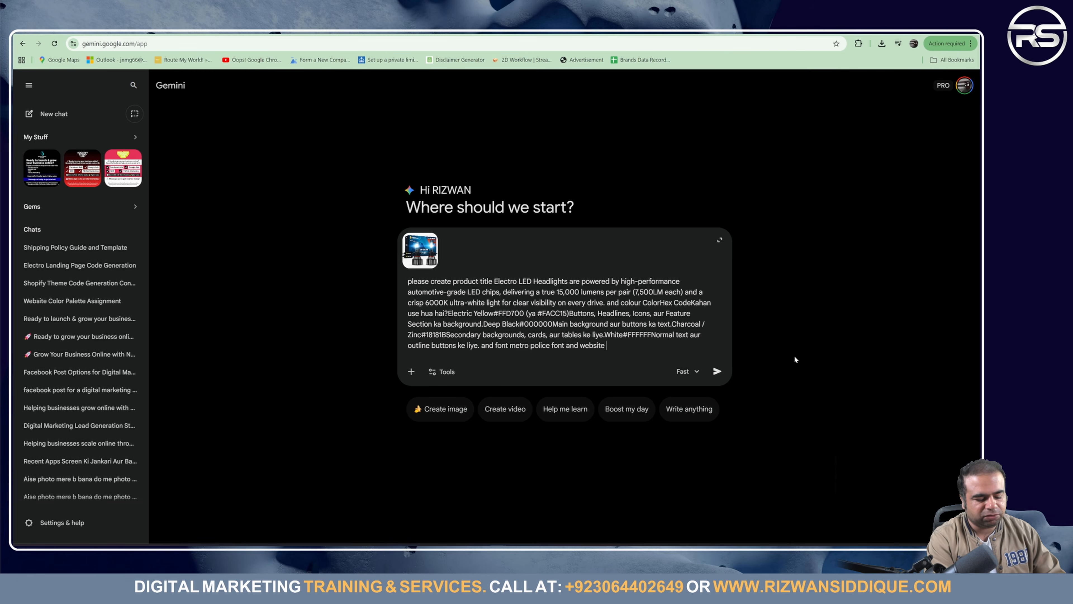
pyautogui.write('page l')
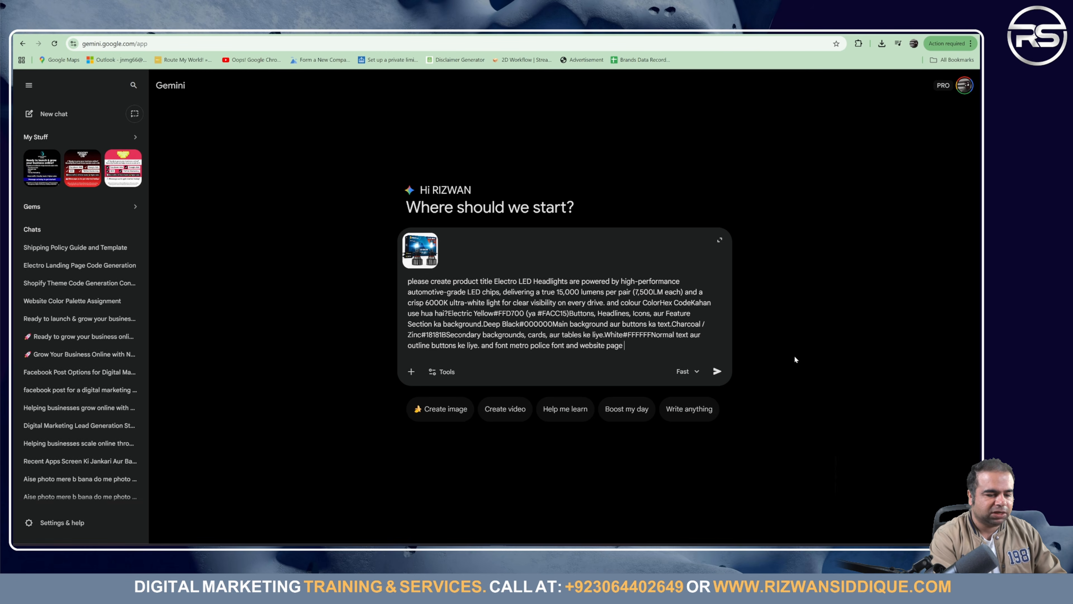
pyautogui.write('ist')
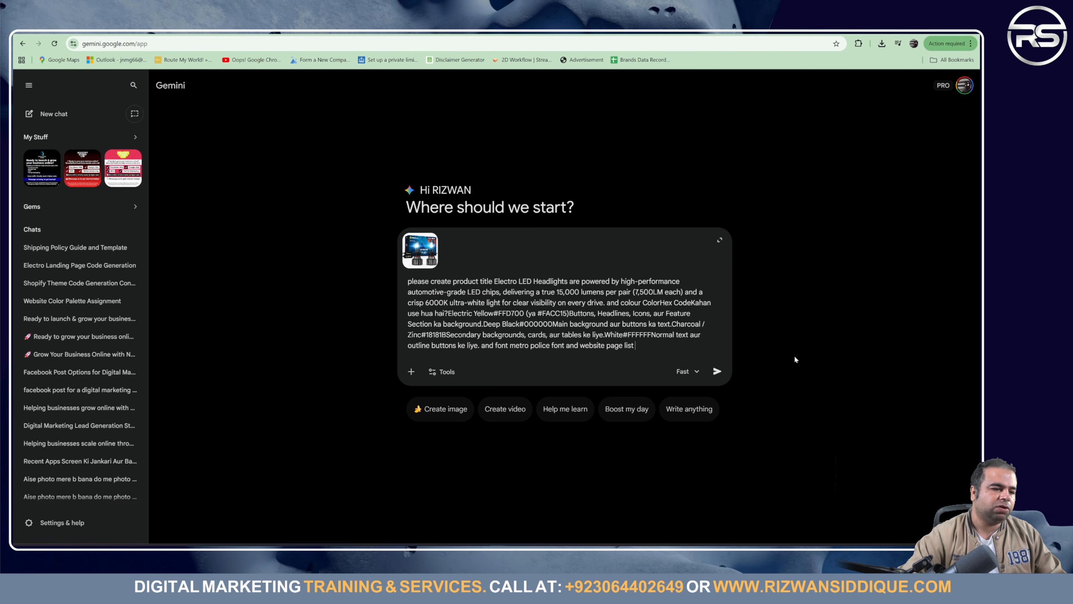
# Step: Select the list of pages to create in Notion, undoing an accidental HOME PAGE move
pyautogui.hotkey('ctrl', 'shift', 'Tab')
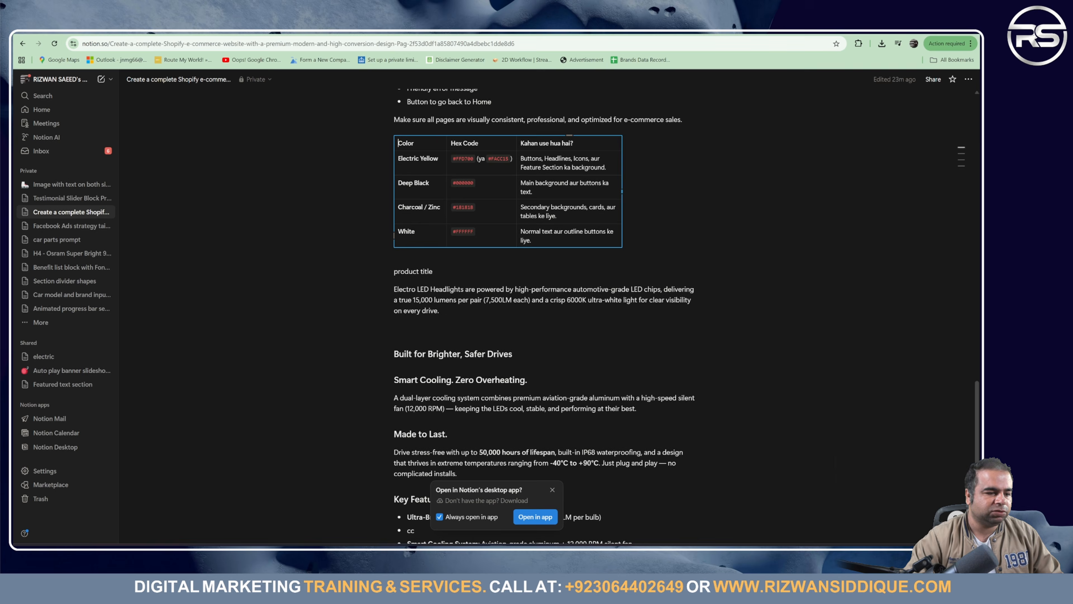
pyautogui.scroll(20, 491, 359)
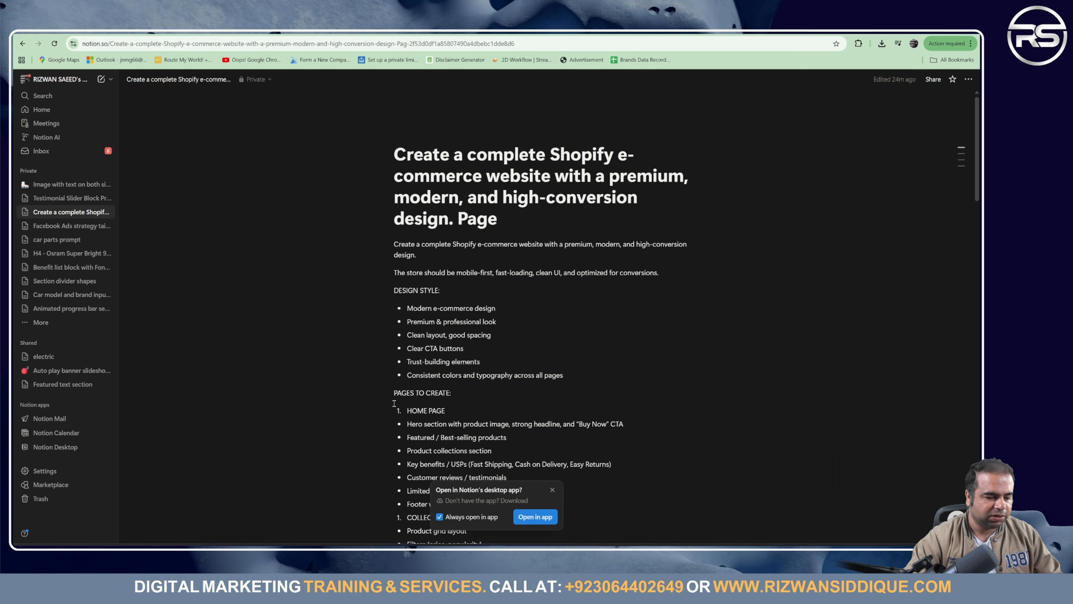
pyautogui.moveTo(403, 412); pyautogui.dragTo(406, 421)
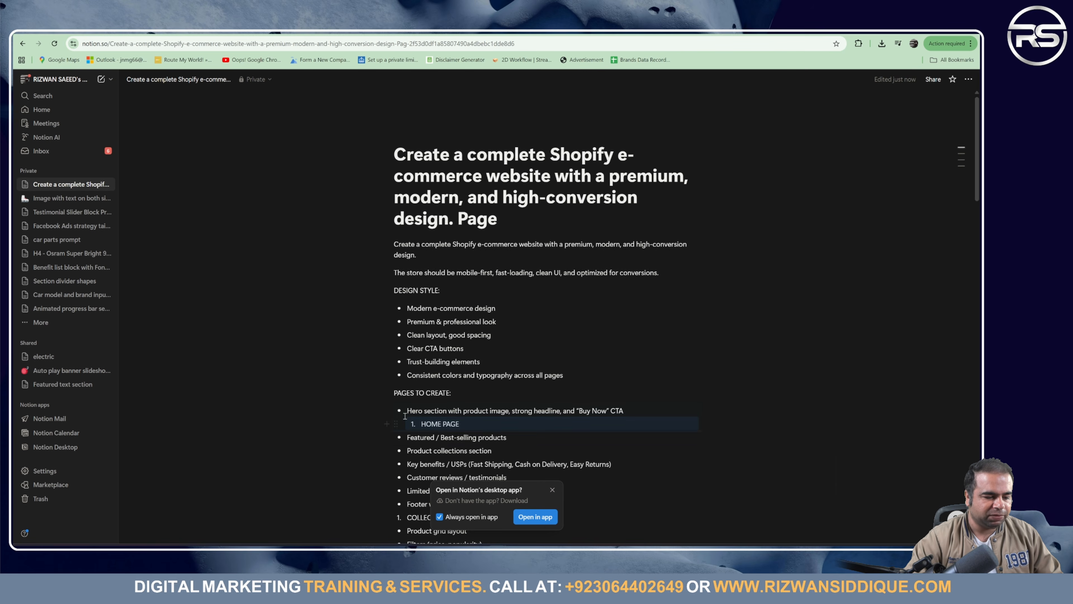
pyautogui.hotkey('ctrl', 'z')
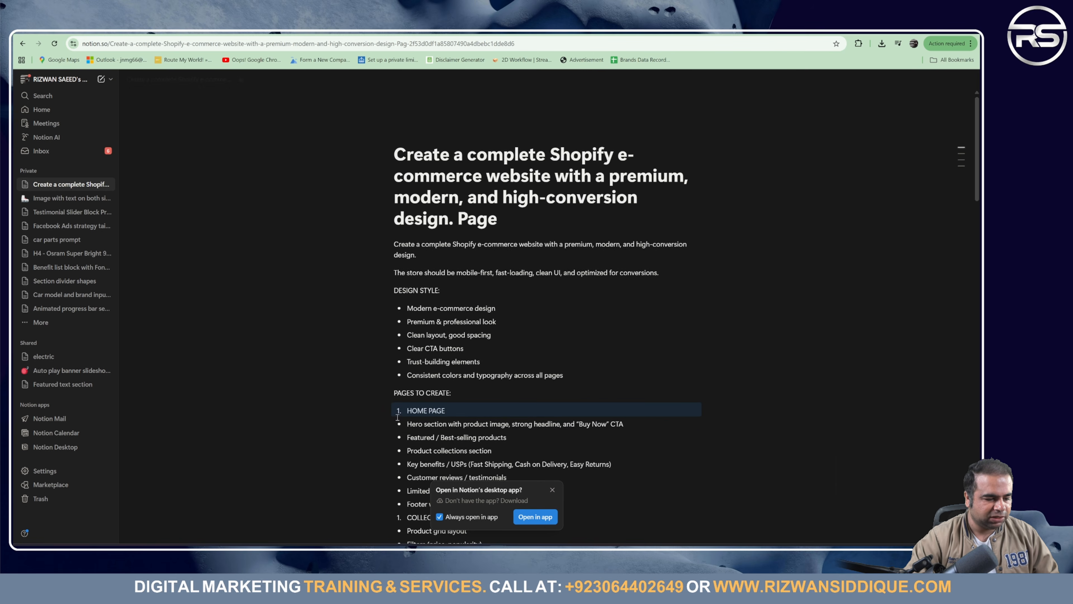
pyautogui.moveTo(366, 403); pyautogui.dragTo(490, 413)
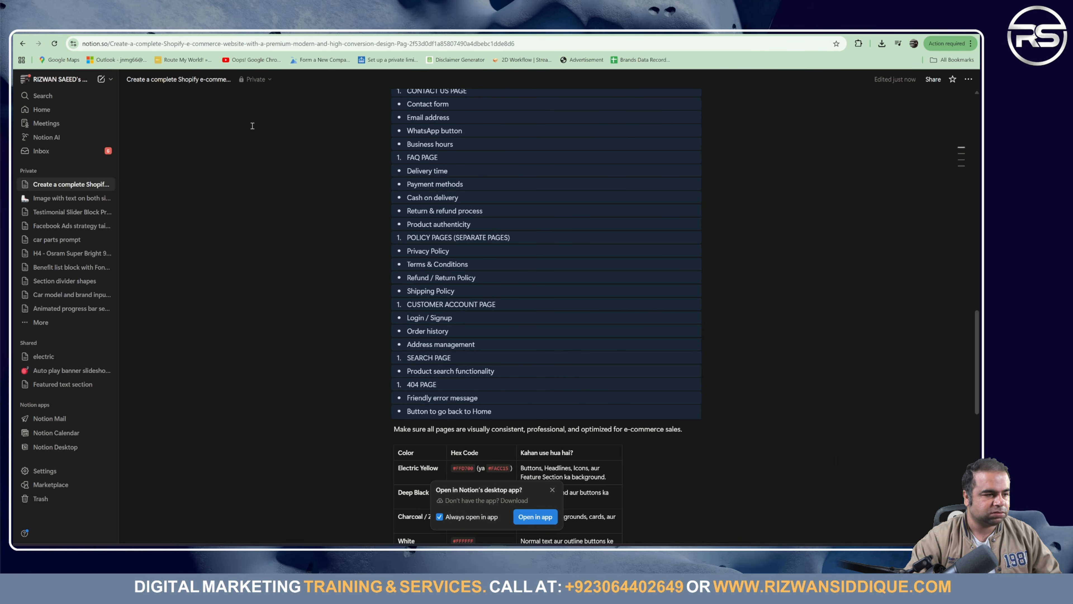
pyautogui.hotkey('ctrl', 'Tab')
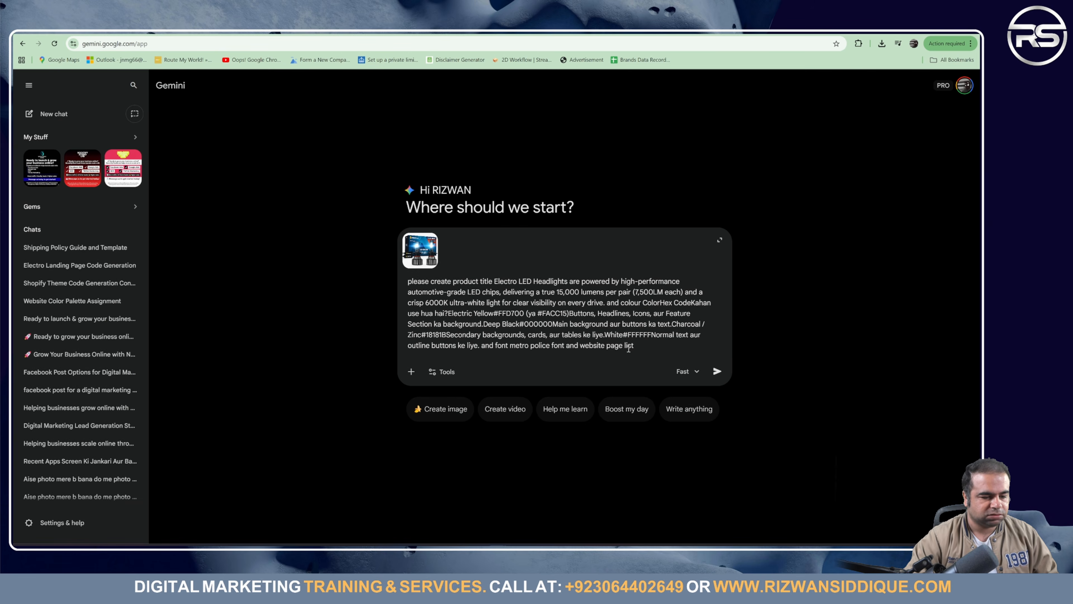
# Step: Paste the page list into the Gemini prompt, followed by 'and'
pyautogui.hotkey('ctrl', 'v')
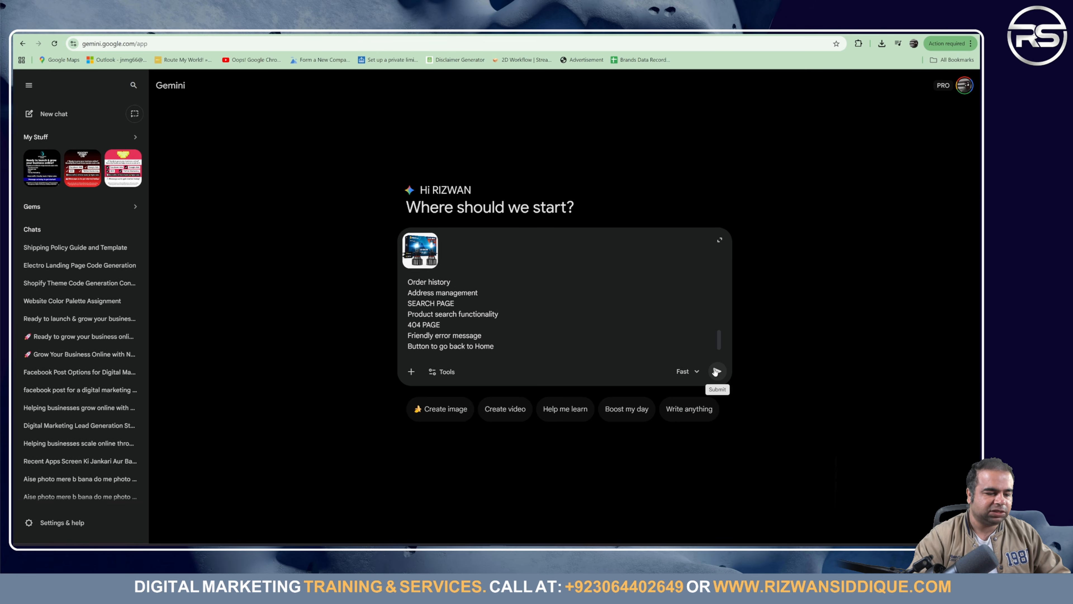
pyautogui.write('and')
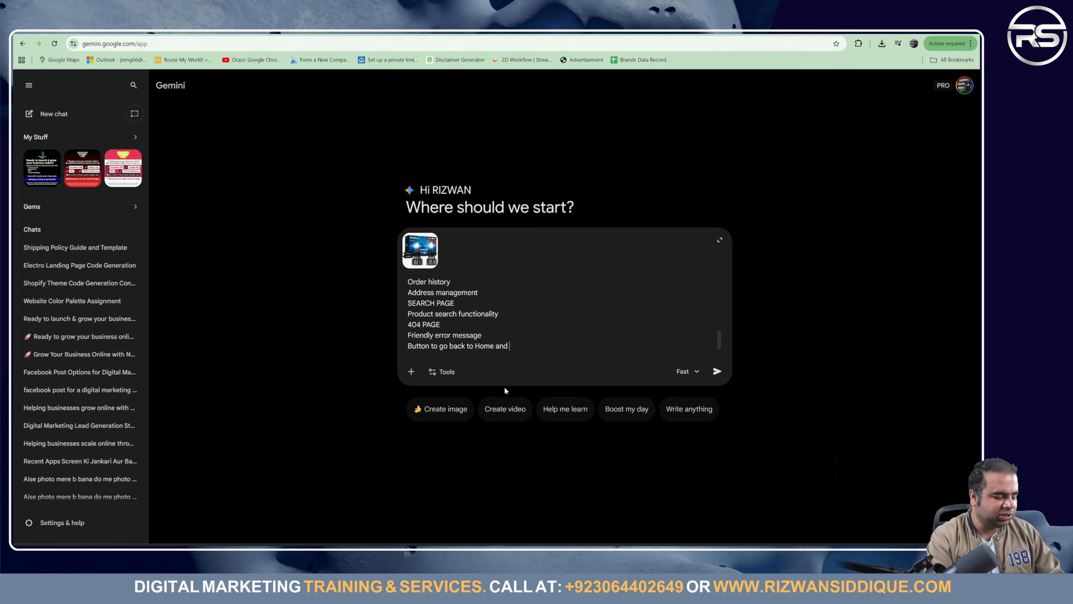
pyautogui.write('shop')
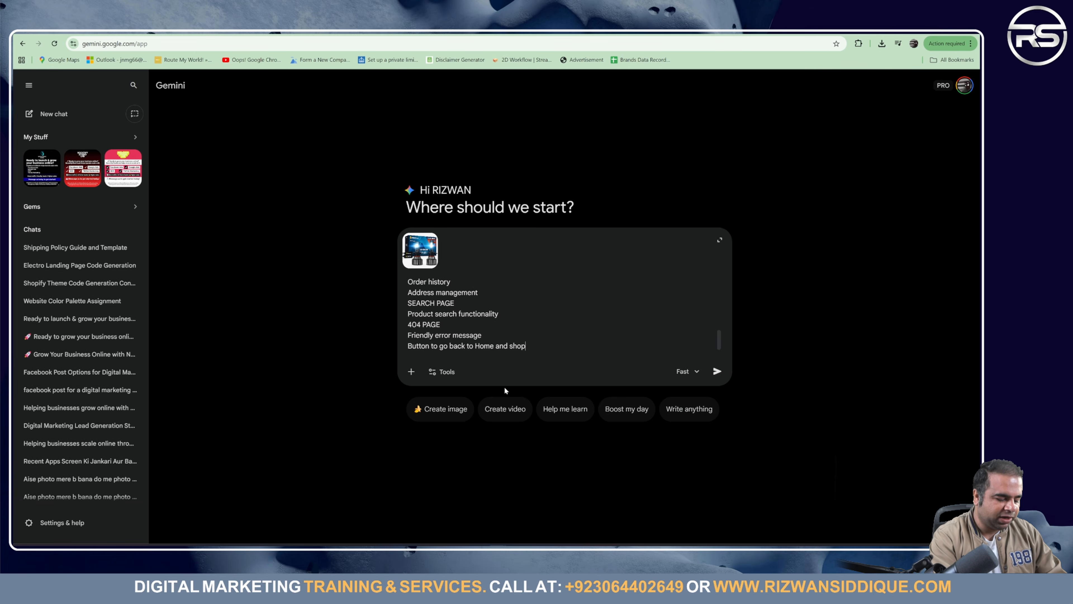
pyautogui.write('ify st')
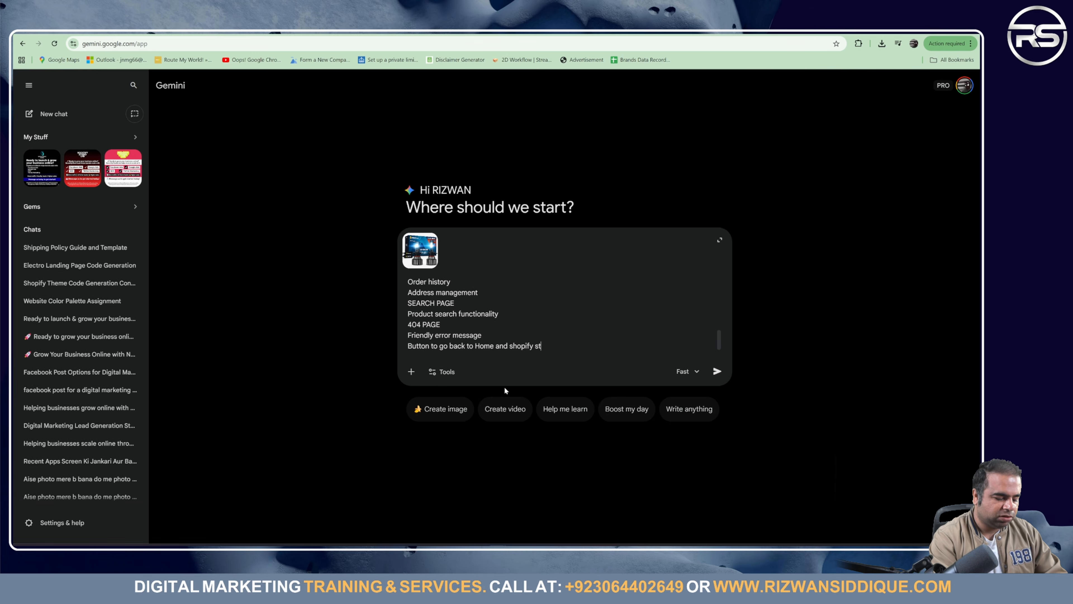
pyautogui.press('BackSpace')
pyautogui.press('BackSpace')
pyautogui.press('BackSpace')
pyautogui.press('BackSpace')
pyautogui.press('BackSpace')
pyautogui.press('BackSpace')
pyautogui.press('BackSpace')
pyautogui.press('BackSpace')
pyautogui.press('BackSpace')
pyautogui.press('BackSpace')
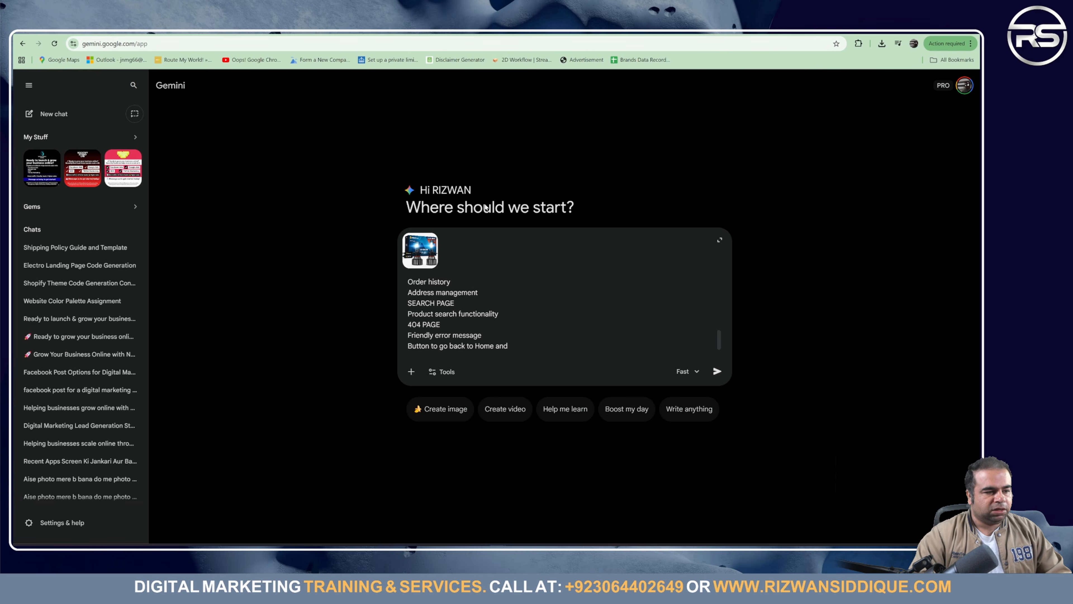
# Step: Add 'stitch.withgoogle' and 'and shopify store and prompt', then send the prompt
pyautogui.click(137, 31)
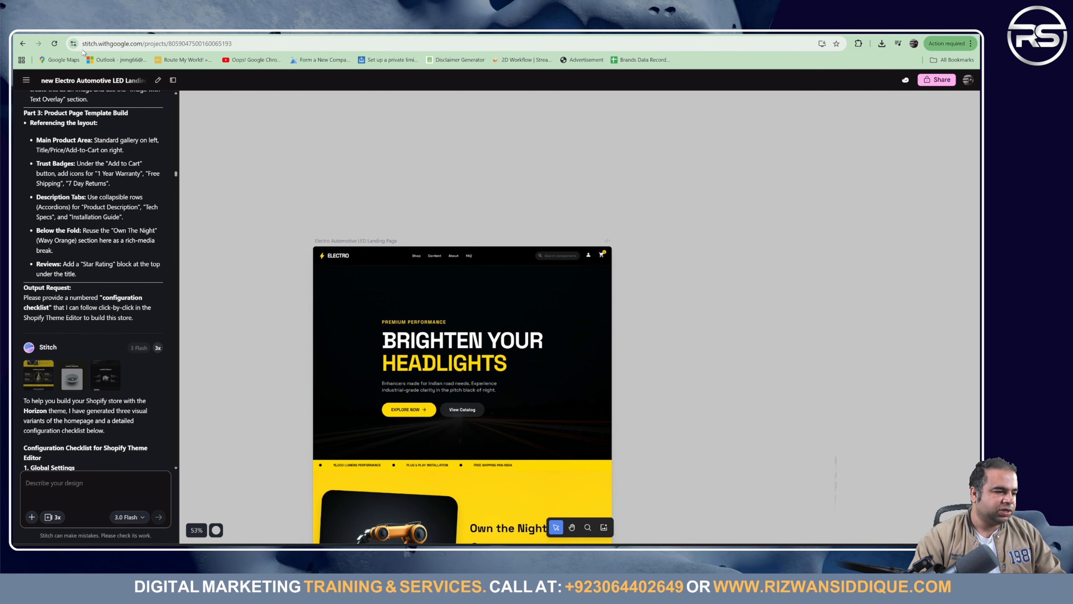
pyautogui.moveTo(83, 47); pyautogui.dragTo(130, 48)
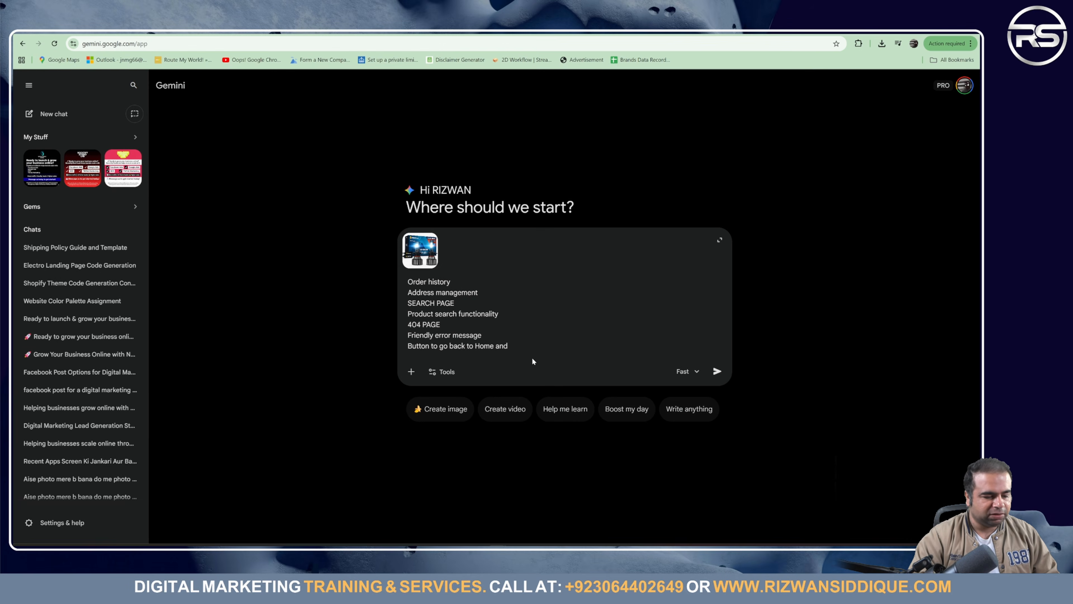
pyautogui.write('stitch.withgoogle')
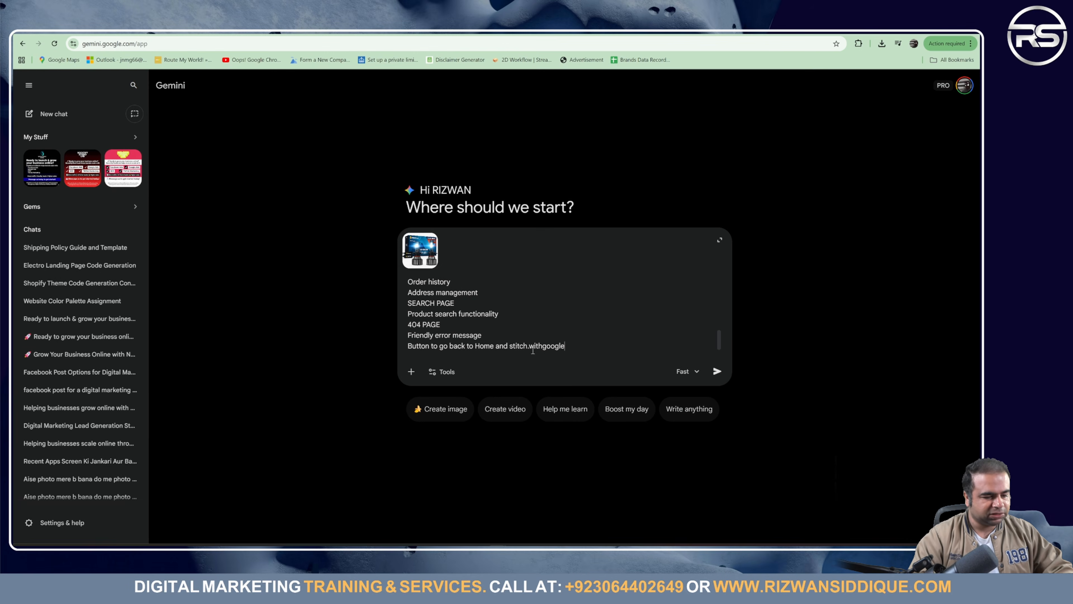
pyautogui.write('and')
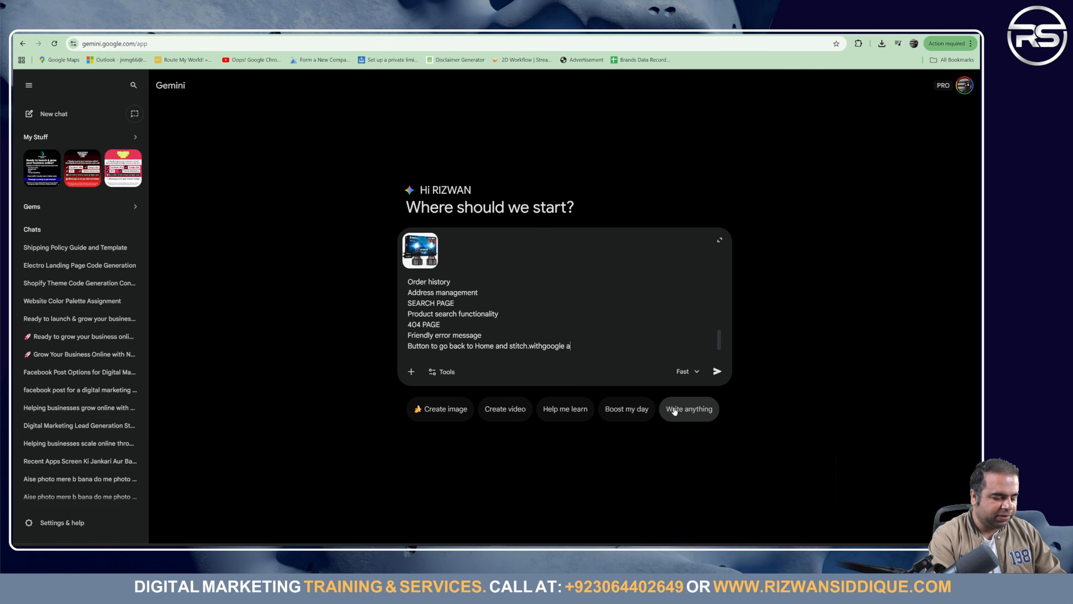
pyautogui.write(' shop')
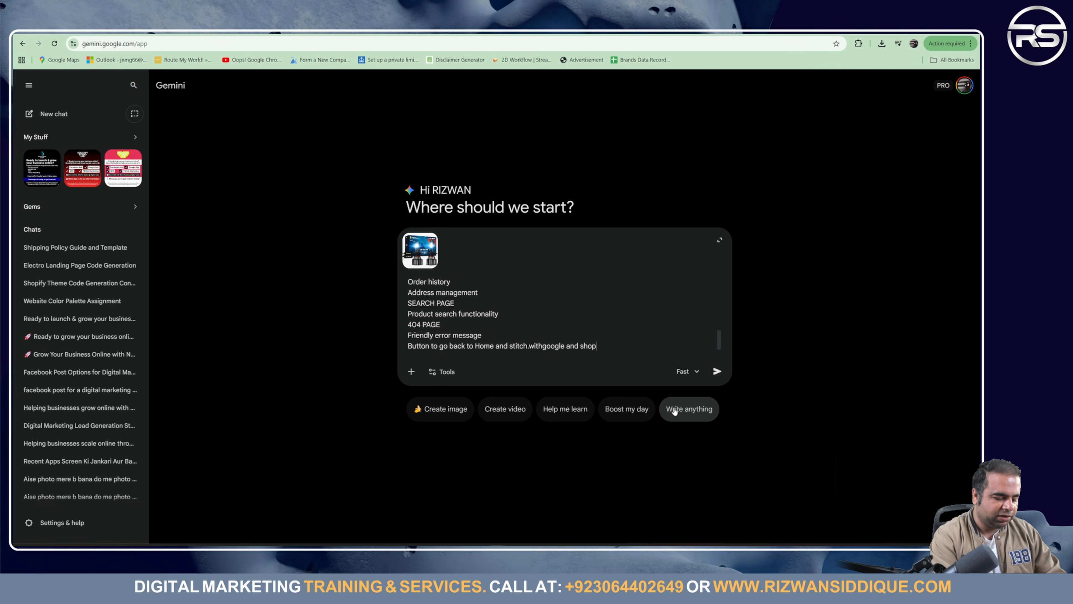
pyautogui.write('ify stor')
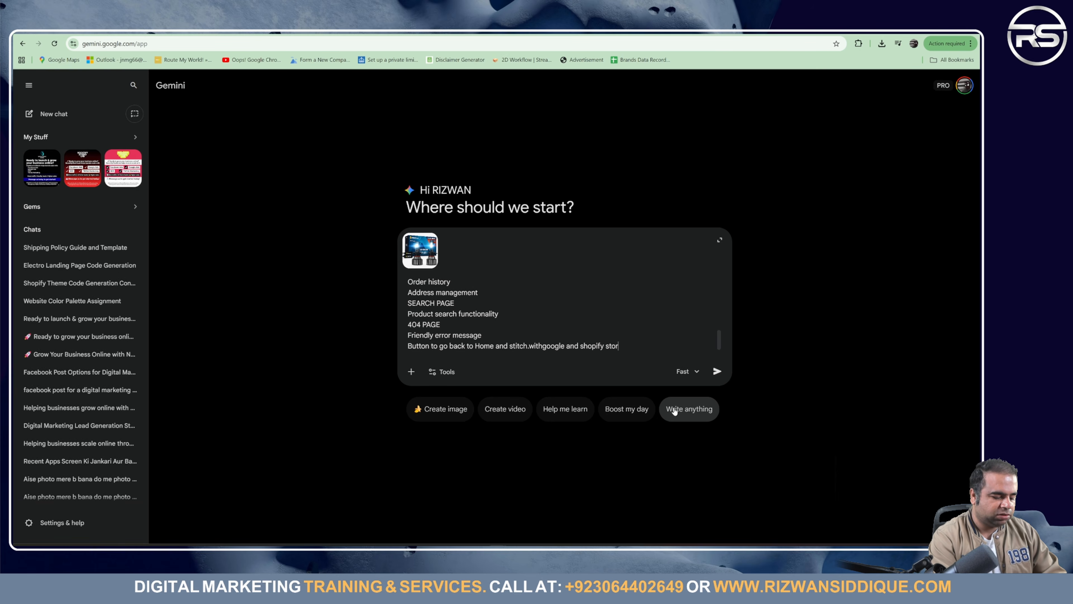
pyautogui.write('e and')
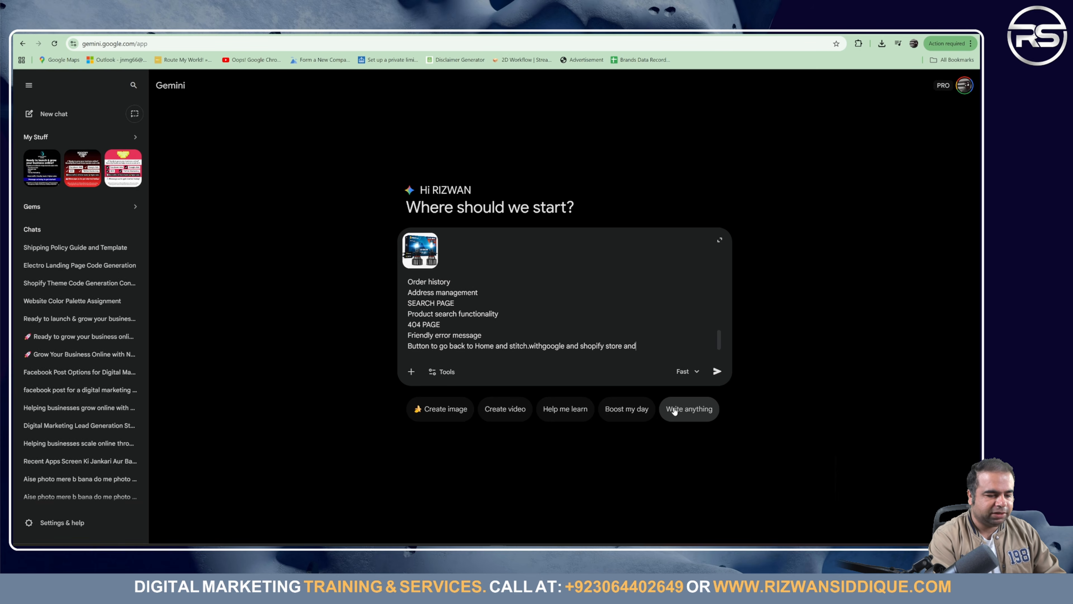
pyautogui.write(' prompt')
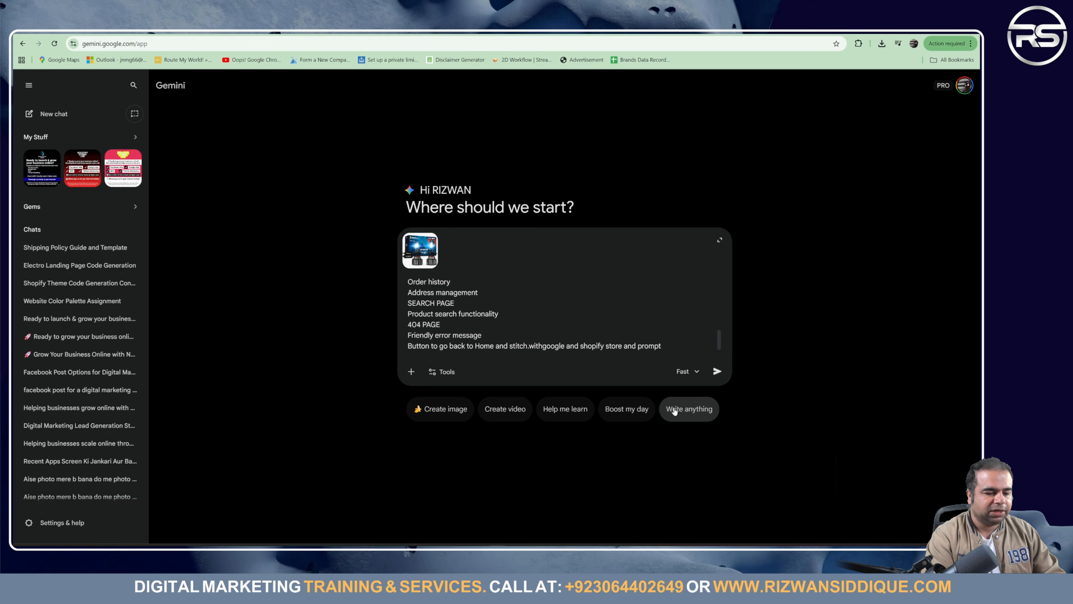
pyautogui.press('Return')
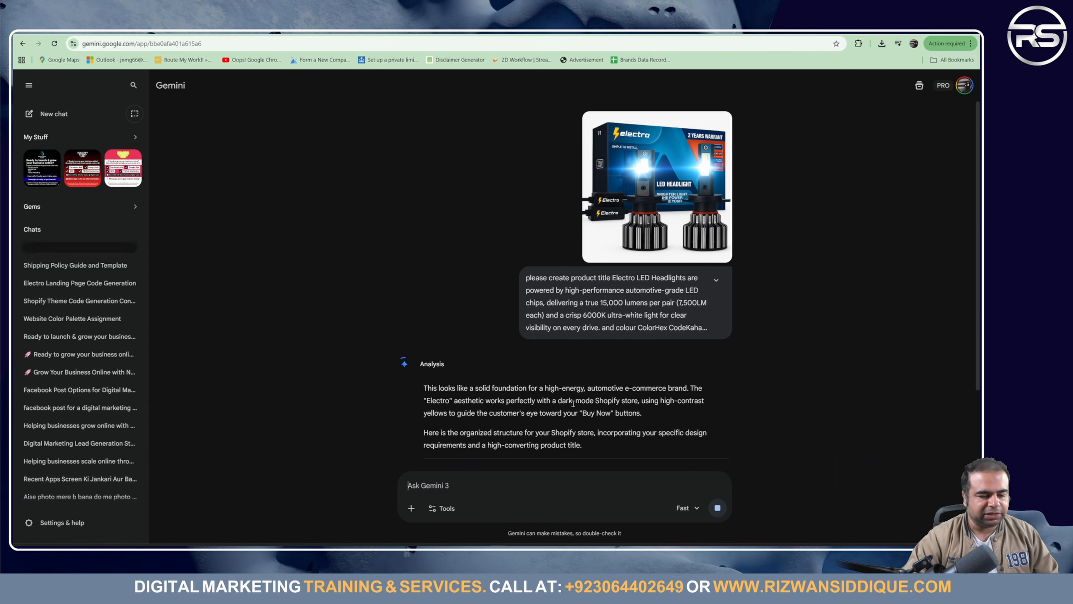
# Step: Select the Gemini store design answer, including the Shopify/Stitch Implementation Prompt, for copying
pyautogui.scroll(-5, 564, 400)
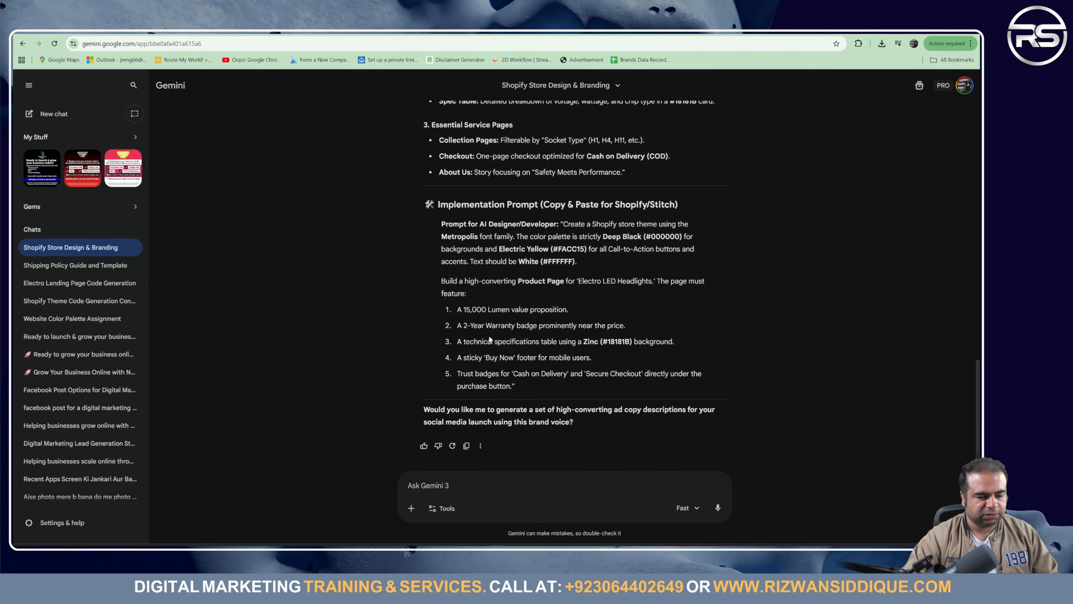
pyautogui.scroll(15, 511, 340)
pyautogui.scroll(-15, 524, 338)
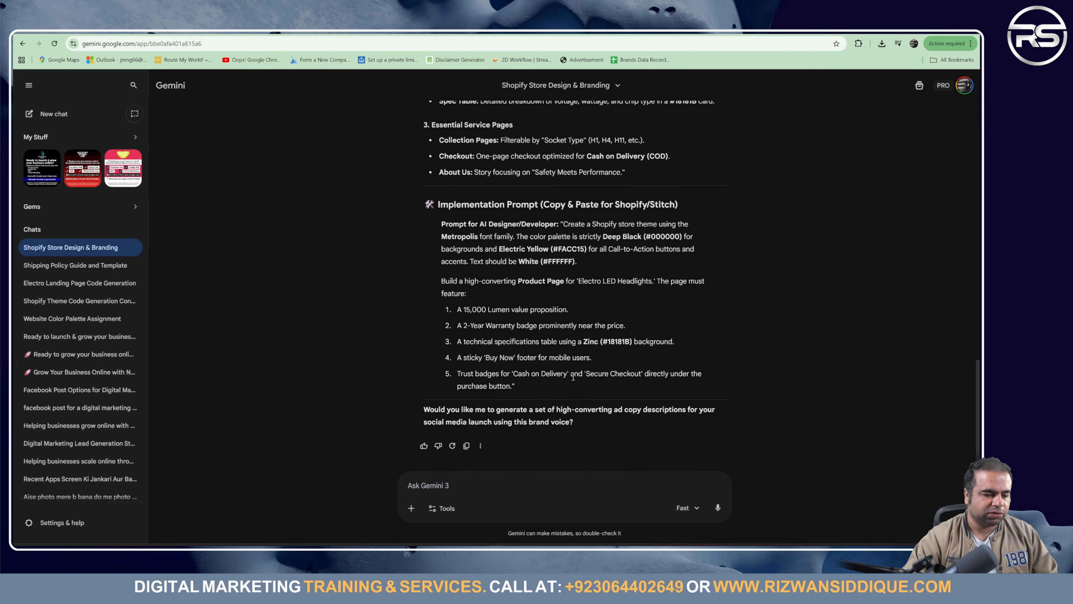
pyautogui.scroll(10, 532, 351)
pyautogui.scroll(5, 511, 341)
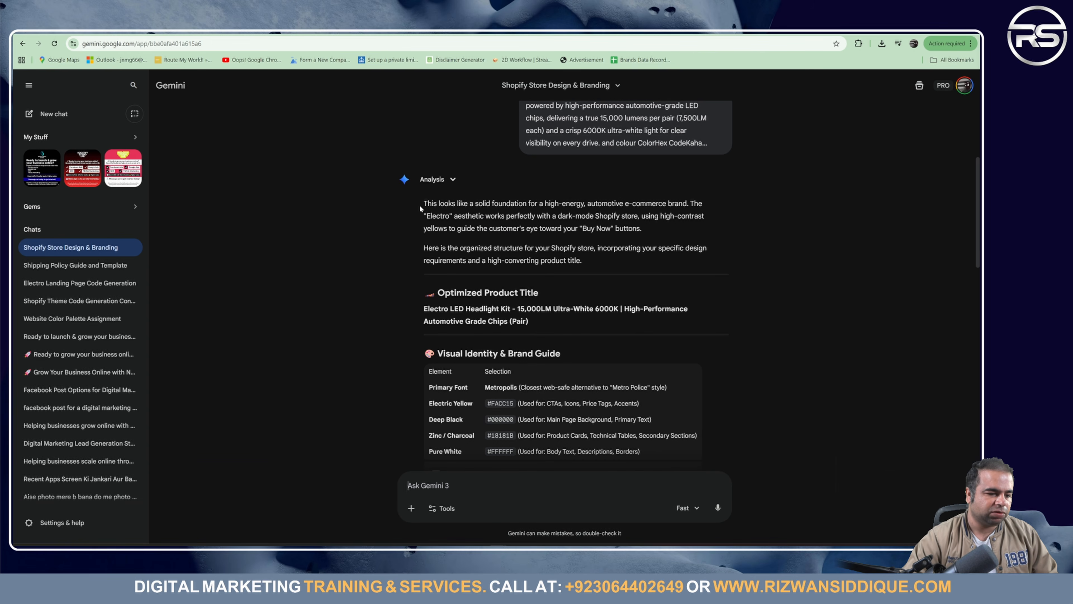
pyautogui.moveTo(420, 204); pyautogui.dragTo(573, 533)
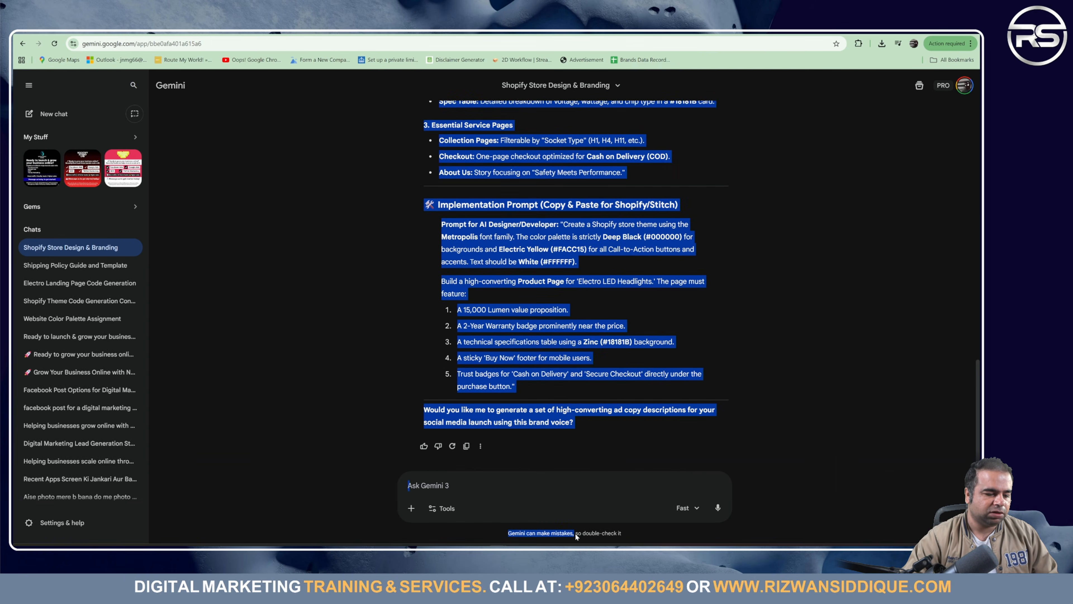
pyautogui.click(581, 457)
pyautogui.moveTo(540, 382); pyautogui.dragTo(403, 174)
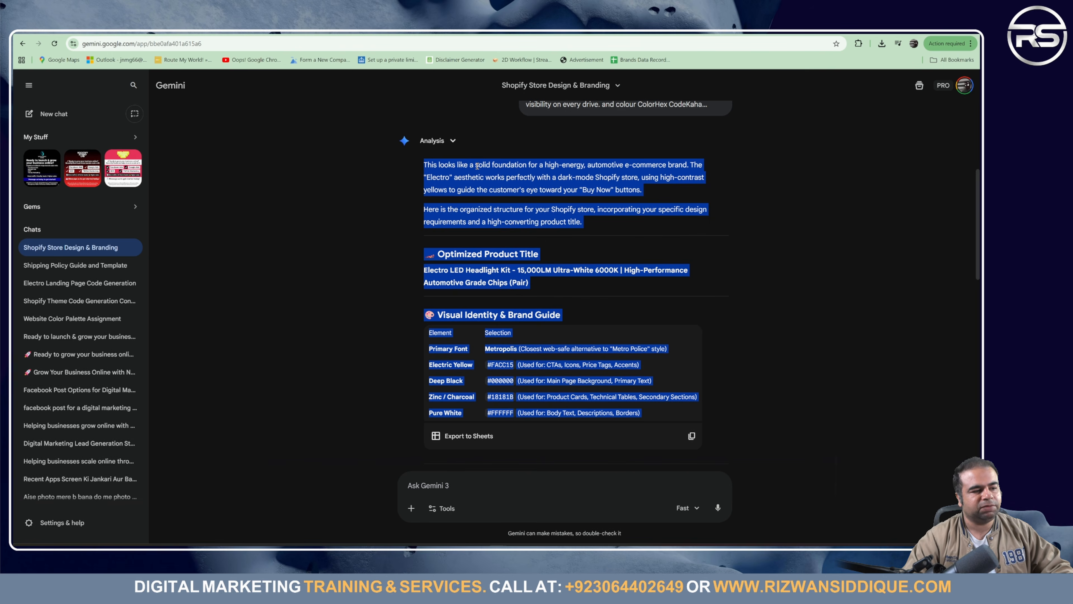
# Step: Search Google for 'google stitch' in a new tab and open the Stitch – Design with AI site
pyautogui.hotkey('ctrl', 't')
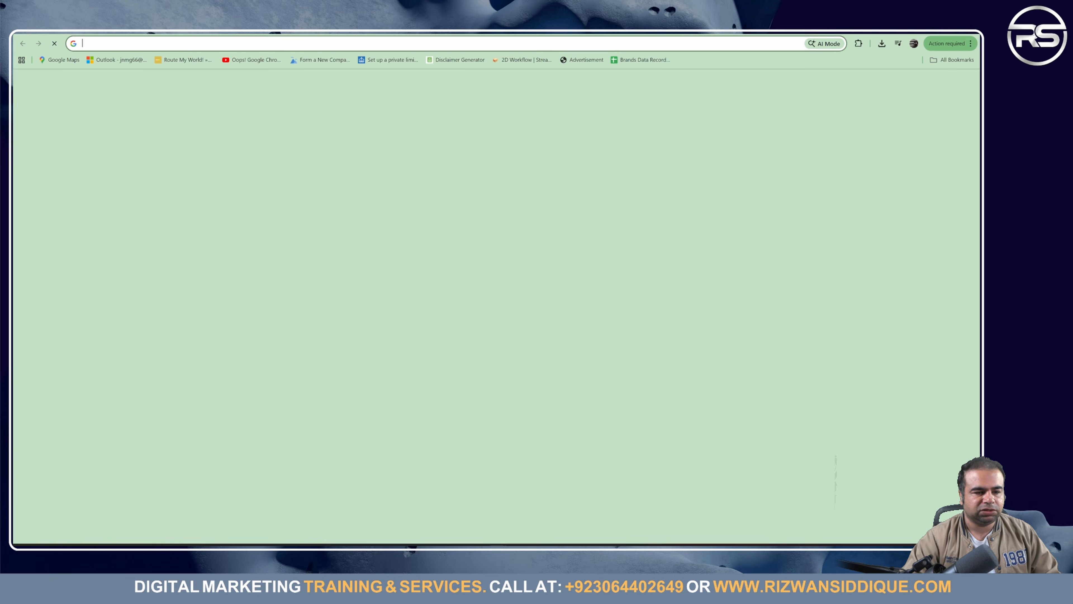
pyautogui.write('goog')
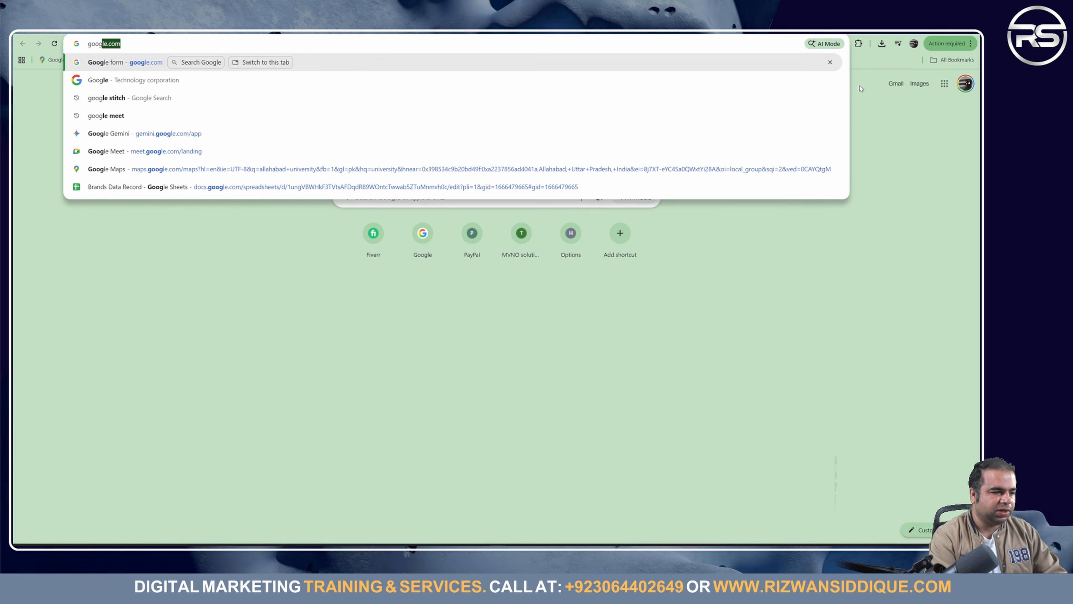
pyautogui.press('Return')
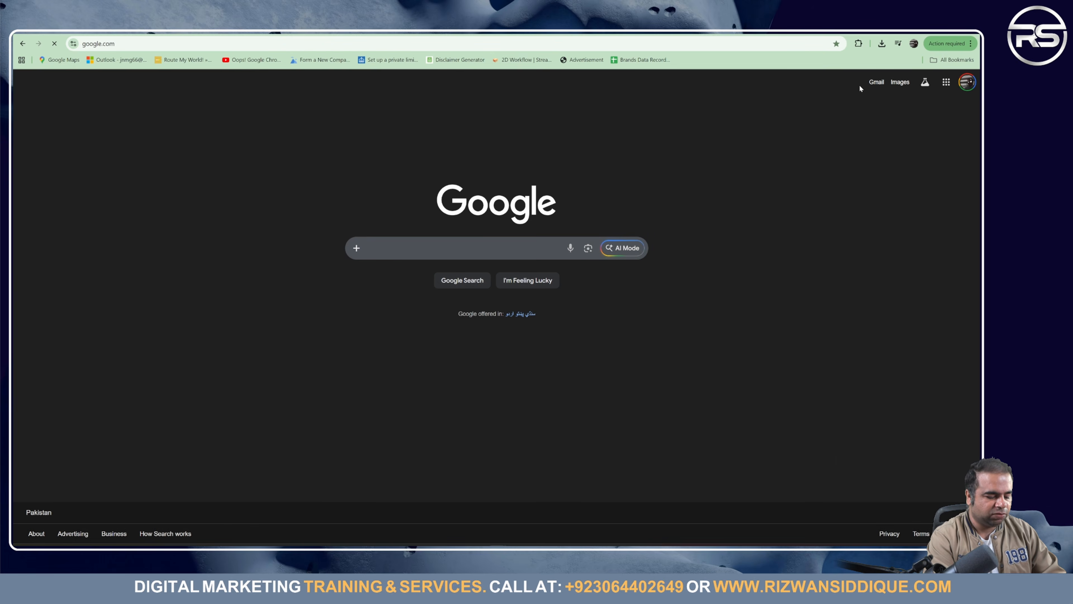
pyautogui.write('google stitch')
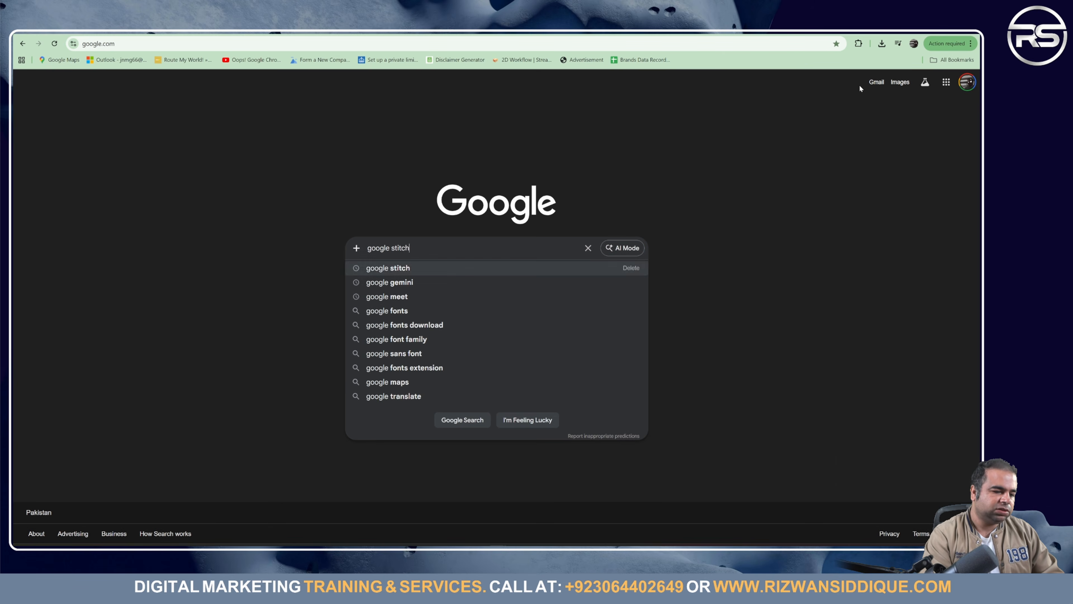
pyautogui.press('Return')
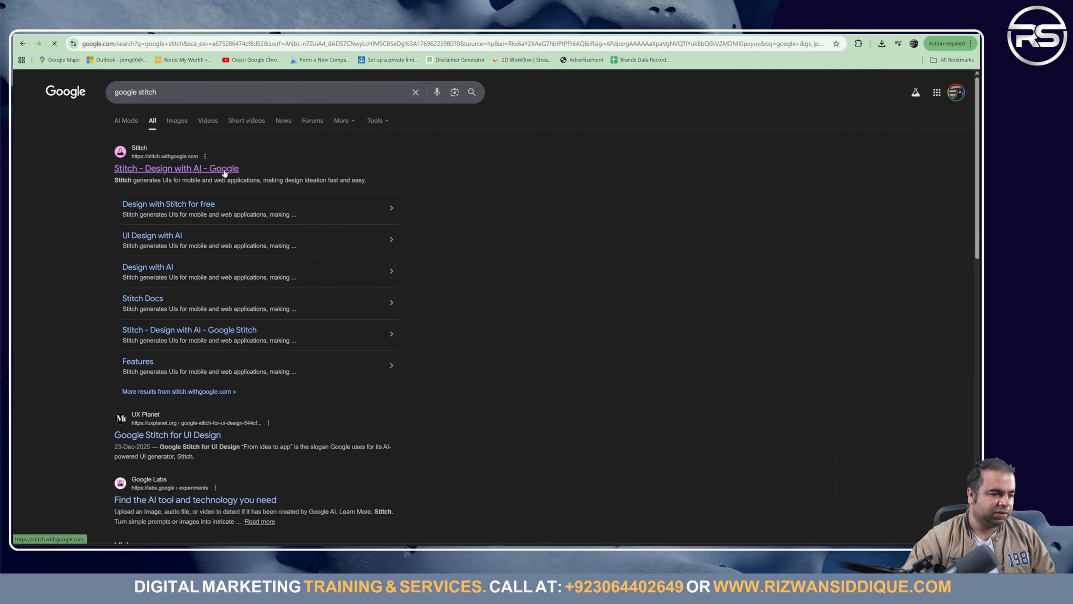
pyautogui.click(224, 170)
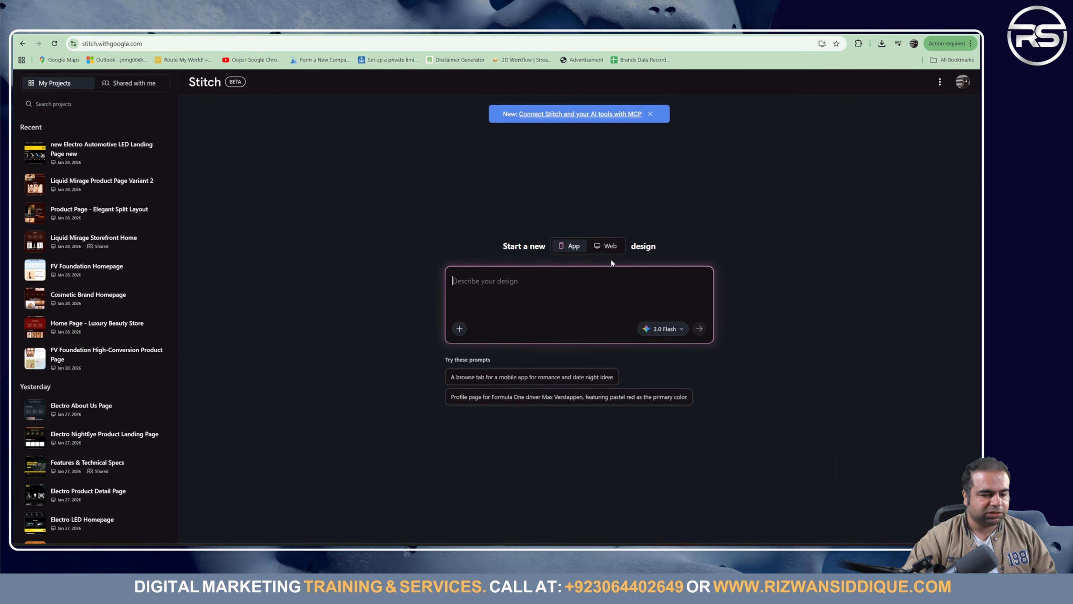
# Step: Generate a Stitch web design from the pasted Electro LED Headlights prompt using Thinking with 3 Pro
pyautogui.click(612, 253)
pyautogui.click(470, 297)
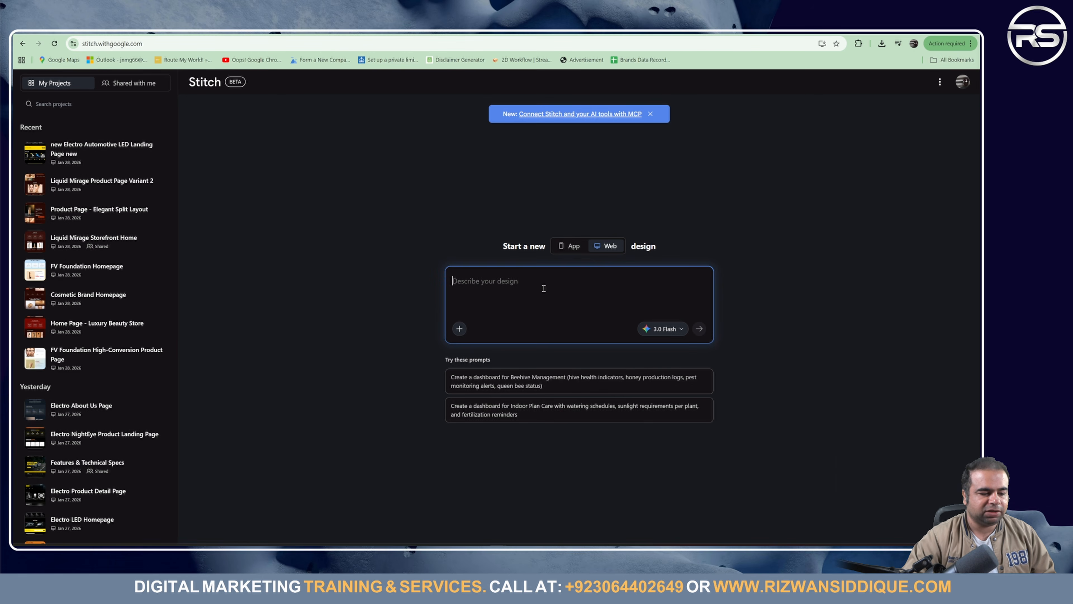
pyautogui.hotkey('ctrl', 'v')
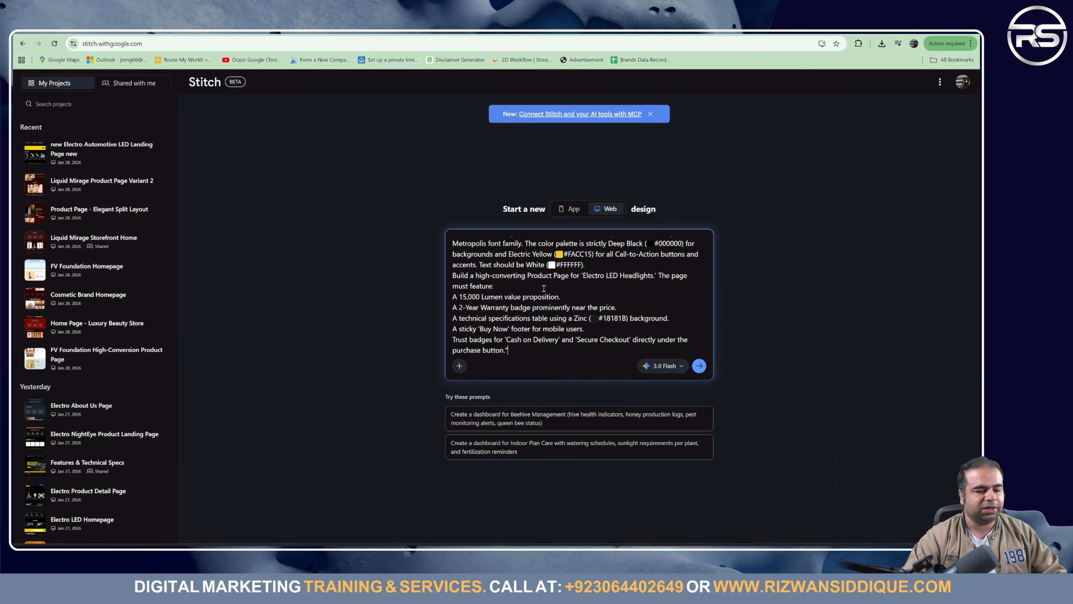
pyautogui.click(664, 365)
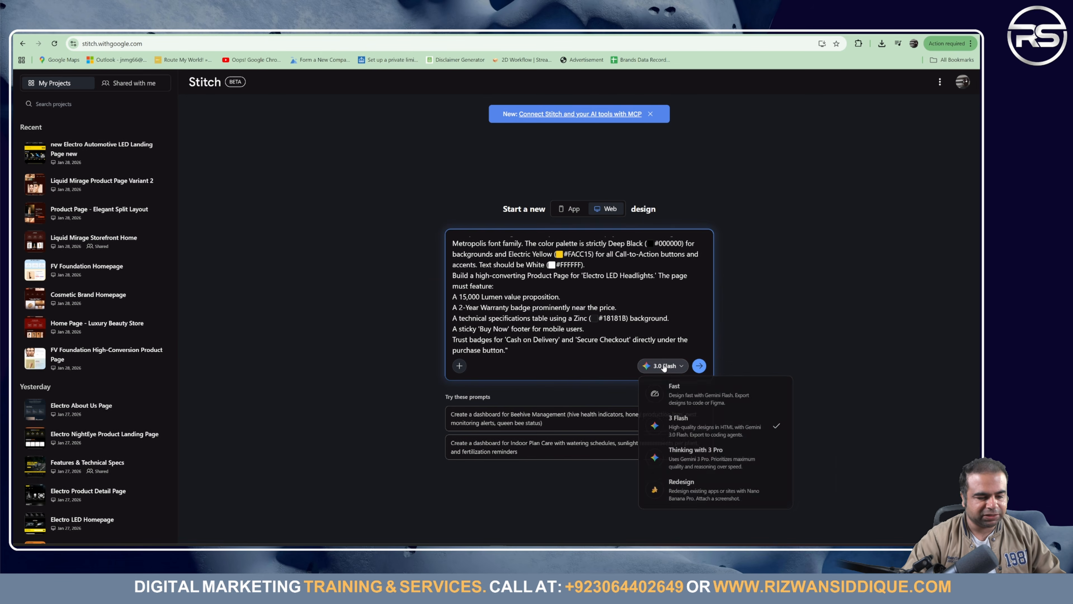
pyautogui.click(701, 455)
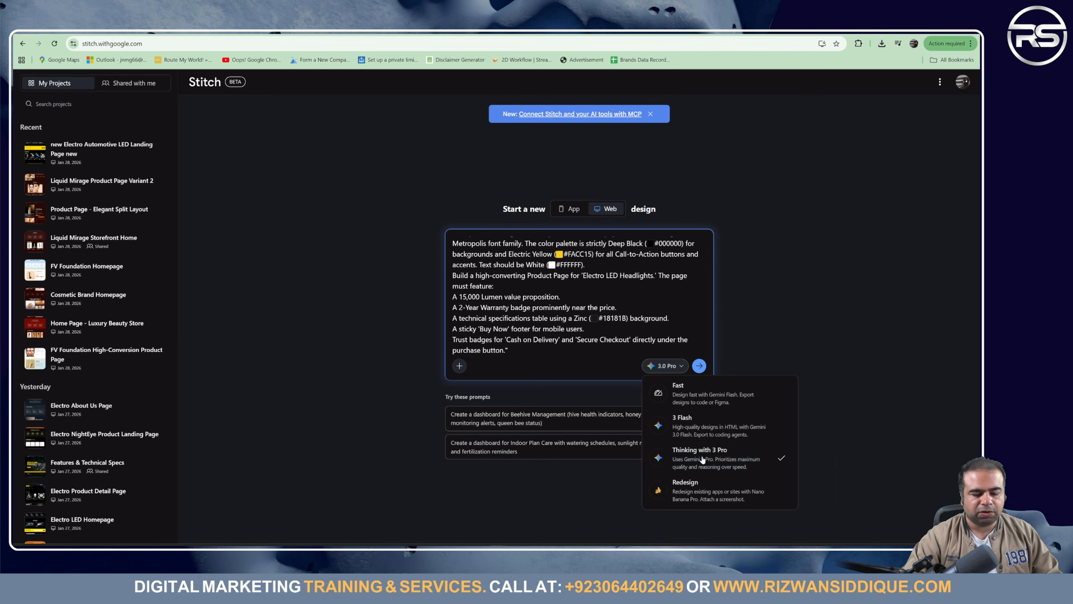
pyautogui.click(700, 366)
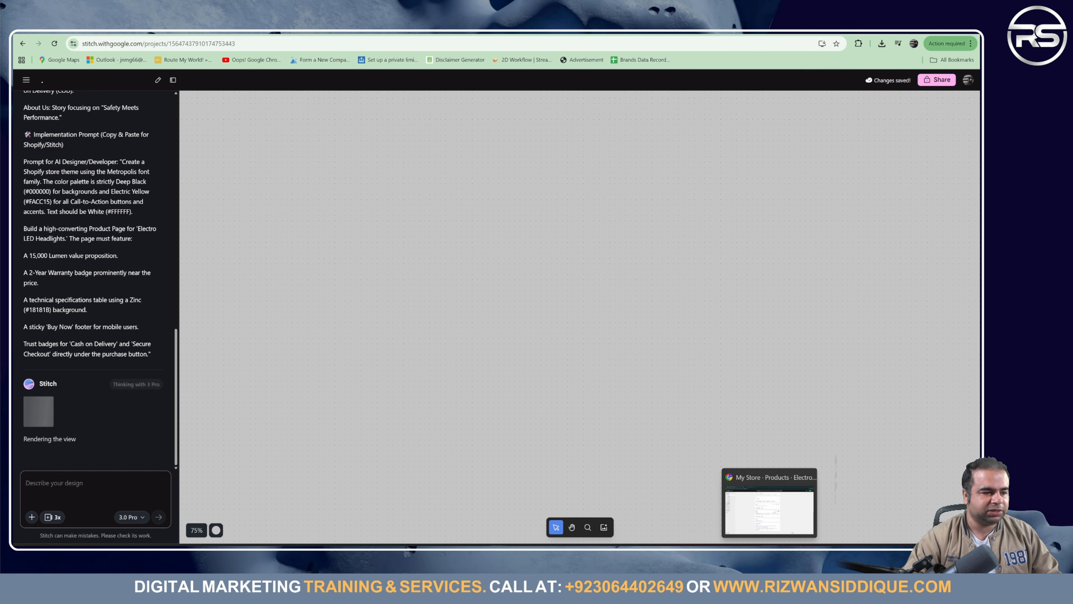
# Step: Go to the Shopify home dashboard and dismiss the $1/month plan offer
pyautogui.click(770, 549)
pyautogui.scroll(10, 264, 335)
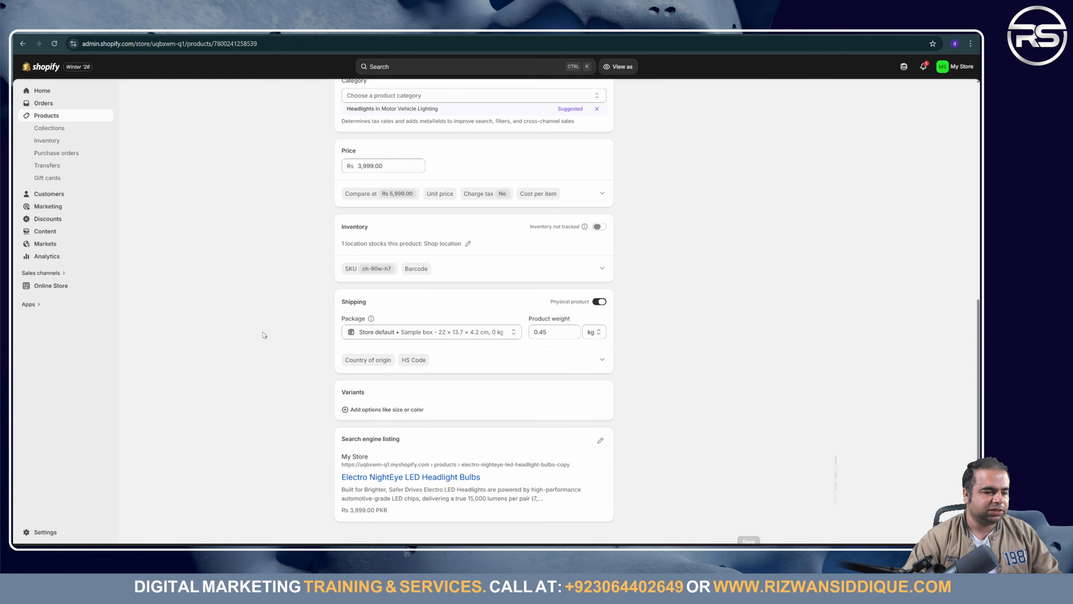
pyautogui.click(41, 92)
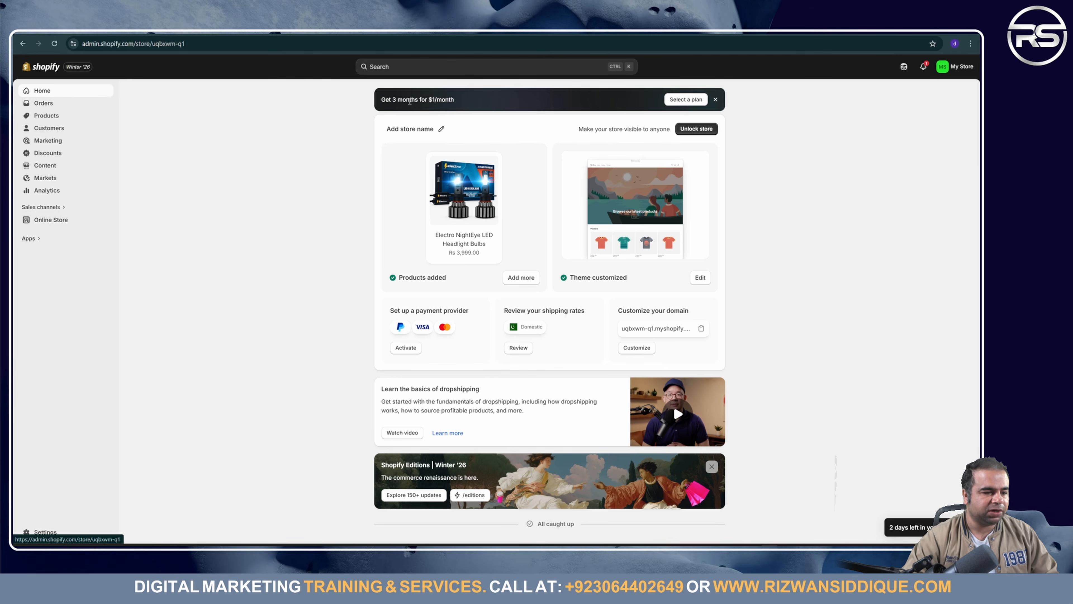
pyautogui.click(715, 99)
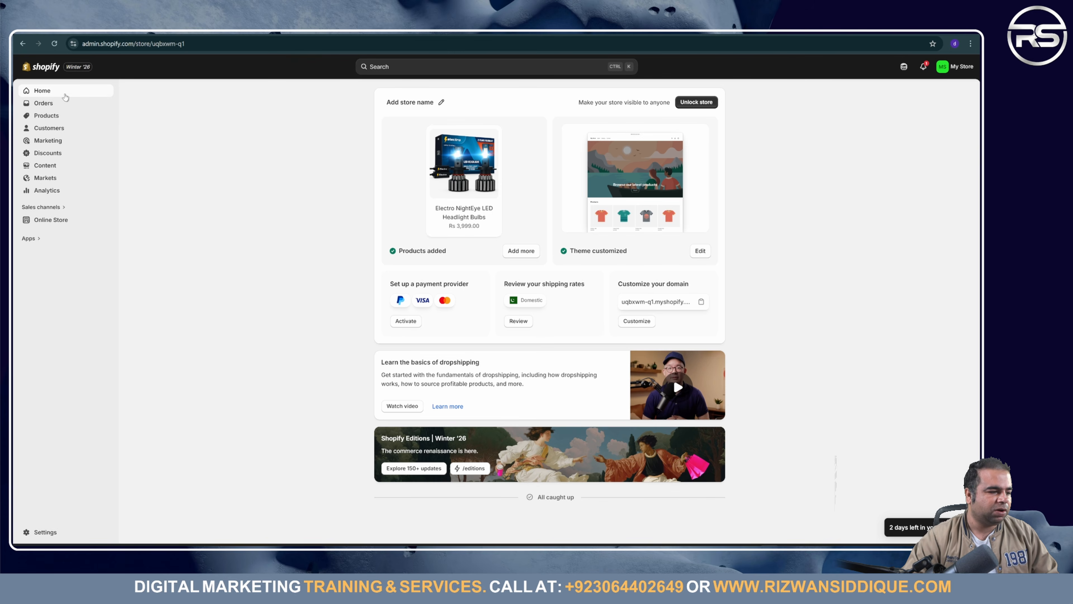
# Step: Look through Orders, Drafts and Abandoned checkouts, then open the headlight Products list
pyautogui.click(44, 104)
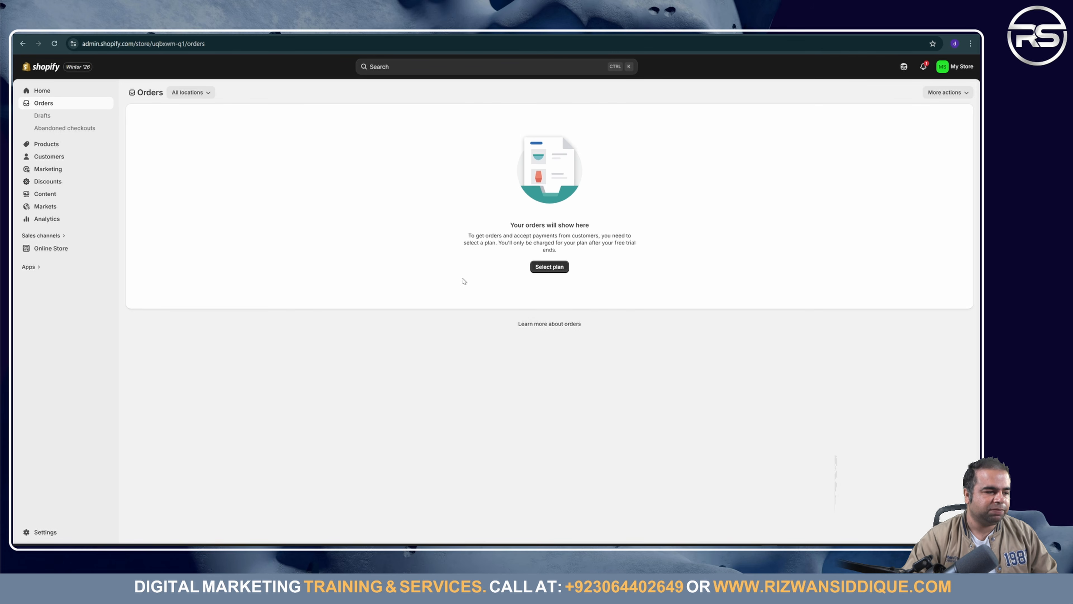
pyautogui.click(53, 112)
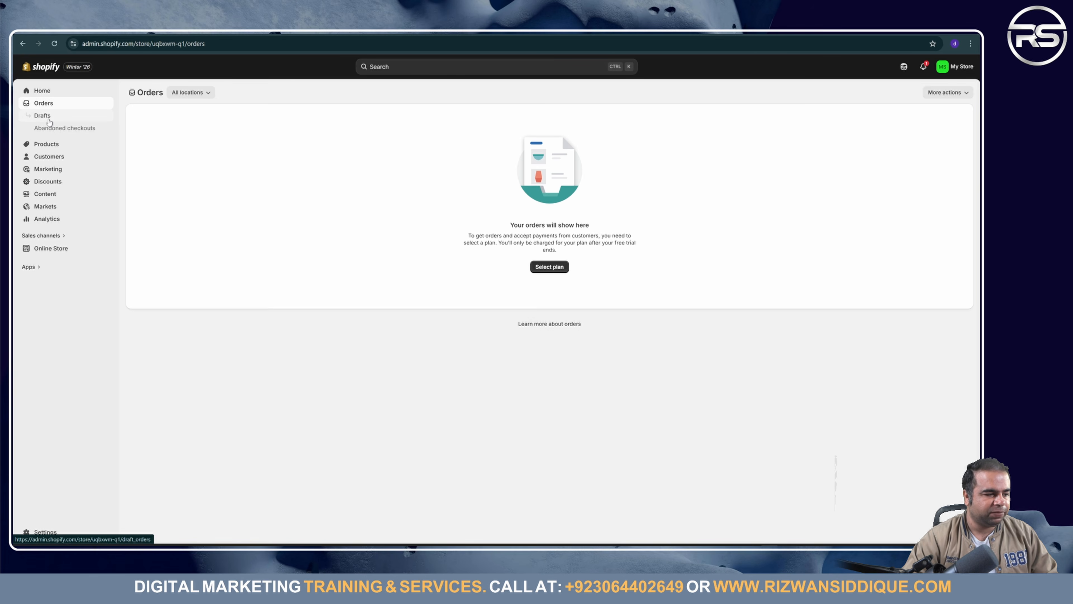
pyautogui.click(46, 116)
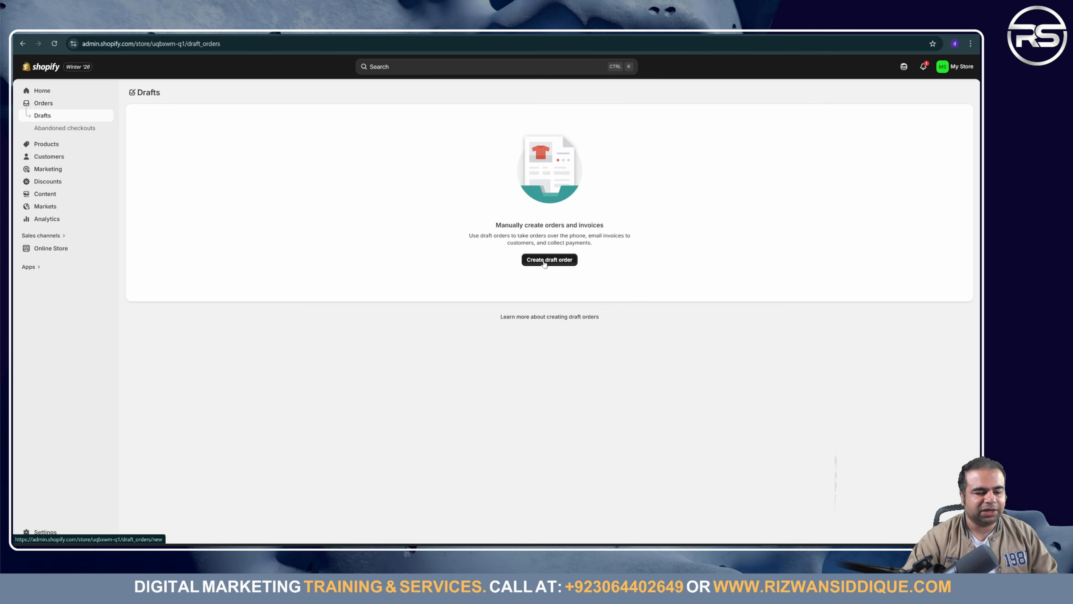
pyautogui.click(66, 131)
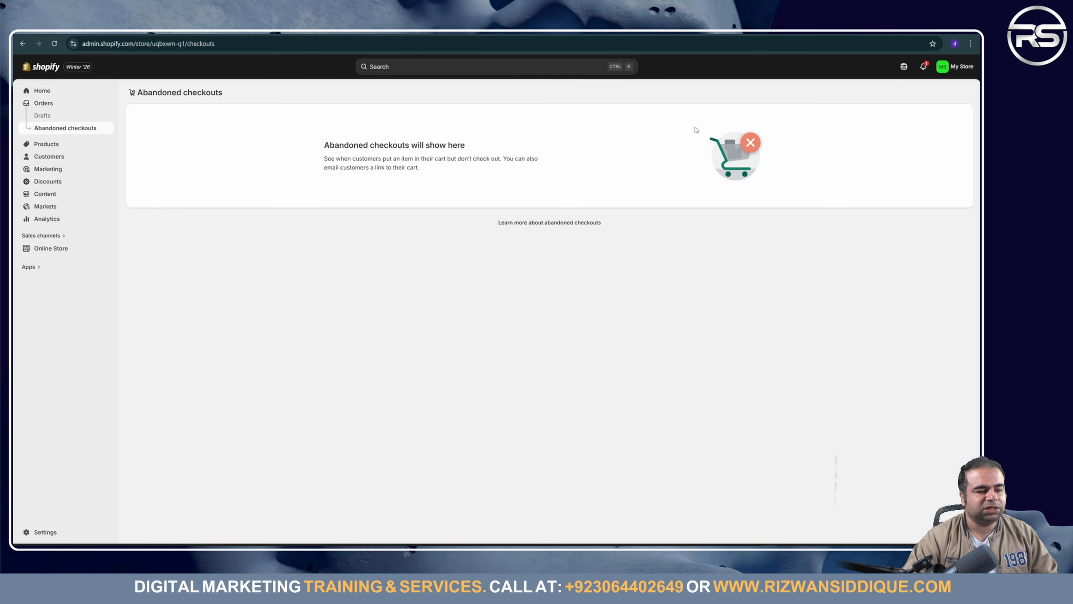
pyautogui.click(53, 143)
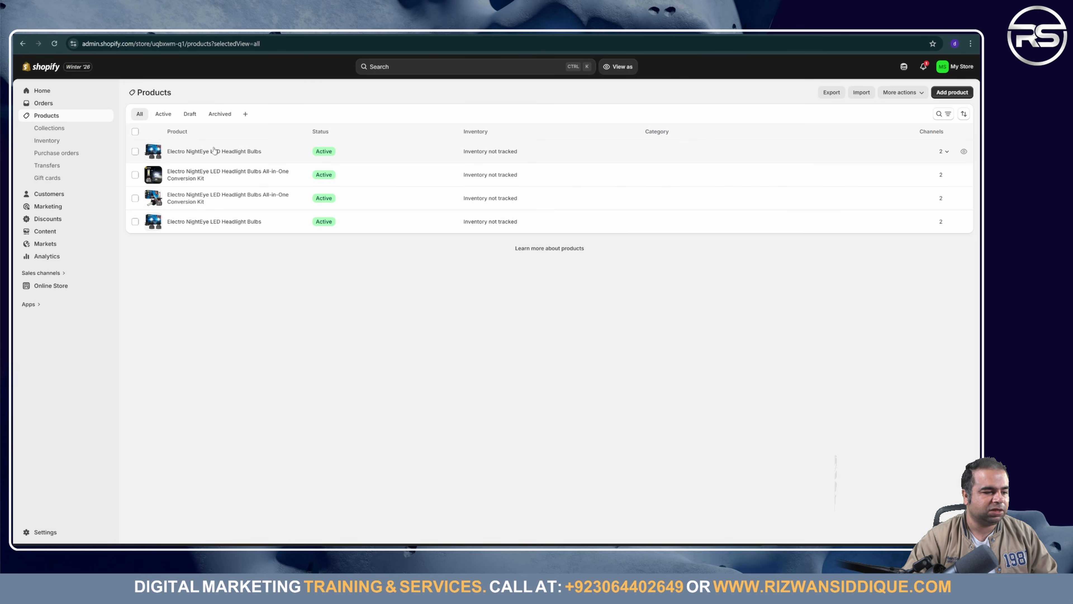
pyautogui.click(239, 155)
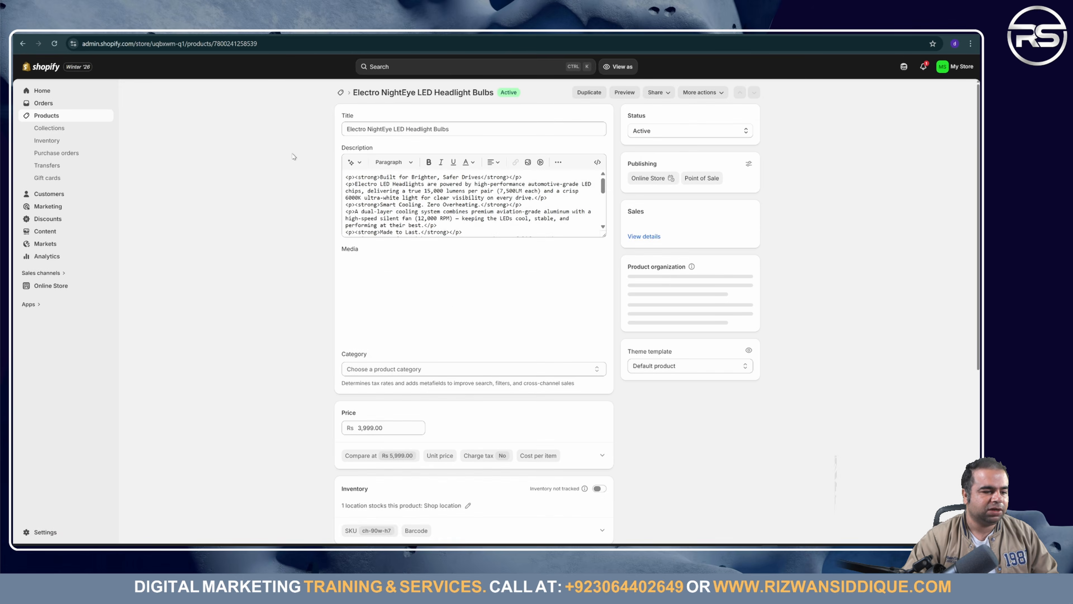
pyautogui.click(405, 130)
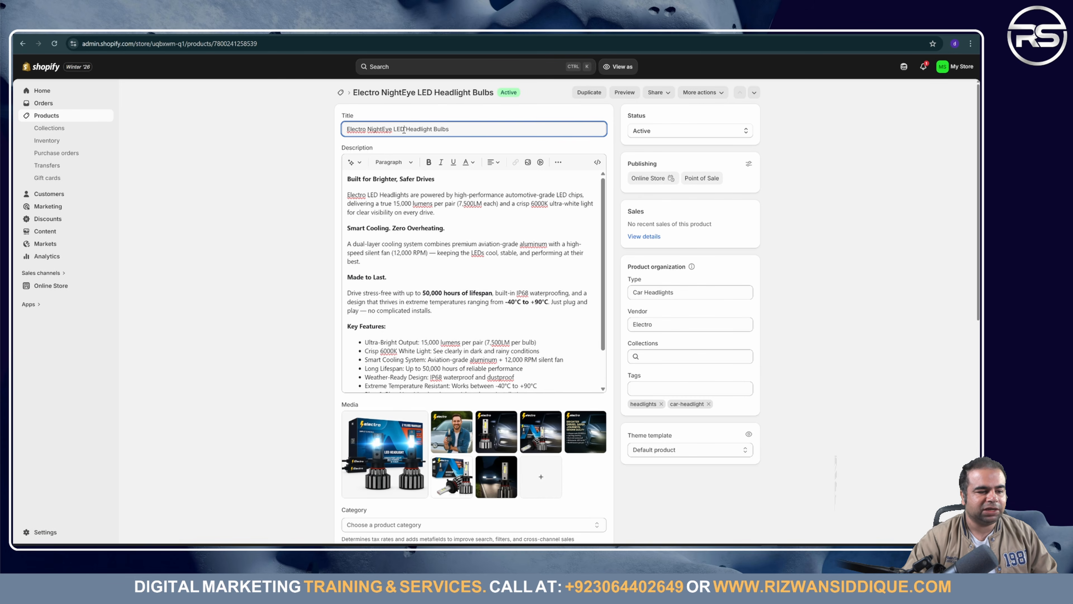
pyautogui.hotkey('ctrl', 'a')
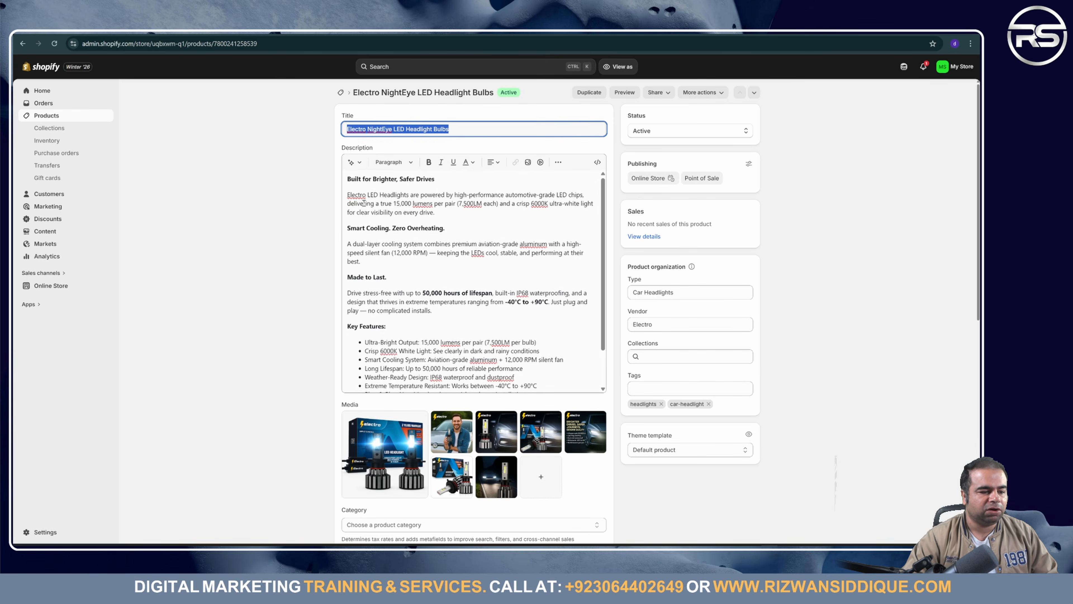
pyautogui.click(46, 116)
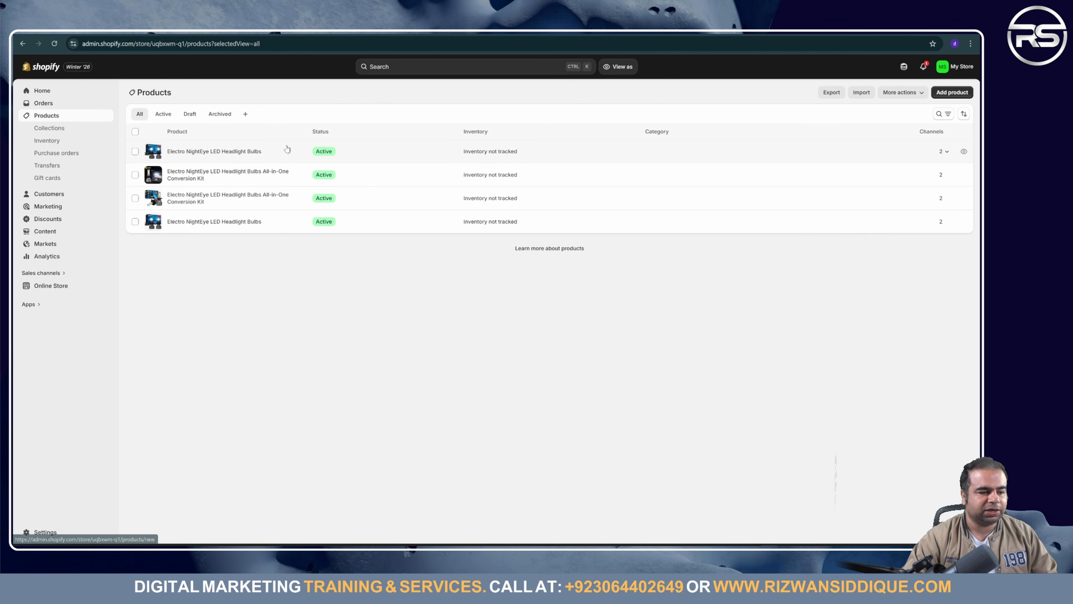
pyautogui.click(224, 153)
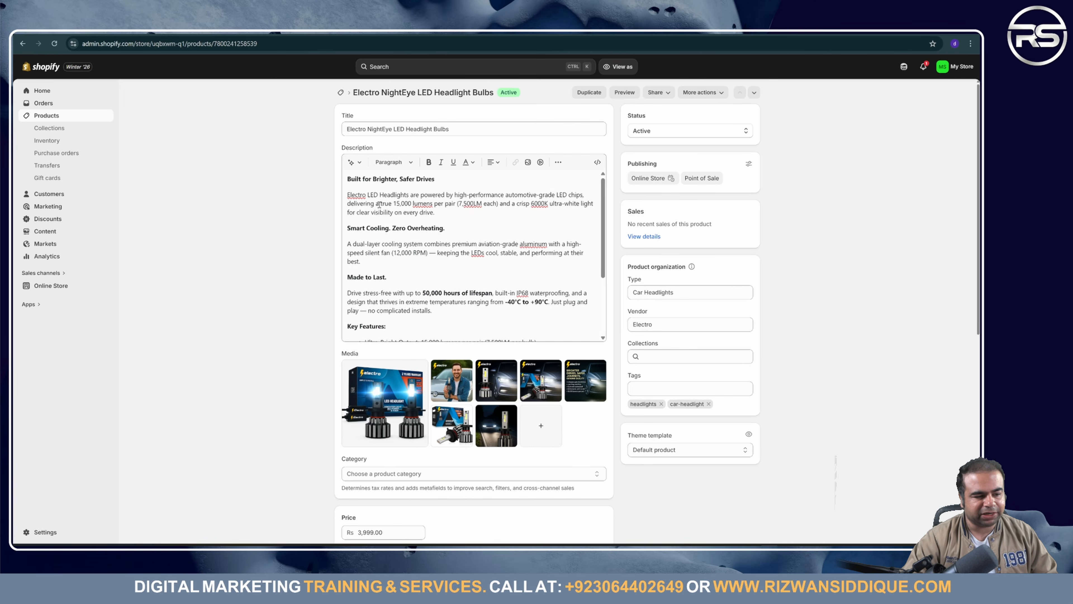
pyautogui.scroll(-3, 469, 270)
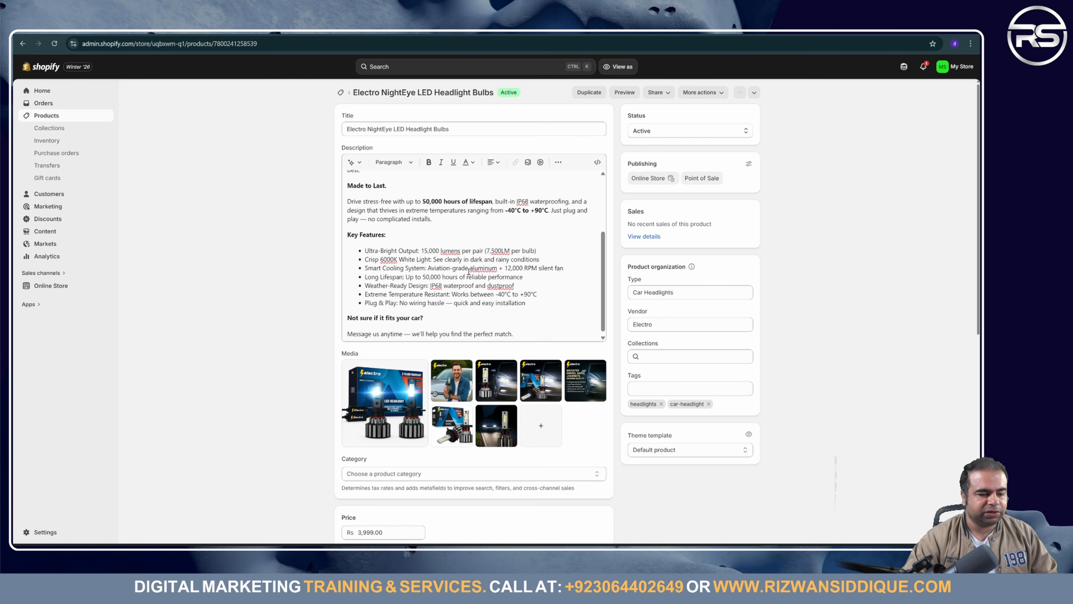
pyautogui.scroll(3, 468, 269)
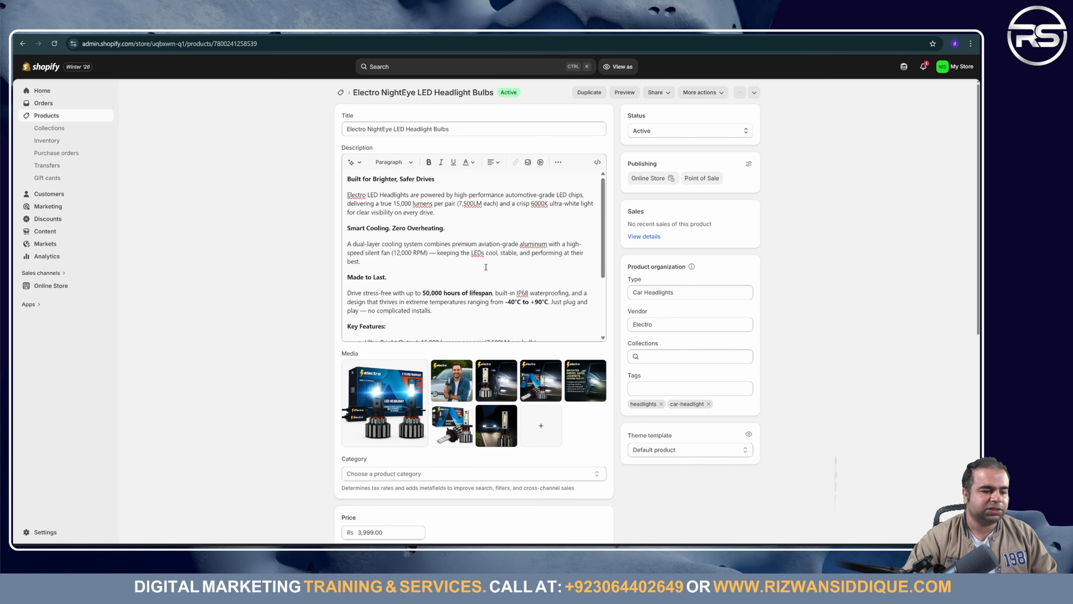
pyautogui.scroll(-3, 484, 268)
pyautogui.scroll(-8, 460, 273)
pyautogui.scroll(5, 459, 274)
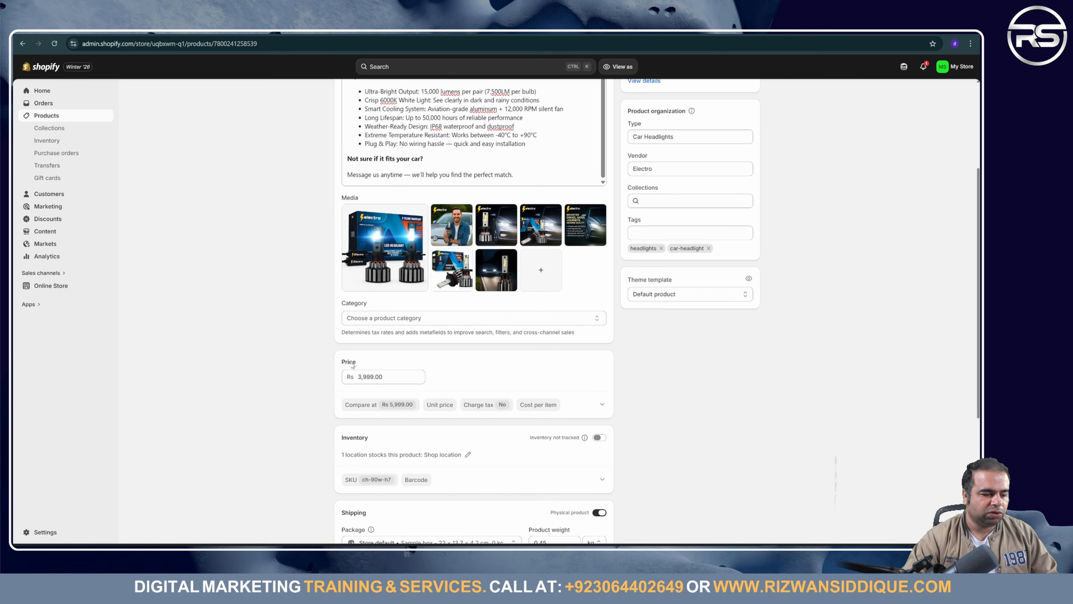
pyautogui.click(438, 320)
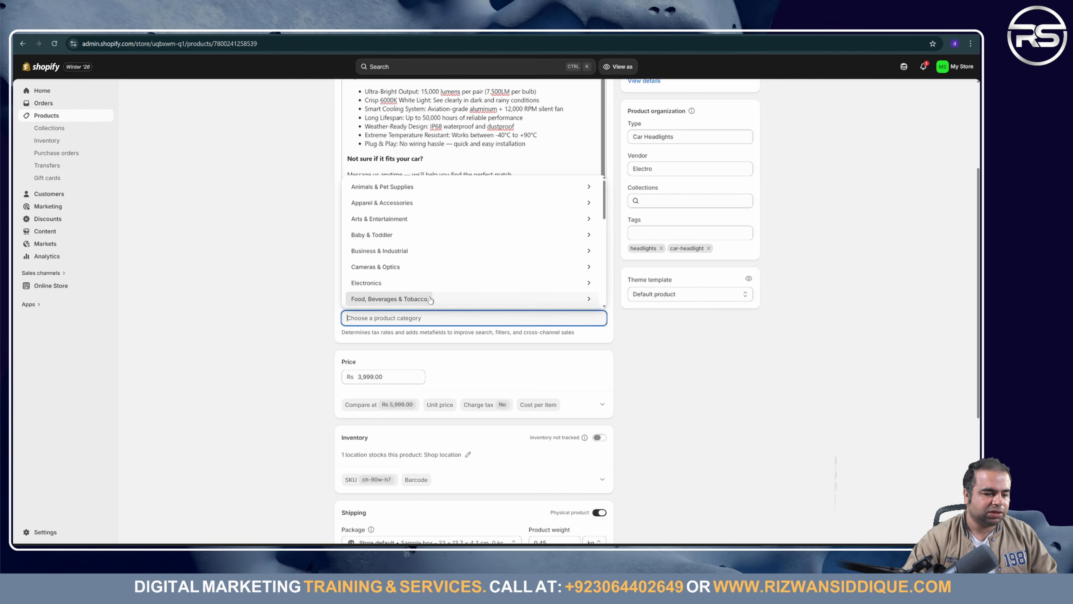
pyautogui.click(437, 283)
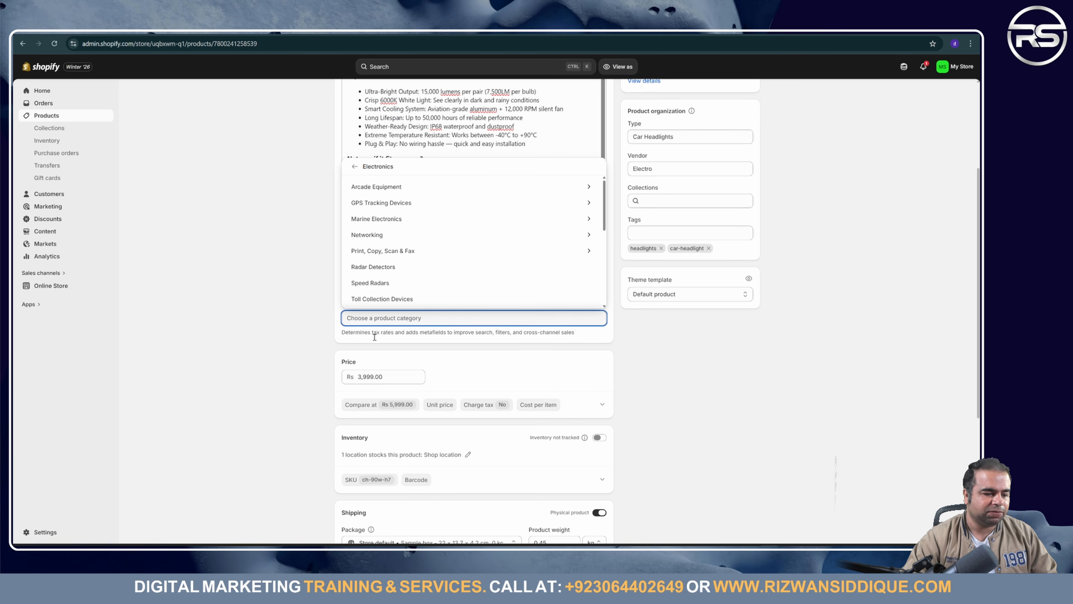
pyautogui.click(443, 366)
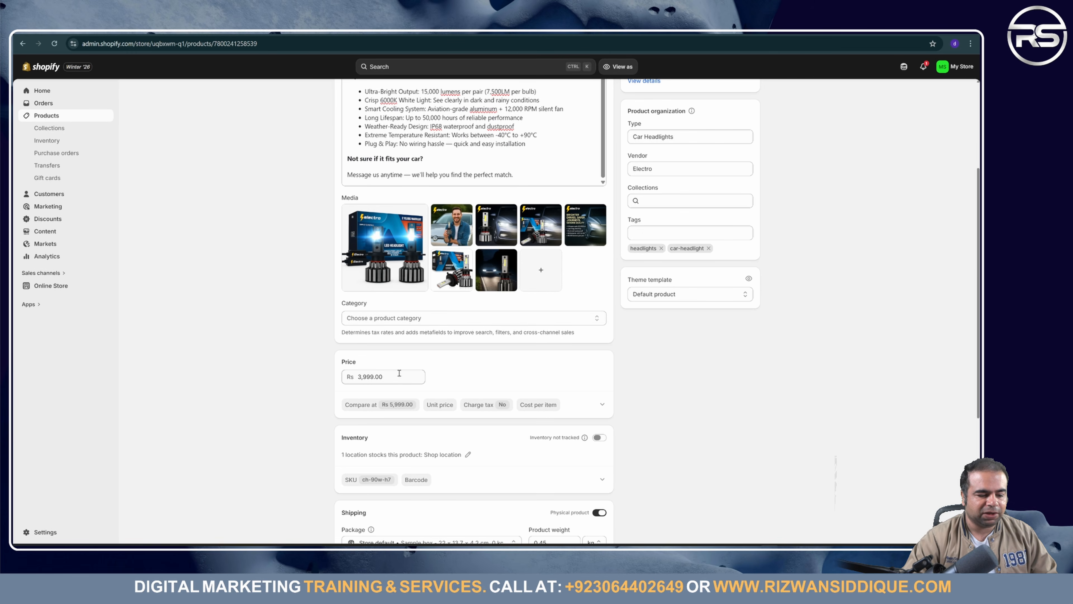
pyautogui.scroll(-5, 502, 467)
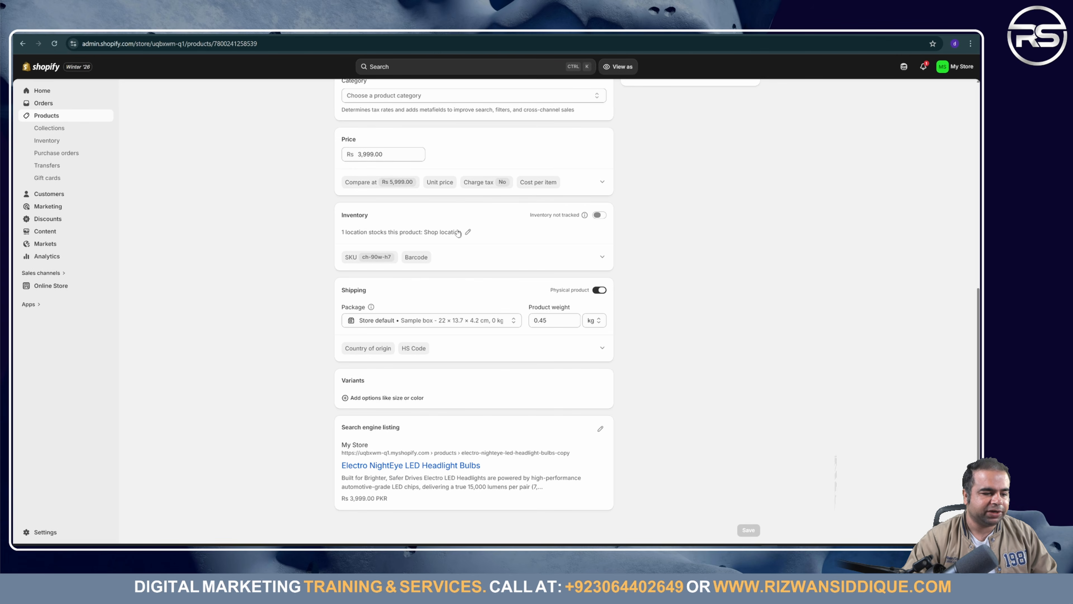
# Step: Turn on inventory tracking and set 14 available at the Shop location
pyautogui.click(469, 233)
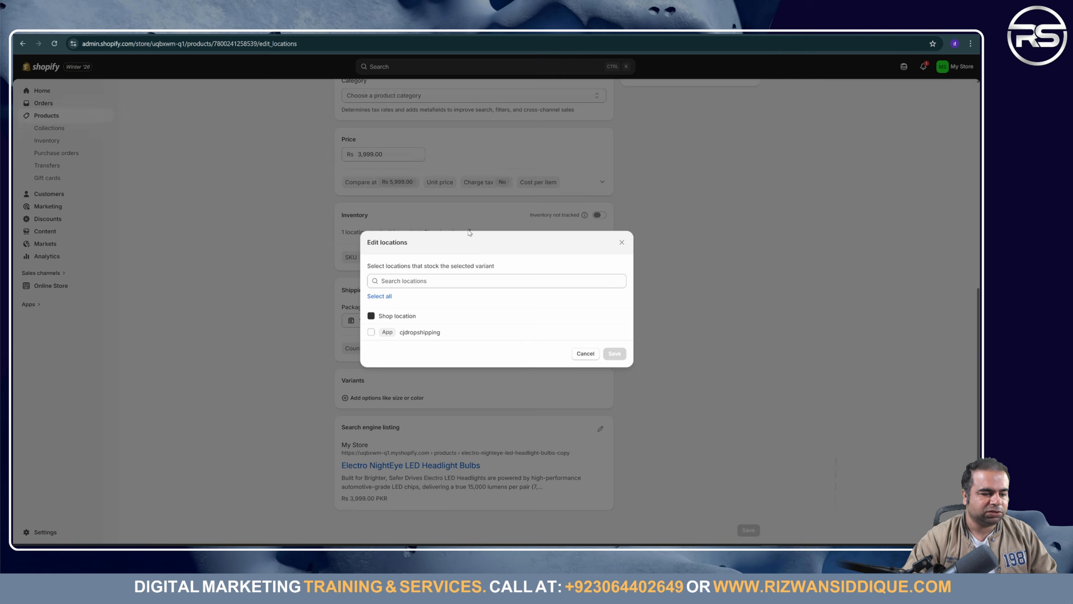
pyautogui.click(435, 285)
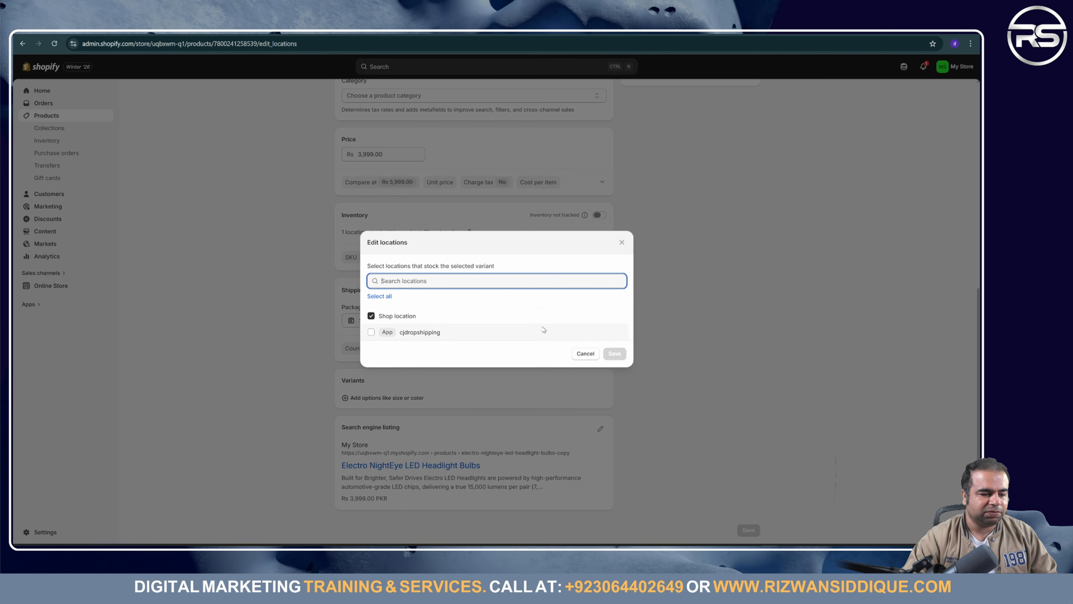
pyautogui.click(585, 354)
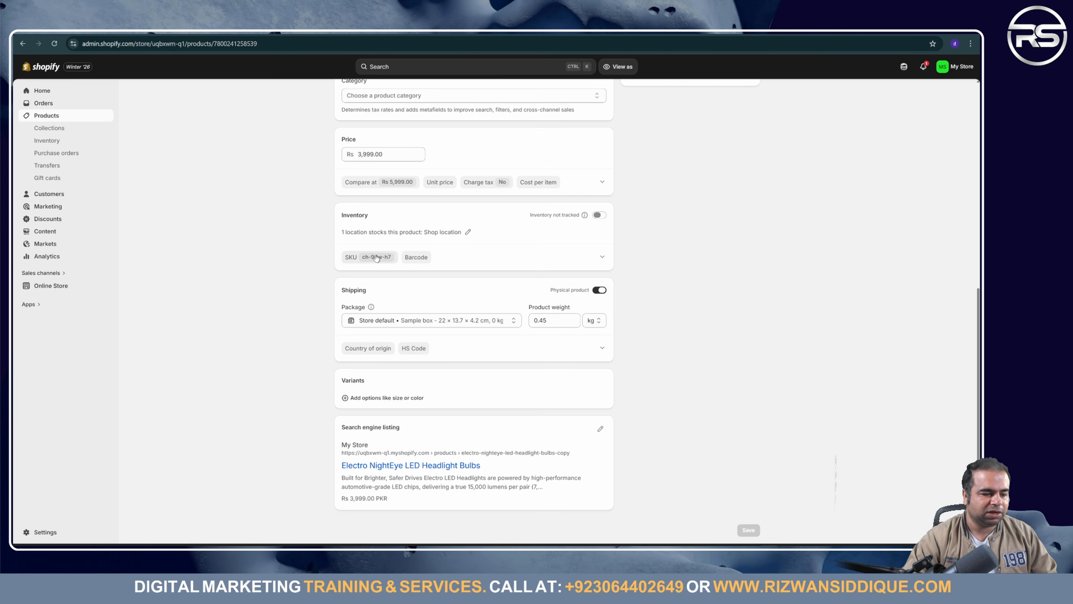
pyautogui.click(599, 215)
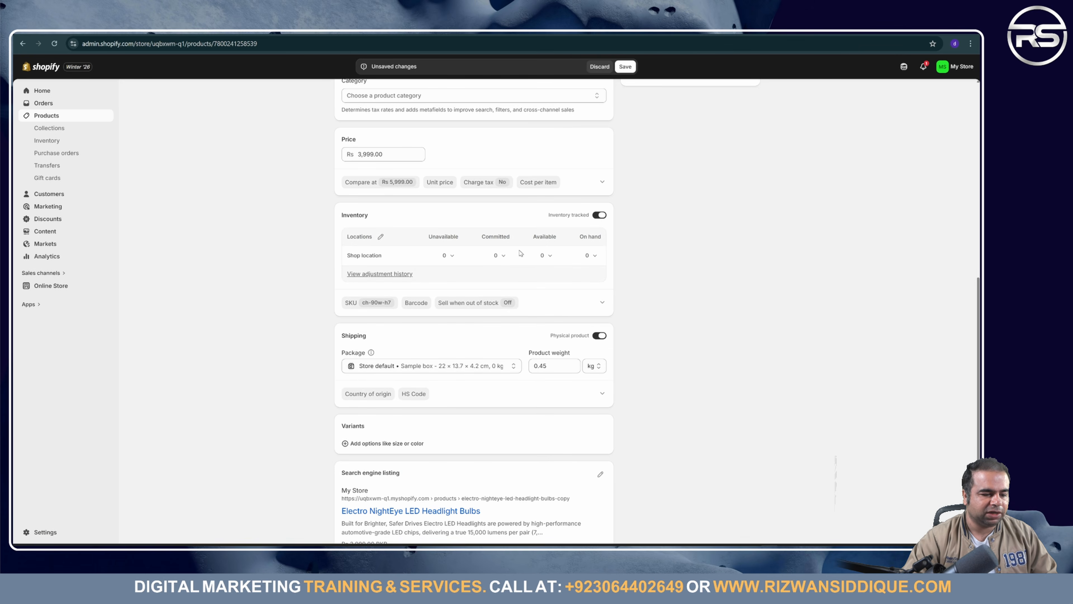
pyautogui.click(547, 256)
pyautogui.click(496, 307)
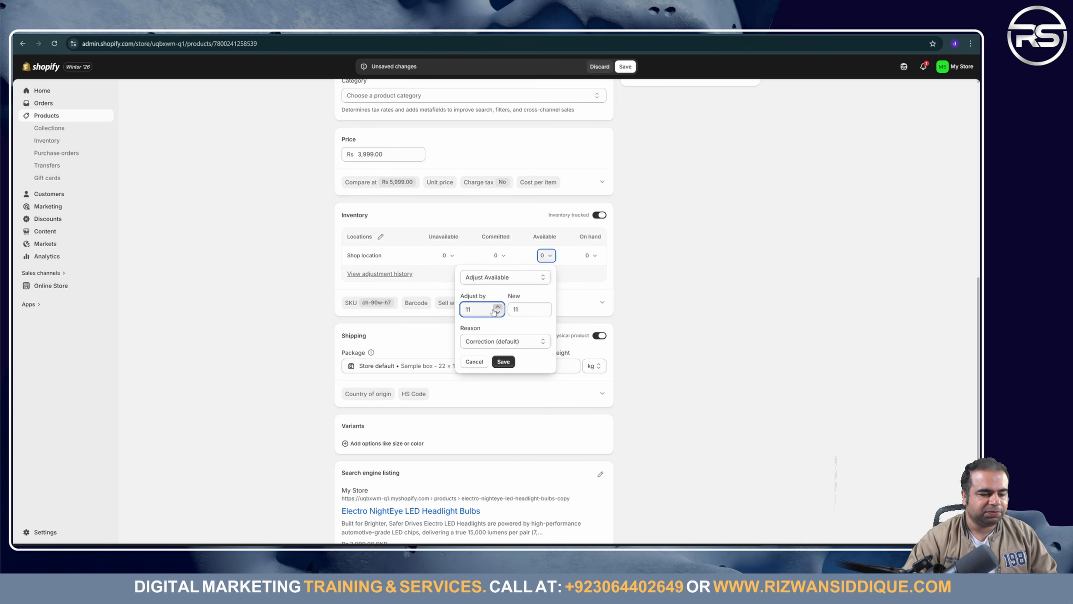
pyautogui.click(503, 362)
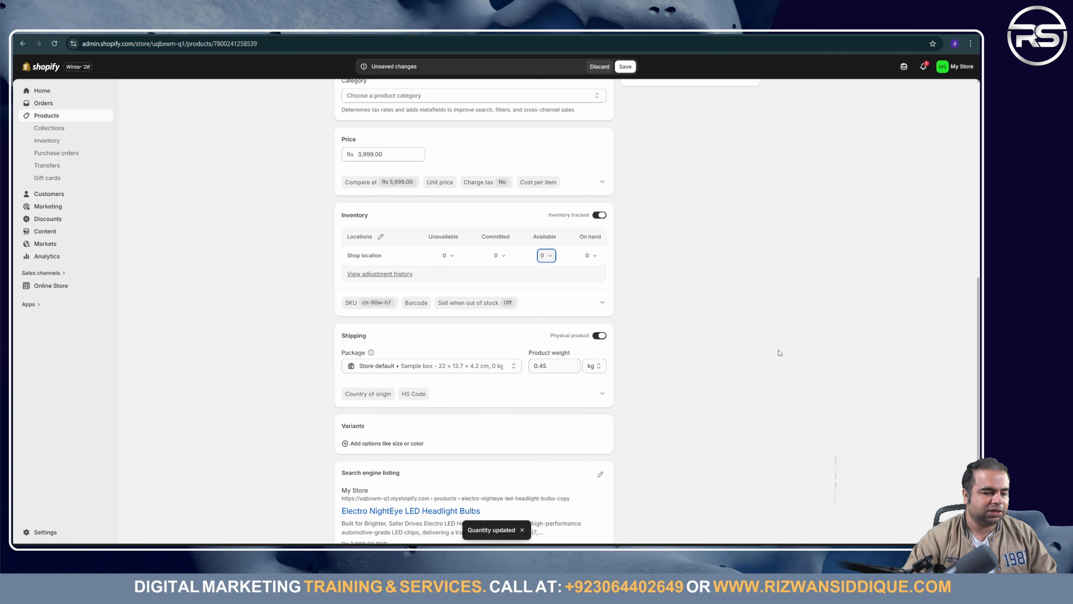
# Step: Save the Electro NightEye LED Headlight Bulbs product at Rs 3,999.00
pyautogui.scroll(-1, 672, 351)
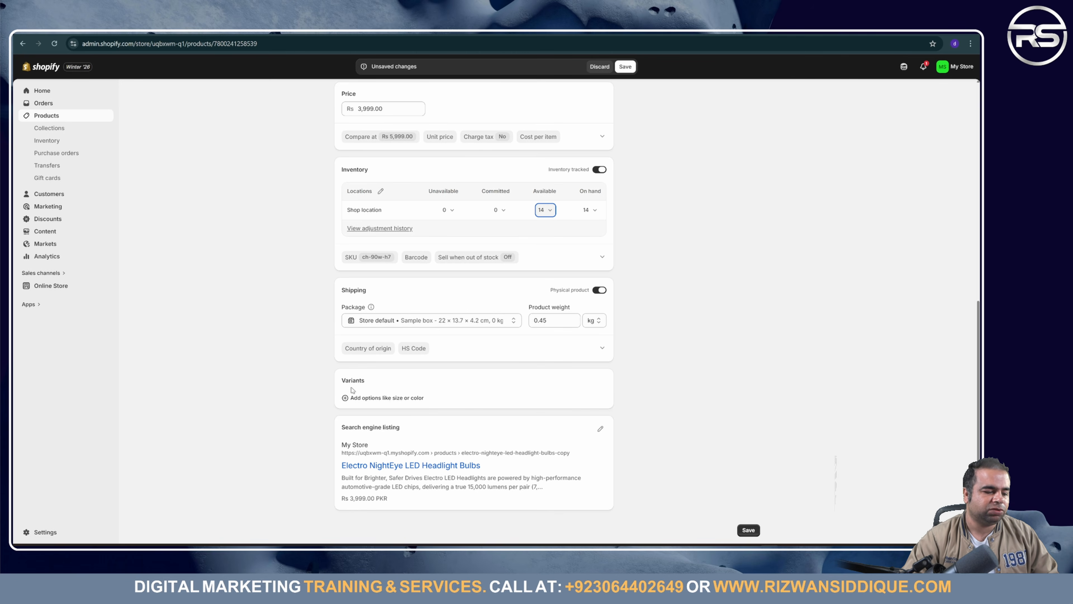
pyautogui.moveTo(341, 380); pyautogui.dragTo(405, 385)
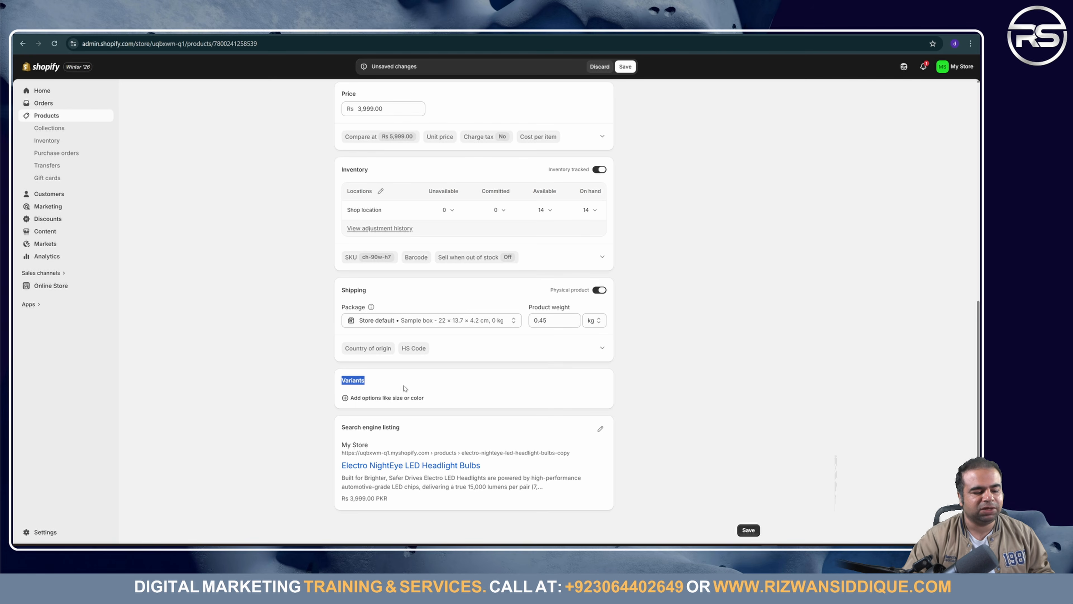
pyautogui.click(626, 66)
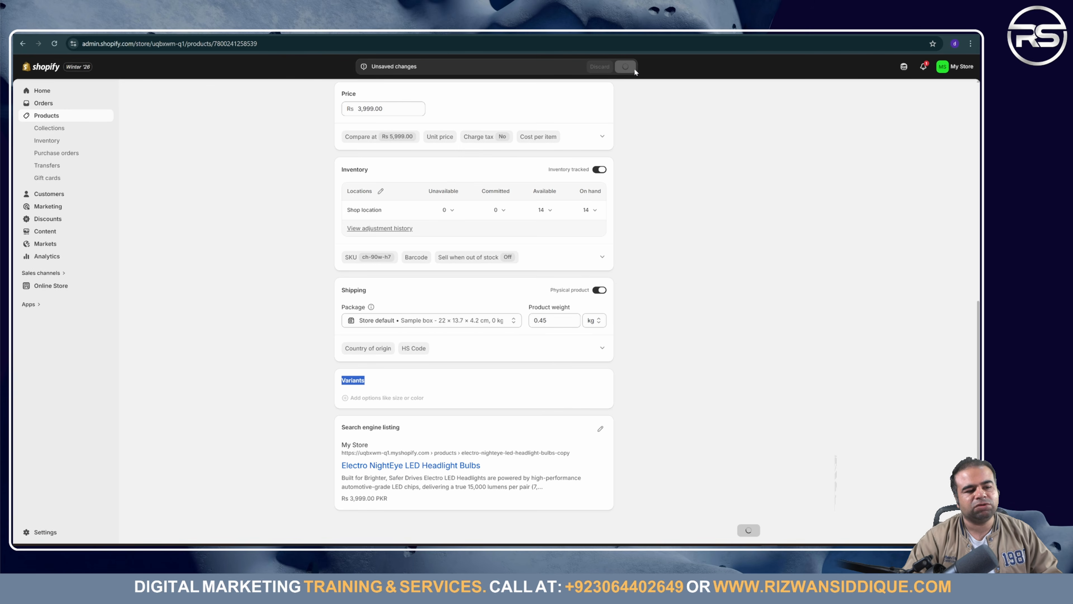
# Step: Start a new collection titled 'Shop' from the Collections page
pyautogui.click(70, 119)
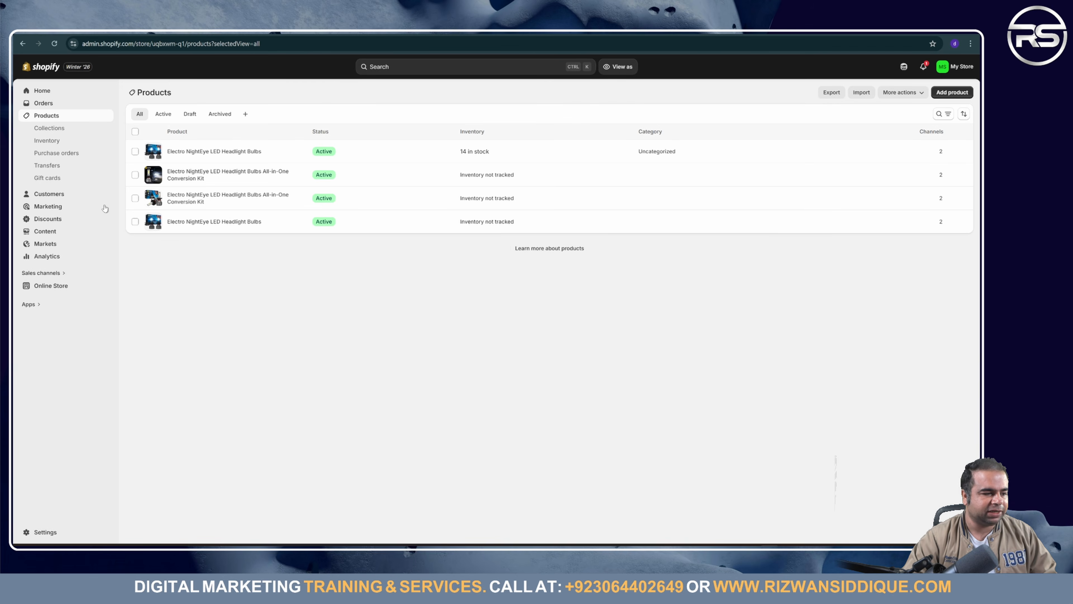
pyautogui.click(49, 131)
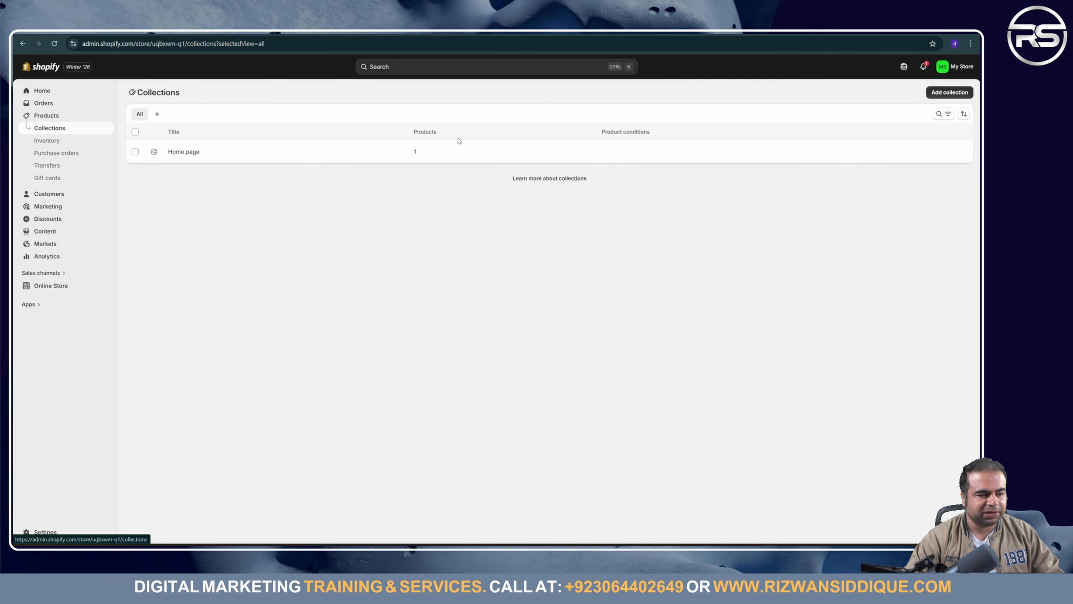
pyautogui.click(951, 93)
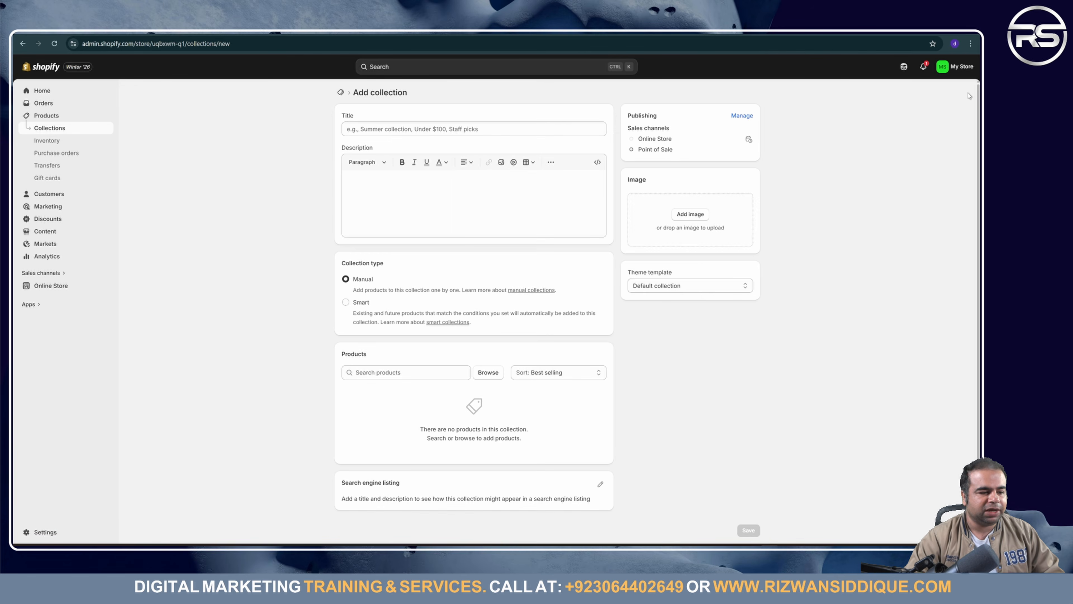
pyautogui.click(460, 131)
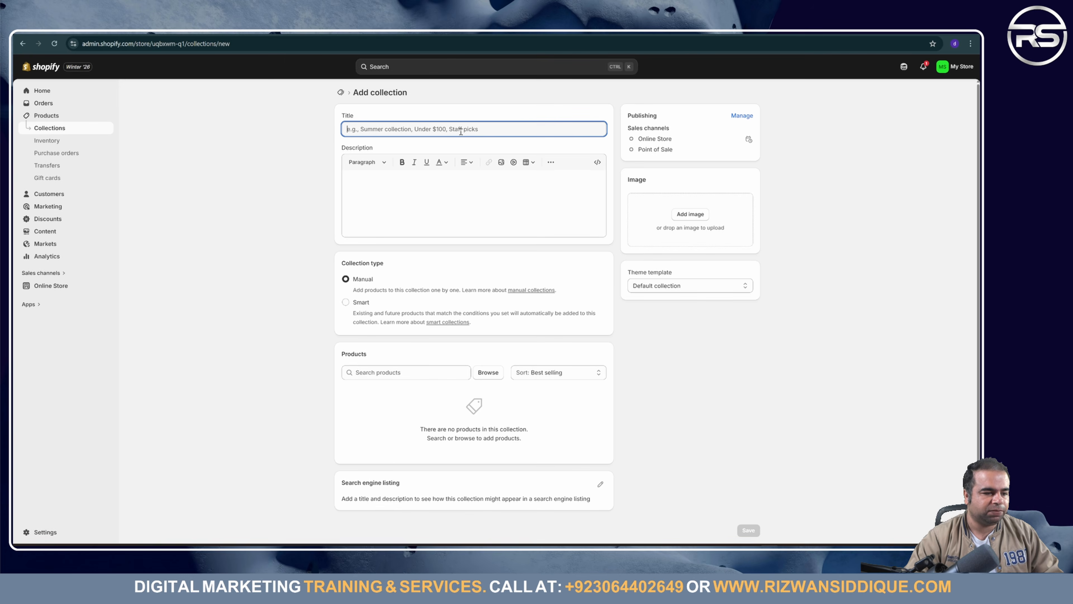
pyautogui.write('Shop')
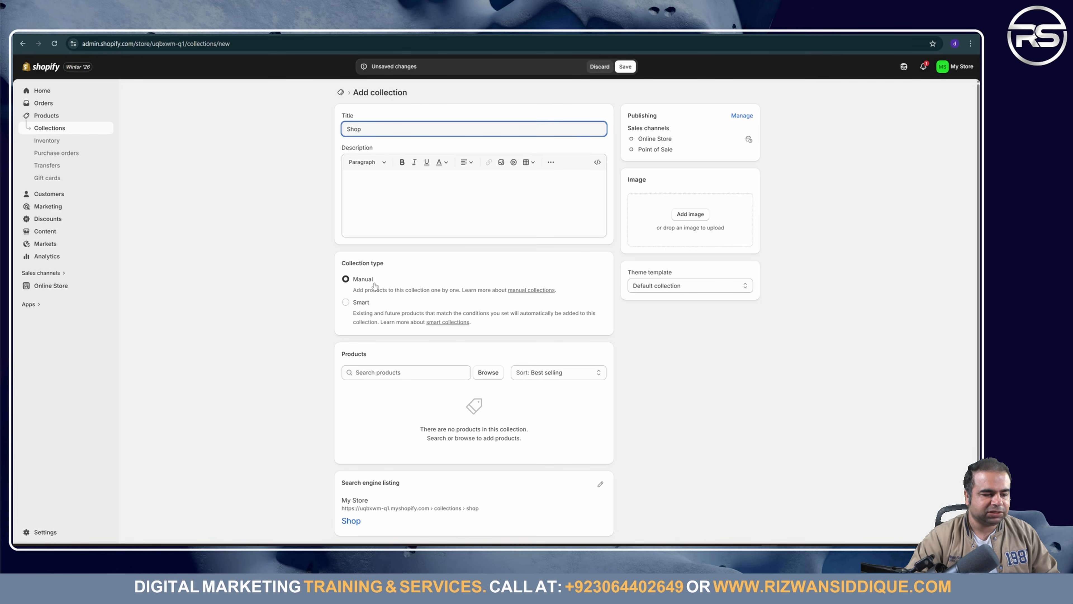
# Step: Add all four Electro NightEye headlight products to the Shop collection and save it
pyautogui.click(489, 376)
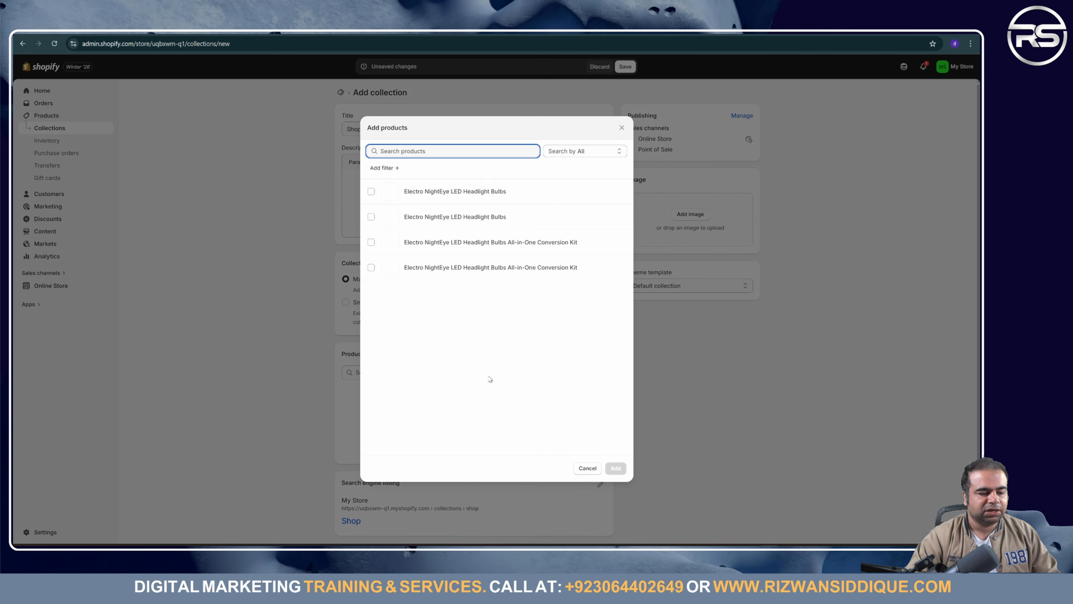
pyautogui.click(371, 192)
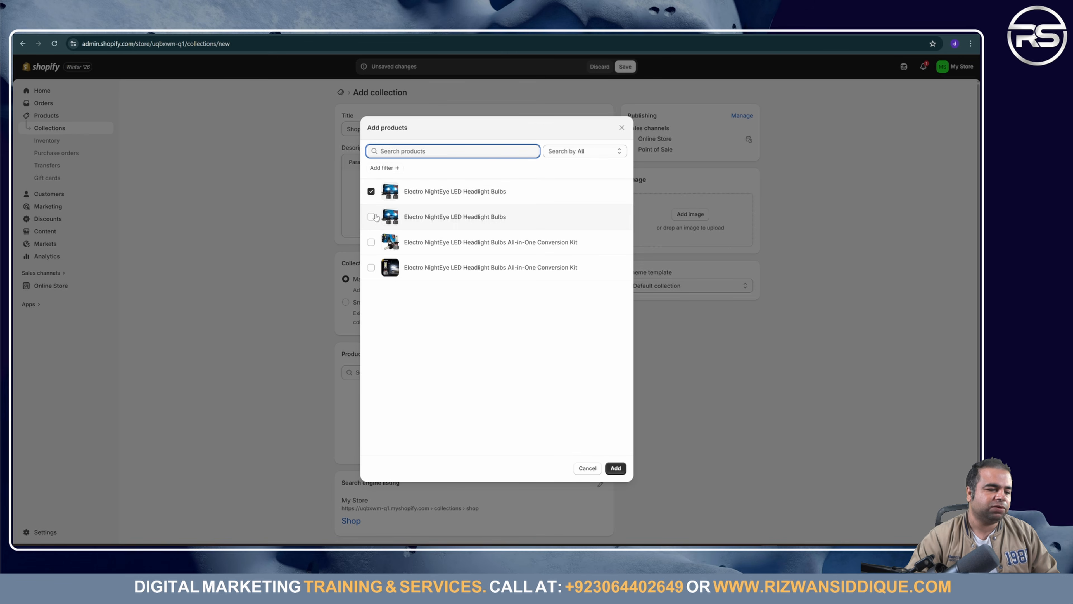
pyautogui.click(371, 217)
pyautogui.click(371, 242)
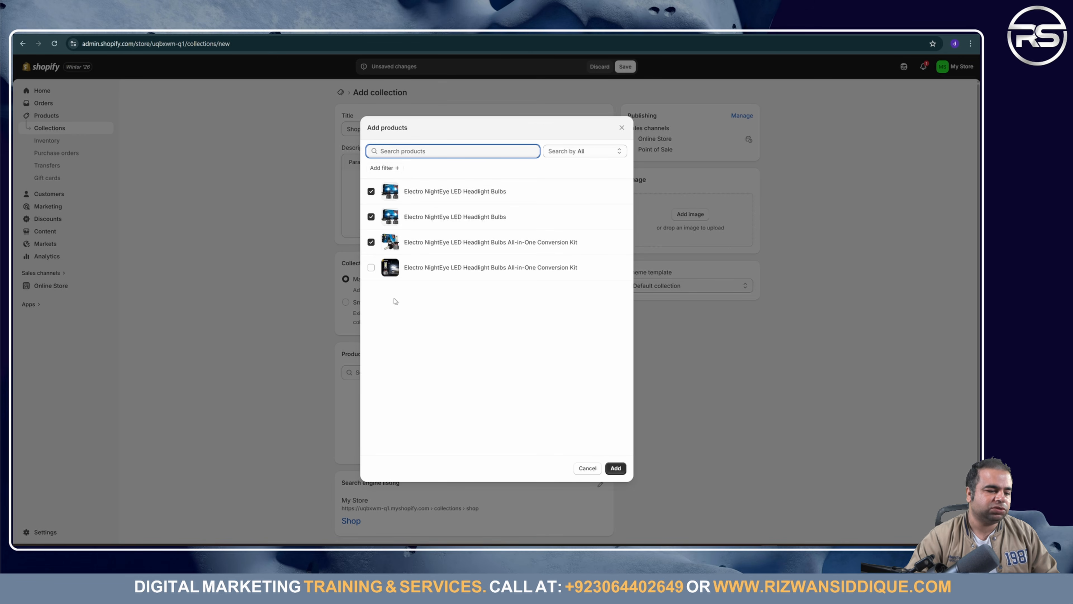
pyautogui.click(372, 267)
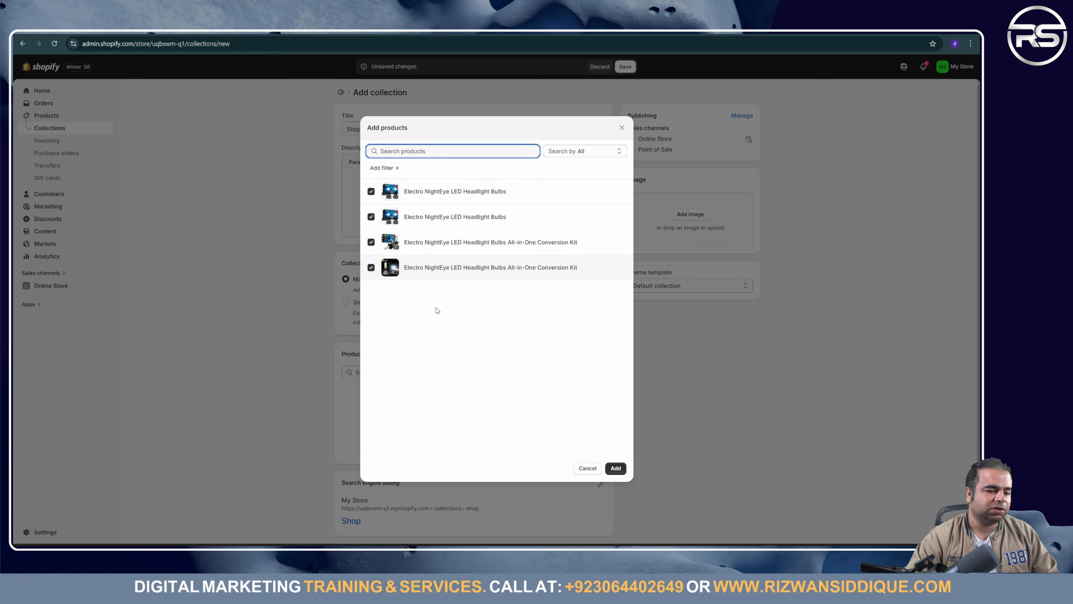
pyautogui.click(615, 468)
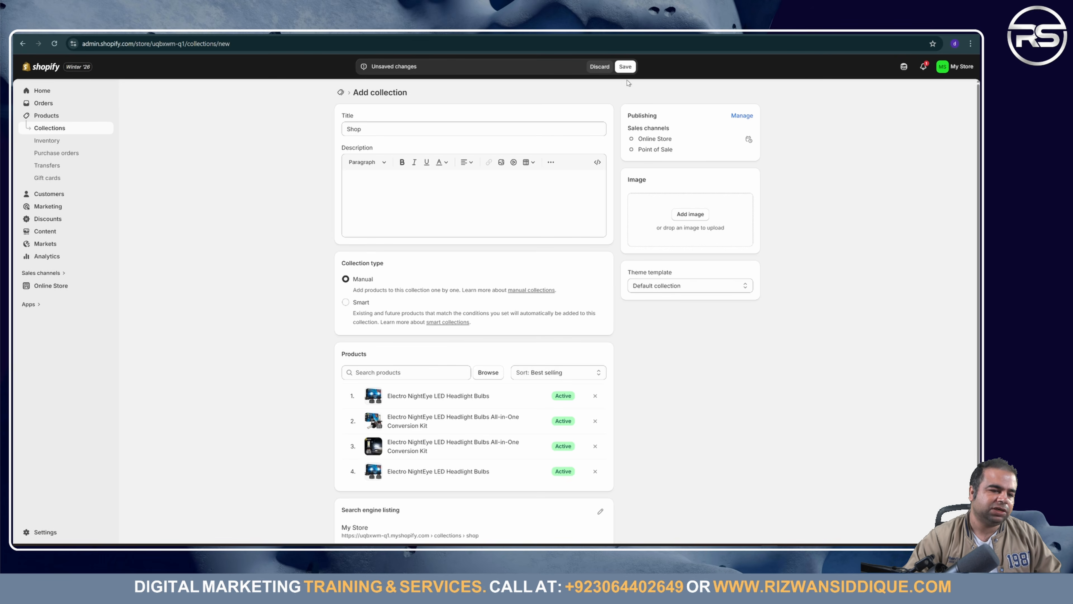
pyautogui.click(625, 66)
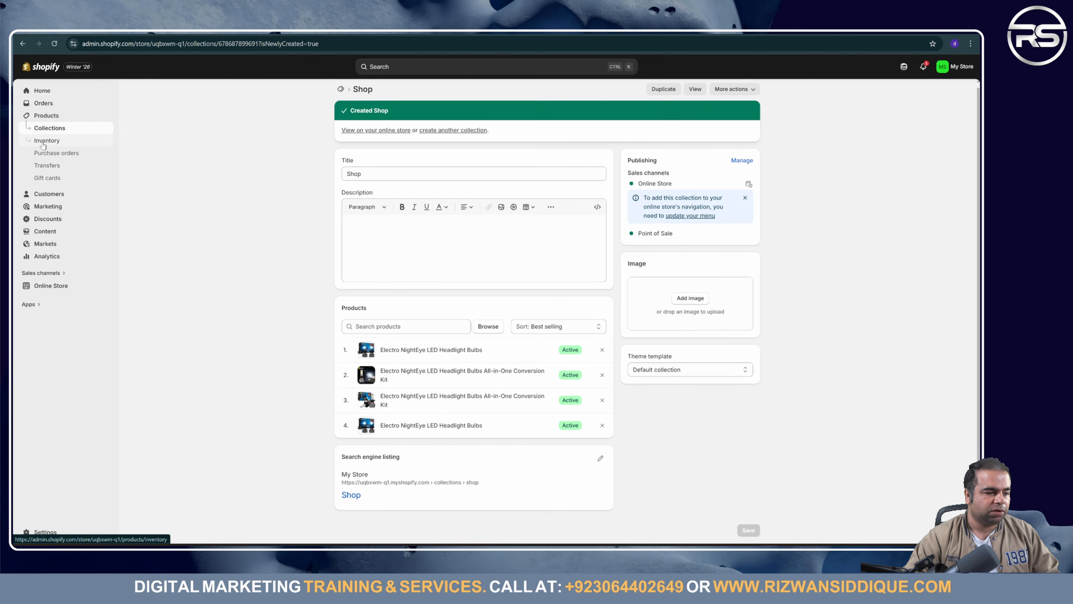
# Step: Browse the Inventory, Purchase orders, Transfers and Gift cards pages, then open store Settings
pyautogui.click(44, 142)
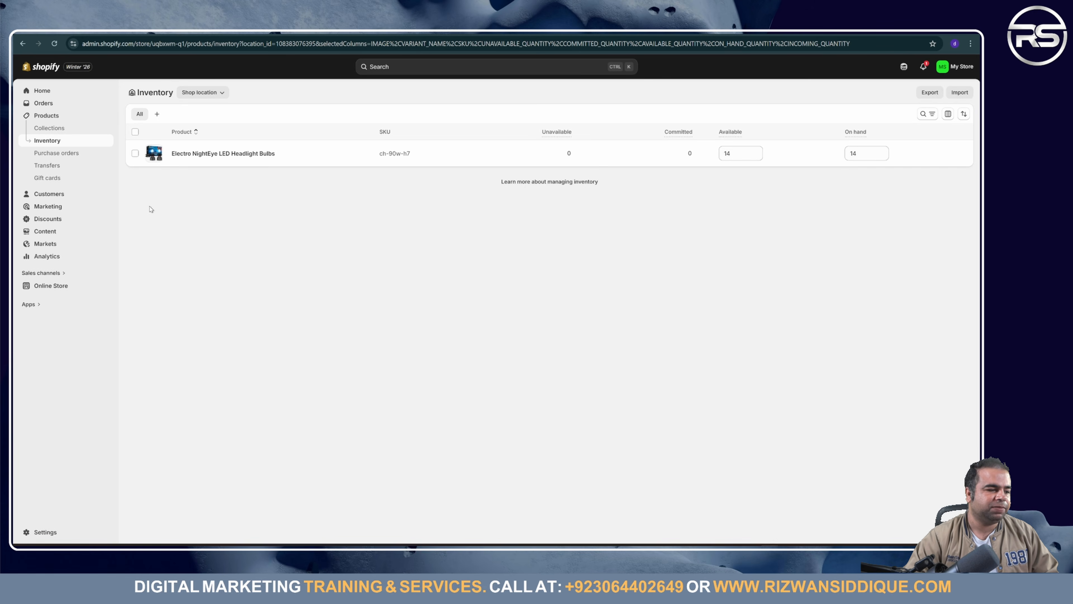
pyautogui.click(84, 154)
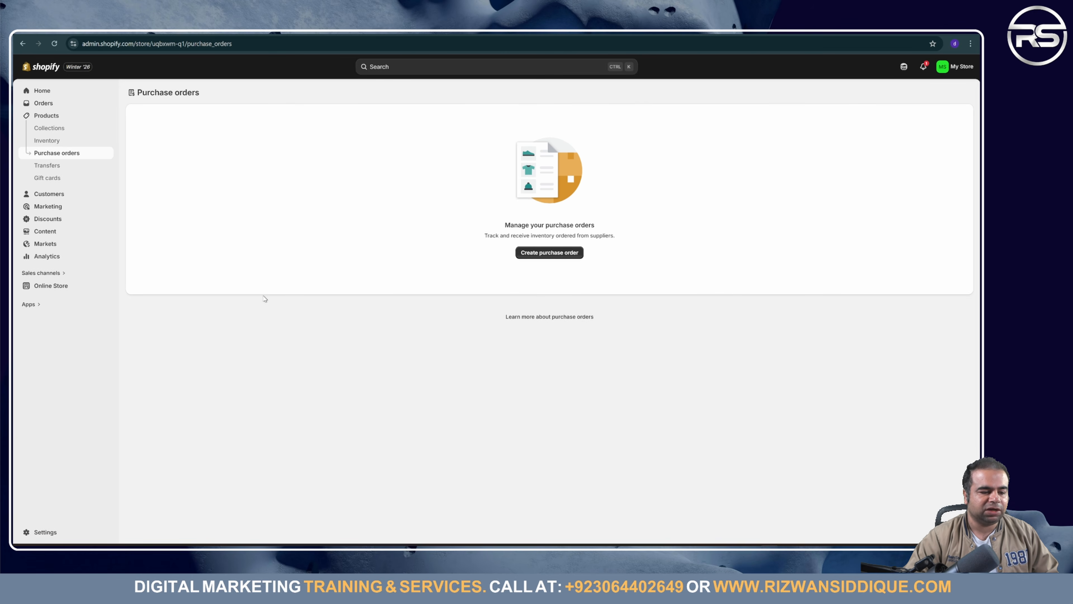
pyautogui.click(48, 165)
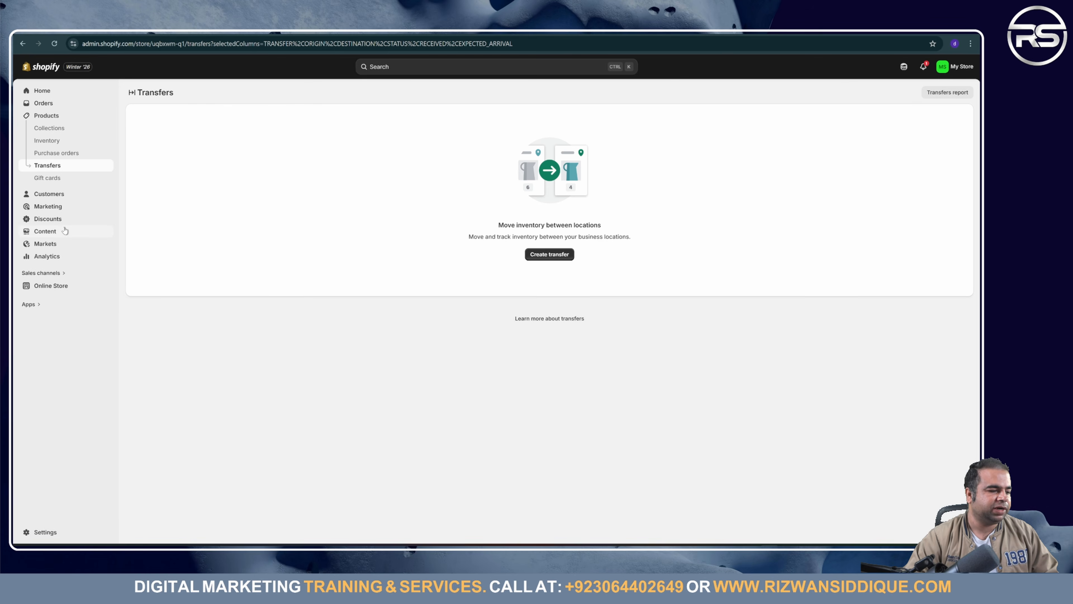
pyautogui.click(47, 178)
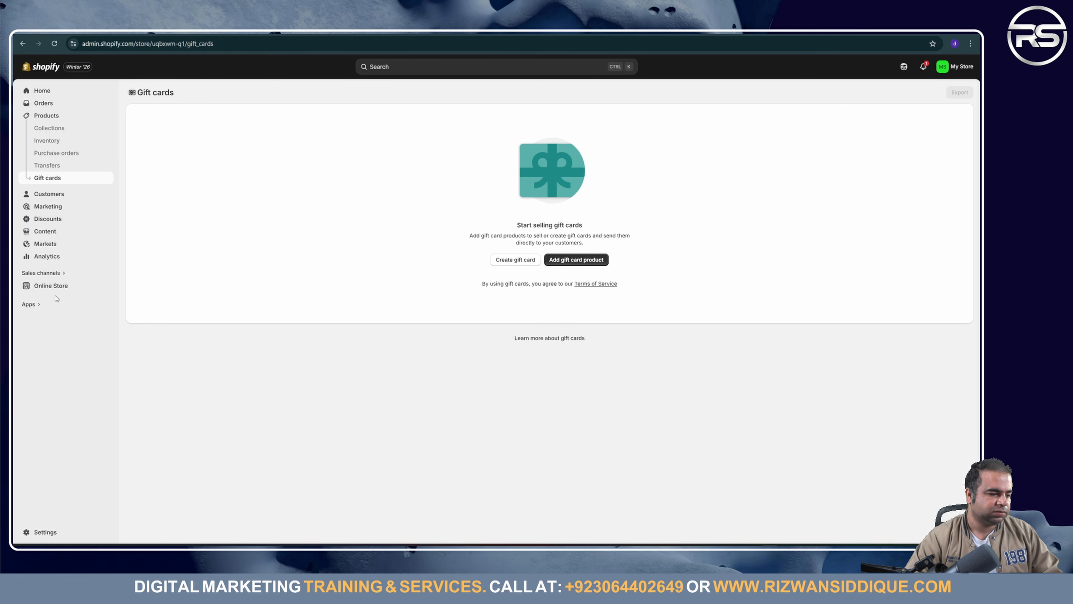
pyautogui.click(55, 532)
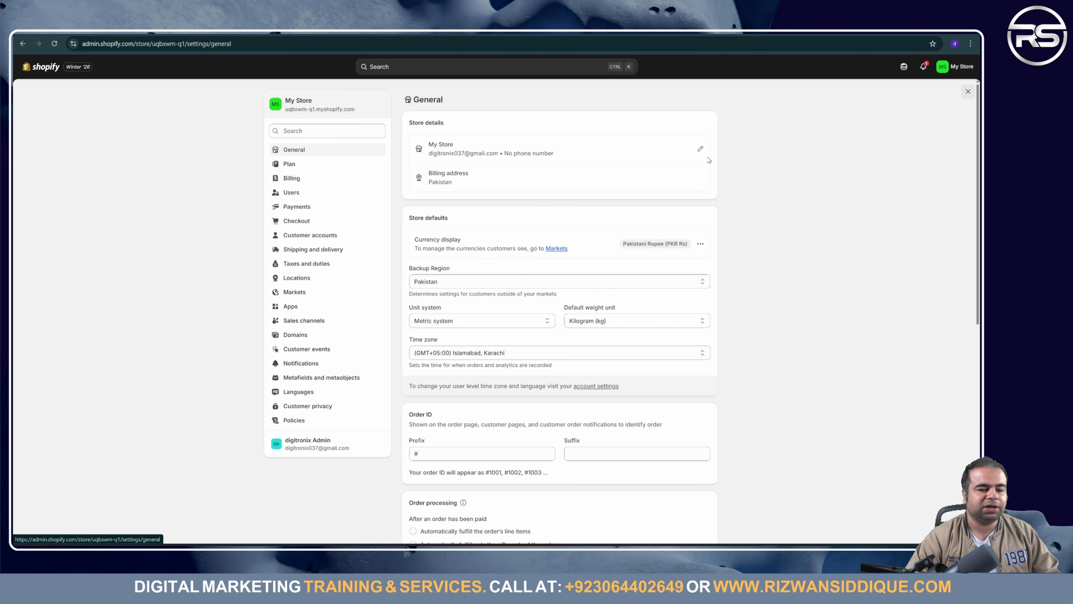
# Step: Start clearing the store name in Store details, then discard that edit
pyautogui.click(700, 150)
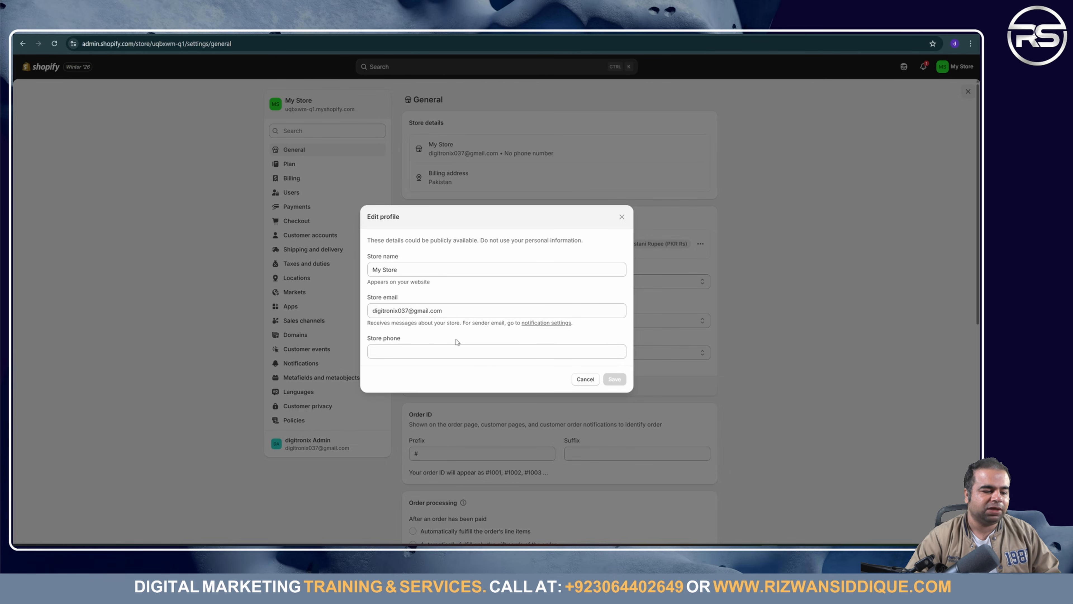
pyautogui.tripleClick(435, 264)
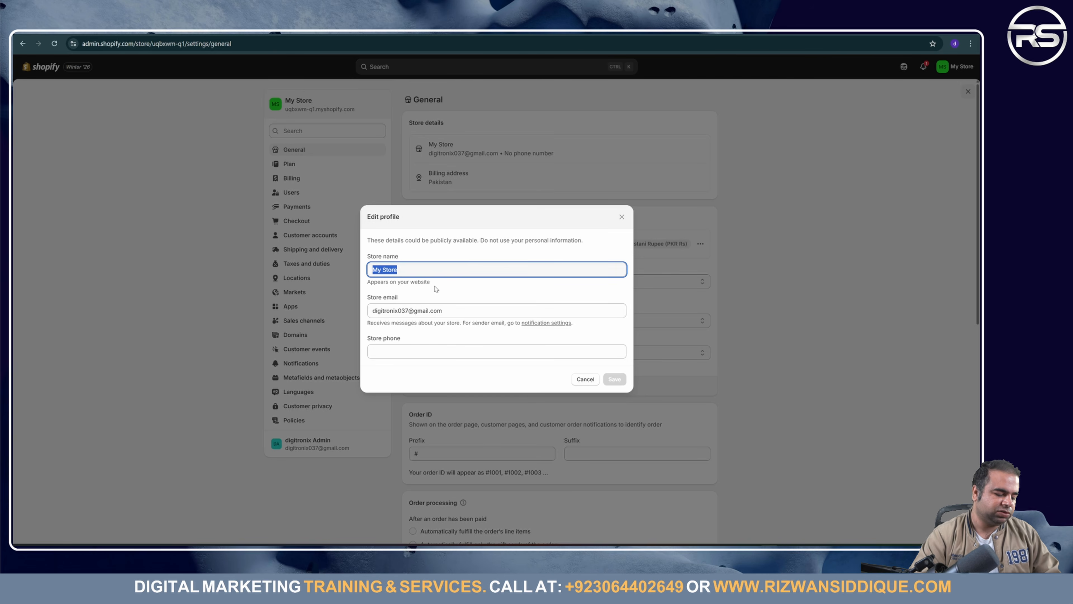
pyautogui.press('BackSpace')
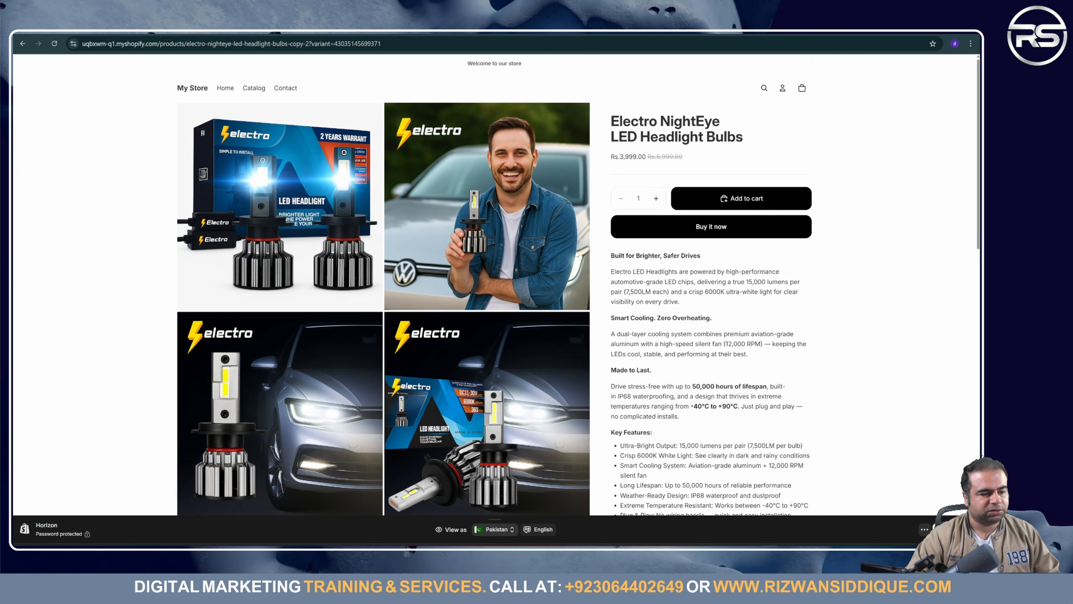
pyautogui.doubleClick(641, 121)
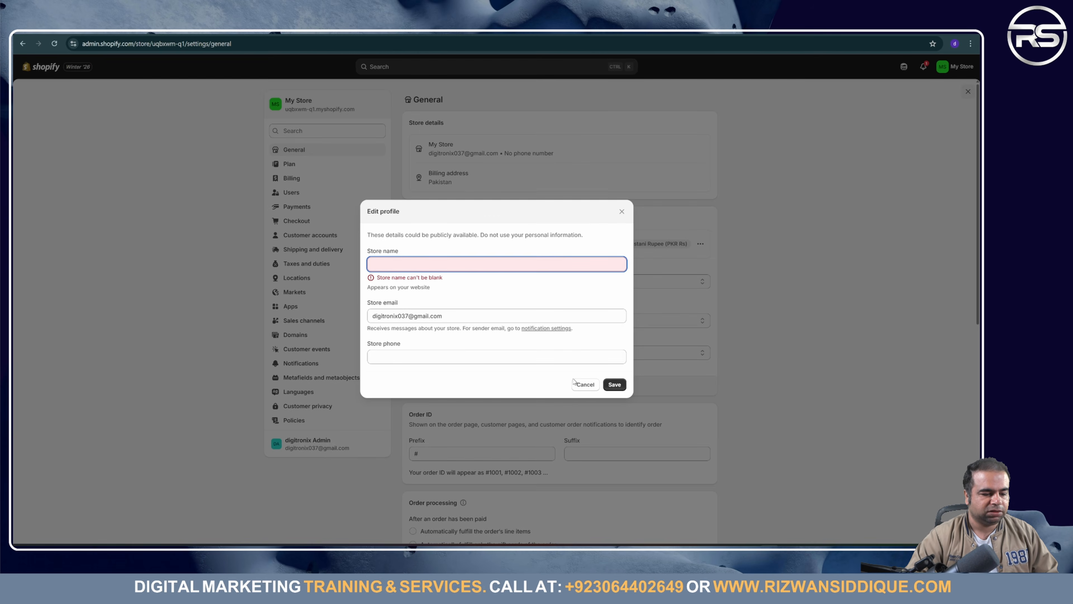
pyautogui.click(574, 386)
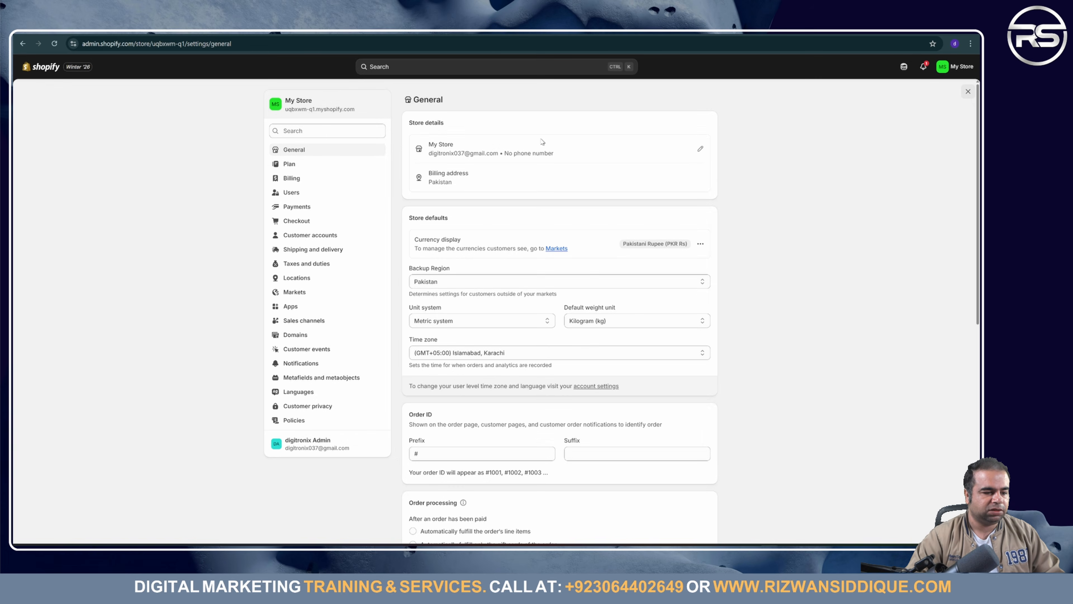
# Step: Enter the store's phone number in the Store phone field and save the profile
pyautogui.click(699, 151)
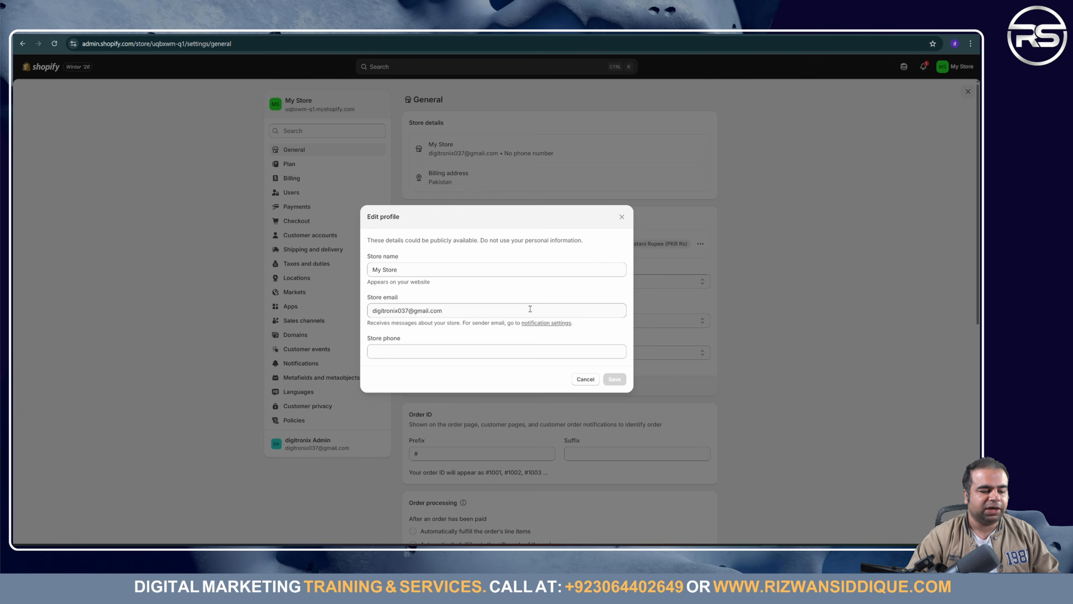
pyautogui.click(478, 351)
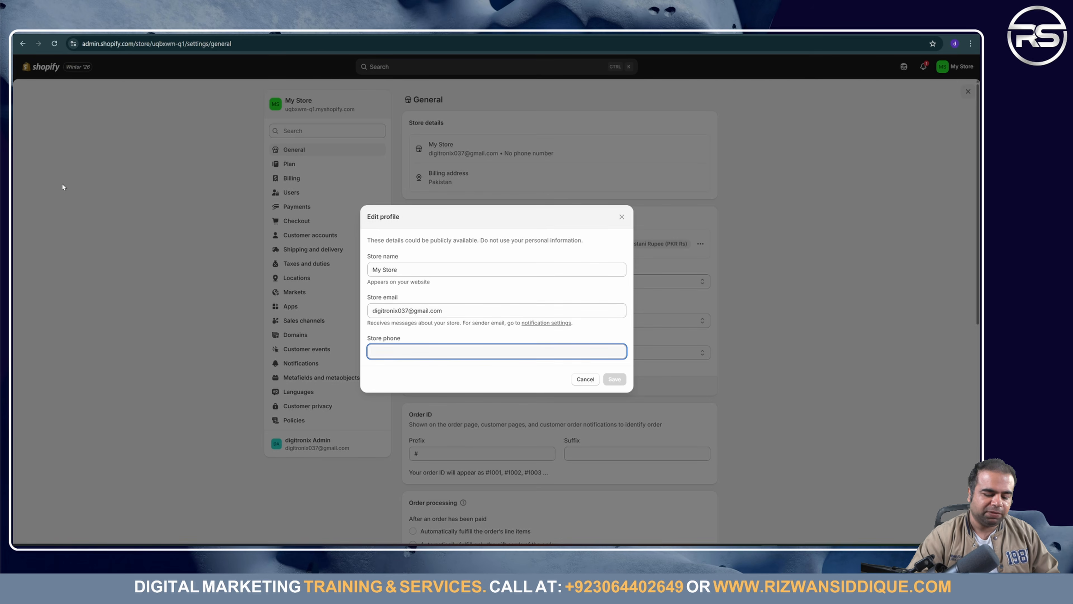
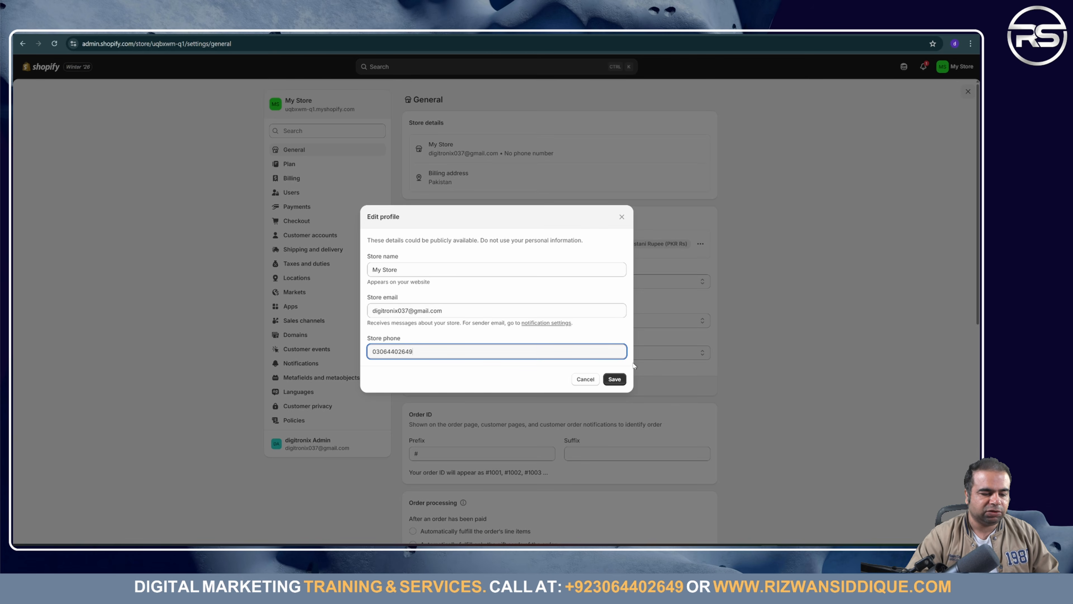
pyautogui.click(625, 380)
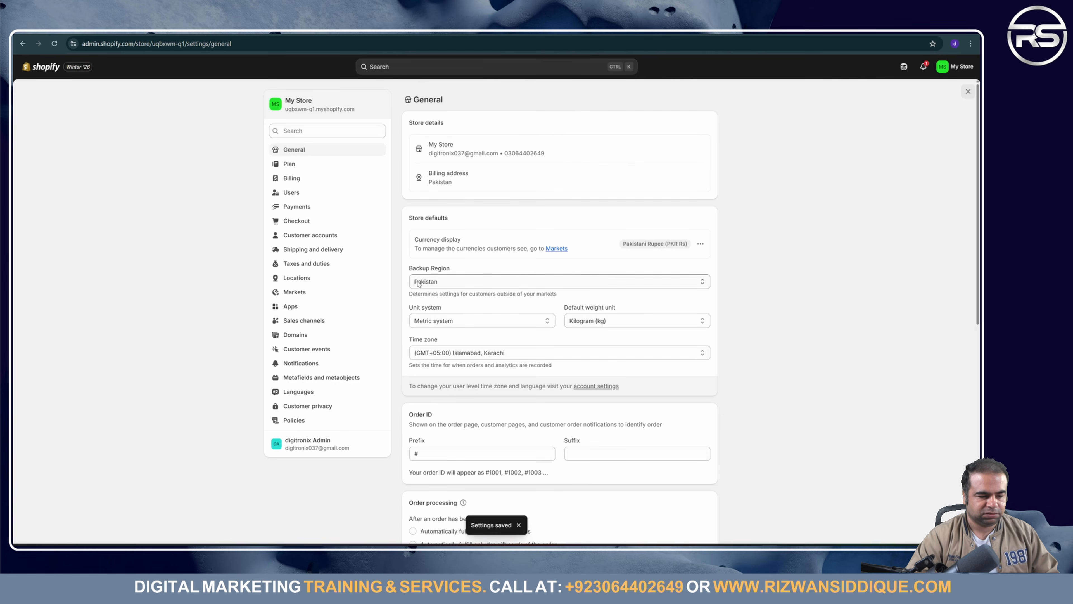
pyautogui.click(694, 184)
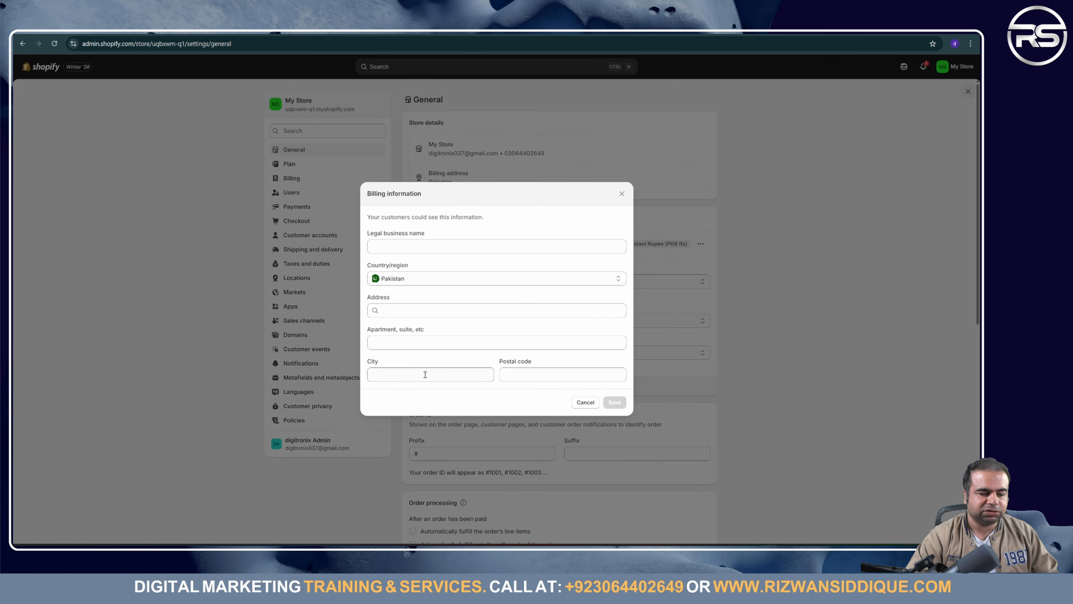
pyautogui.click(450, 242)
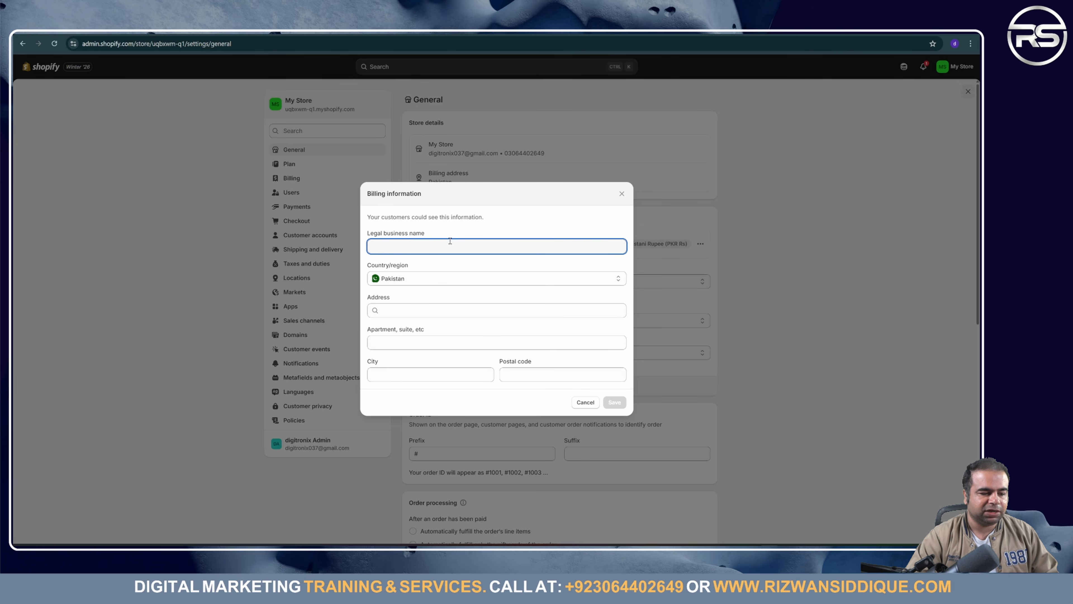
pyautogui.click(584, 402)
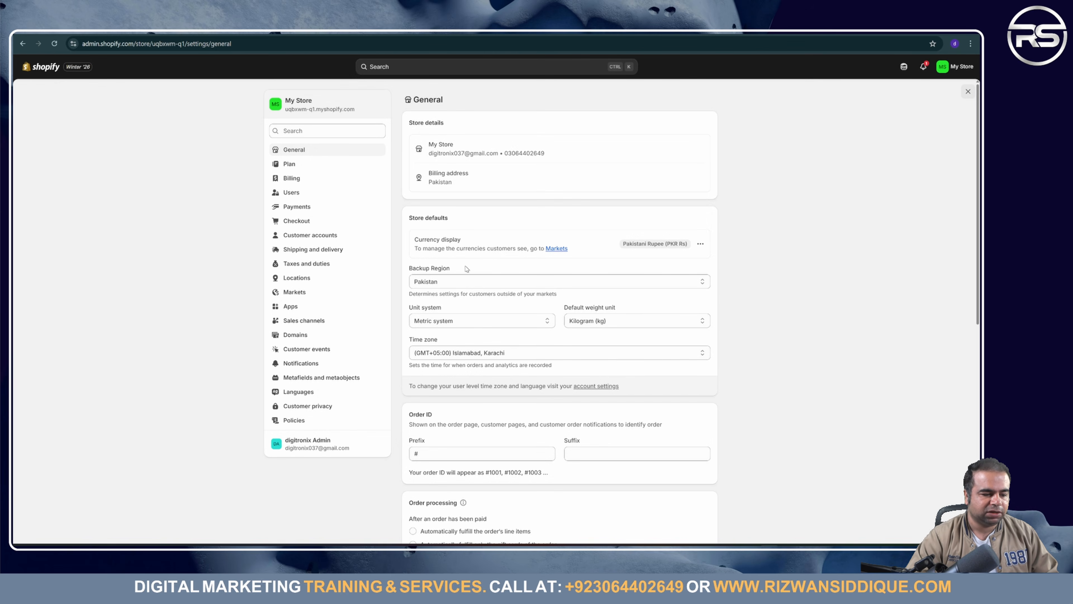
pyautogui.scroll(-5, 466, 269)
pyautogui.scroll(5, 475, 139)
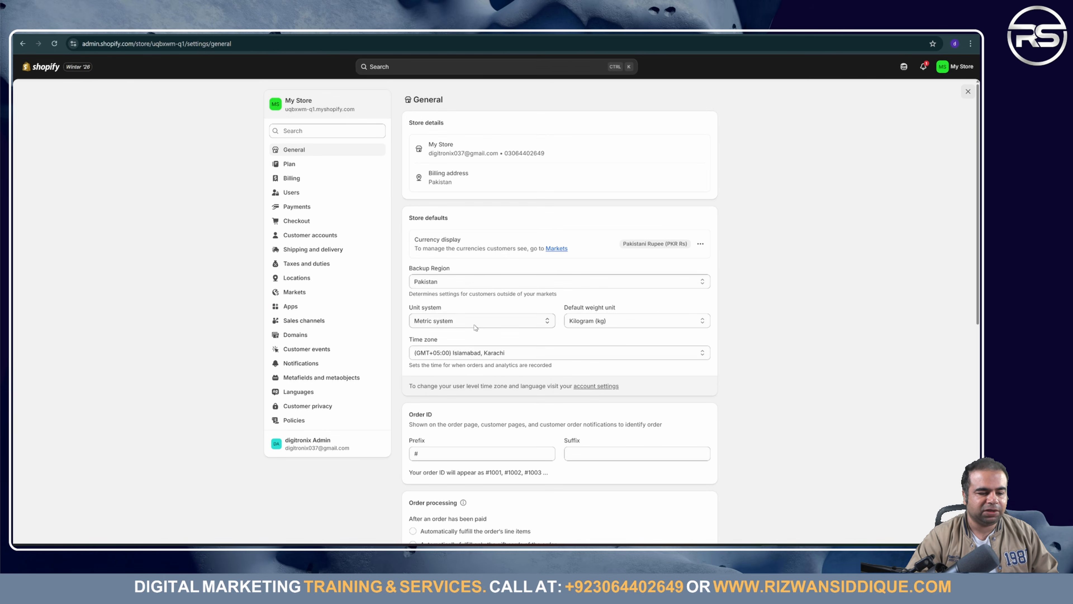
pyautogui.click(701, 243)
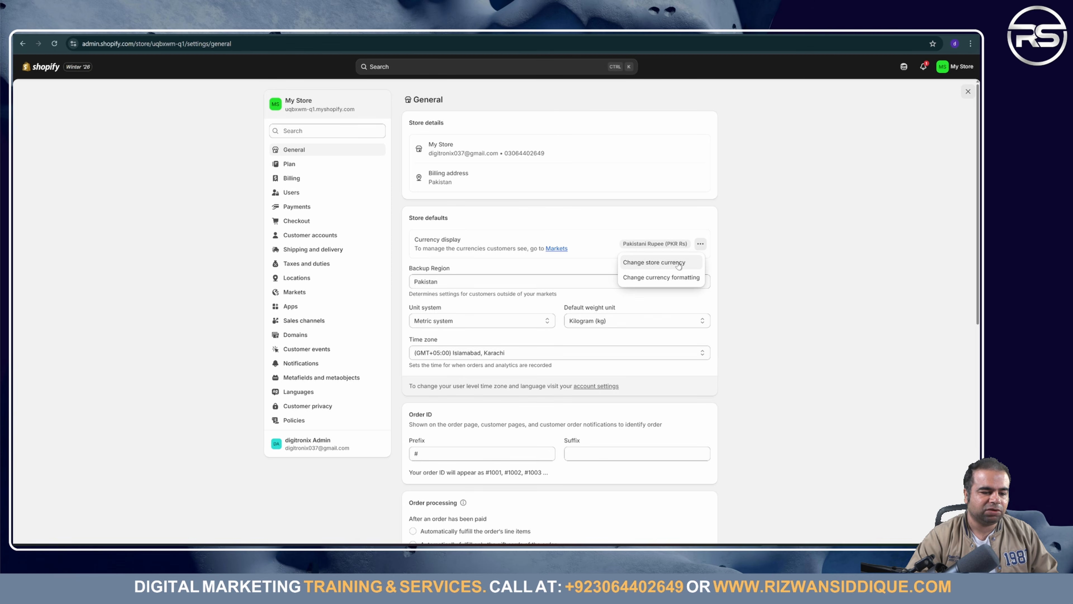
pyautogui.click(670, 262)
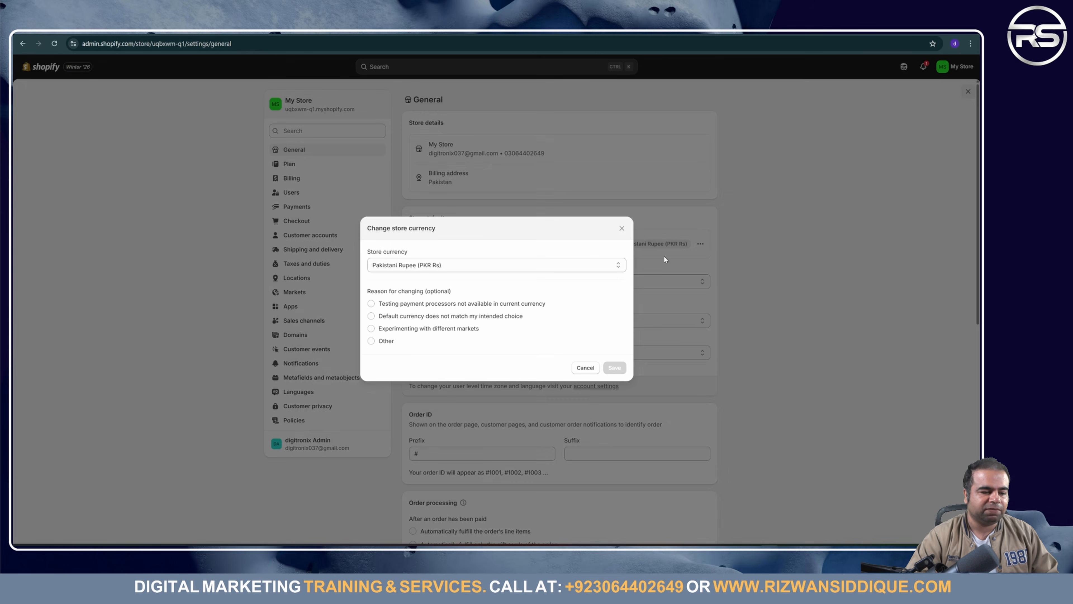
pyautogui.click(462, 264)
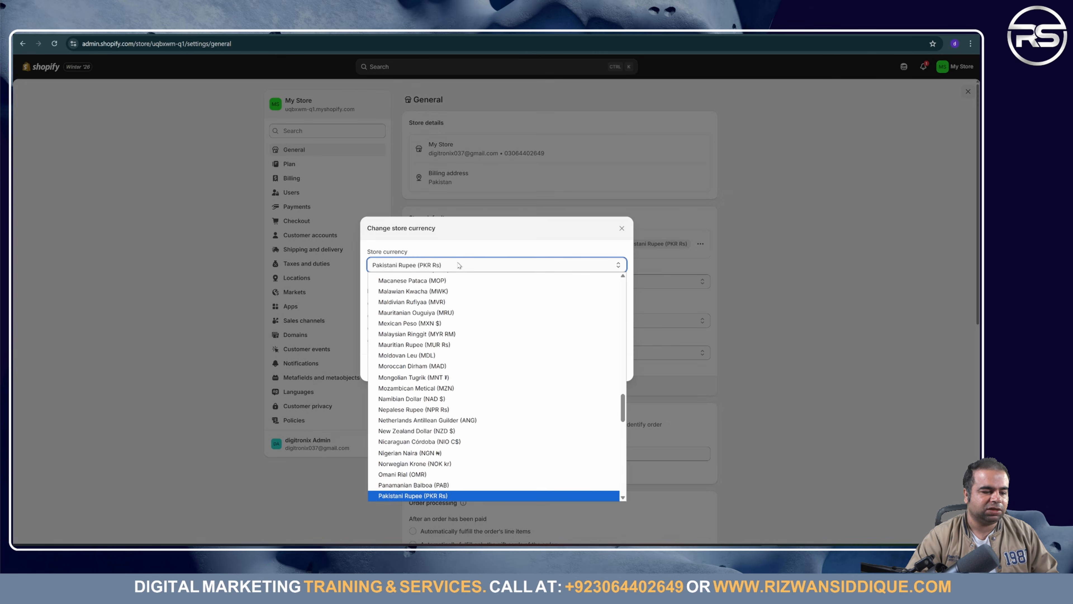
pyautogui.click(510, 267)
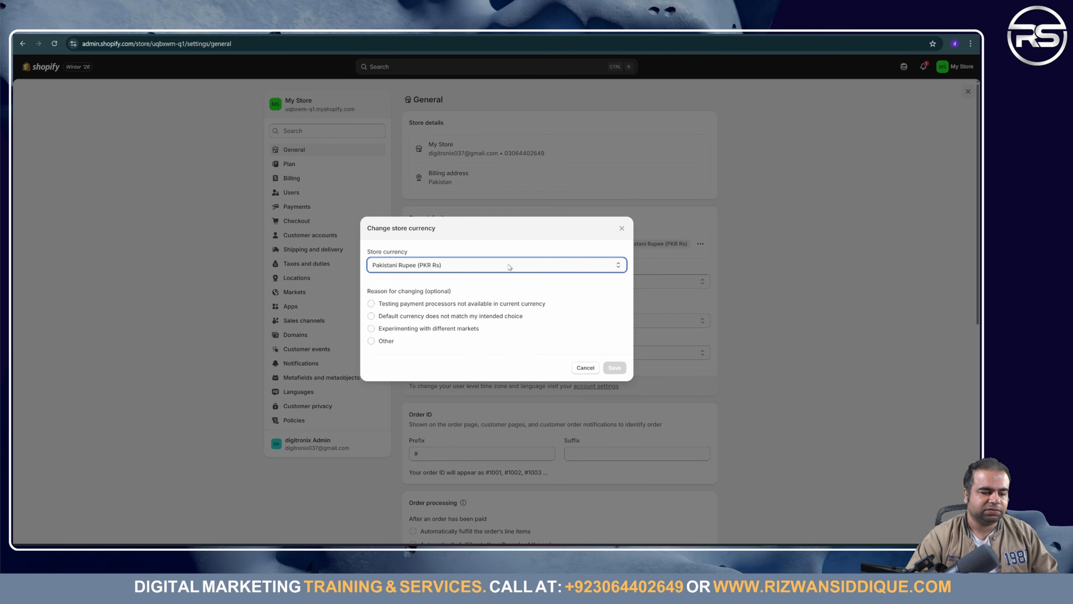
pyautogui.click(586, 367)
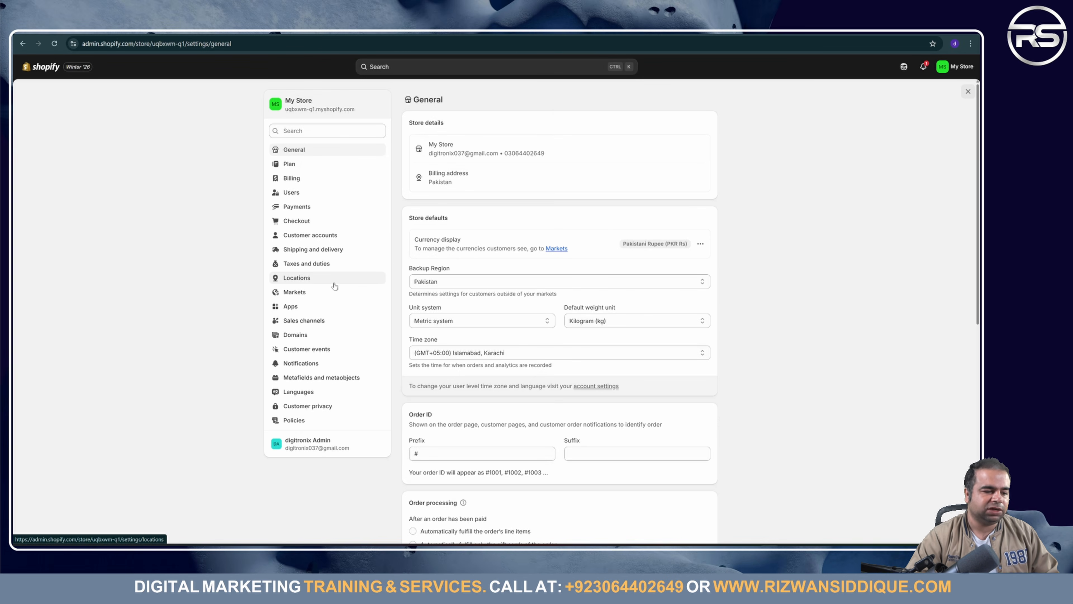
pyautogui.scroll(-5, 318, 321)
pyautogui.scroll(5, 322, 399)
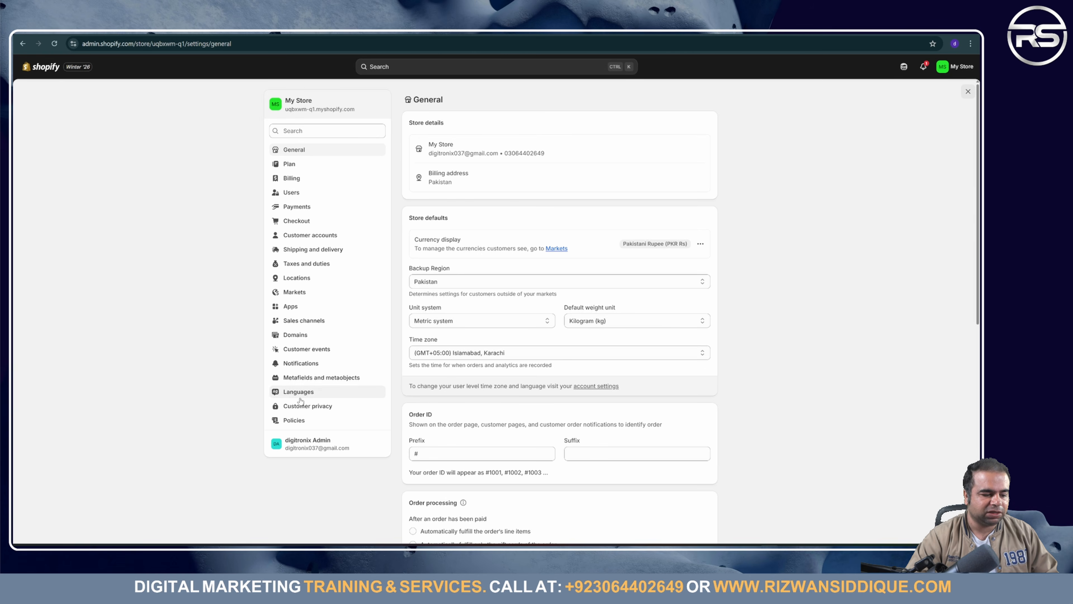
# Step: Open the Policies page in the store Settings
pyautogui.click(297, 421)
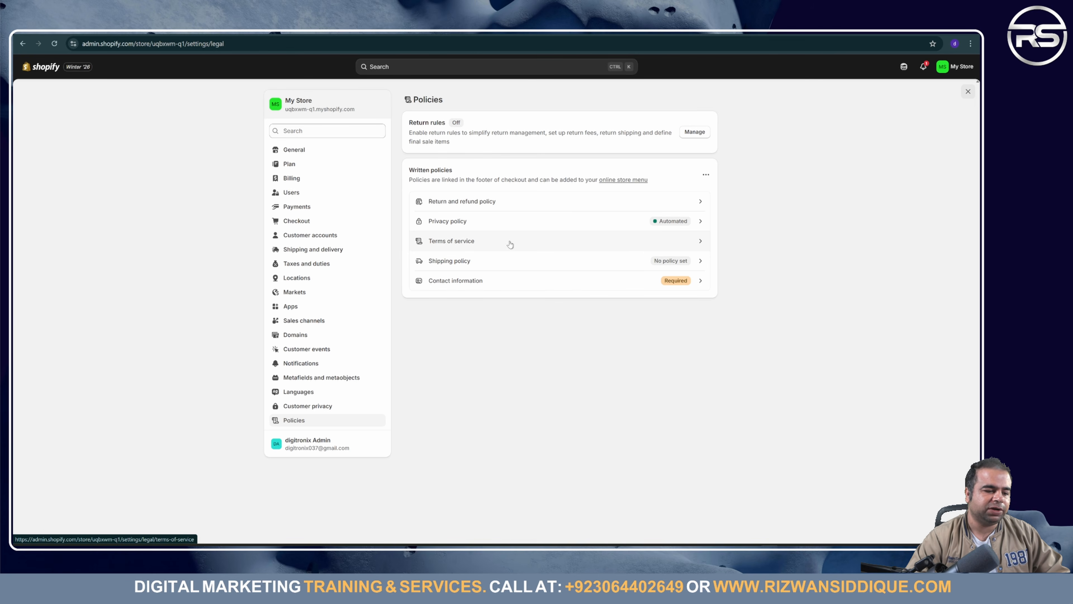
pyautogui.click(691, 249)
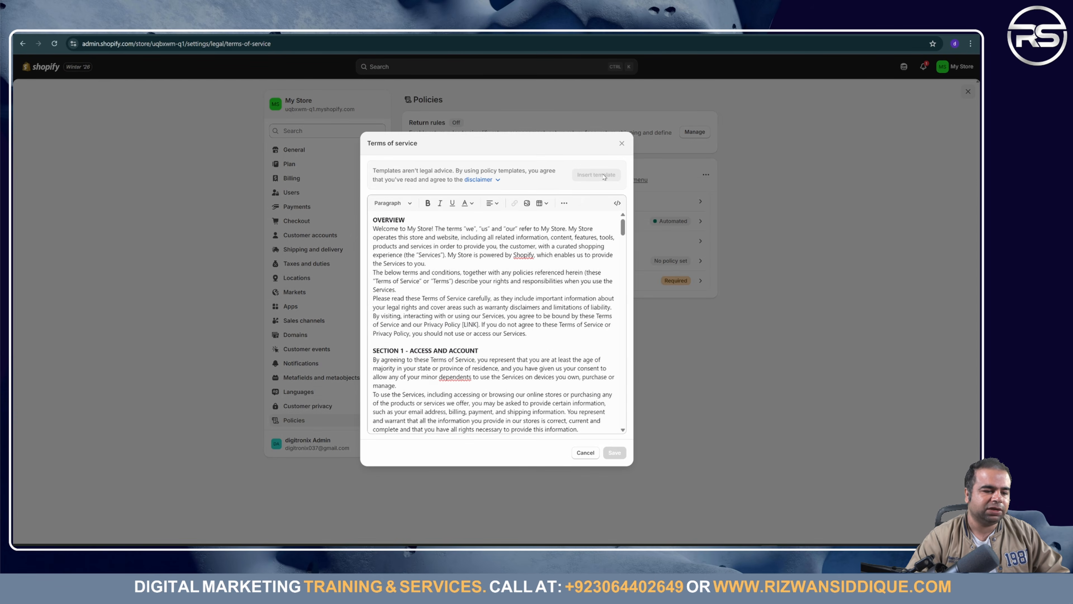
pyautogui.scroll(-20, 509, 339)
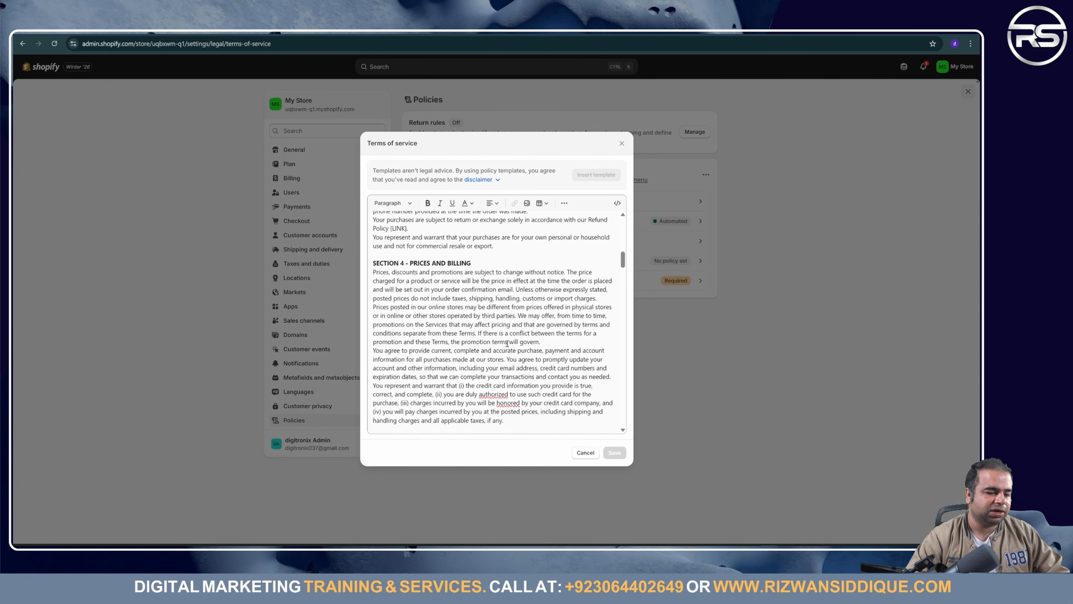
pyautogui.scroll(-4, 513, 348)
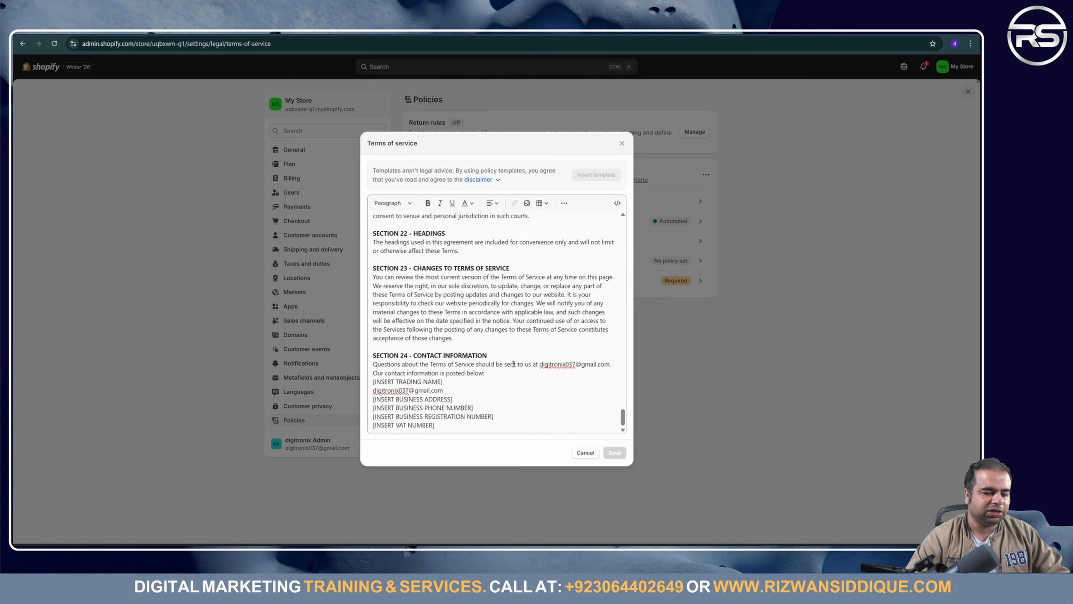
pyautogui.scroll(20, 513, 349)
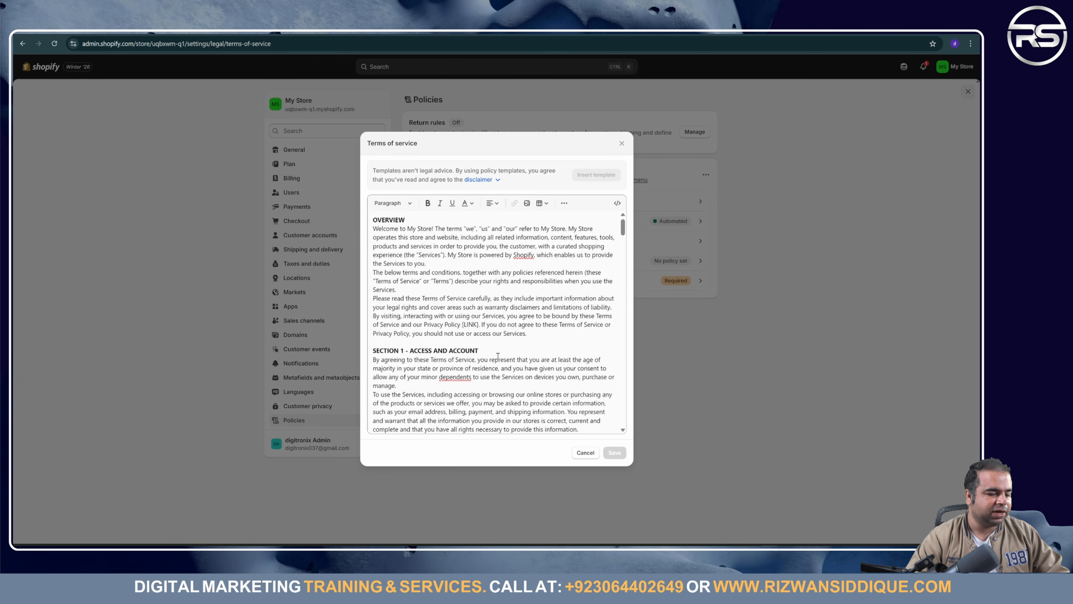
pyautogui.click(584, 452)
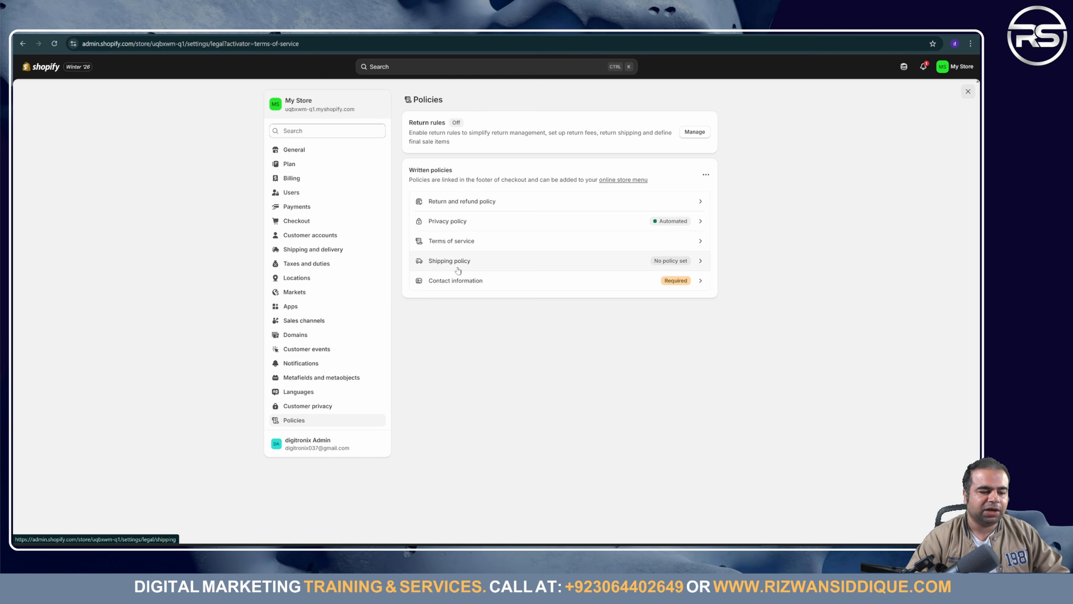
# Step: Open the empty Shipping policy editor, then return to the Electro project in Stitch
pyautogui.click(691, 264)
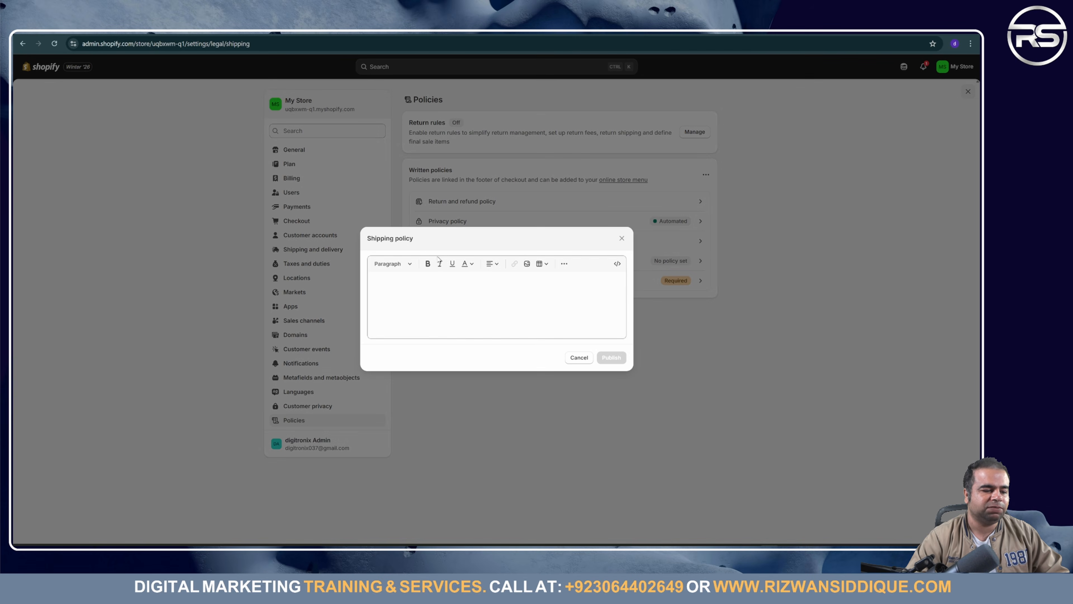
pyautogui.tripleClick(408, 237)
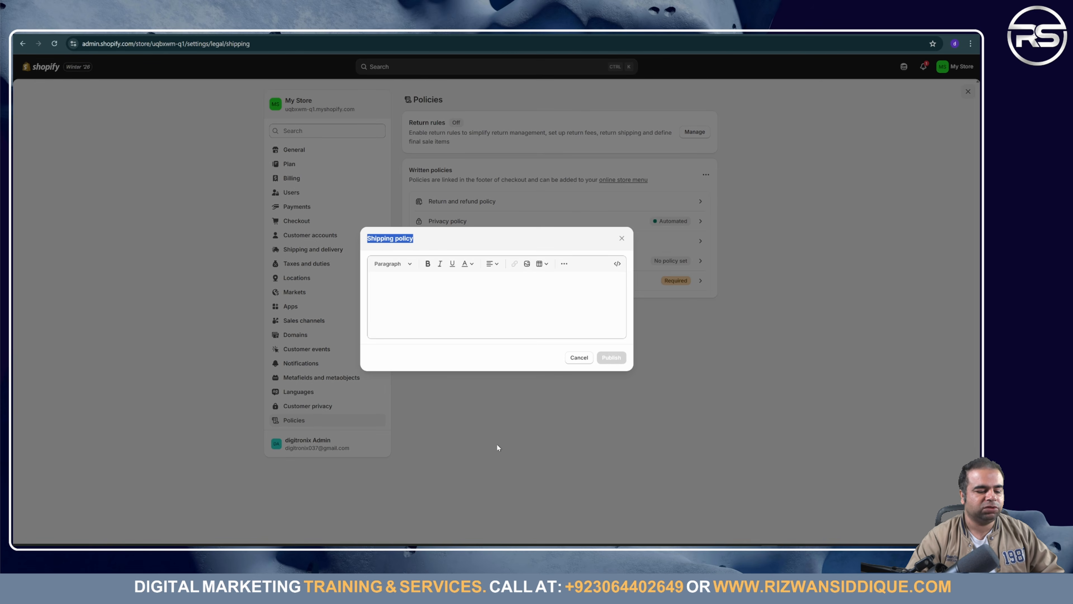
pyautogui.moveTo(498, 543)
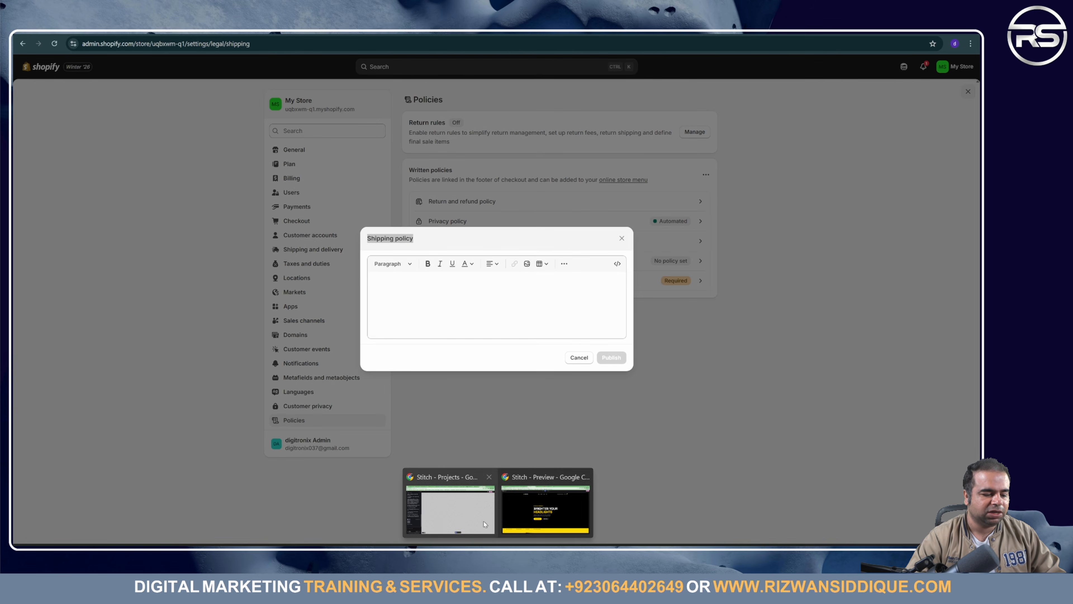
pyautogui.click(425, 482)
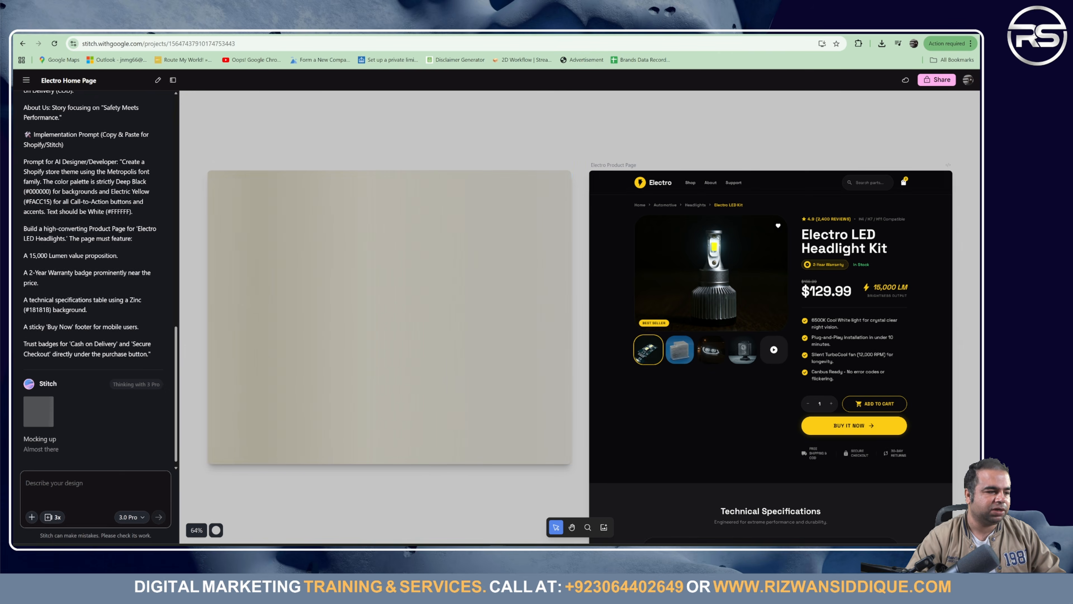
# Step: Back in the Gemini chat, type 'Shipping policy' into the prompt box to start a new request
pyautogui.click(135, 31)
pyautogui.click(342, 341)
pyautogui.scroll(-10, 342, 341)
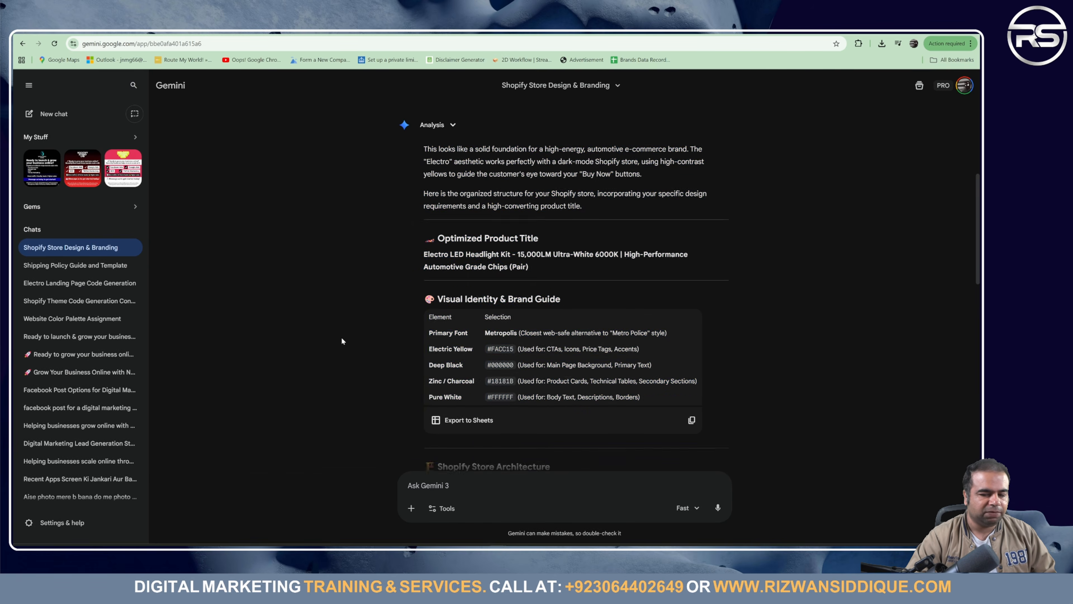
pyautogui.click(454, 490)
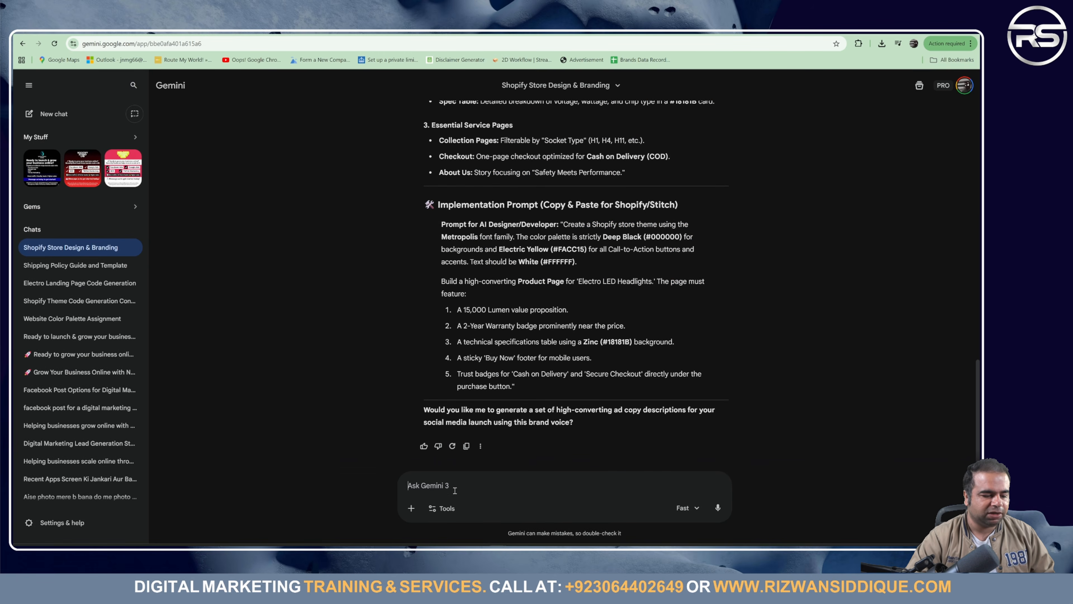
pyautogui.write('Shipping policy')
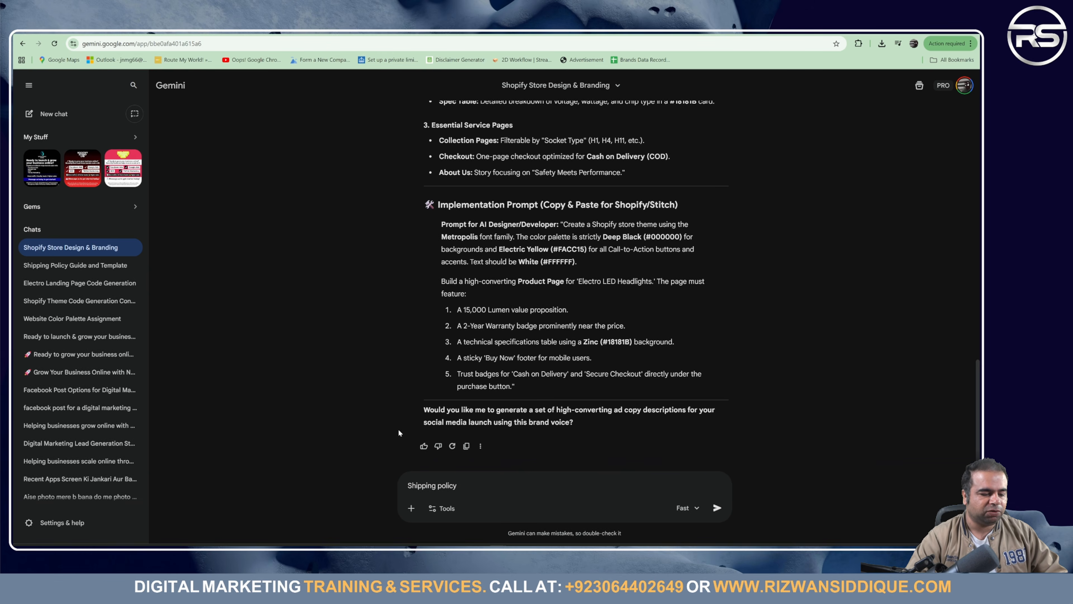
pyautogui.scroll(15, 577, 316)
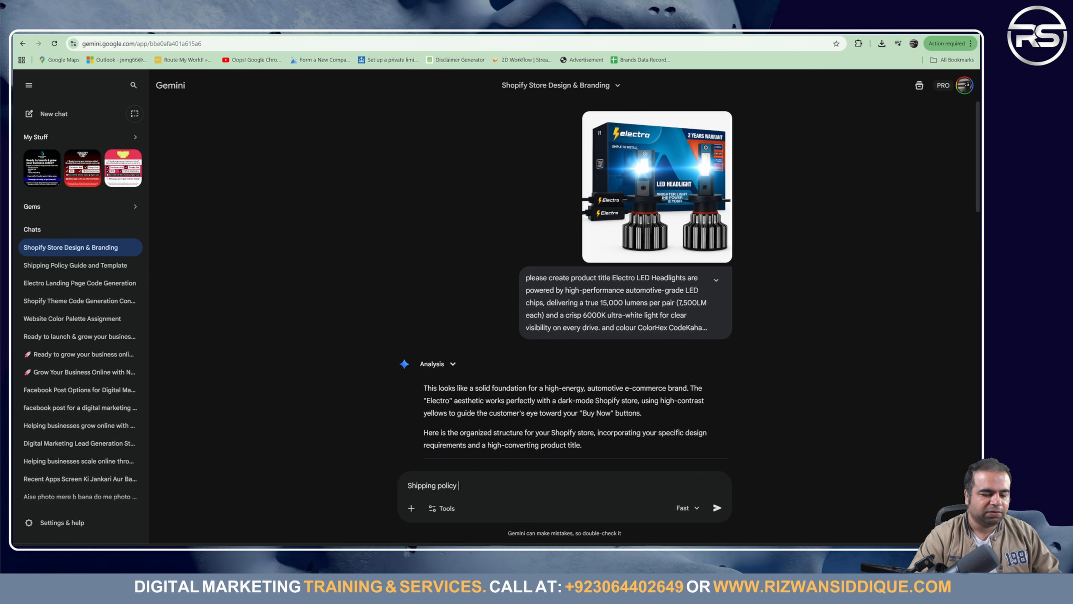
# Step: Copy the Electro LED Headlights description paragraph from the Notion product notes
pyautogui.click(507, 32)
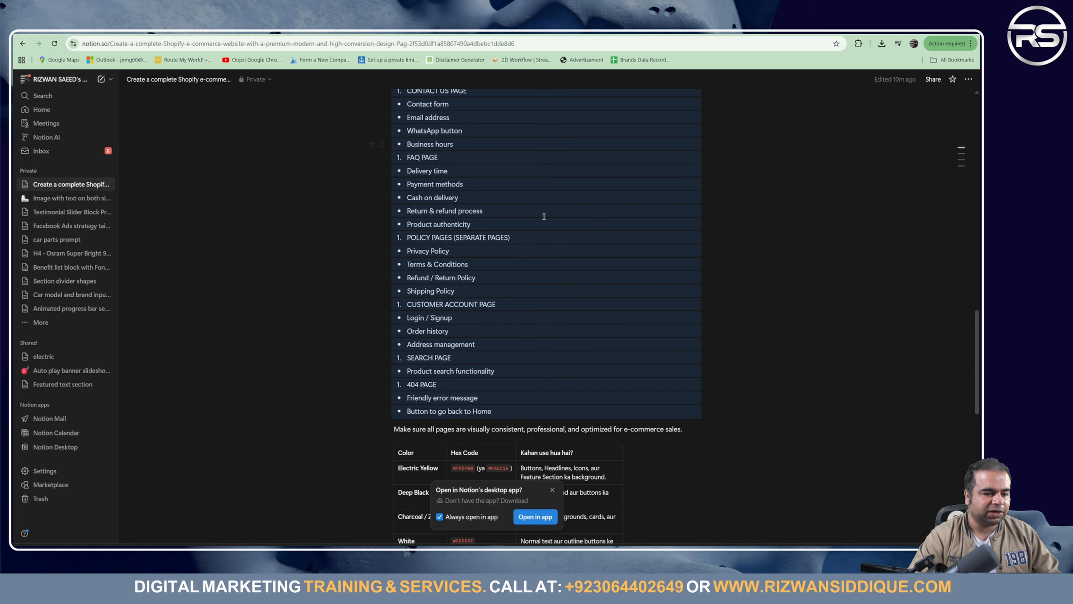
pyautogui.scroll(-5, 494, 386)
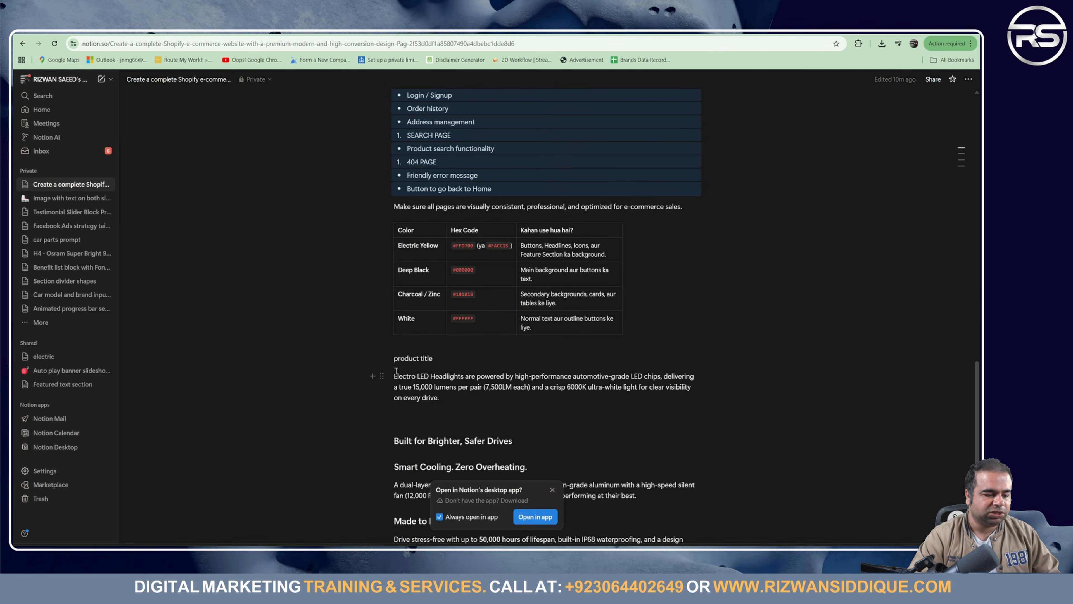
pyautogui.moveTo(396, 376); pyautogui.dragTo(471, 398)
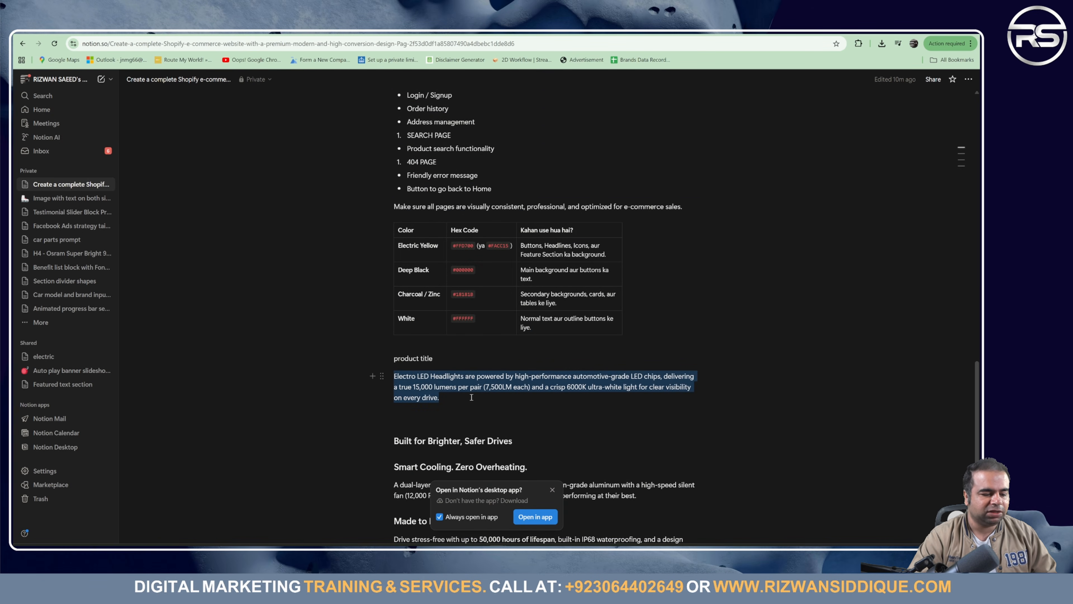
pyautogui.hotkey('ctrl', 'c')
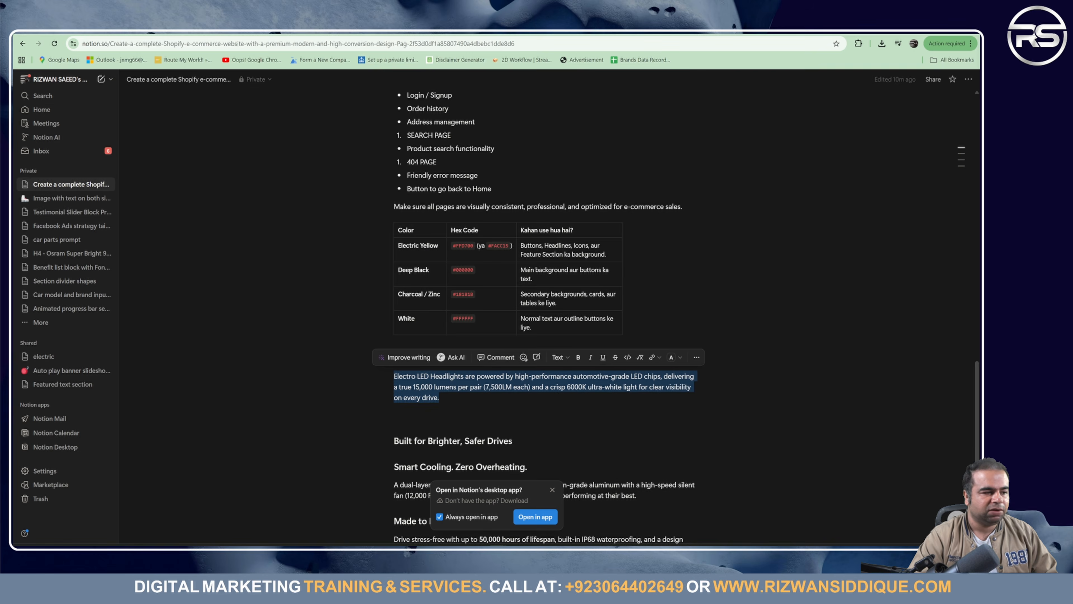
pyautogui.click(465, 32)
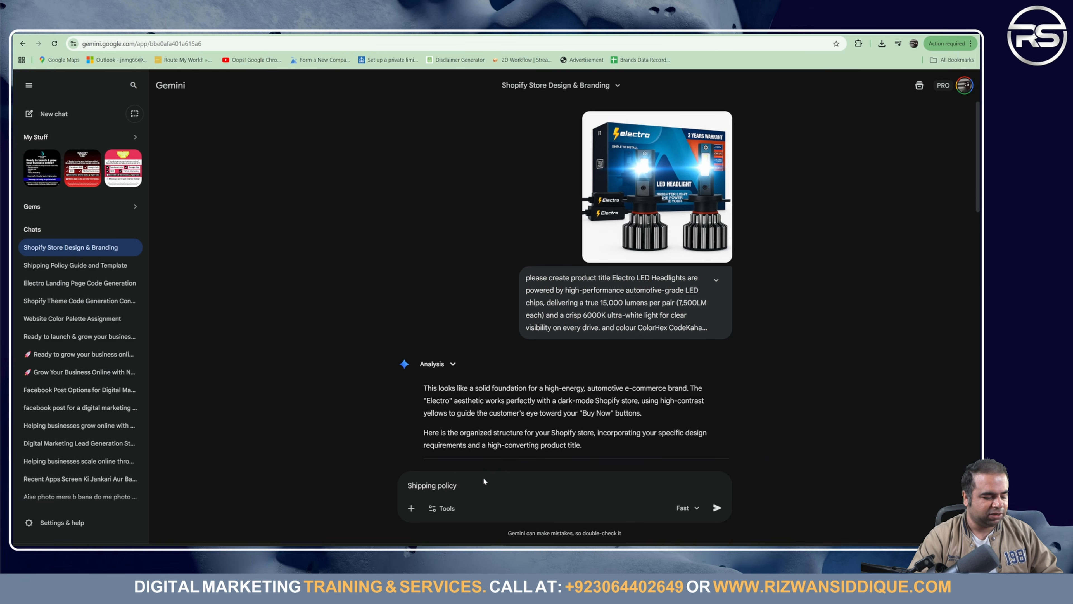
# Step: Send 'Shipping policy' with the pasted product description, then select Gemini's generated Electro Shipping Policy
pyautogui.hotkey('ctrl', 'v')
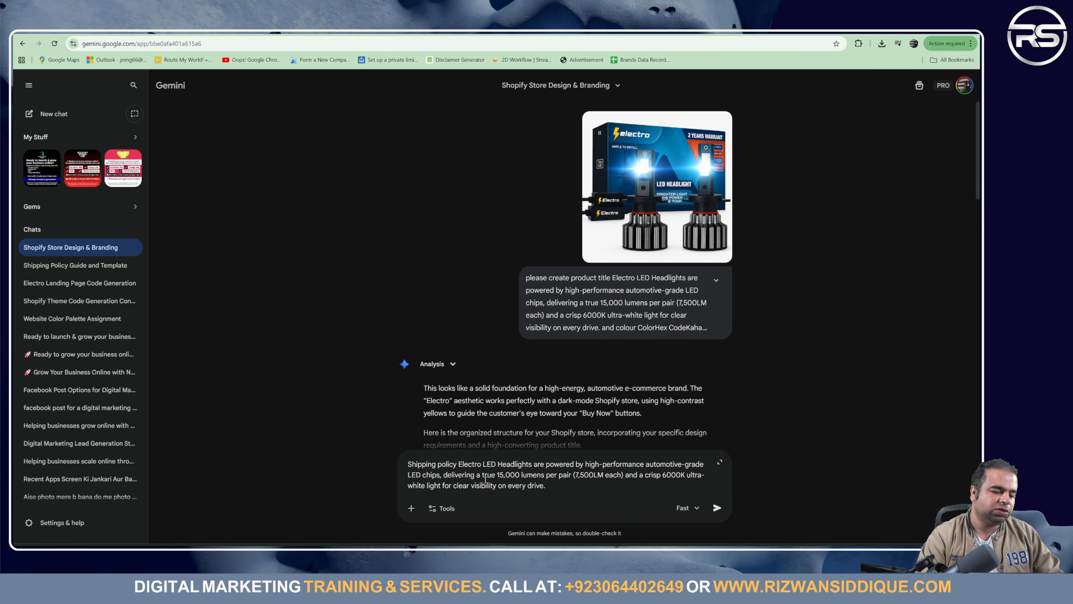
pyautogui.press('Return')
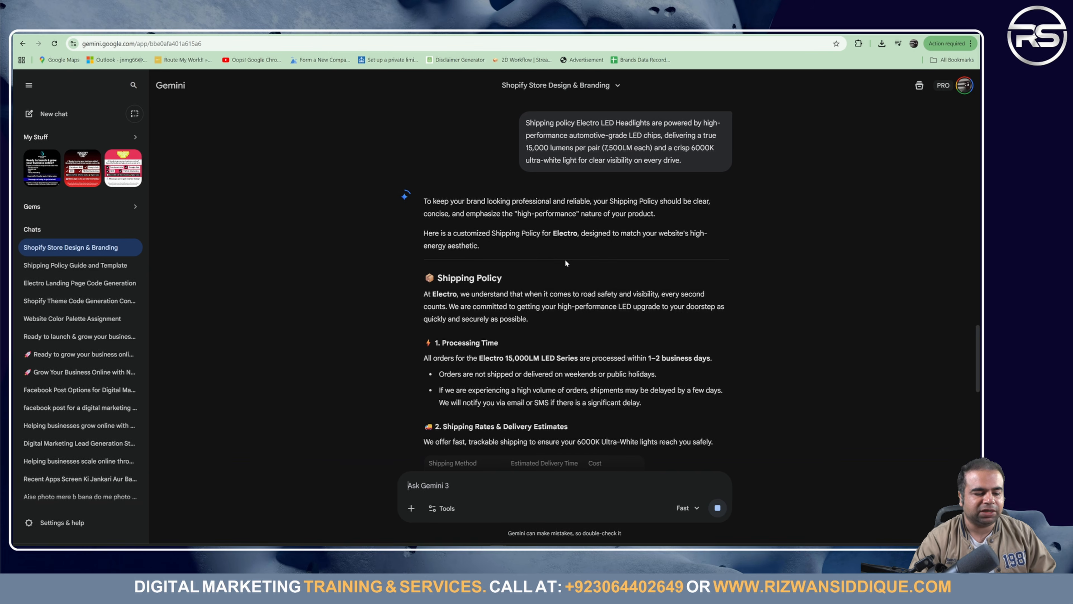
pyautogui.scroll(-10, 456, 319)
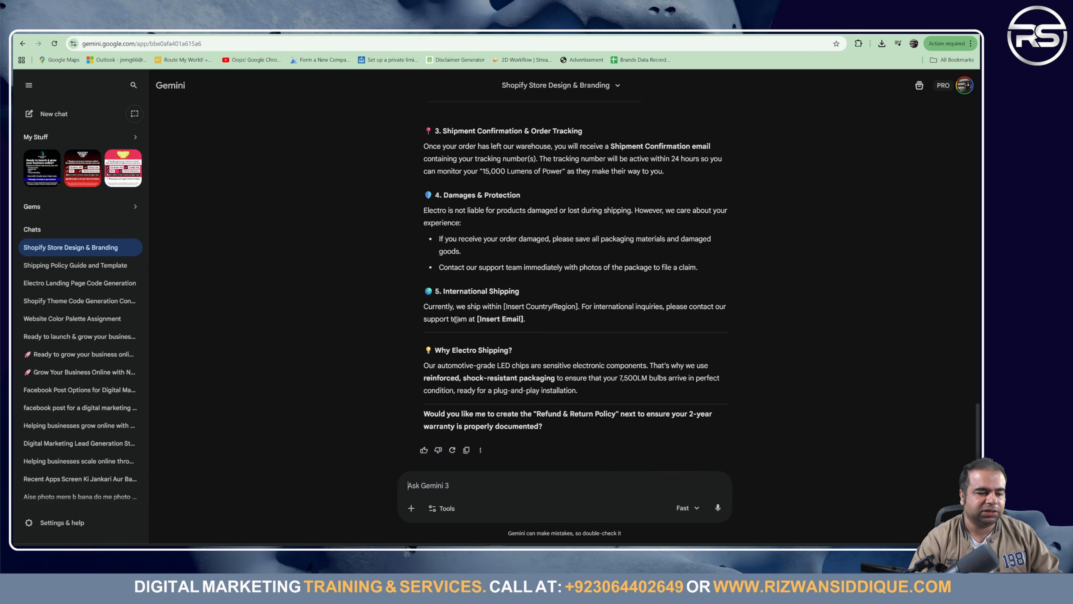
pyautogui.scroll(10, 456, 319)
pyautogui.scroll(-6, 456, 322)
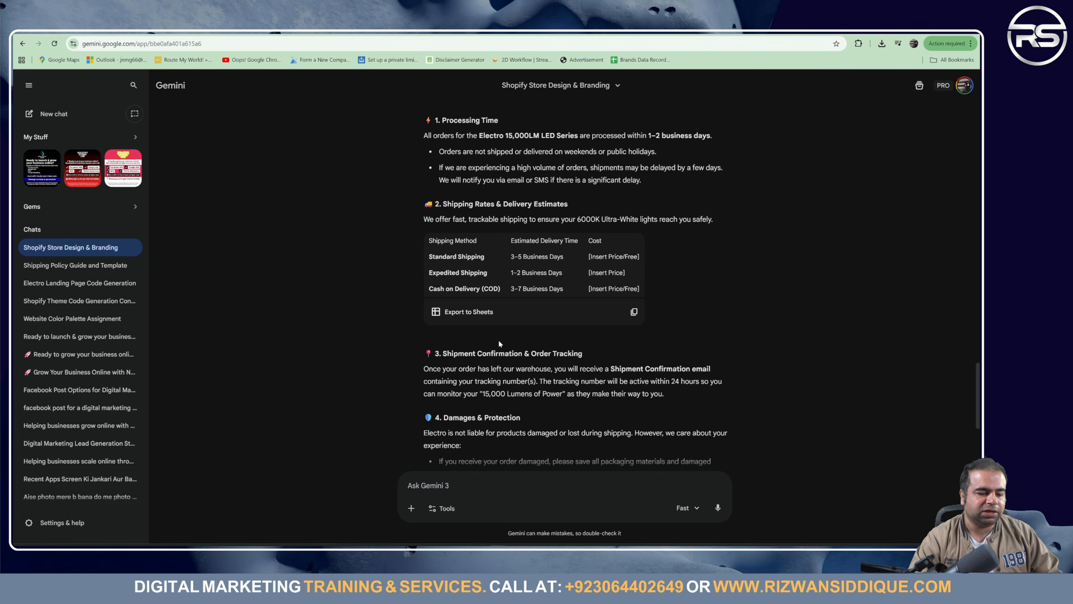
pyautogui.scroll(-5, 499, 343)
pyautogui.scroll(8, 516, 364)
pyautogui.scroll(-6, 525, 374)
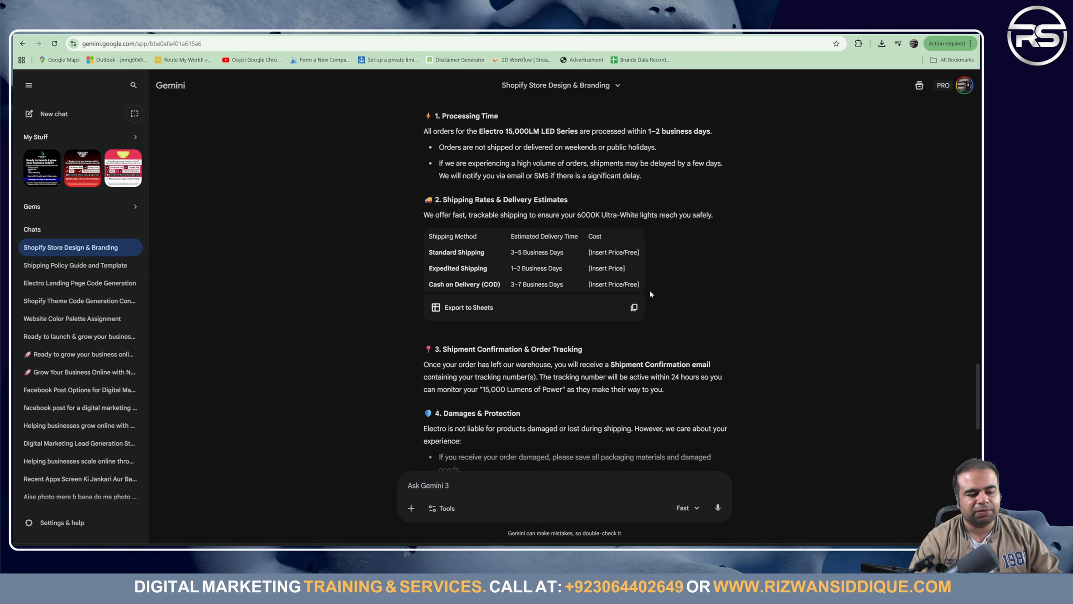
pyautogui.scroll(-5, 650, 293)
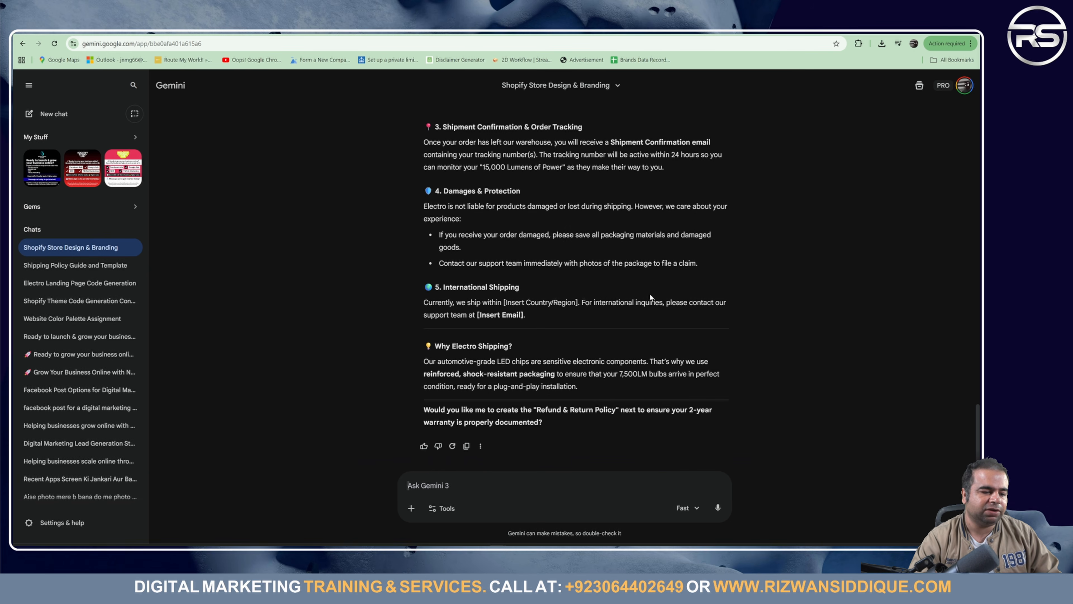
pyautogui.scroll(10, 518, 438)
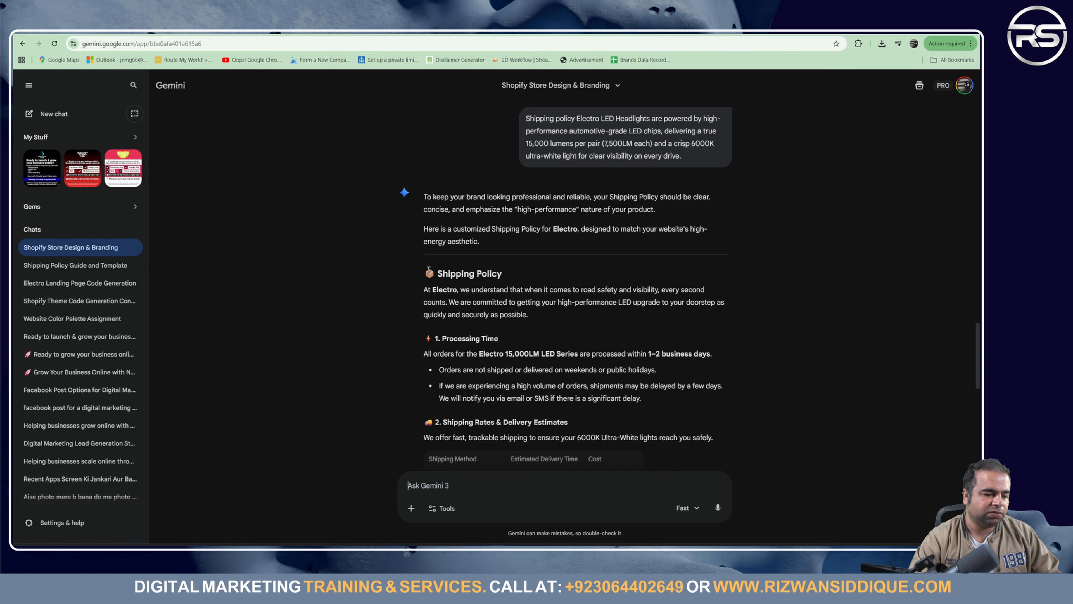
pyautogui.doubleClick(429, 269)
pyautogui.moveTo(419, 226); pyautogui.dragTo(596, 393)
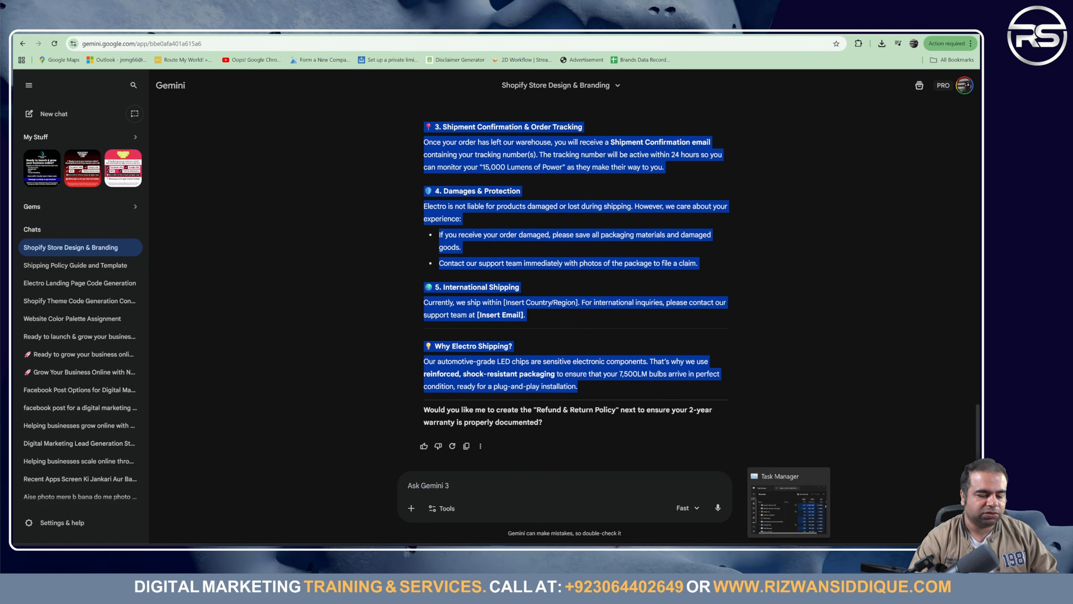
# Step: Paste the Gemini-written policy into Shopify's empty Shipping policy editor
pyautogui.click(769, 550)
pyautogui.click(464, 285)
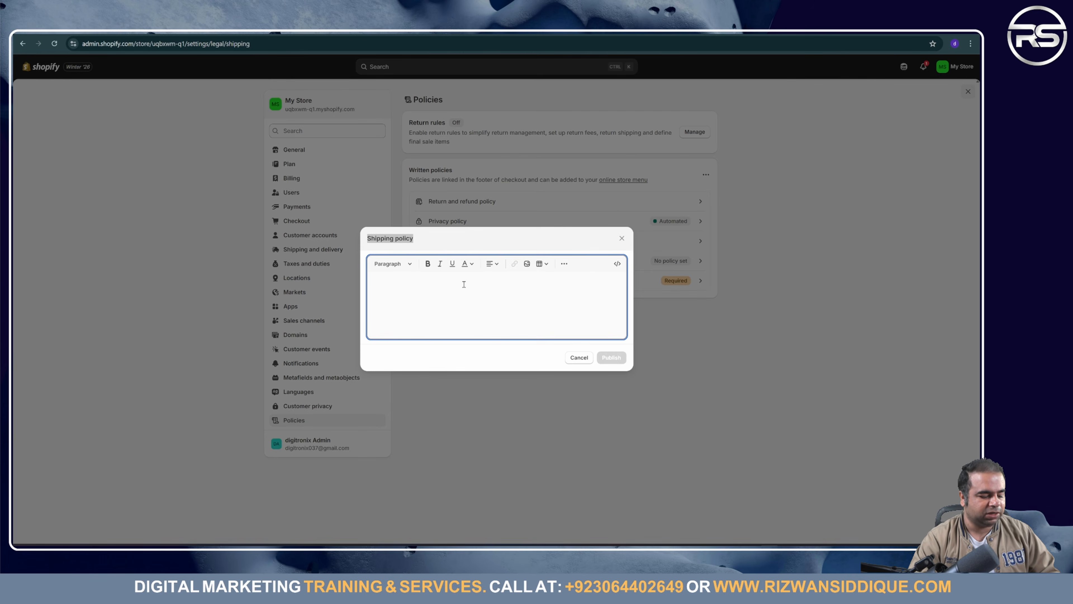
pyautogui.hotkey('ctrl', 'v')
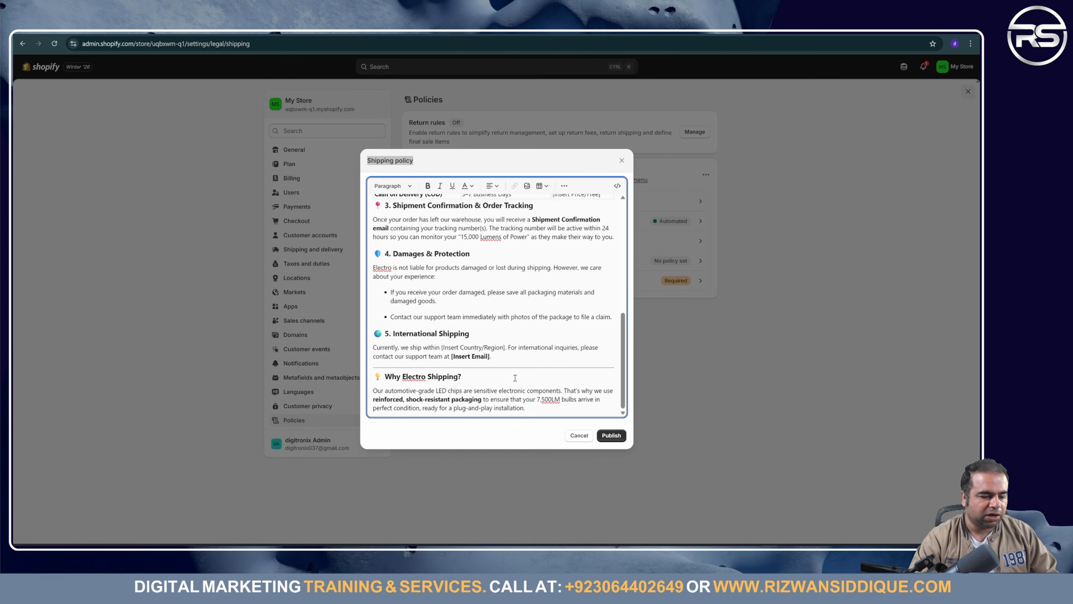
pyautogui.tripleClick(473, 356)
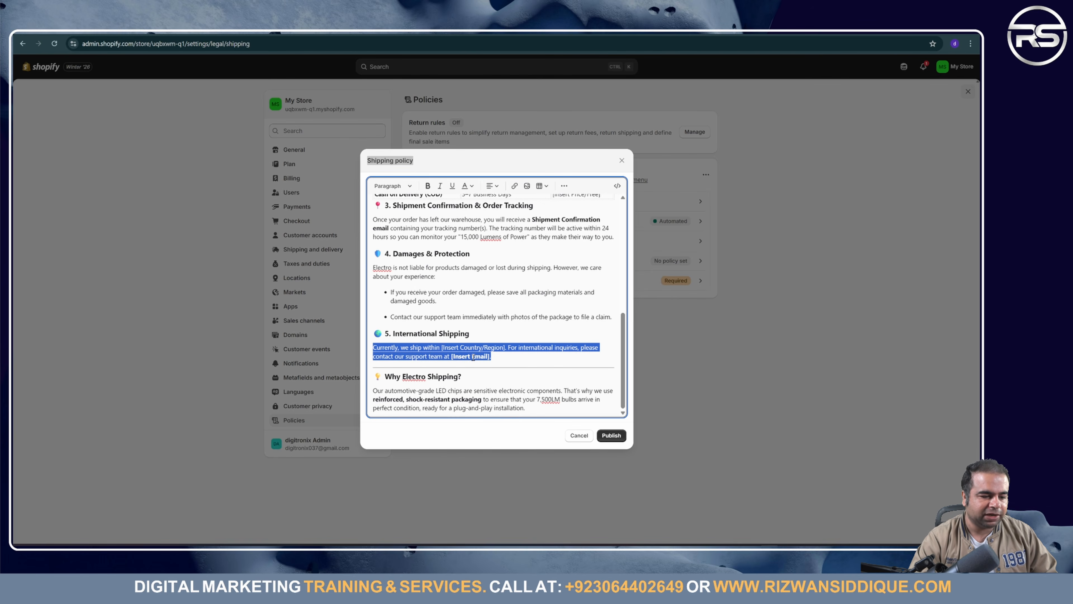
pyautogui.click(525, 293)
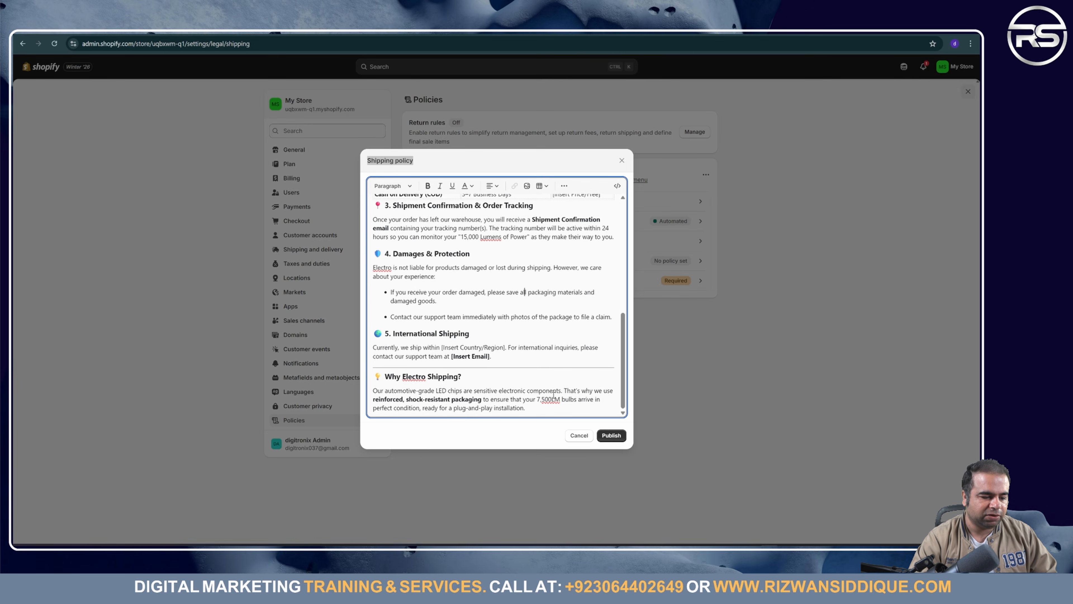
pyautogui.scroll(5, 549, 385)
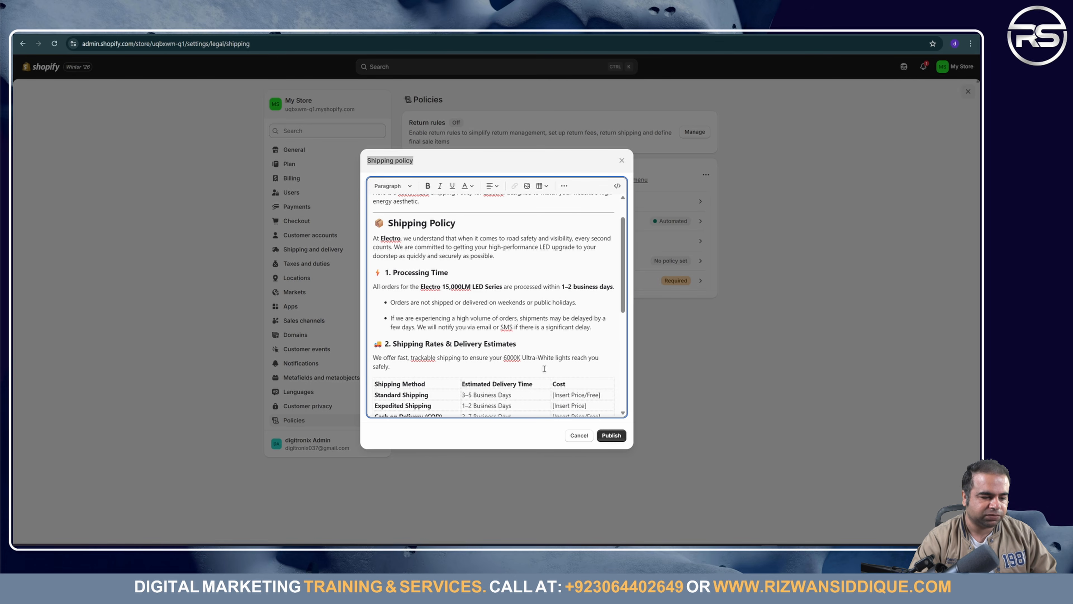
# Step: Replace the Standard Shipping cost placeholder 'Insert' with 200
pyautogui.doubleClick(564, 395)
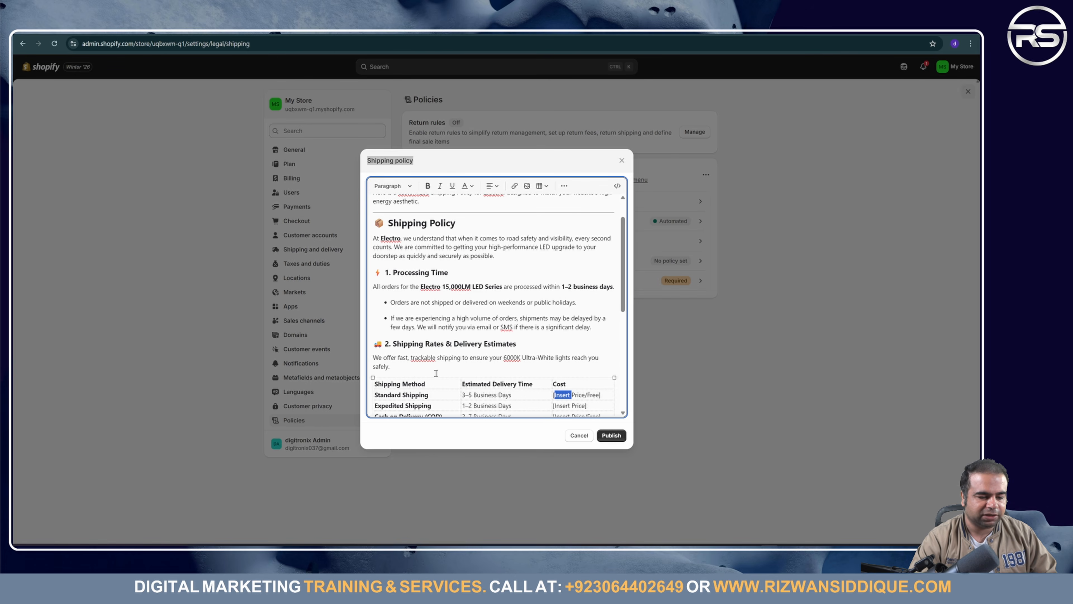
pyautogui.scroll(-5, 527, 384)
pyautogui.scroll(5, 577, 396)
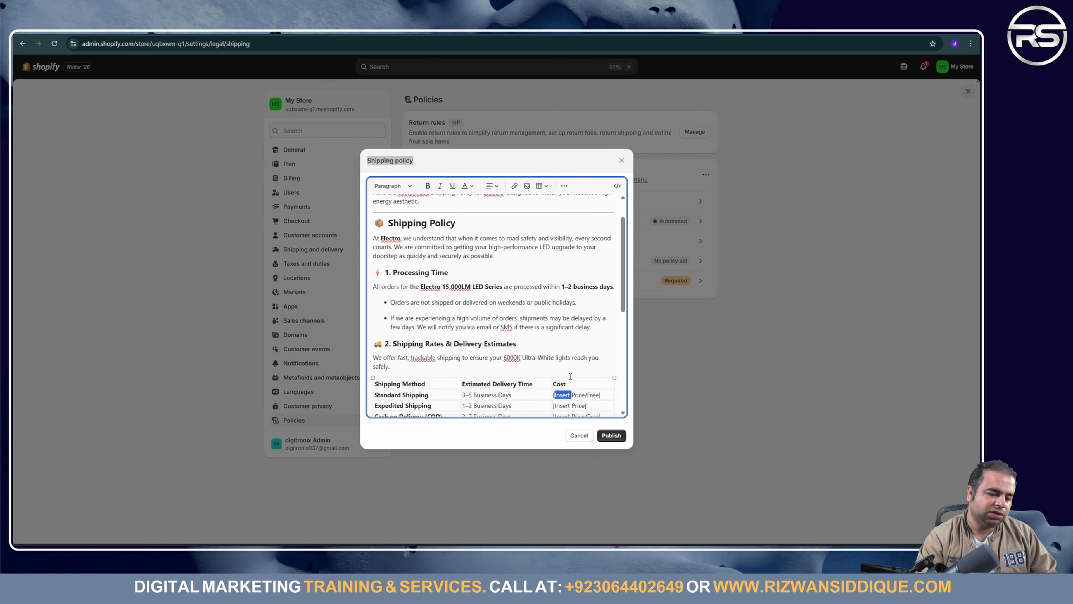
pyautogui.write('200')
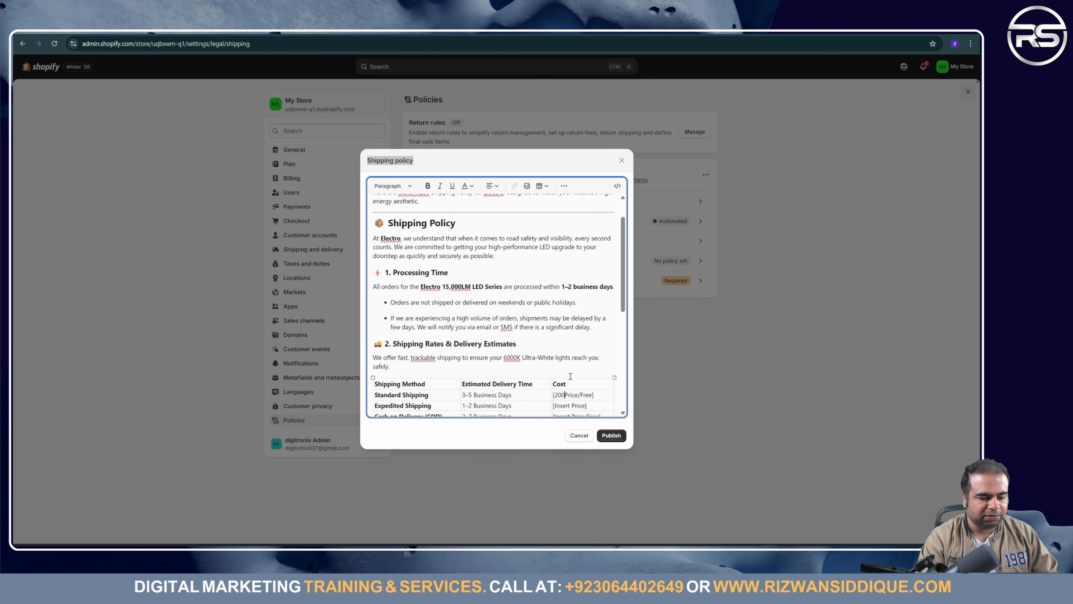
pyautogui.press('Return')
pyautogui.press('BackSpace')
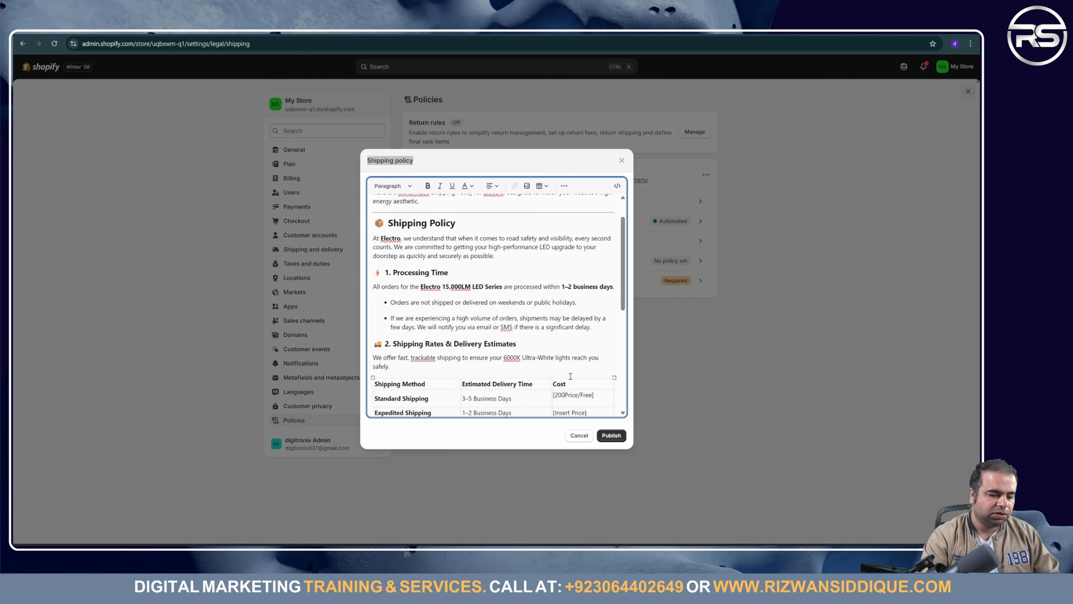
# Step: Set the Expedited Shipping and Cash on Delivery costs to 200, then publish the policy
pyautogui.press('Down')
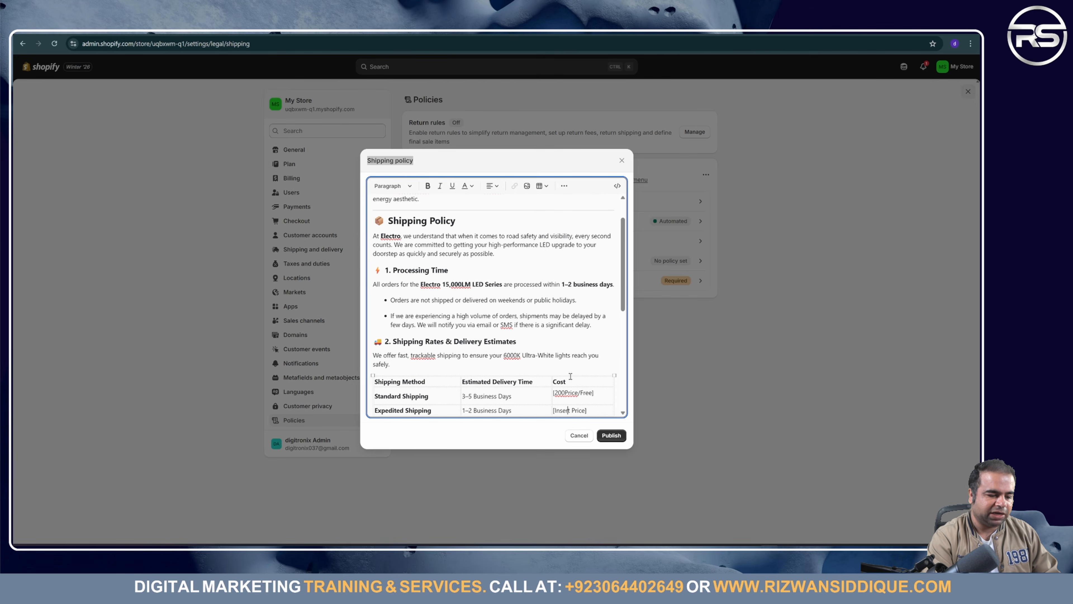
pyautogui.press('BackSpace')
pyautogui.press('BackSpace')
pyautogui.press('BackSpace')
pyautogui.press('BackSpace')
pyautogui.press('BackSpace')
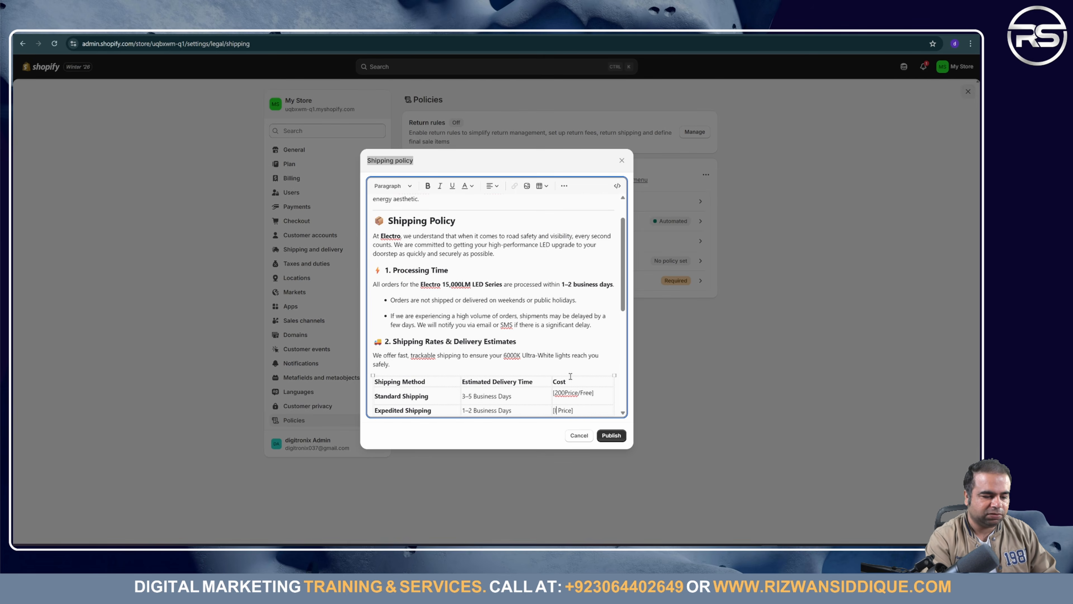
pyautogui.press('BackSpace')
pyautogui.write('2000')
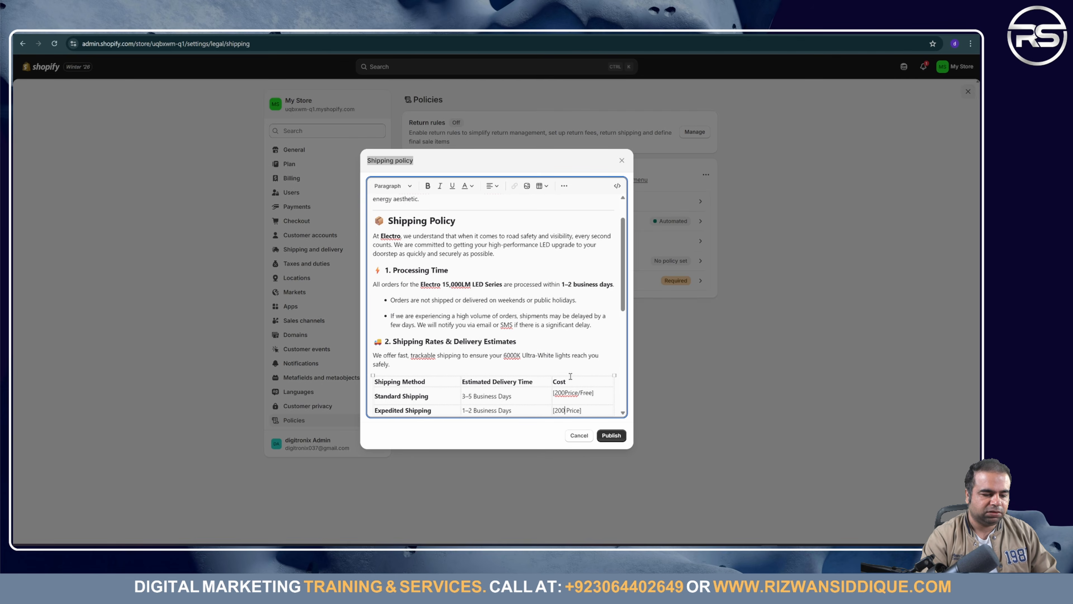
pyautogui.scroll(-2, 571, 376)
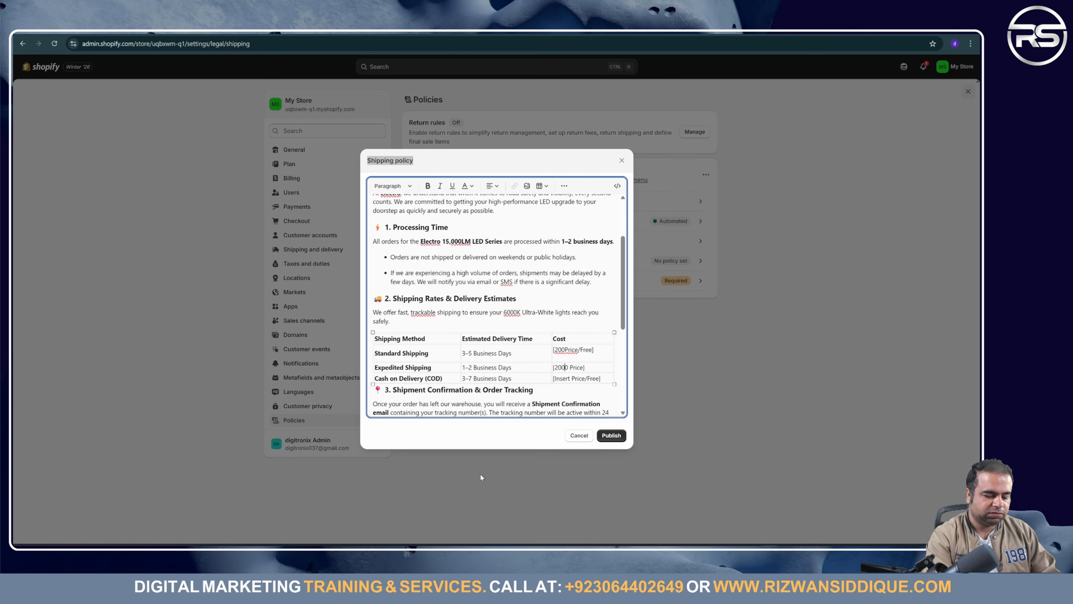
pyautogui.press('Delete')
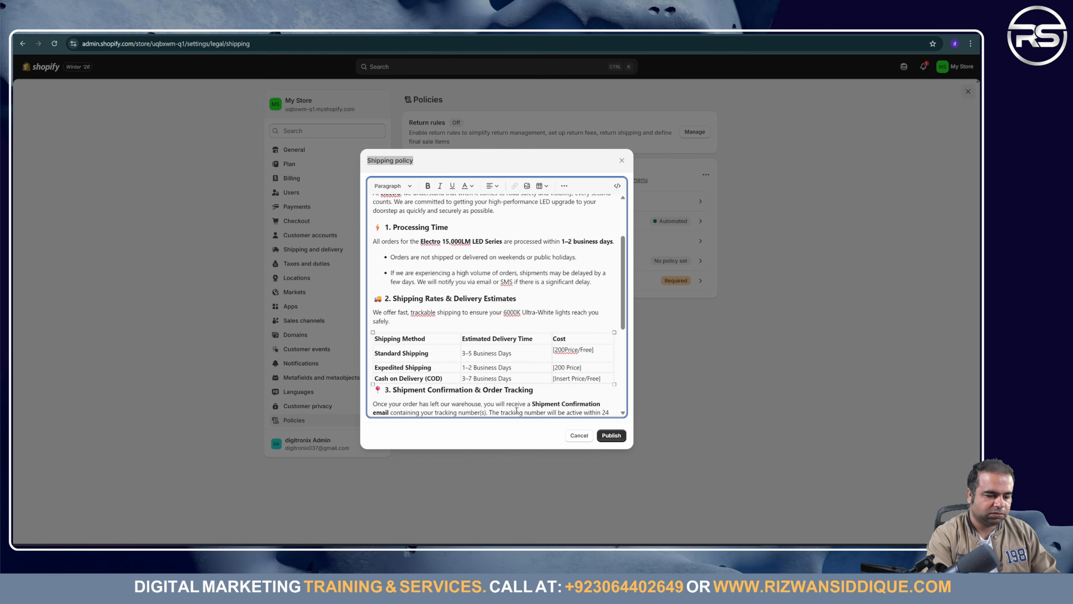
pyautogui.press('Delete')
pyautogui.press('Delete')
pyautogui.press('Delete')
pyautogui.press('Delete')
pyautogui.press('Delete')
pyautogui.press('Delete')
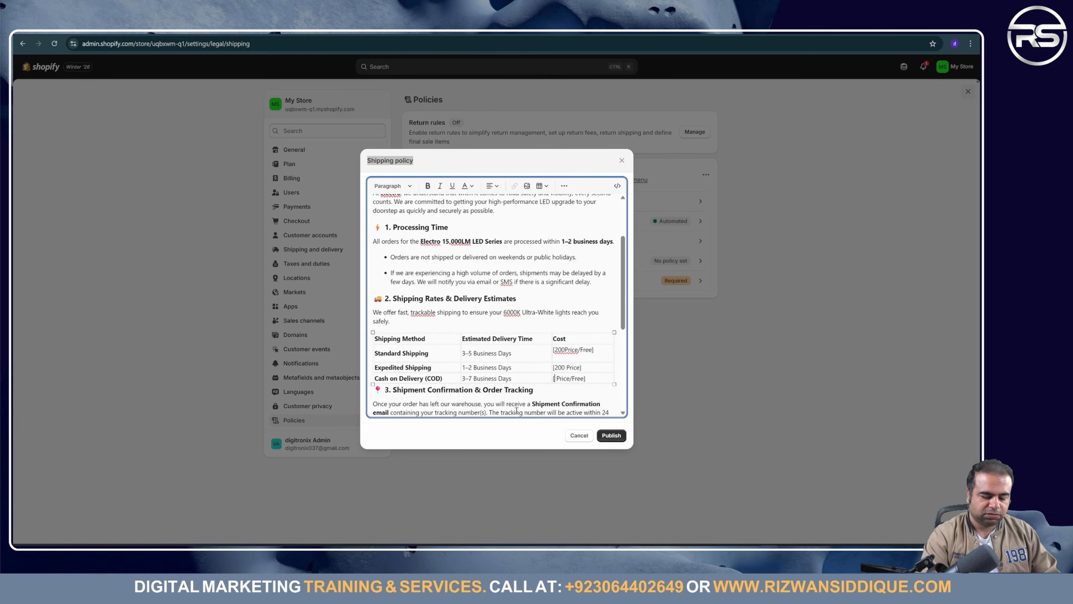
pyautogui.write('200')
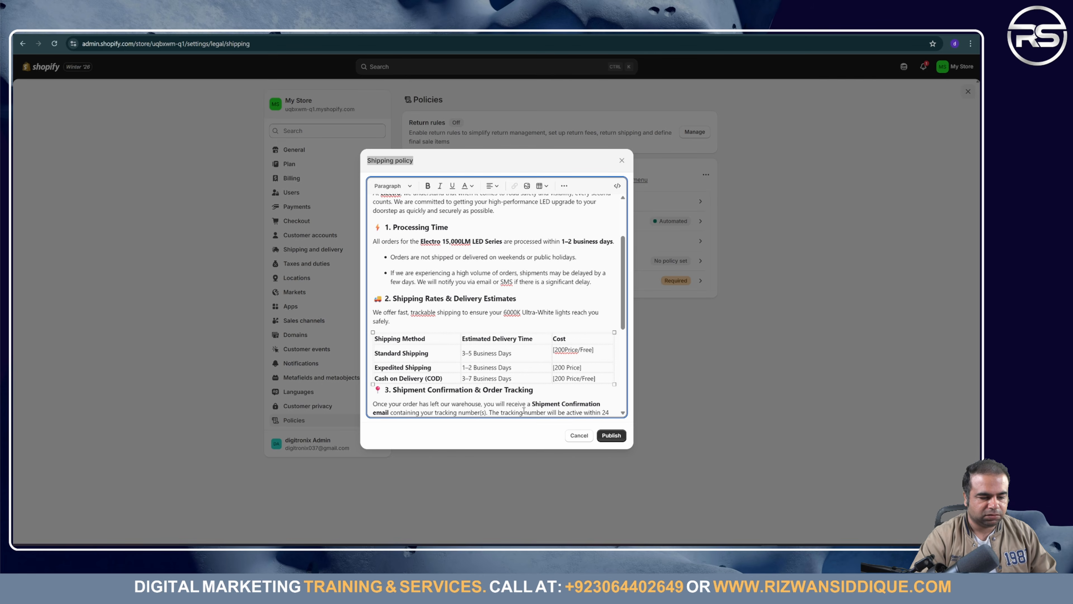
pyautogui.click(608, 436)
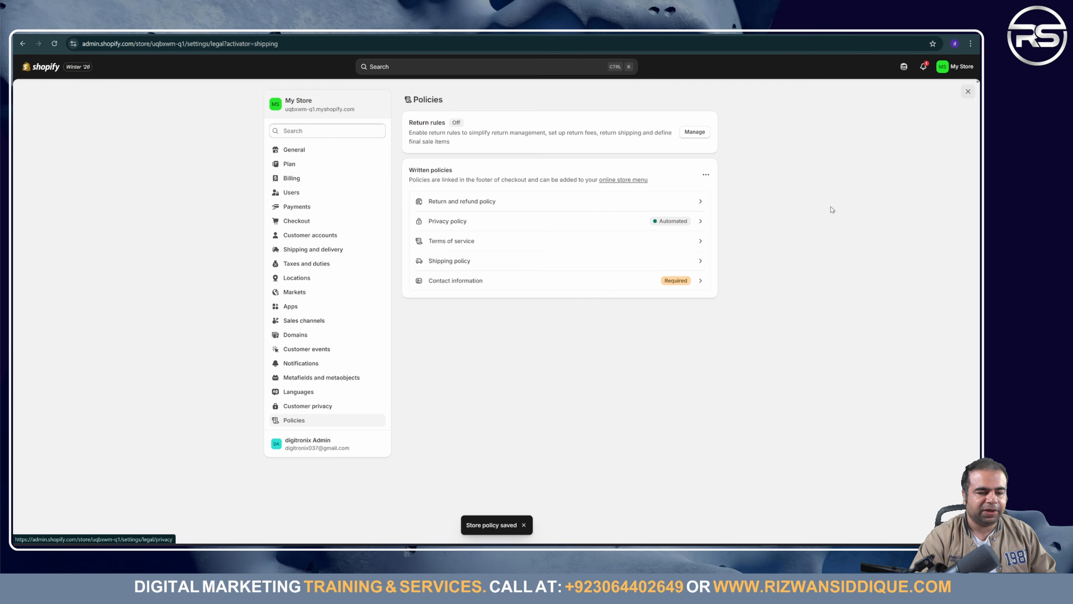
# Step: Close Settings and open the Customer account main menu from Content > Menus
pyautogui.click(966, 94)
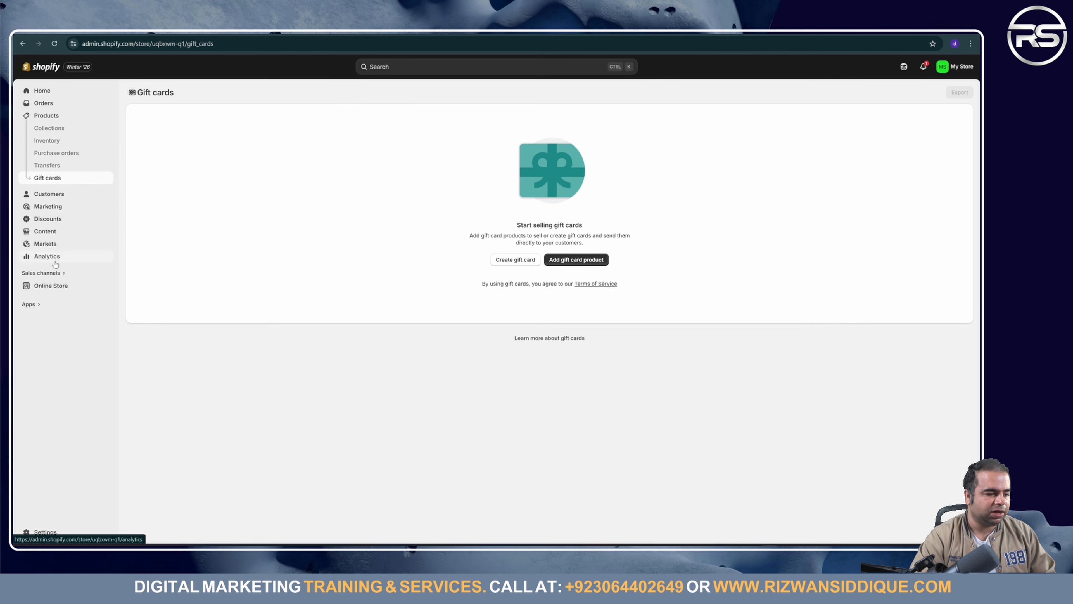
pyautogui.click(51, 232)
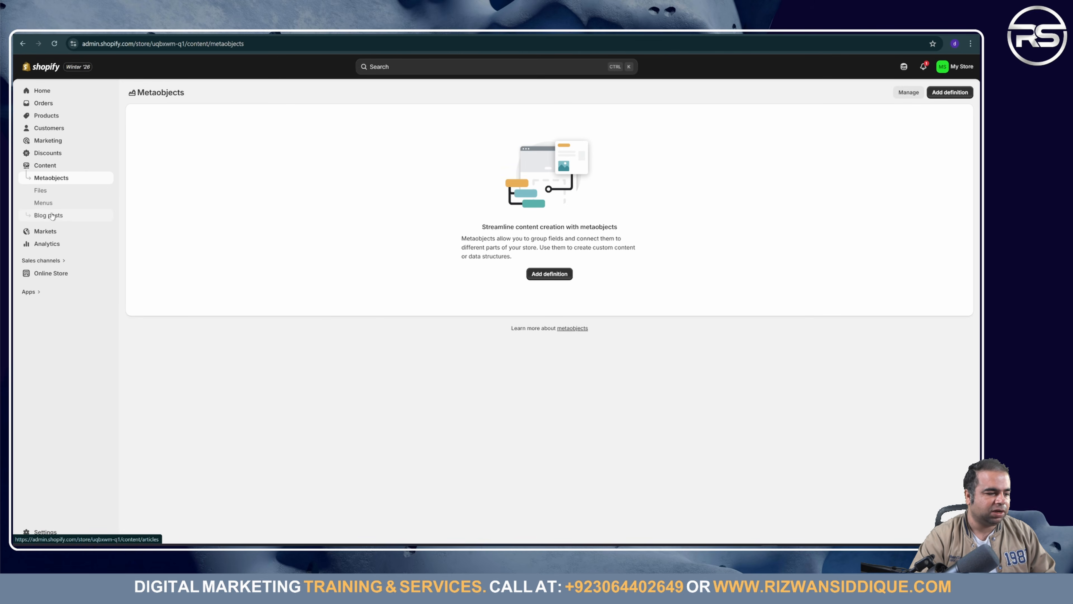
pyautogui.click(50, 204)
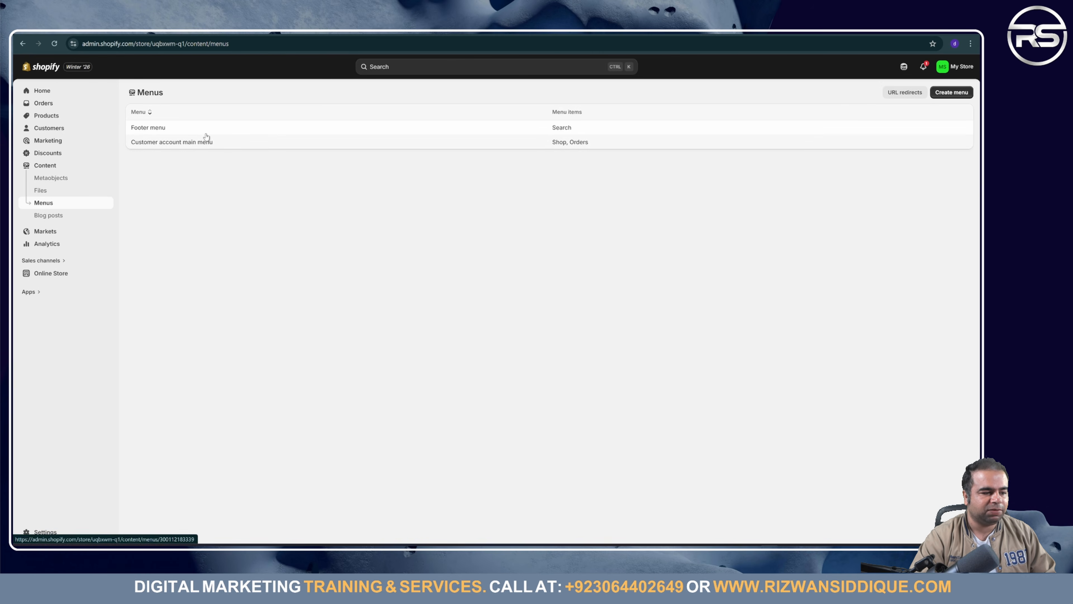
pyautogui.click(591, 147)
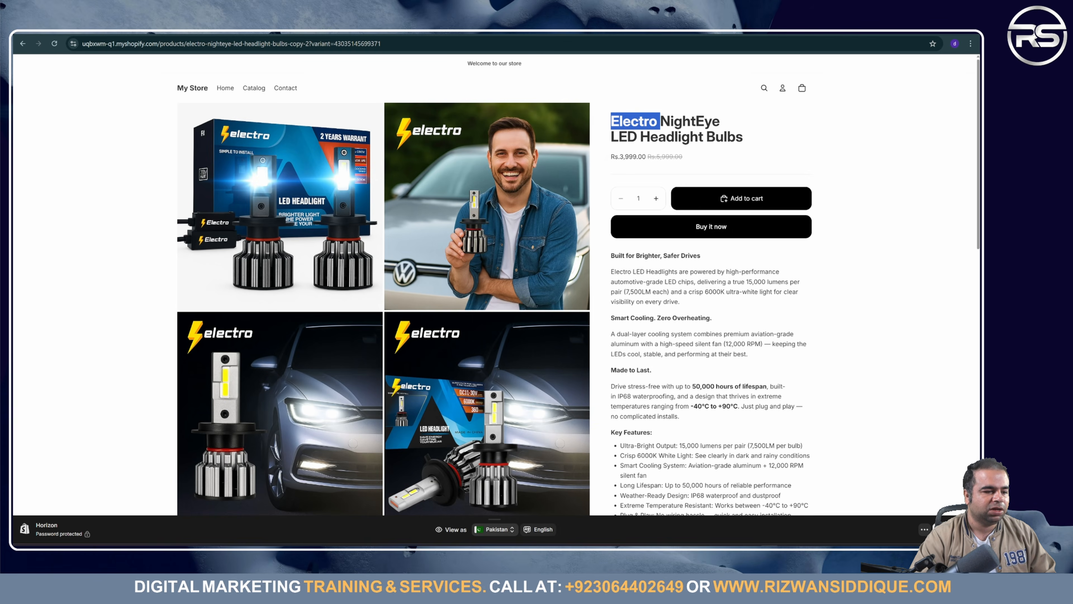
pyautogui.click(197, 91)
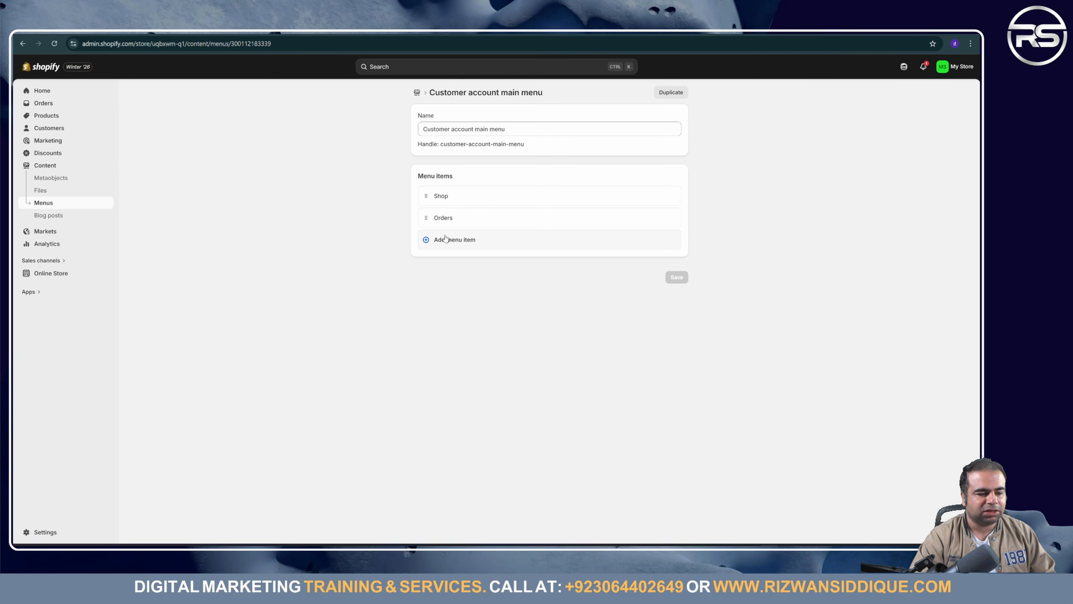
# Step: Add a Shop collection item, delete its duplicate, and move Shop above Orders
pyautogui.click(446, 239)
pyautogui.click(592, 253)
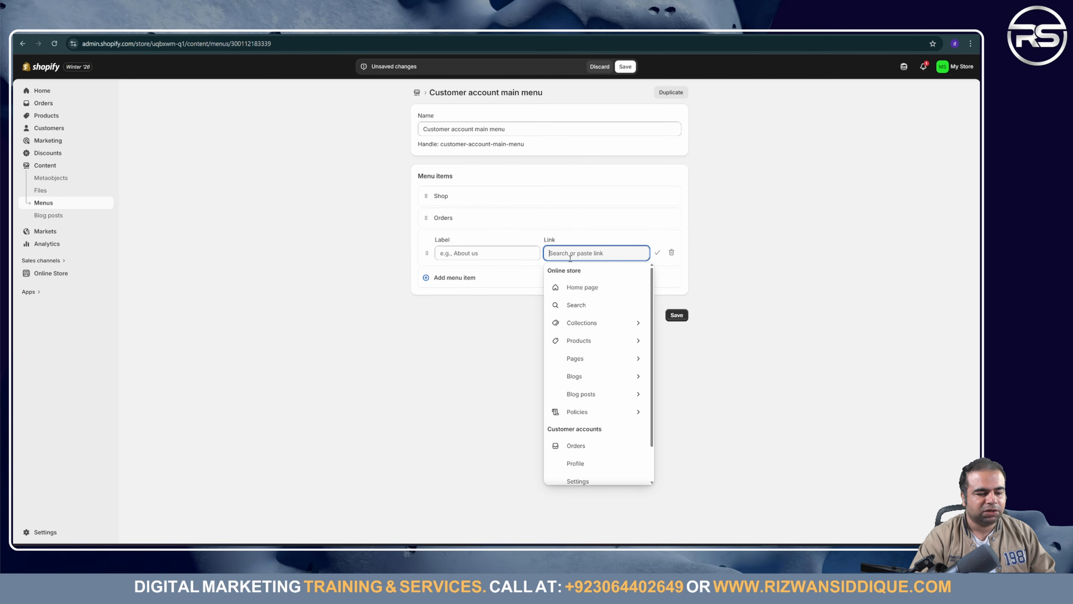
pyautogui.click(588, 326)
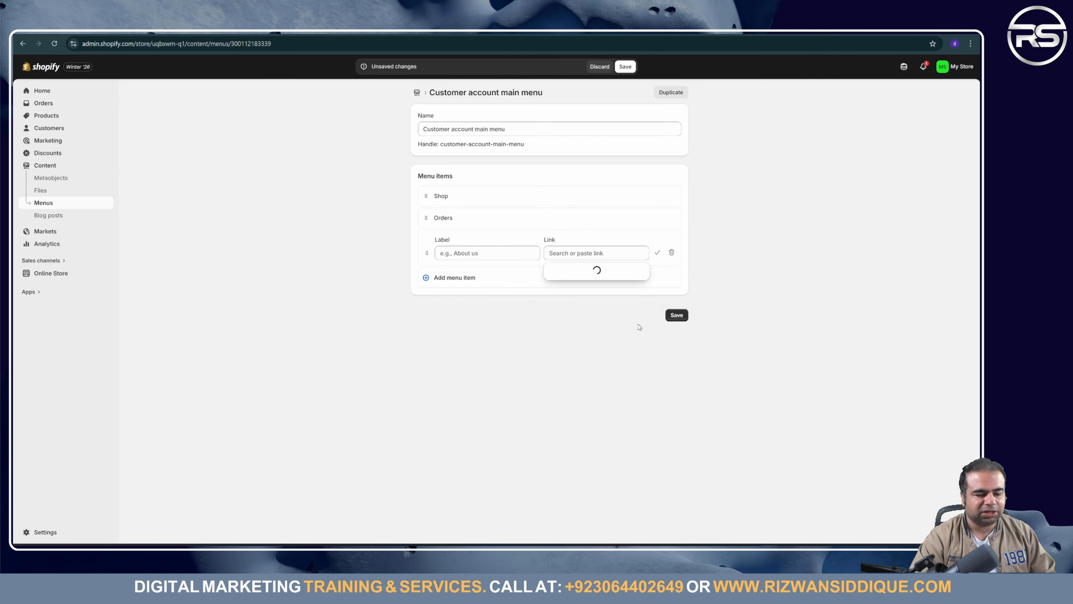
pyautogui.click(579, 325)
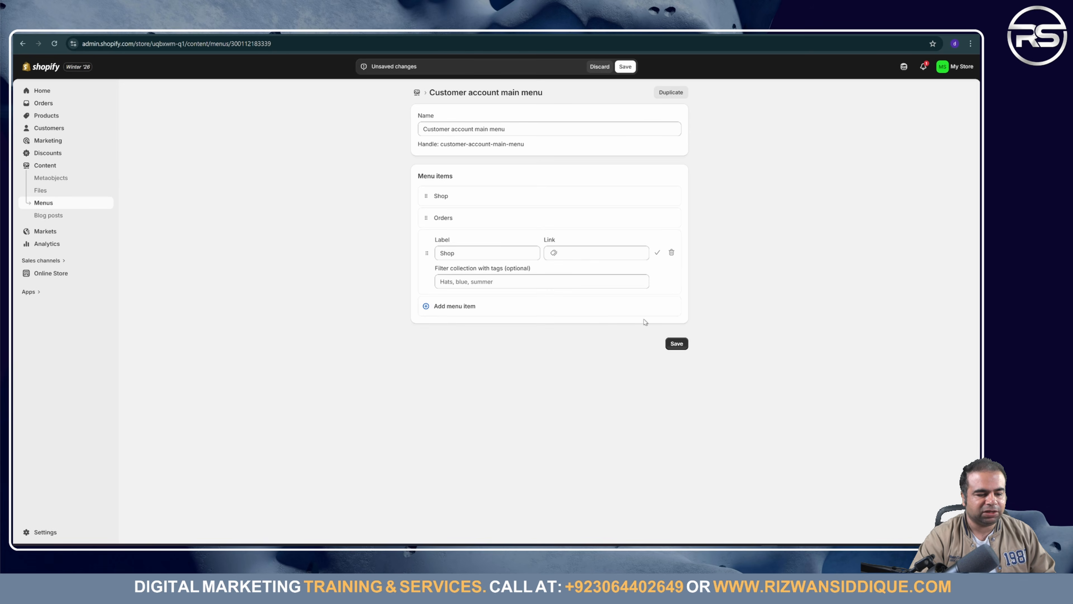
pyautogui.click(672, 343)
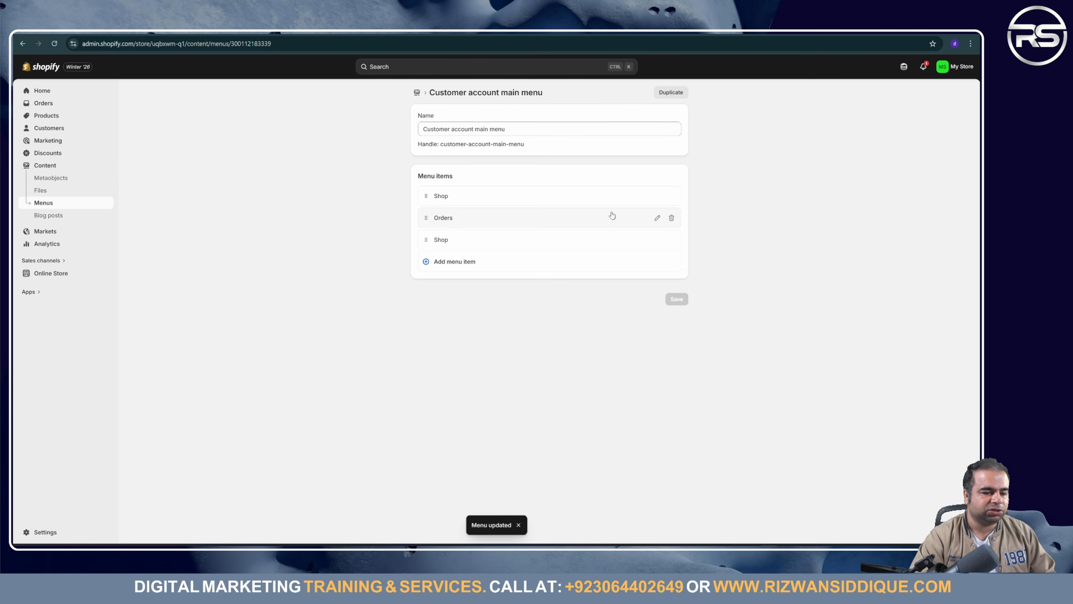
pyautogui.click(672, 196)
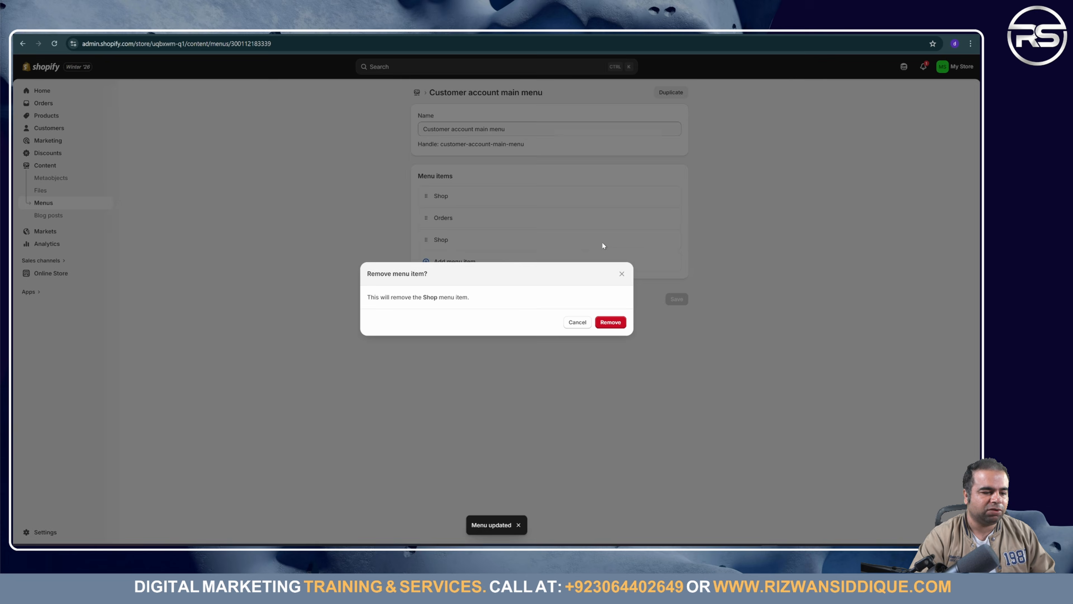
pyautogui.click(611, 323)
pyautogui.moveTo(427, 217); pyautogui.dragTo(427, 196)
# Step: Add a menu item linked to the Contact page
pyautogui.click(465, 239)
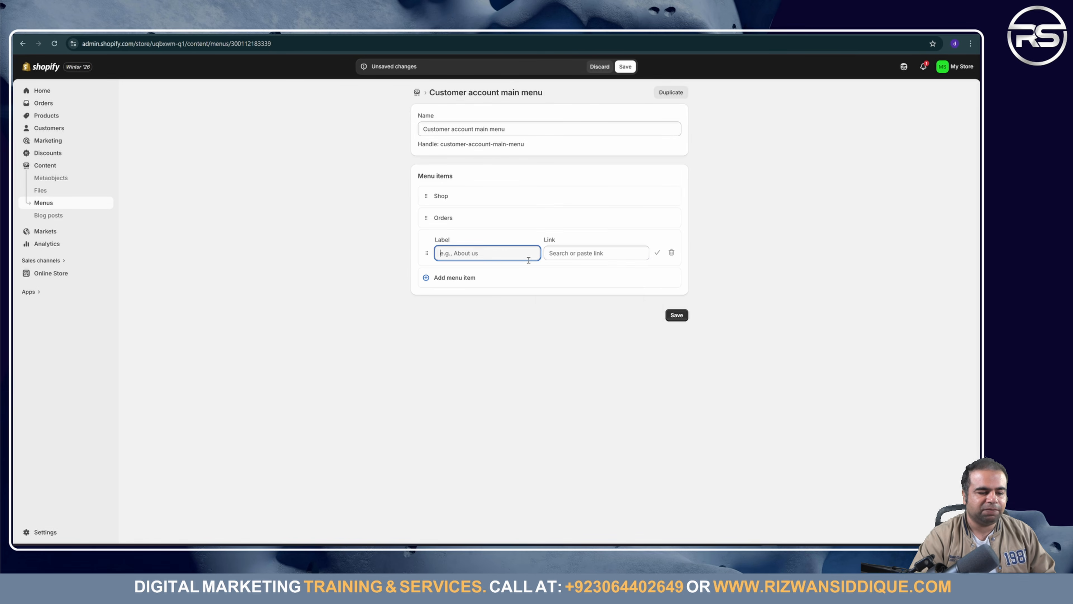
pyautogui.click(596, 253)
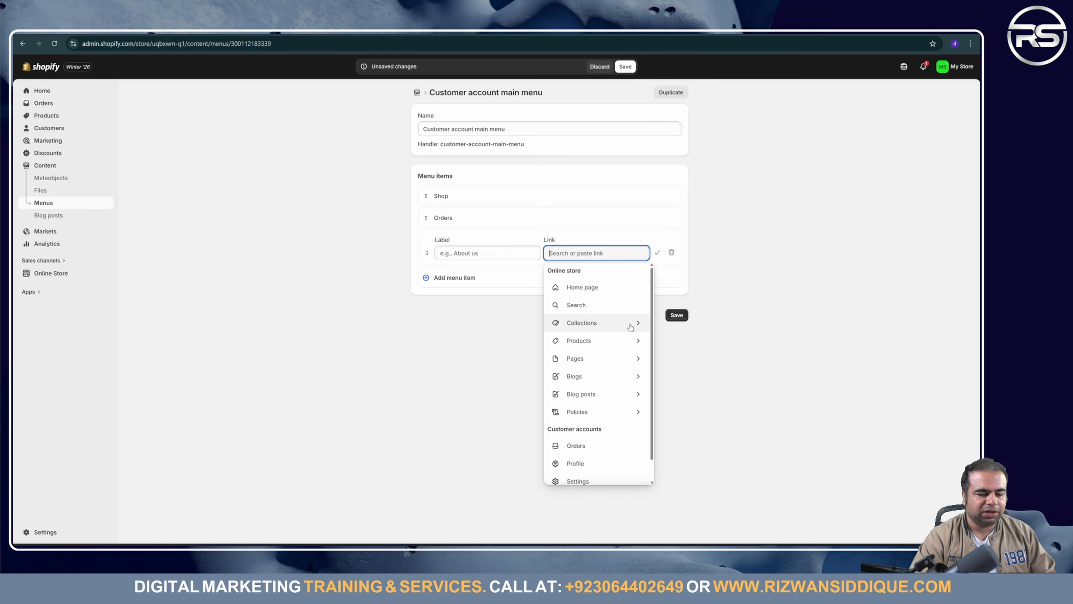
pyautogui.click(622, 362)
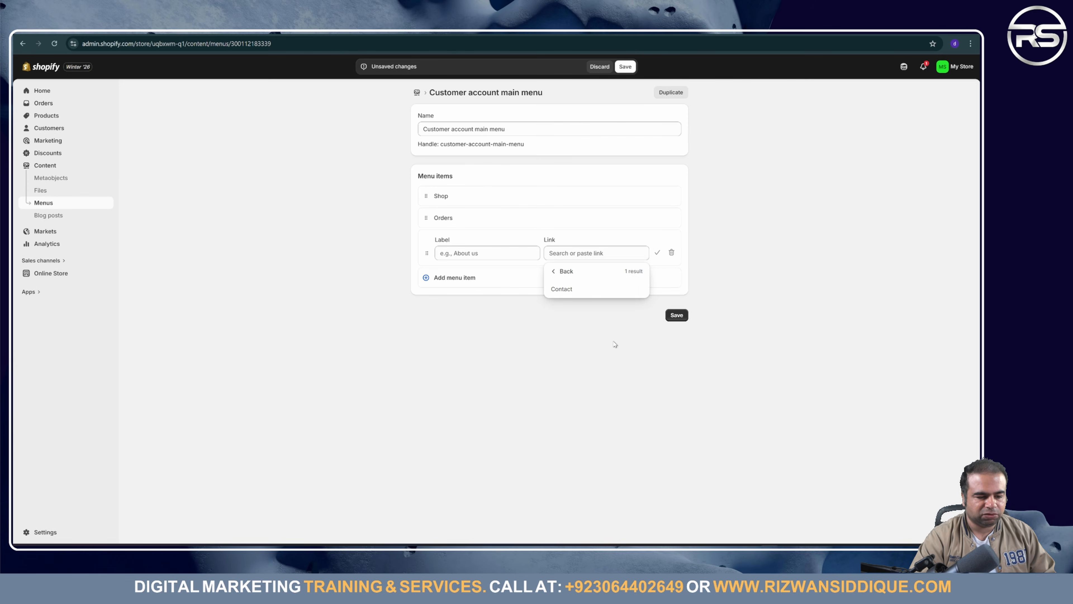
pyautogui.click(593, 291)
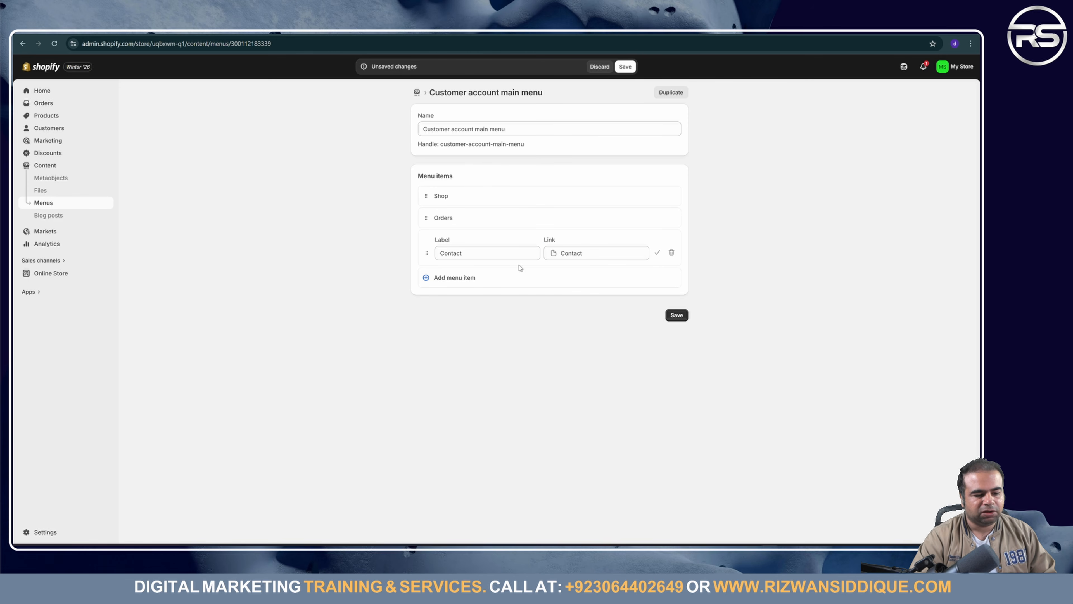
pyautogui.click(676, 315)
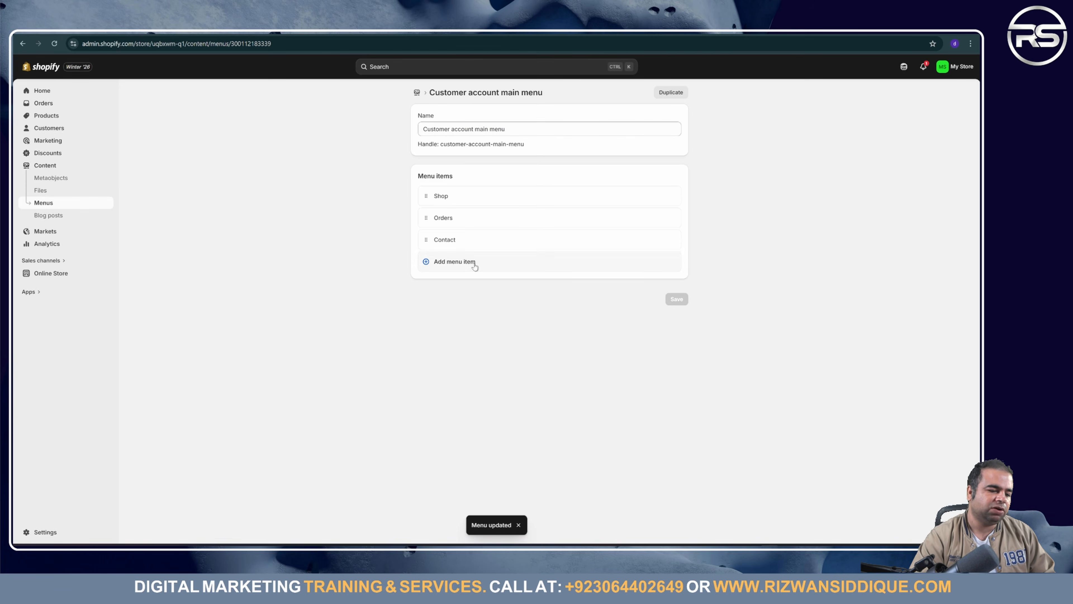
# Step: Add a home page item at the top, relabelled 'Home', and save the menu
pyautogui.click(454, 262)
pyautogui.click(603, 275)
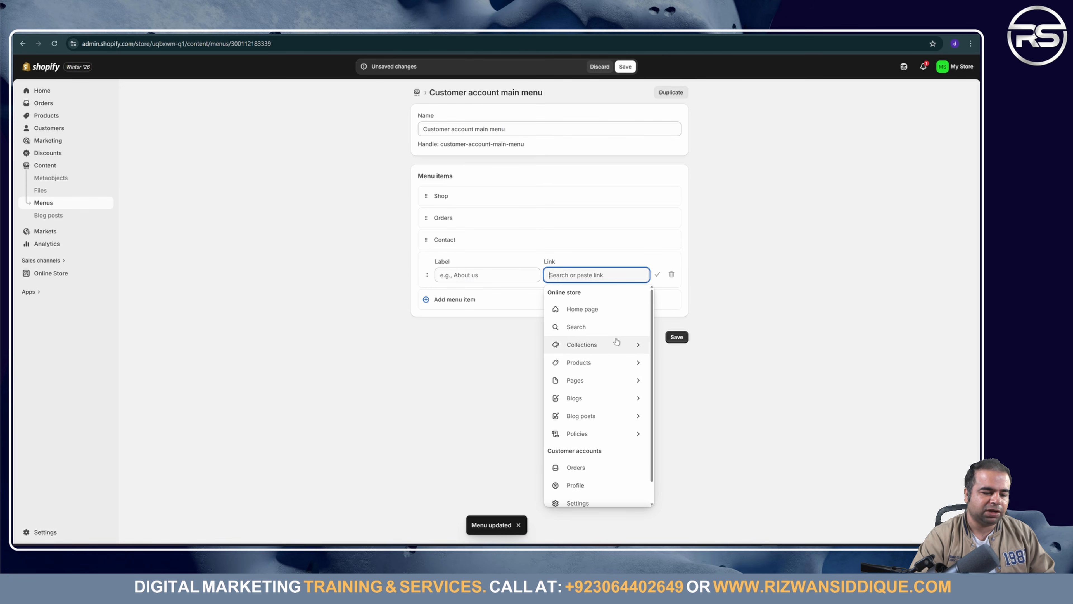
pyautogui.click(607, 307)
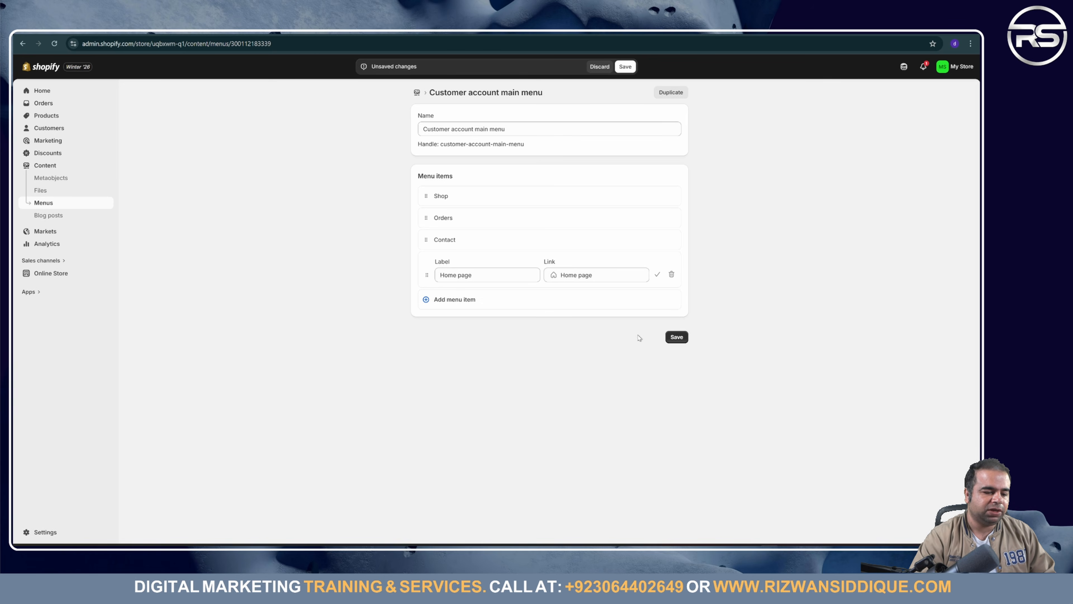
pyautogui.click(675, 337)
pyautogui.moveTo(442, 264); pyautogui.dragTo(465, 209)
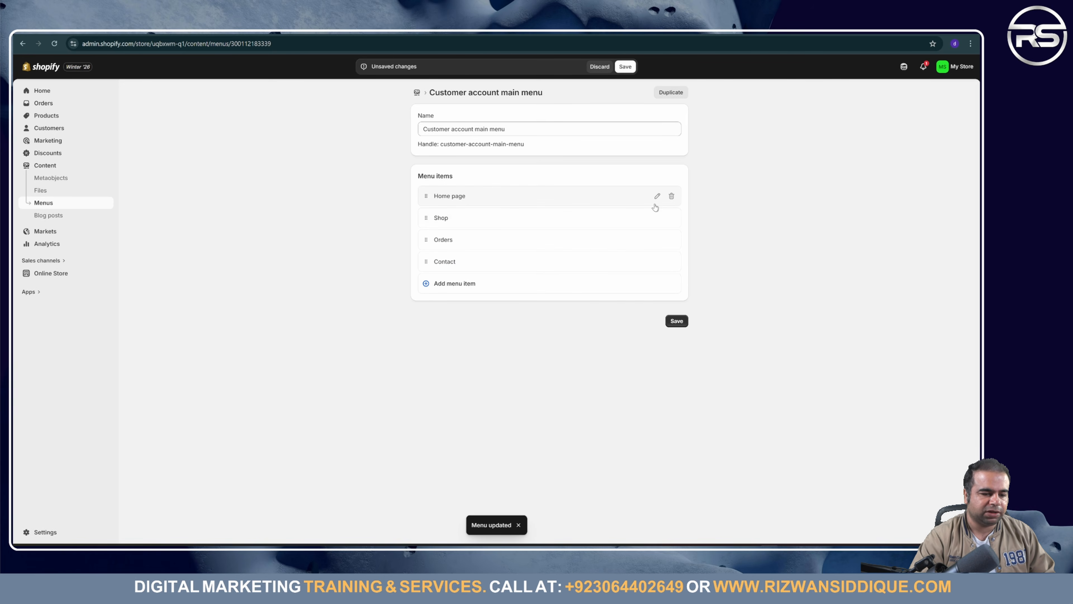
pyautogui.click(657, 197)
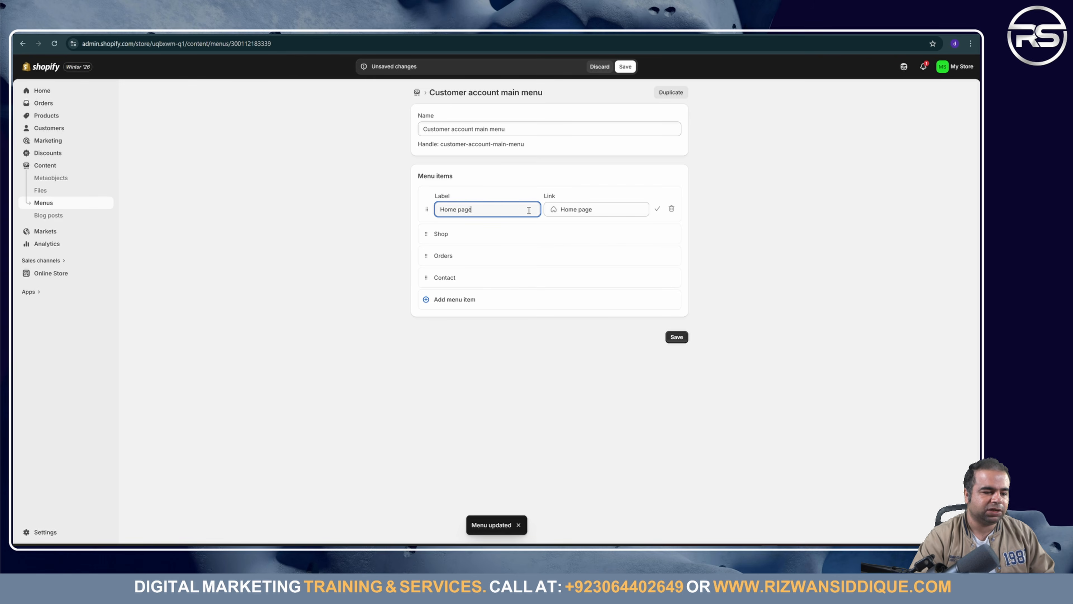
pyautogui.press('BackSpace')
pyautogui.press('BackSpace')
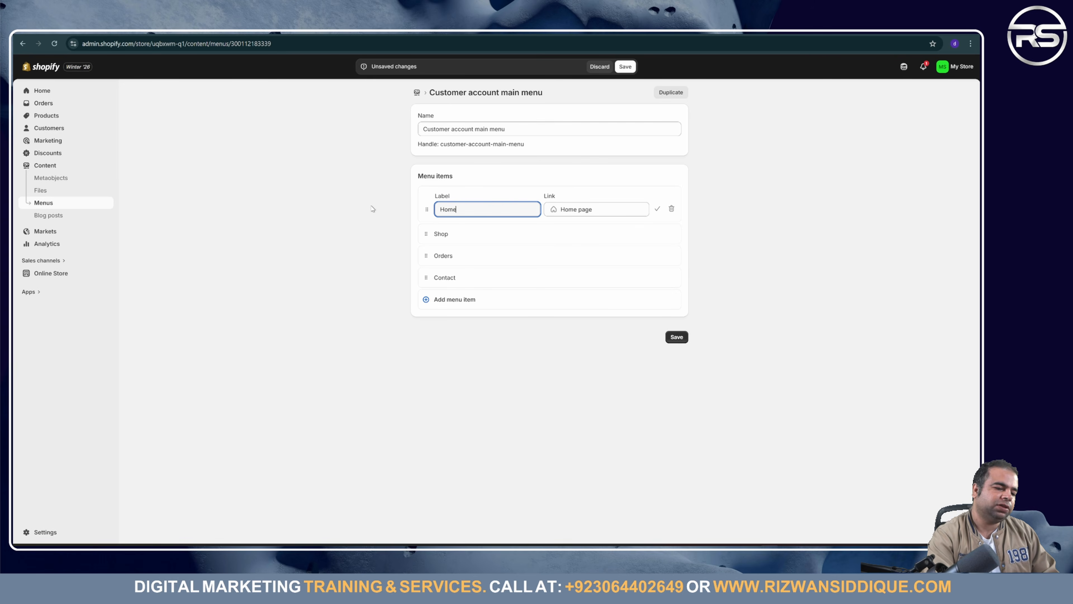
pyautogui.click(677, 338)
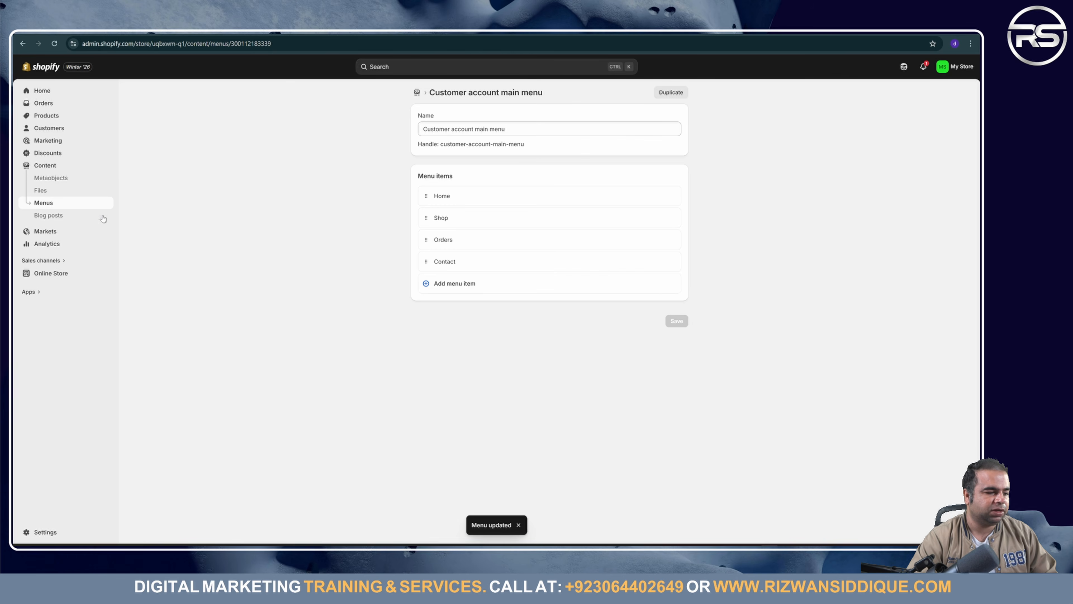
pyautogui.click(71, 205)
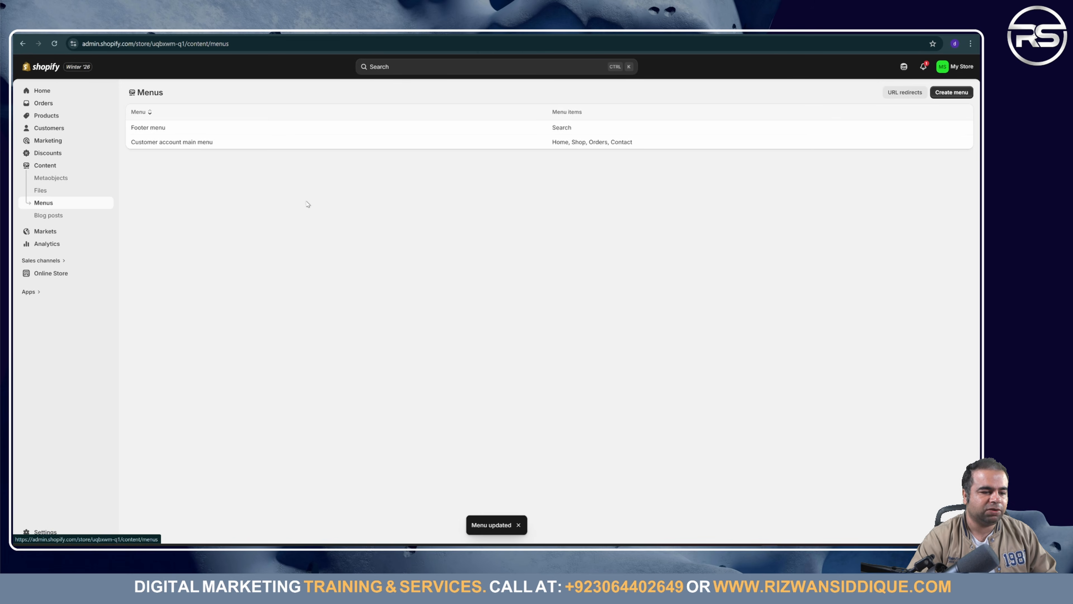
# Step: Open the Footer menu and add a Privacy Policy link item
pyautogui.click(574, 127)
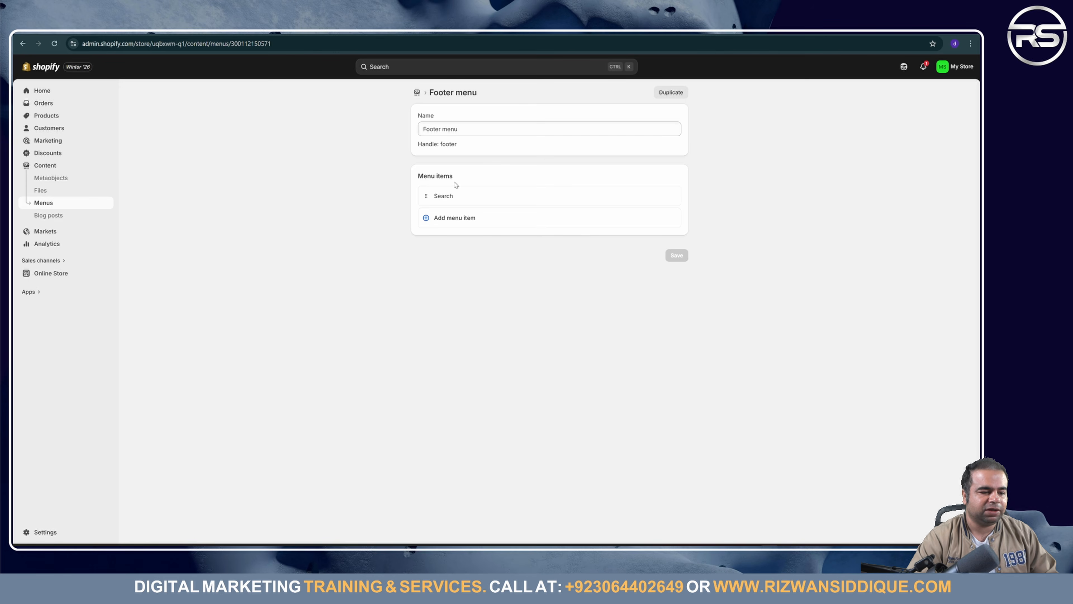
pyautogui.click(478, 217)
pyautogui.click(560, 231)
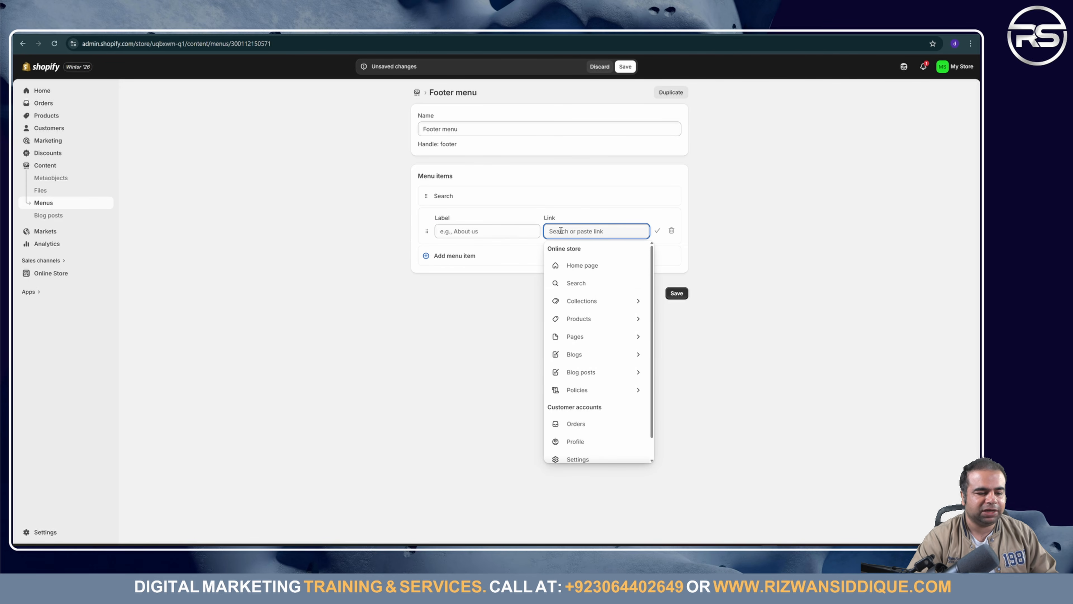
pyautogui.click(588, 388)
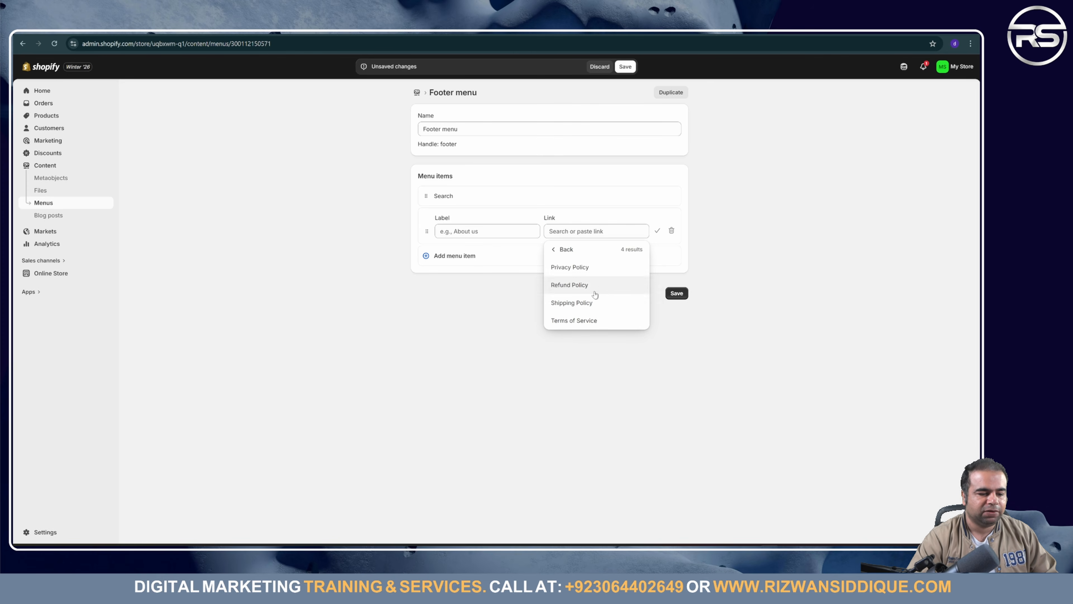
pyautogui.click(596, 274)
pyautogui.click(676, 293)
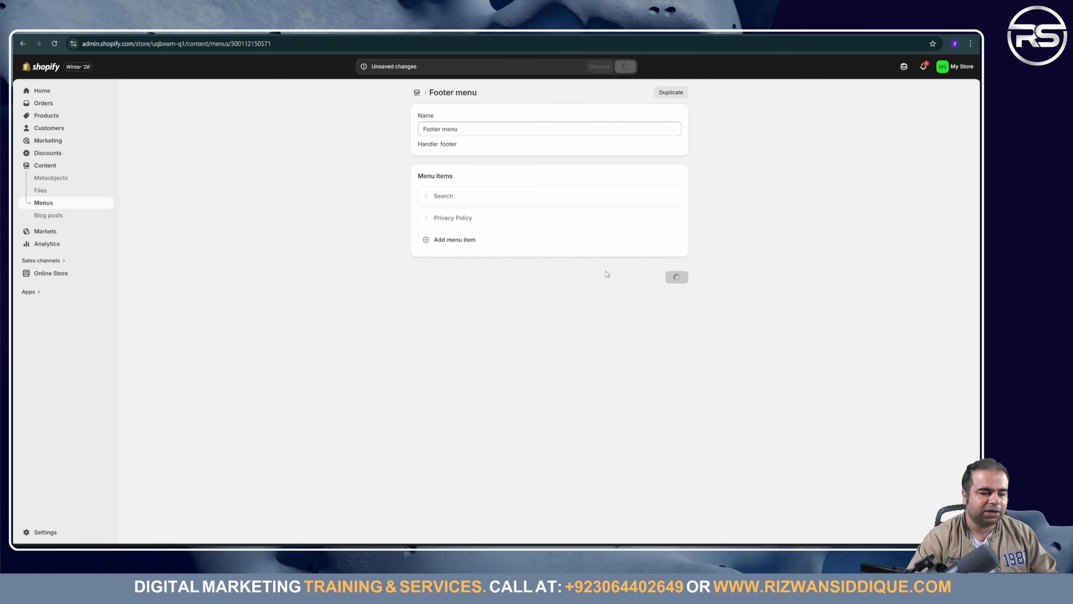
# Step: Add Refund Policy and Shipping Policy items to the footer menu and save
pyautogui.click(587, 241)
pyautogui.click(591, 253)
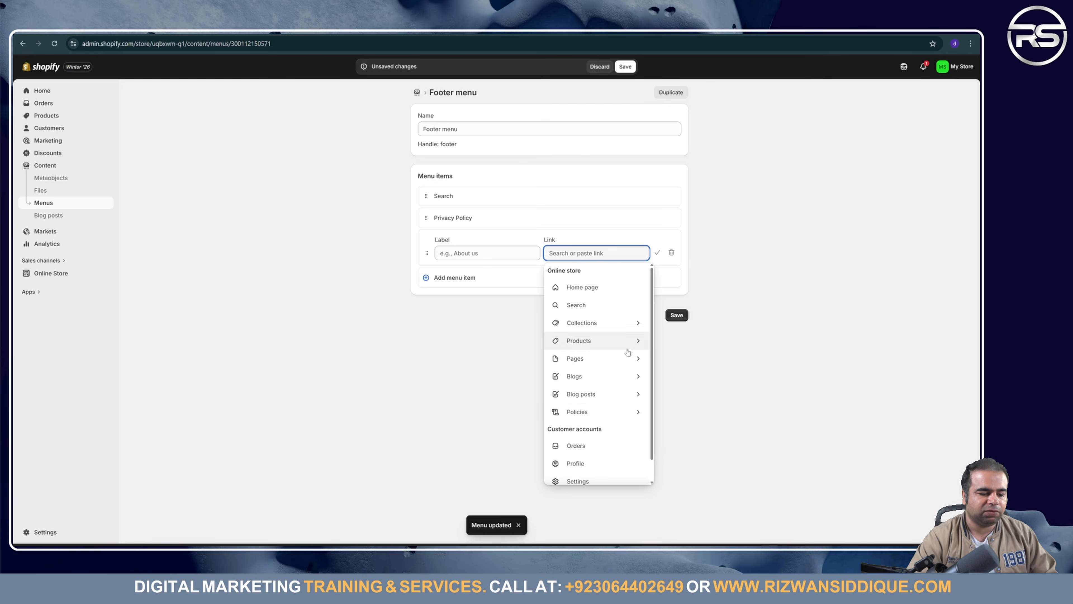
pyautogui.click(610, 412)
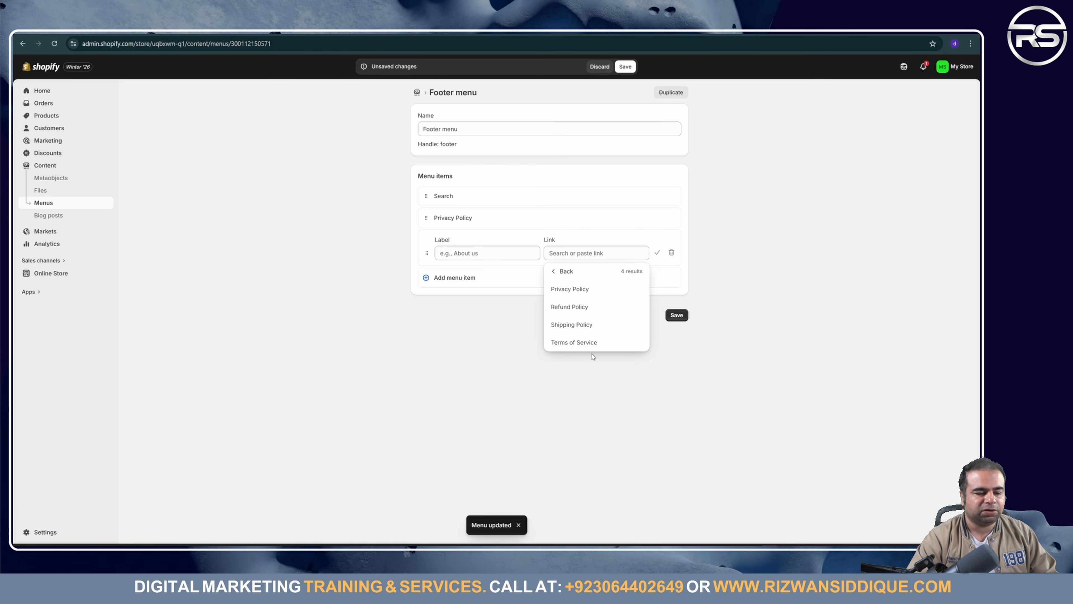
pyautogui.click(581, 315)
pyautogui.press('Return')
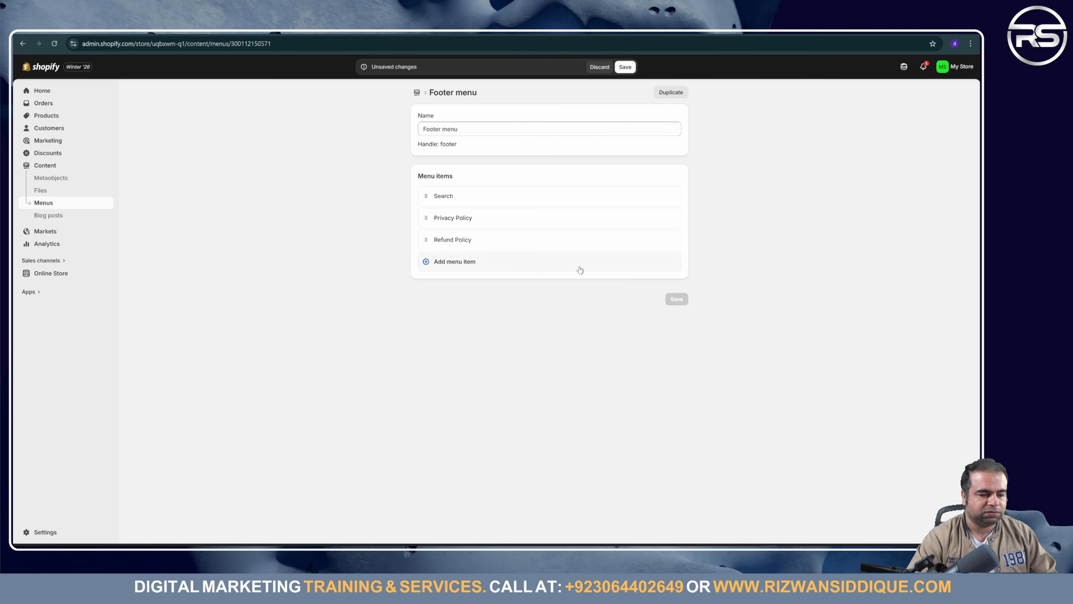
pyautogui.click(587, 274)
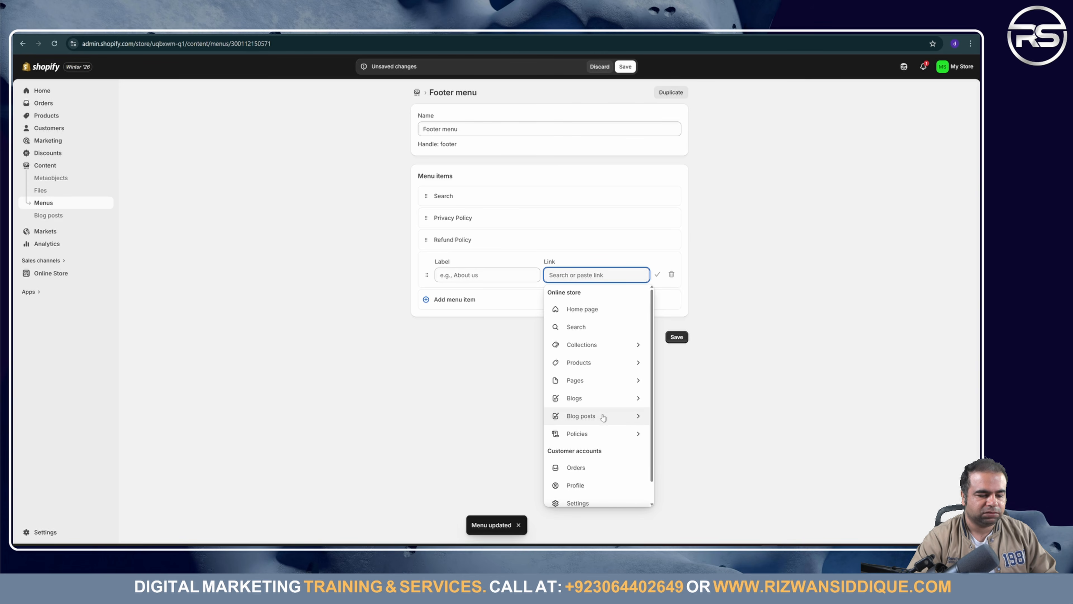
pyautogui.click(597, 431)
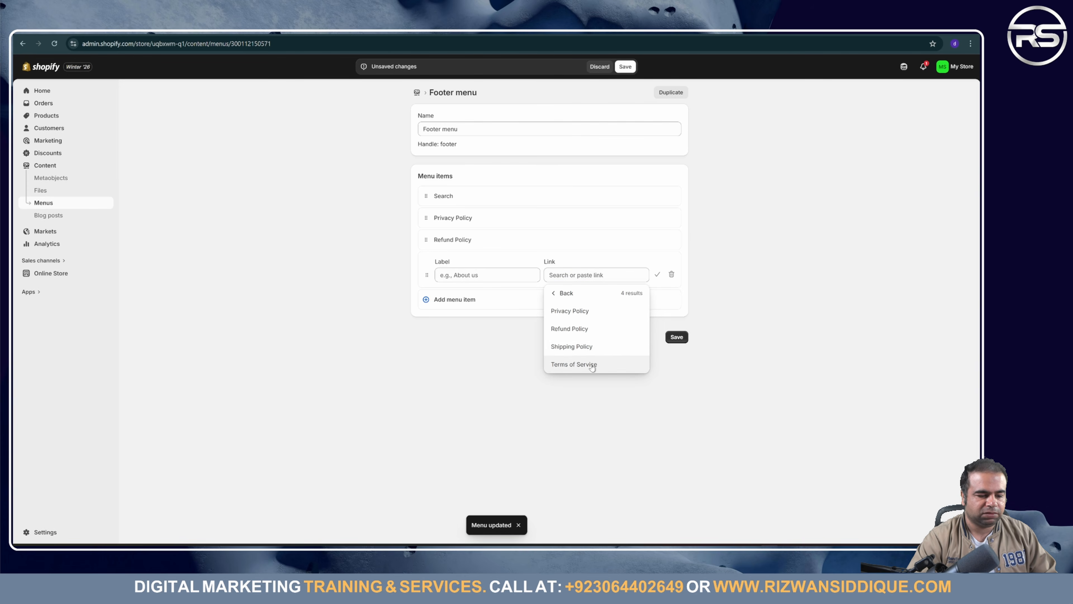
pyautogui.click(571, 346)
pyautogui.click(677, 337)
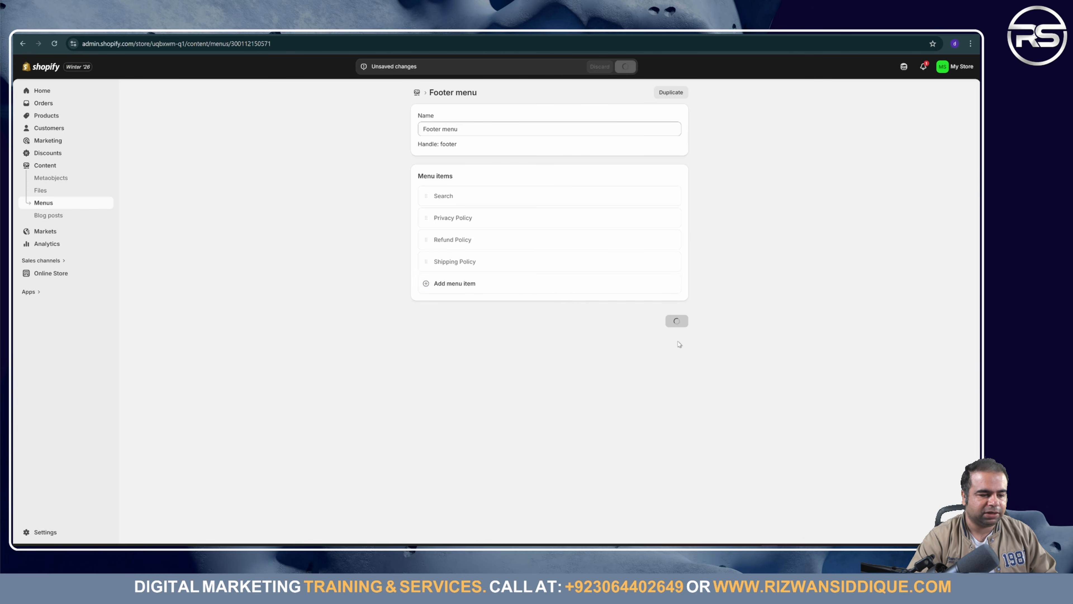
# Step: Add a Terms of Service item to the footer menu and save it
pyautogui.click(577, 288)
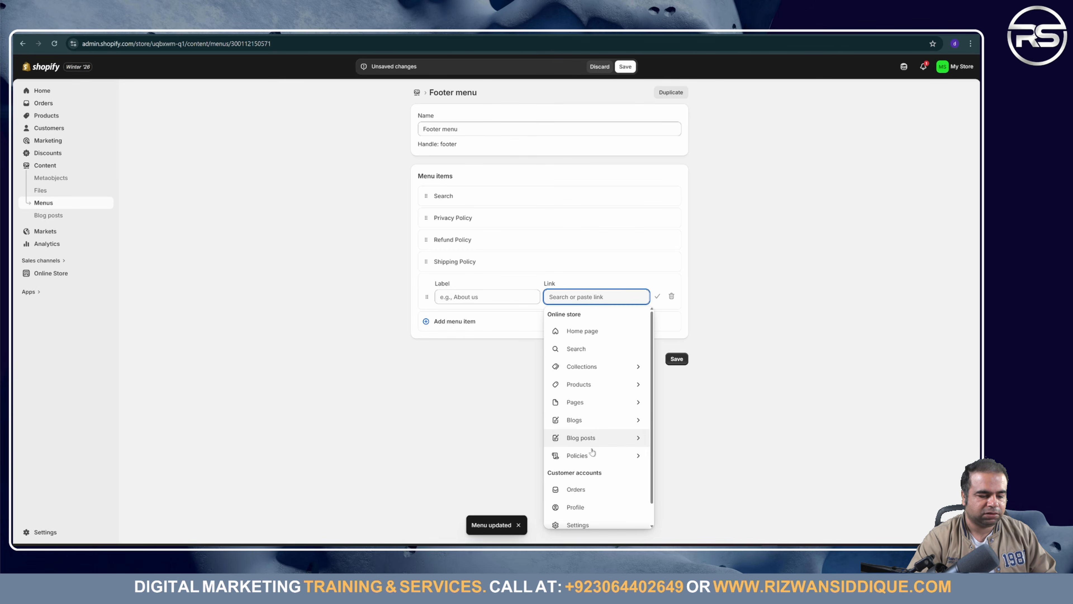
pyautogui.click(591, 454)
pyautogui.click(590, 388)
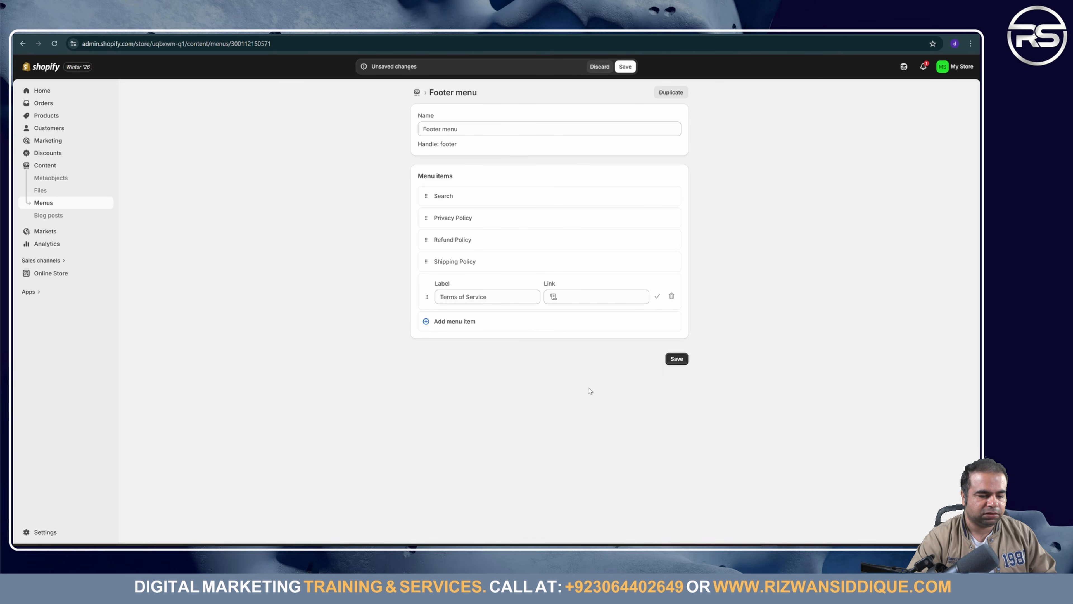
pyautogui.click(675, 360)
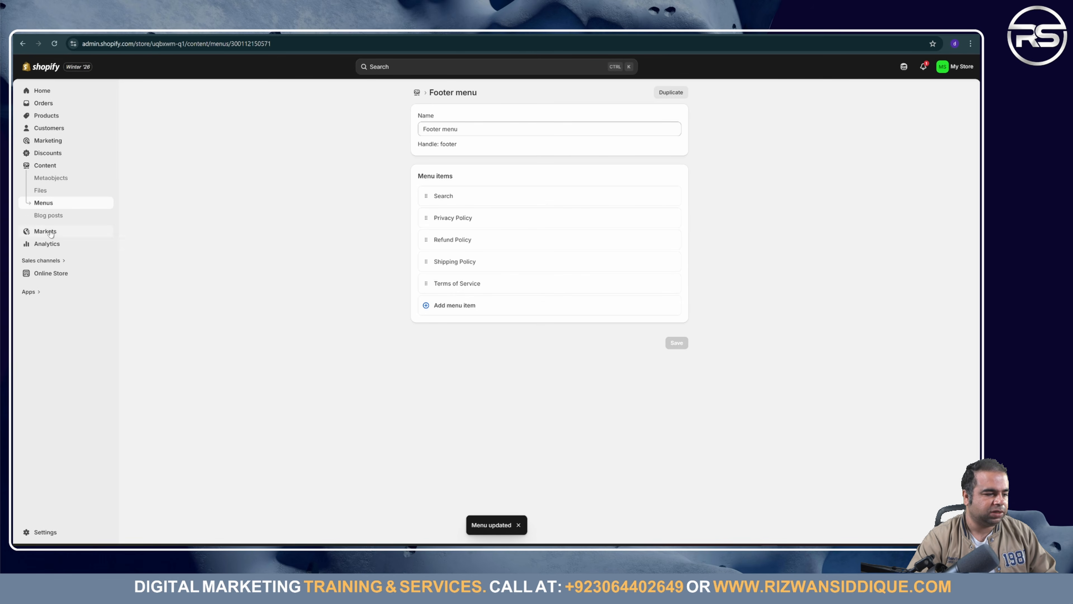
pyautogui.click(56, 203)
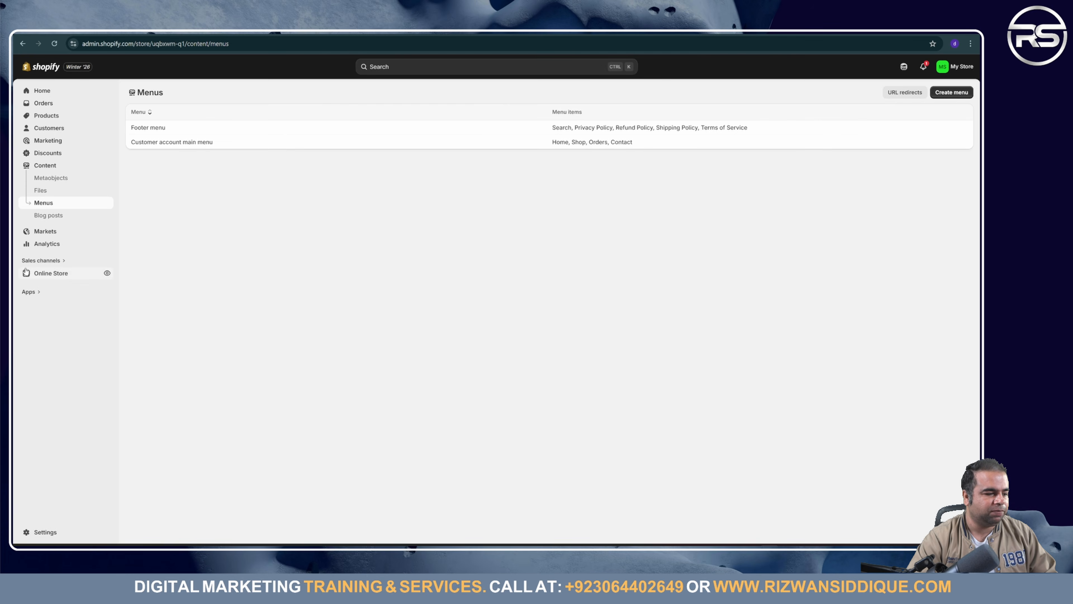
# Step: Open the live Horizon theme from Online Store in the theme editor
pyautogui.click(48, 273)
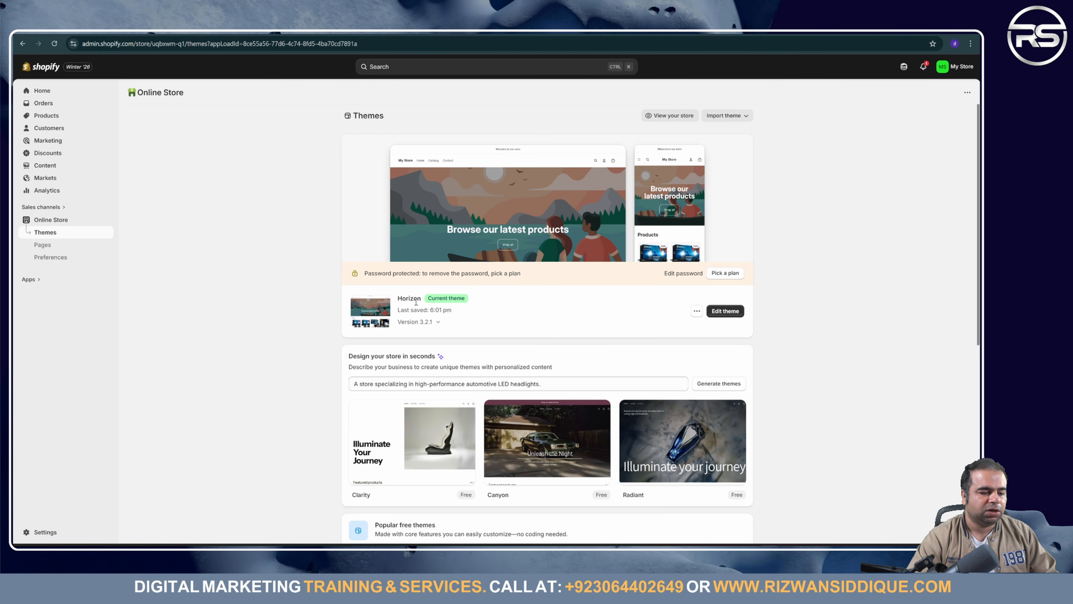
pyautogui.click(724, 312)
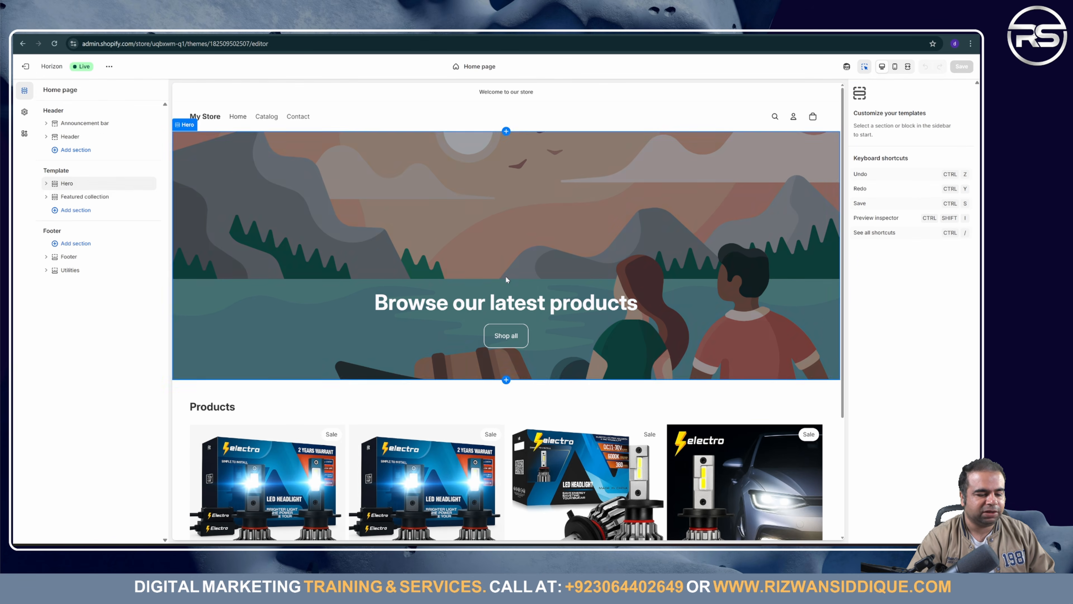
# Step: Select the Announcement bar section in the Horizon editor and open its settings, then go to Gemini
pyautogui.scroll(-5, 507, 279)
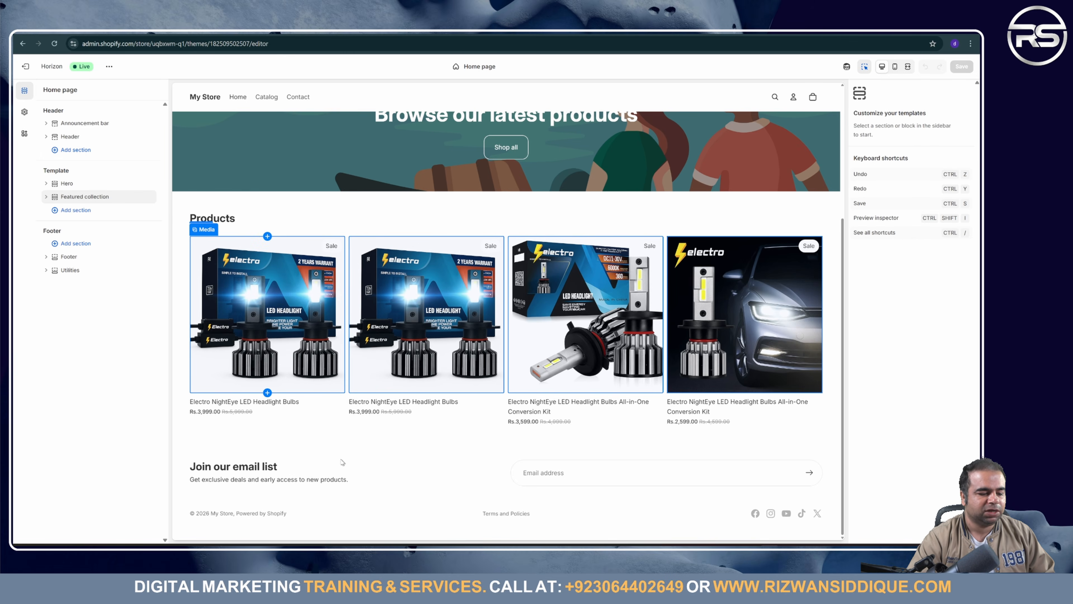
pyautogui.scroll(5, 491, 279)
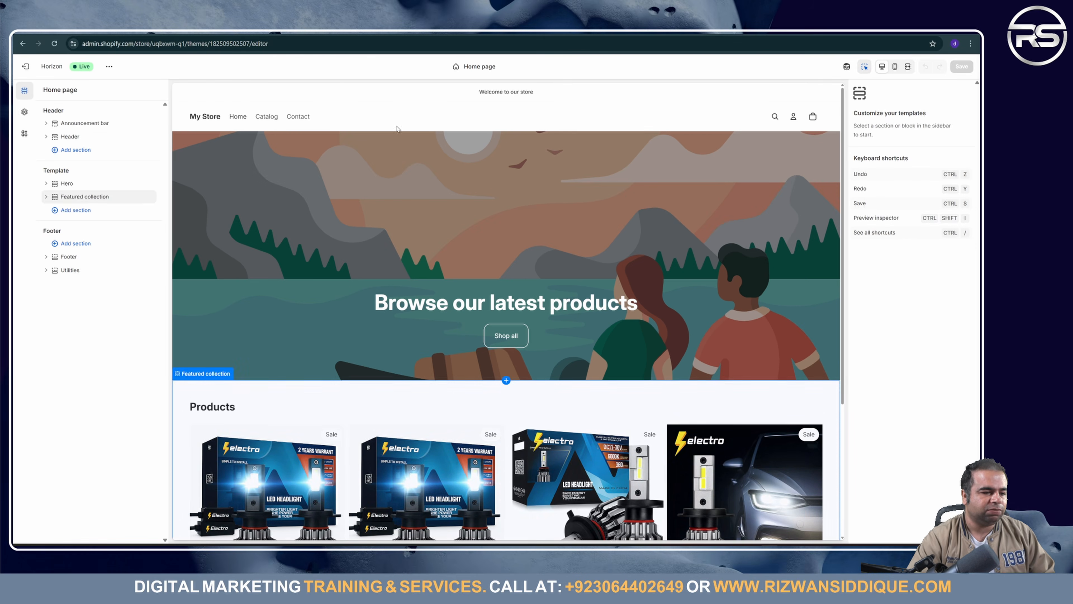
pyautogui.click(575, 100)
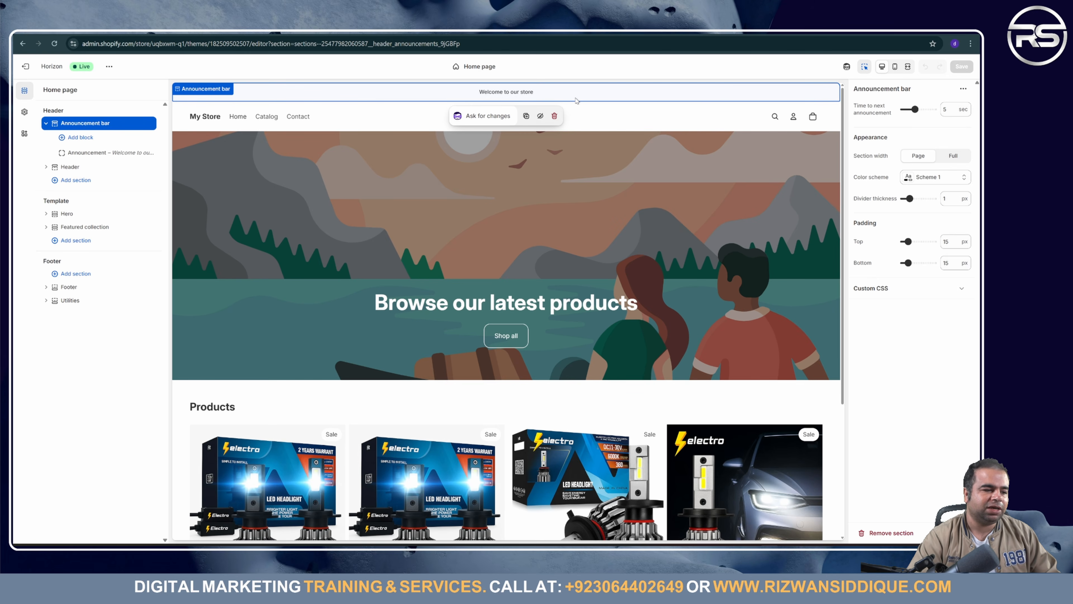
pyautogui.click(887, 90)
pyautogui.hotkey('ctrl', 'c')
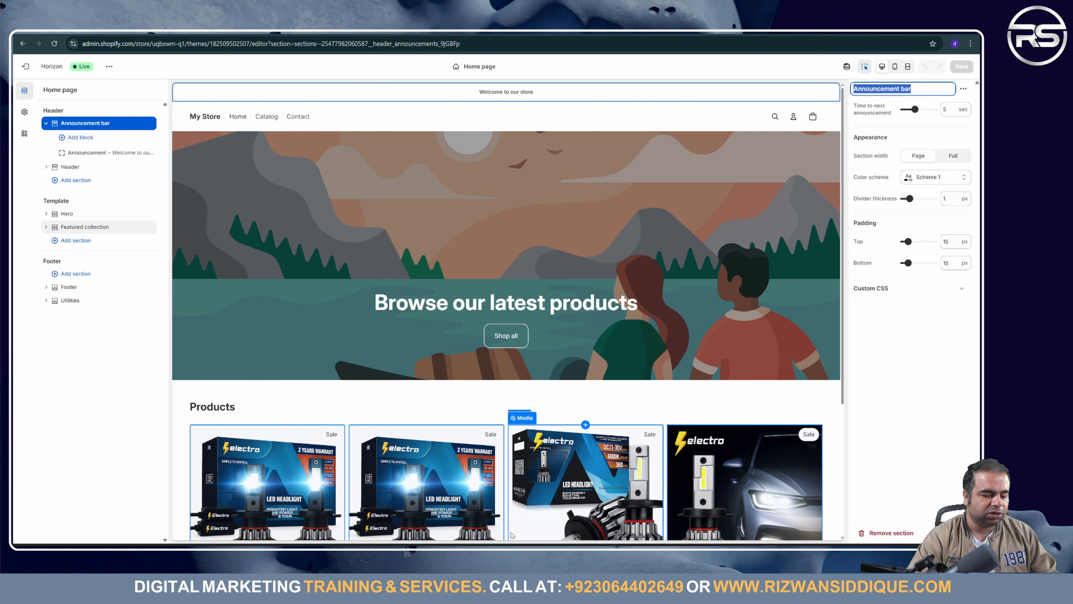
pyautogui.hotkey('alt', 'Tab')
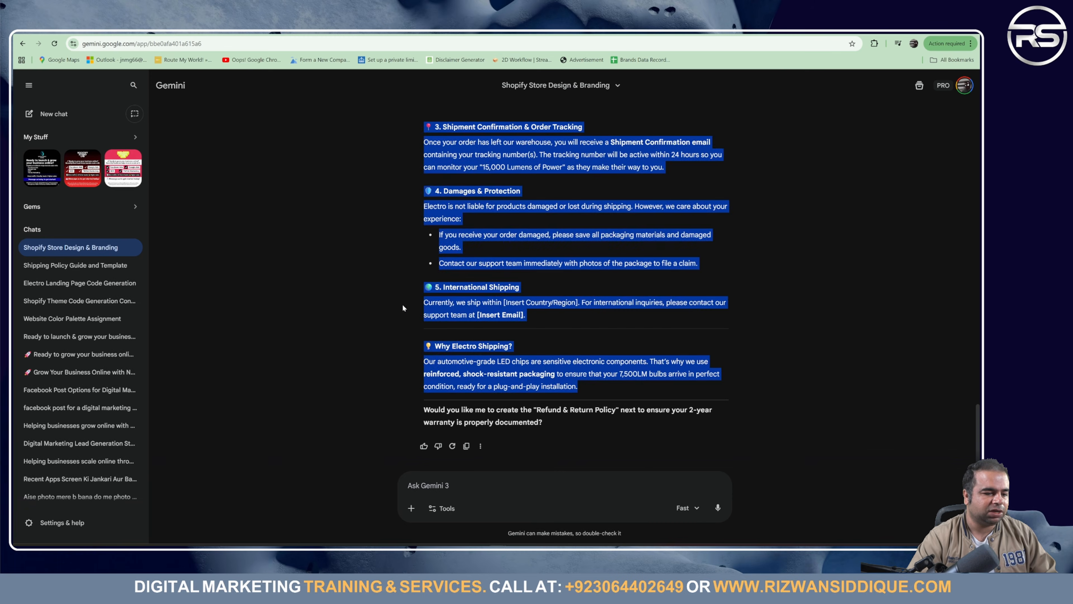
# Step: Ask Gemini for announcement bar text and select the free shipping and cash on delivery option
pyautogui.click(389, 306)
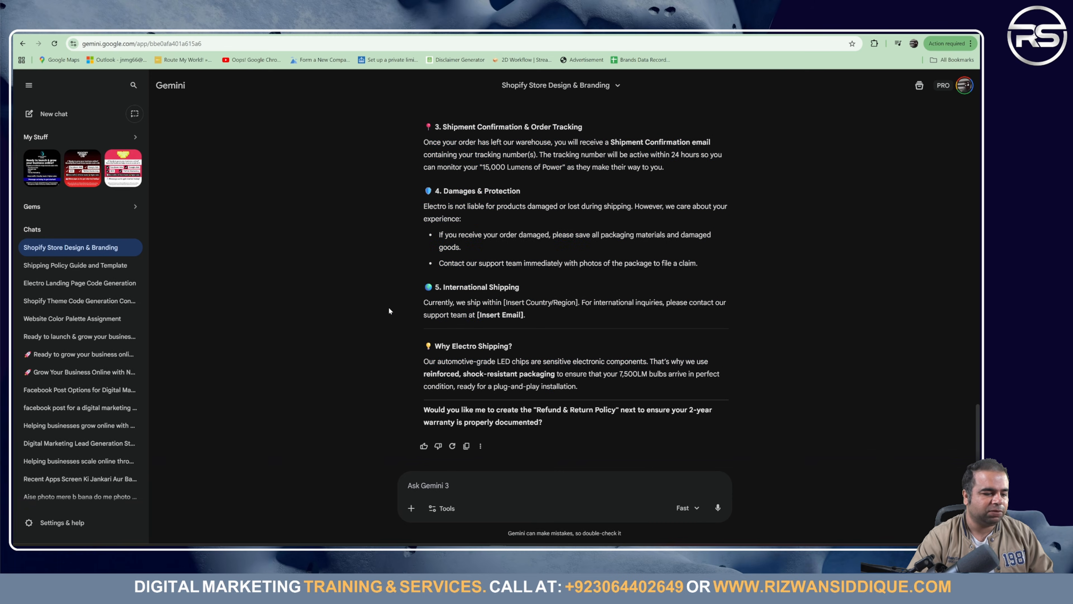
pyautogui.click(445, 490)
pyautogui.hotkey('ctrl', 'v')
pyautogui.scroll(20, 528, 309)
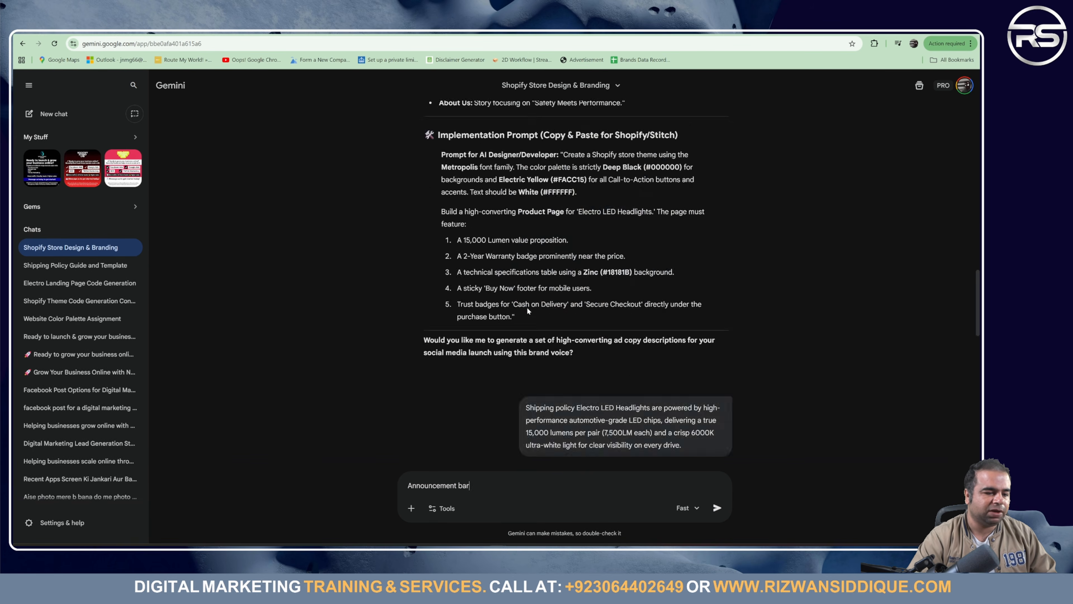
pyautogui.scroll(-8, 527, 311)
pyautogui.scroll(8, 527, 306)
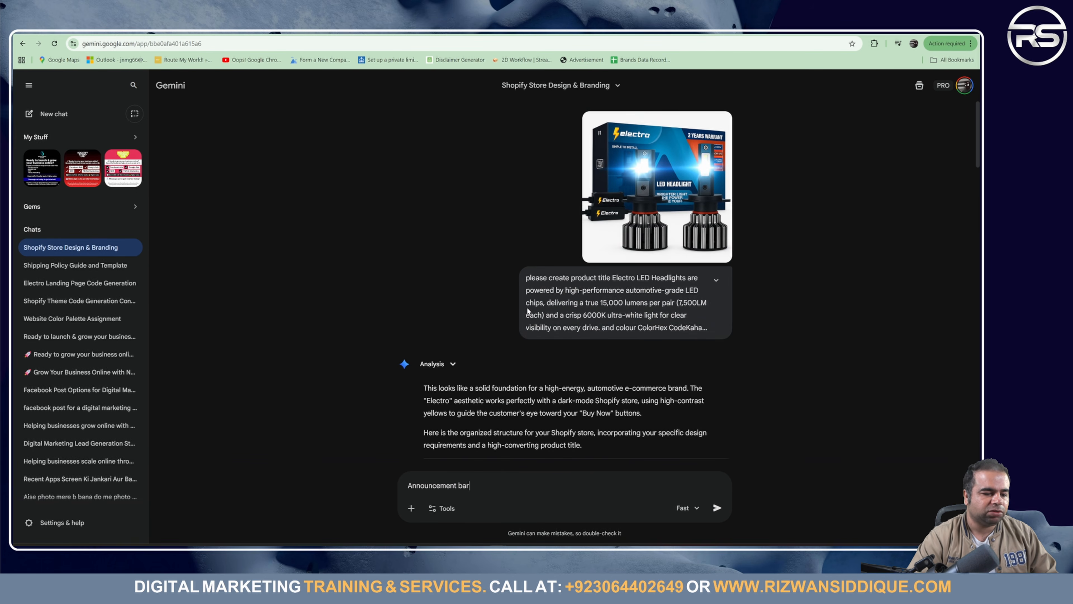
pyautogui.scroll(-5, 590, 357)
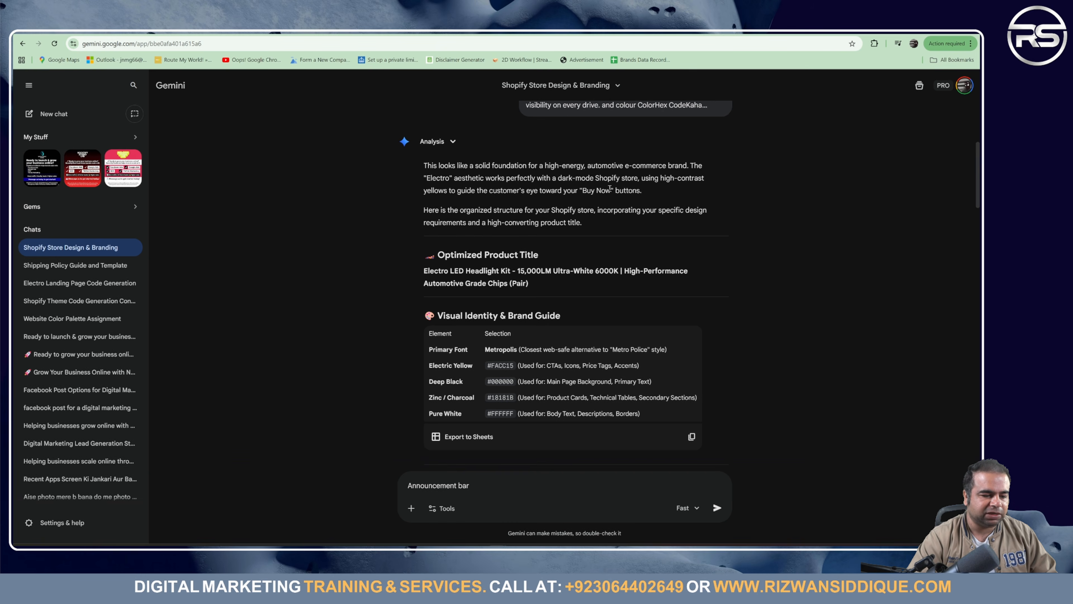
pyautogui.scroll(-5, 590, 374)
pyautogui.scroll(-20, 565, 340)
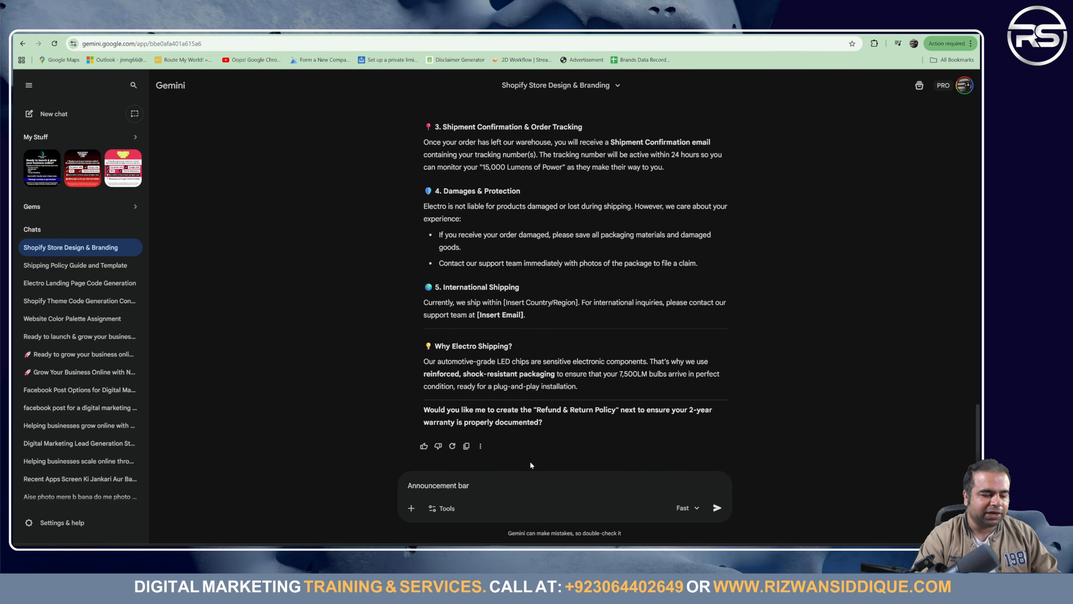
pyautogui.press('Return')
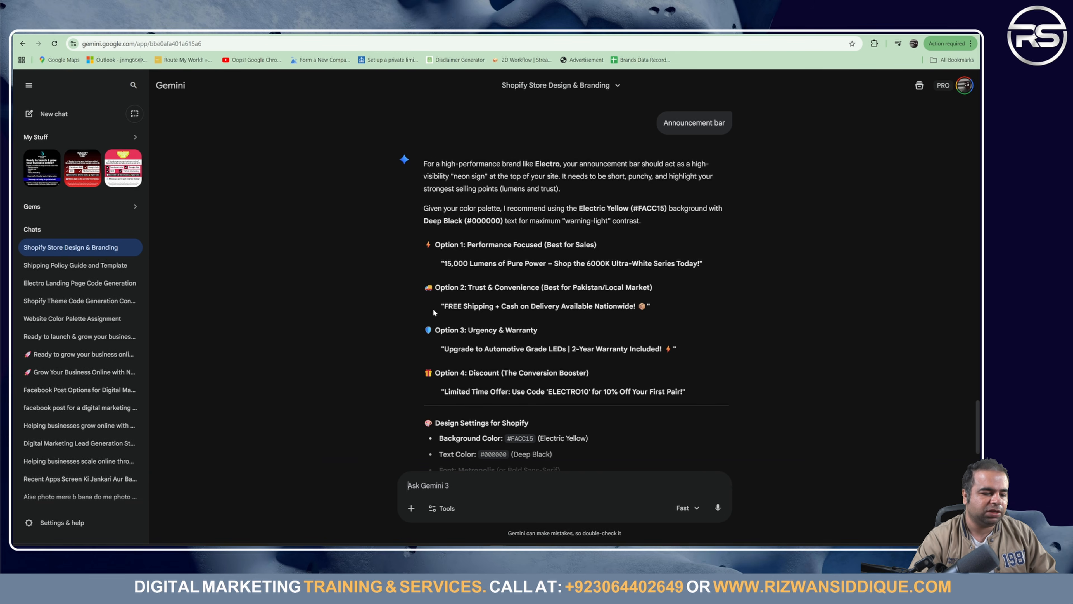
pyautogui.moveTo(440, 308); pyautogui.dragTo(659, 310)
pyautogui.hotkey('ctrl', 'c')
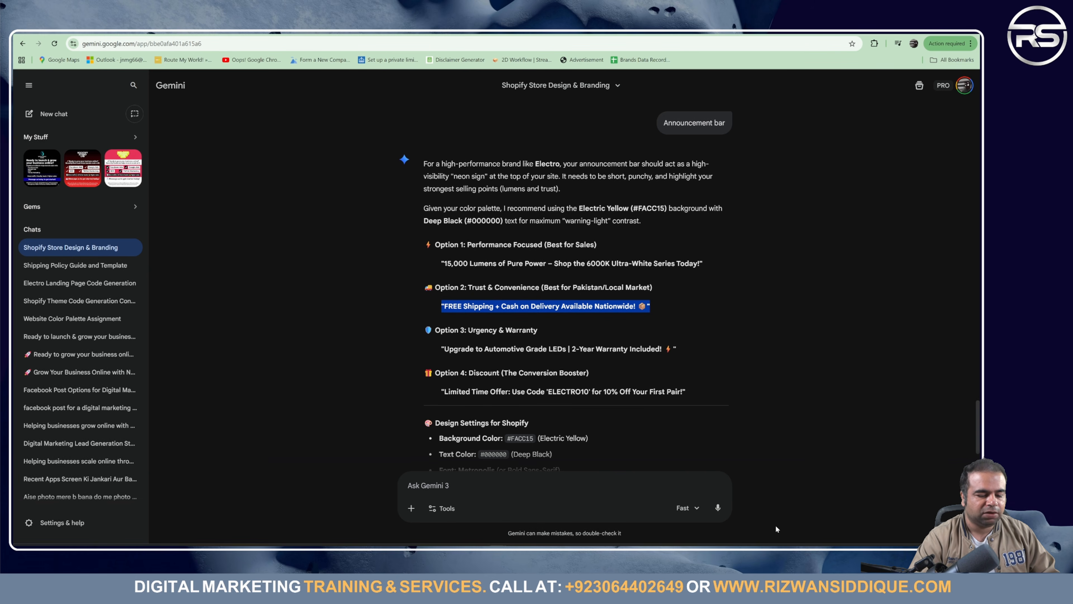
pyautogui.click(769, 548)
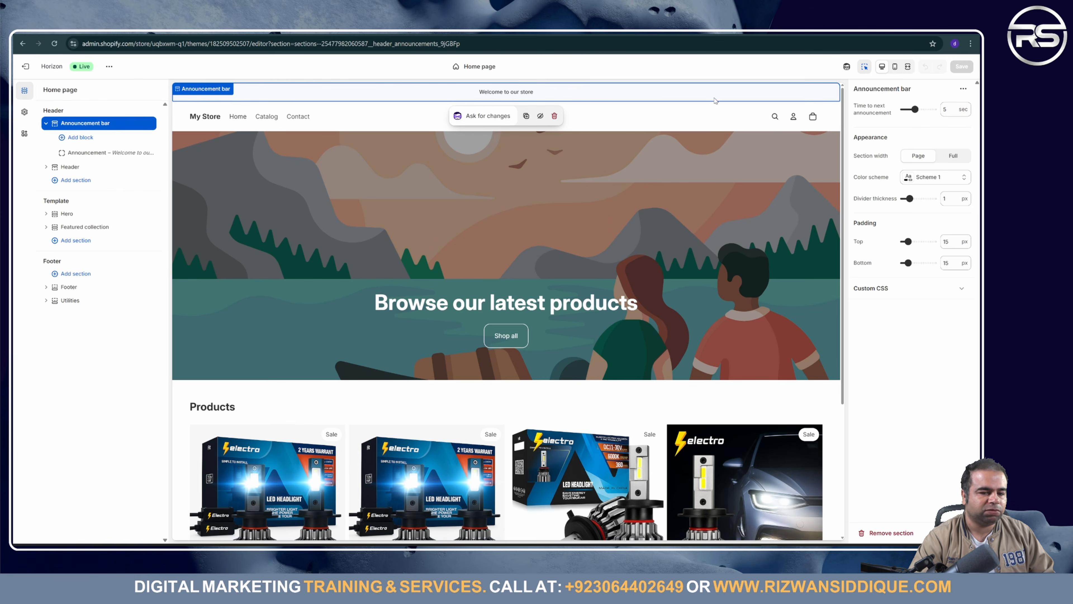
# Step: Replace the announcement text with 'FREE Shipping + Cash on Delivery Available Nationwide!'
pyautogui.click(101, 153)
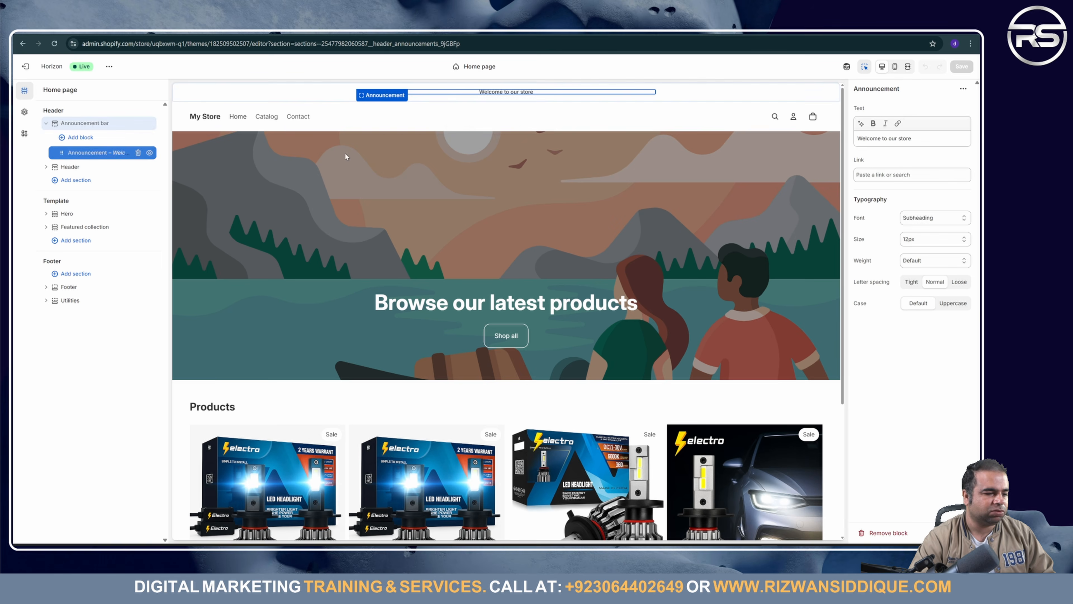
pyautogui.click(898, 143)
pyautogui.hotkey('ctrl', 'a')
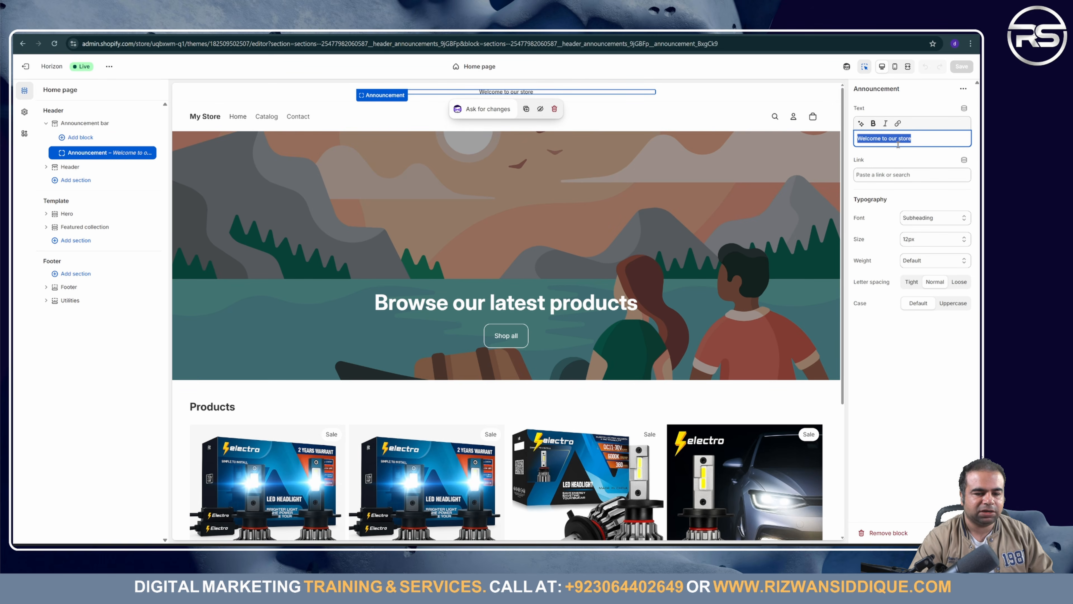
pyautogui.hotkey('ctrl', 'v')
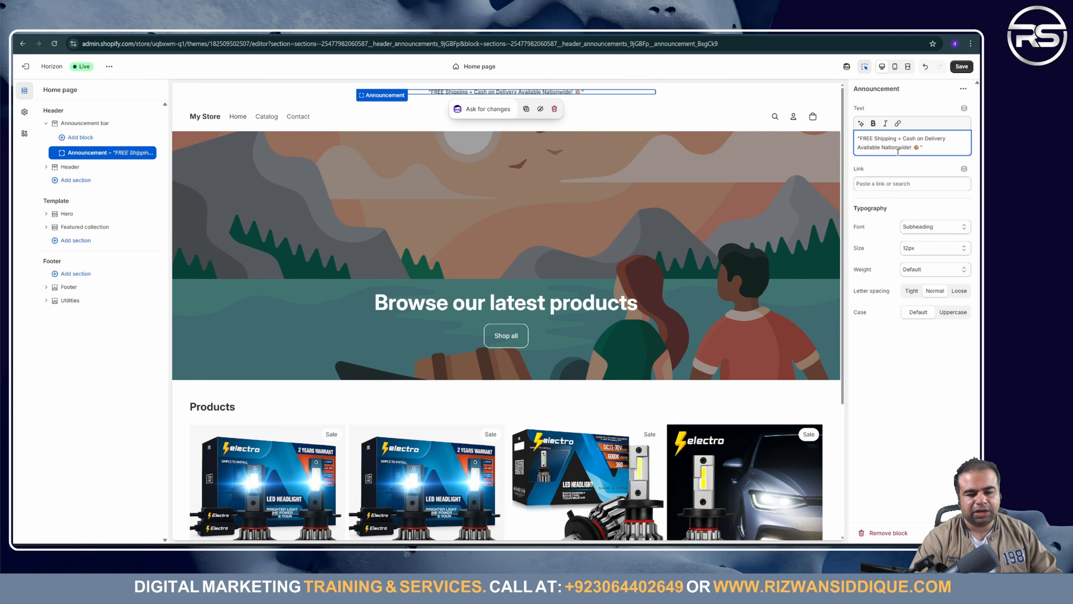
pyautogui.click(907, 171)
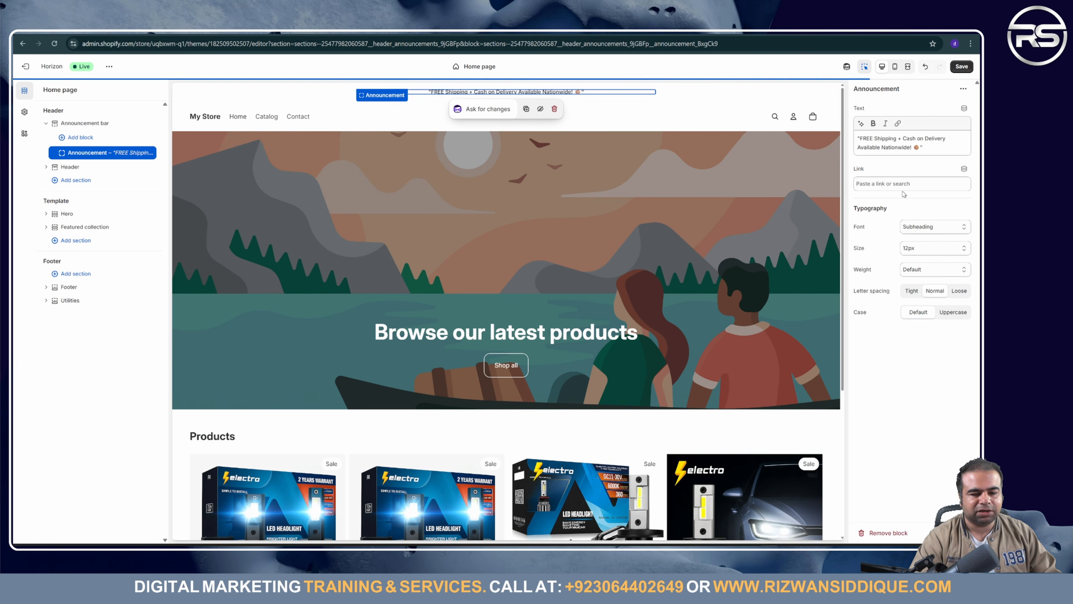
# Step: Link the announcement to the Shop collection and save the theme
pyautogui.click(925, 182)
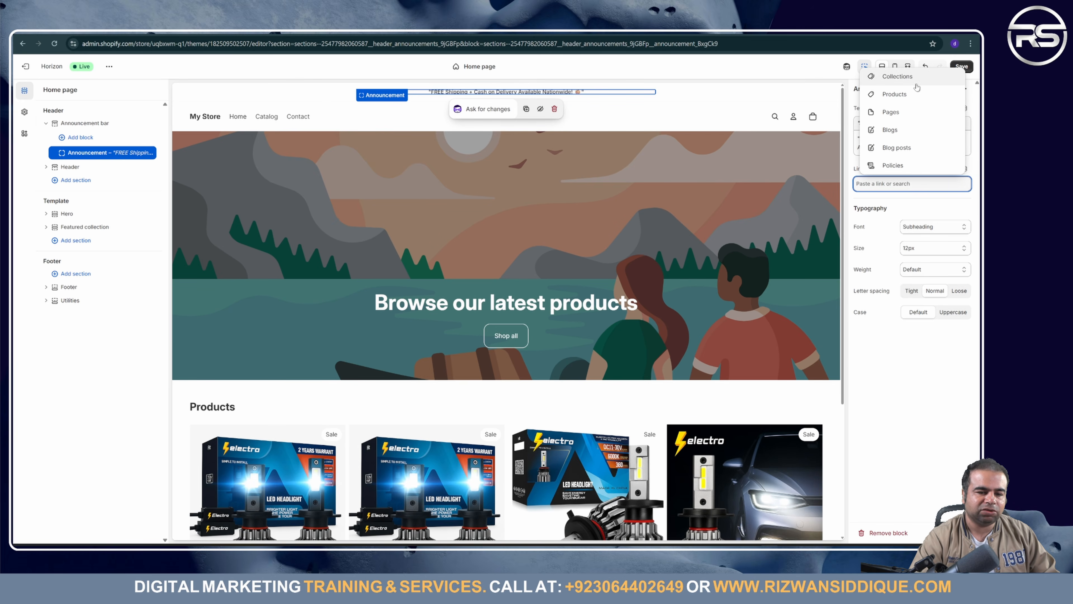
pyautogui.click(897, 76)
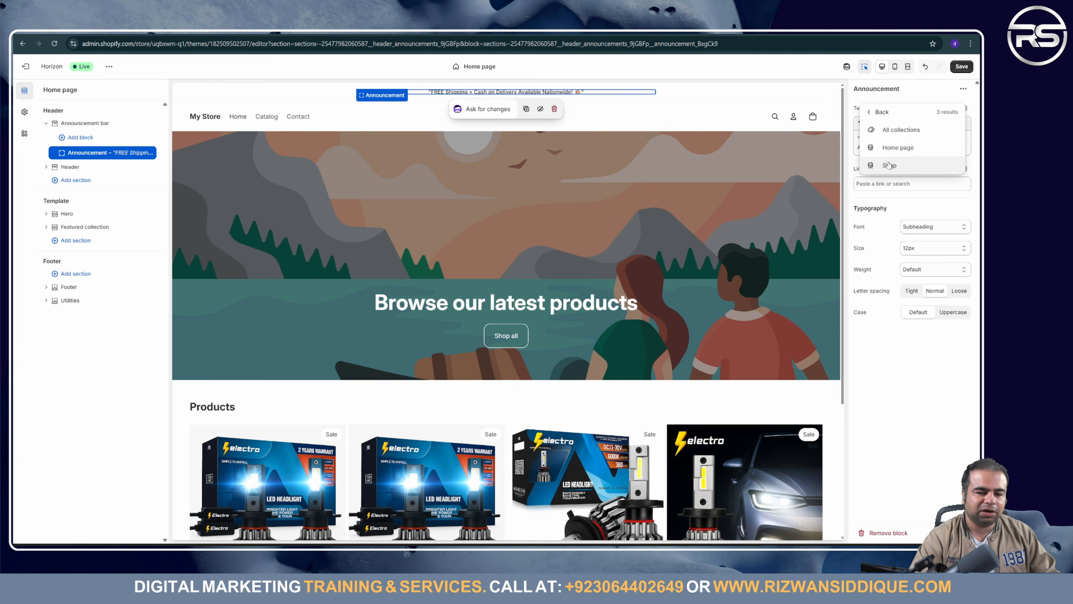
pyautogui.click(890, 165)
pyautogui.click(959, 67)
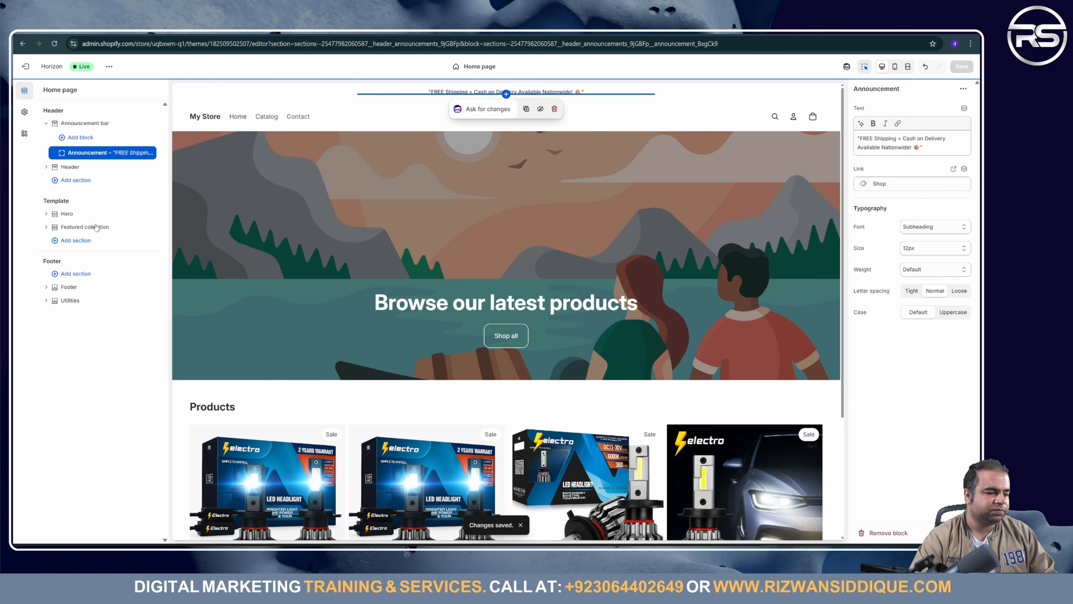
pyautogui.click(84, 214)
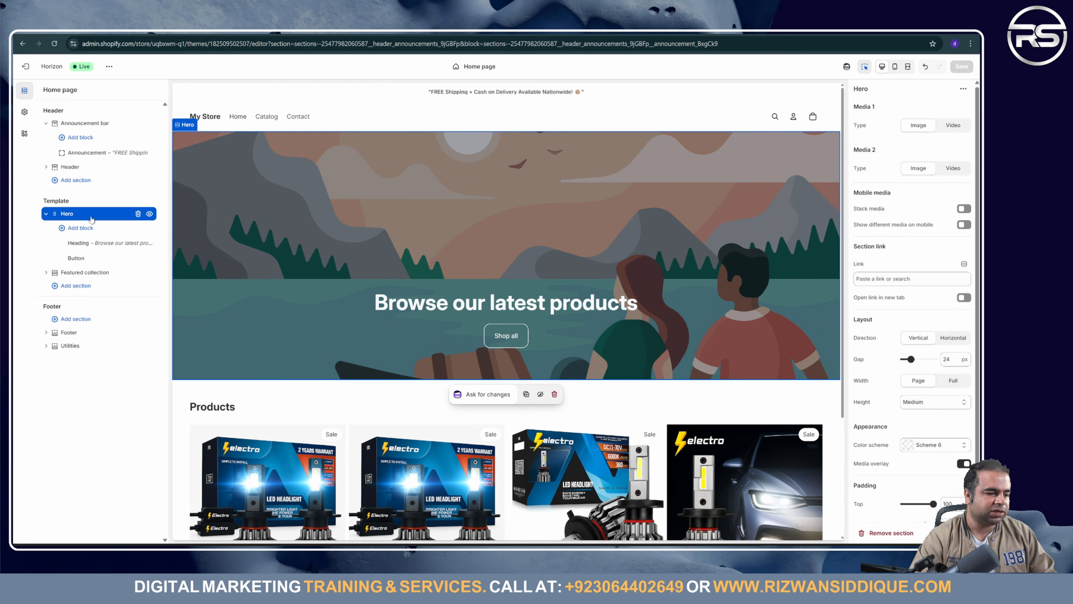
# Step: Delete the Hero section so Featured collection sits directly below the header
pyautogui.click(137, 215)
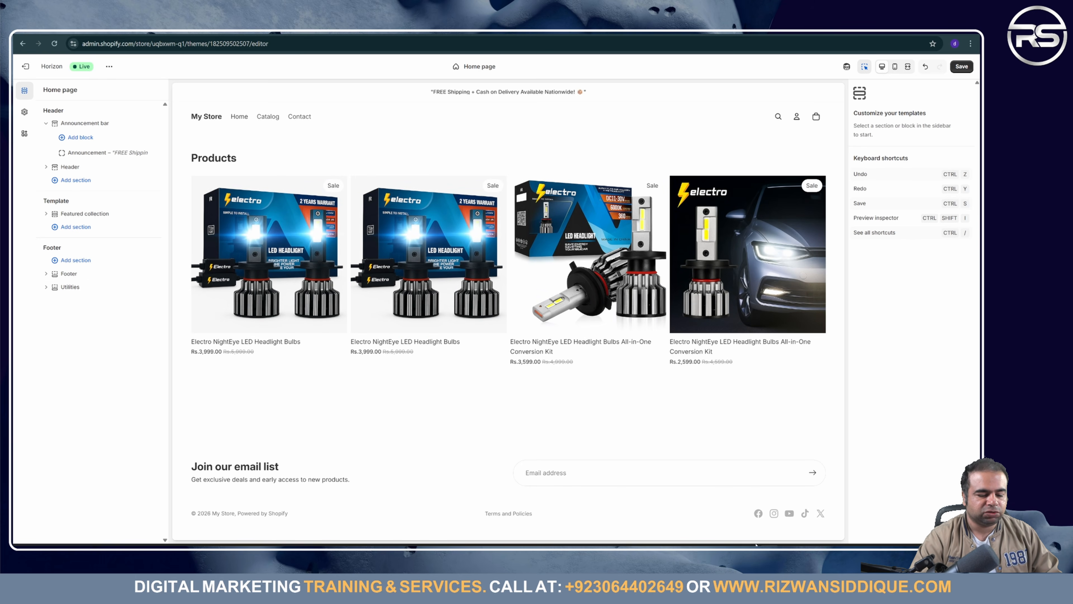
pyautogui.moveTo(750, 550)
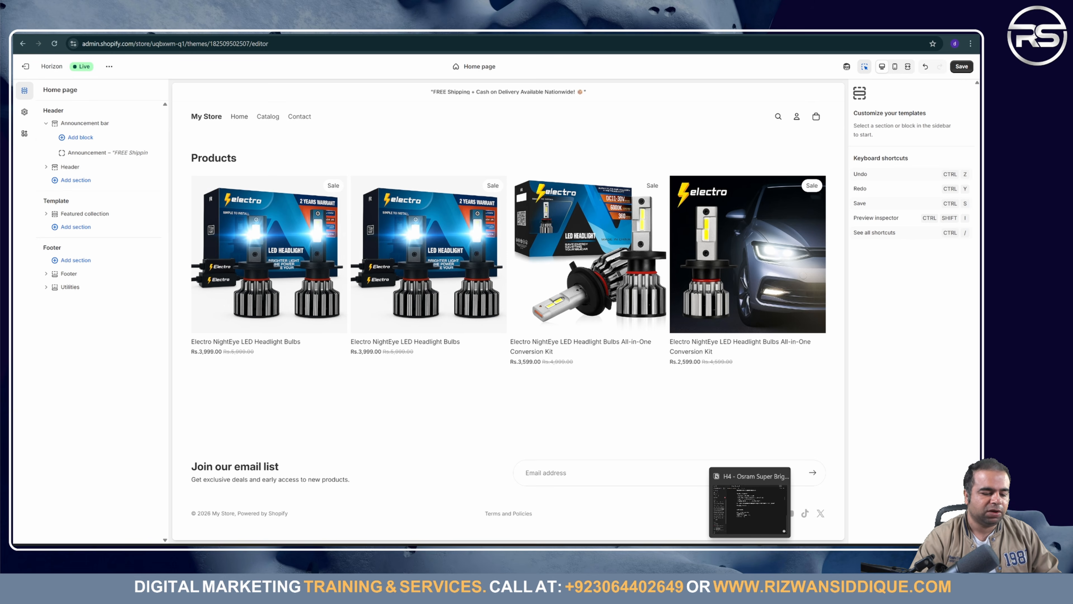
# Step: Switch to Notion and open the electric notes page
pyautogui.click(750, 550)
pyautogui.scroll(8, 384, 344)
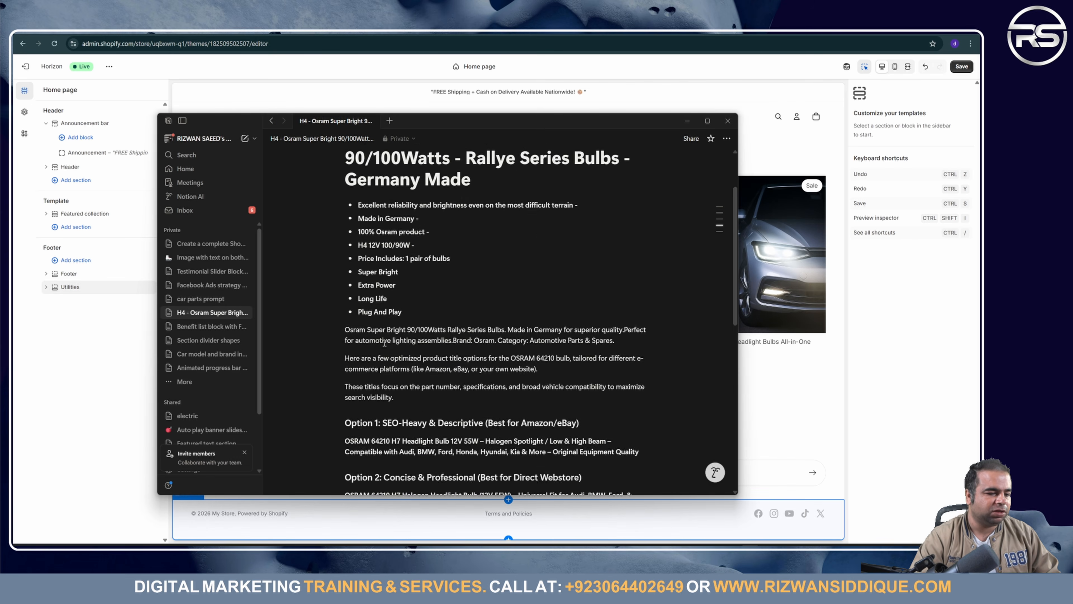
pyautogui.scroll(1, 385, 343)
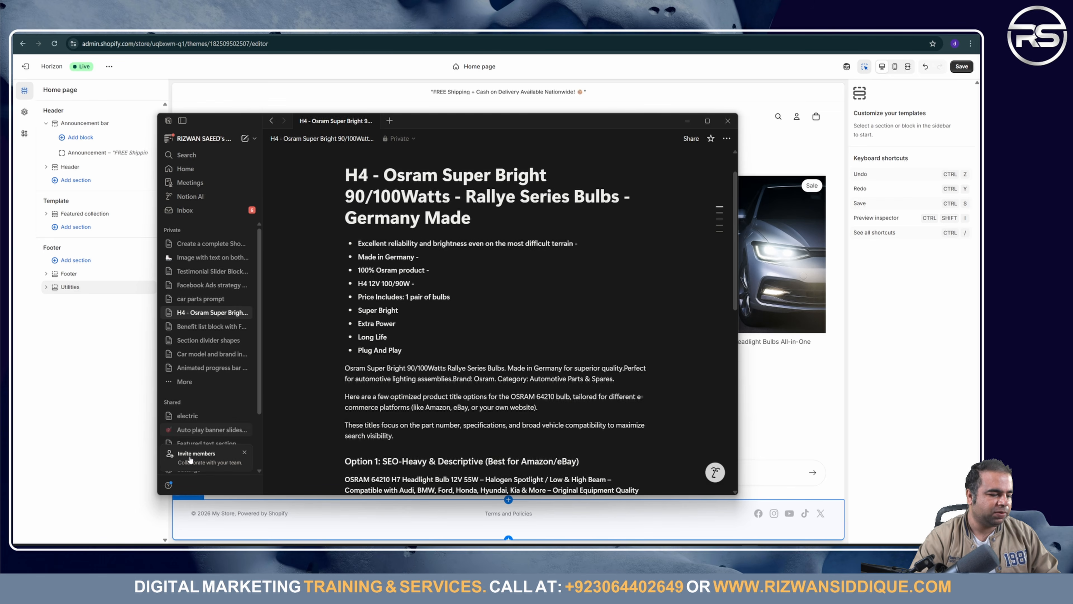
pyautogui.click(187, 416)
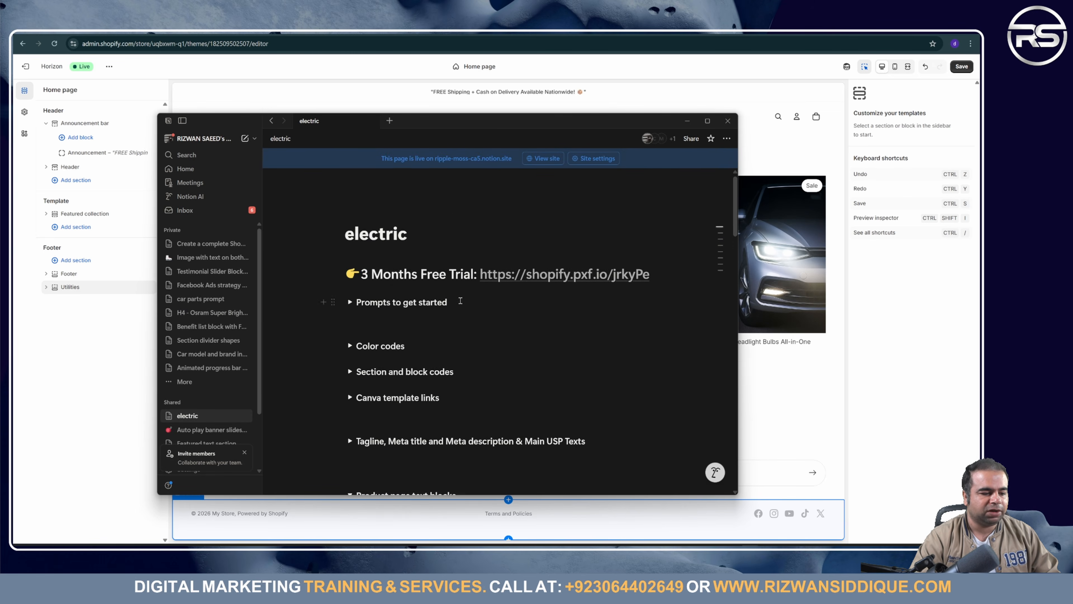
pyautogui.scroll(-5, 464, 305)
pyautogui.scroll(-15, 464, 306)
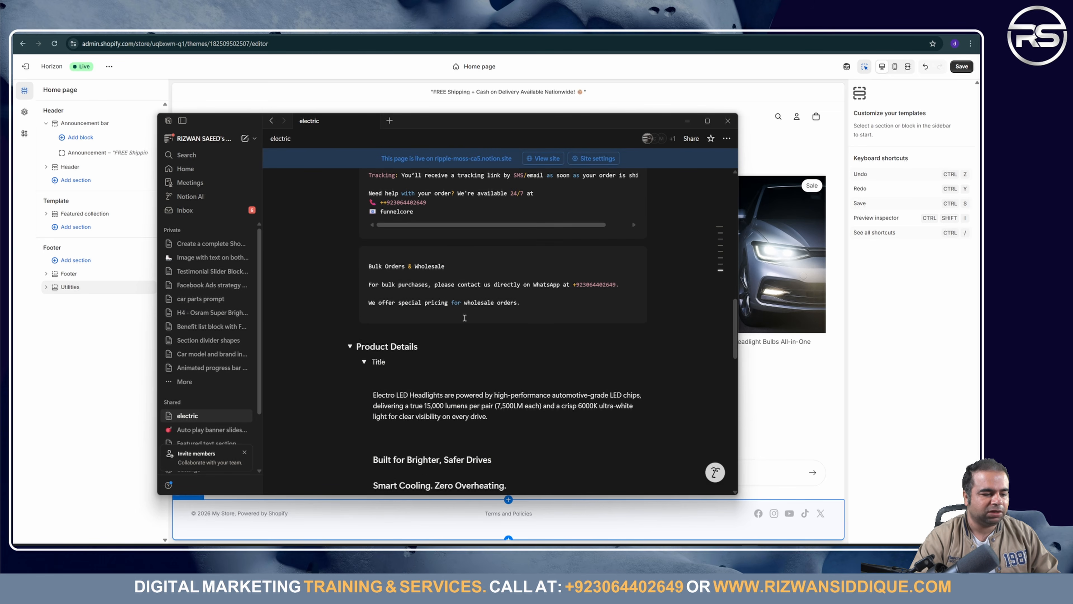
pyautogui.scroll(15, 357, 345)
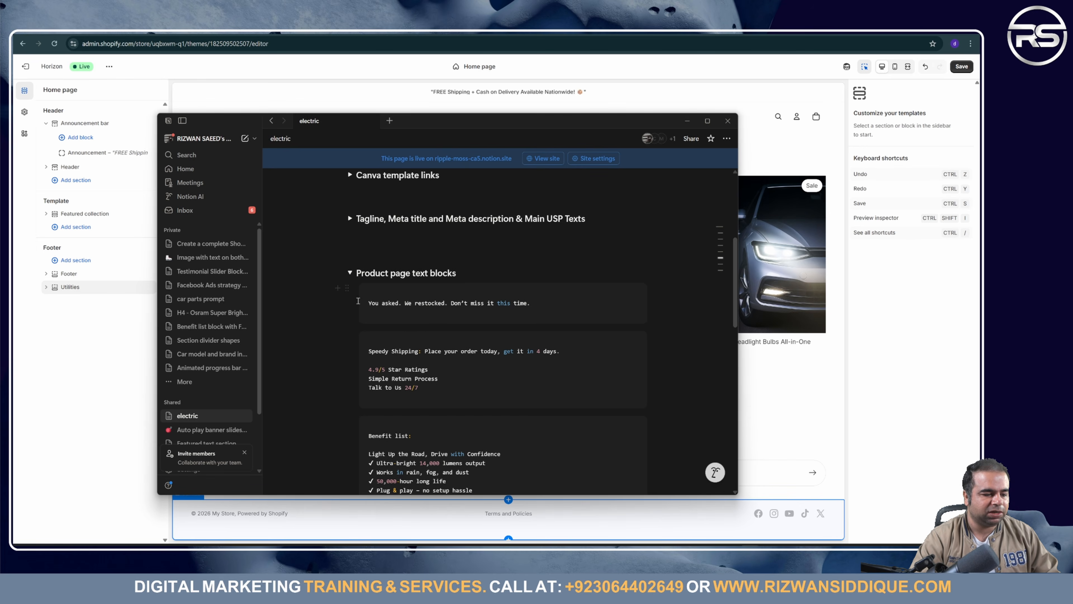
# Step: Collapse the 'Product page text blocks' toggle on the electric page
pyautogui.click(350, 273)
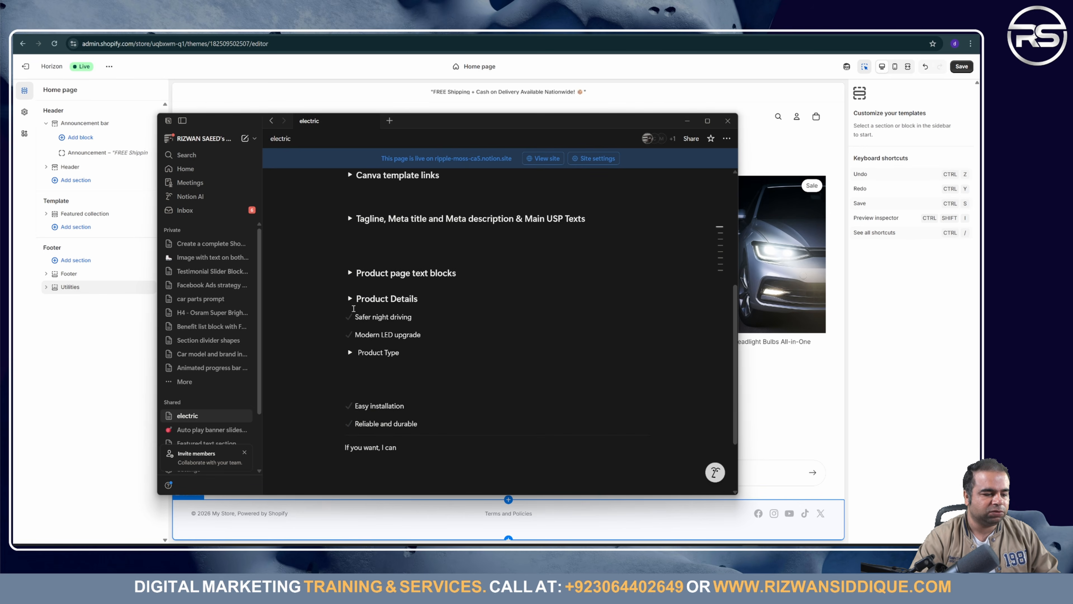
pyautogui.scroll(-2, 354, 308)
pyautogui.scroll(5, 354, 313)
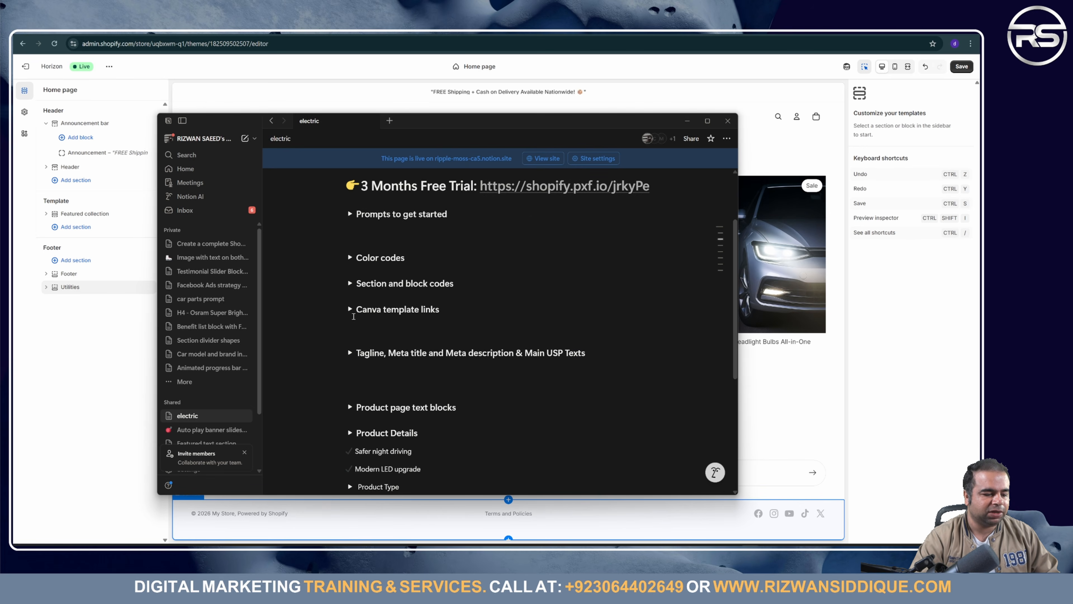
pyautogui.scroll(-5, 354, 316)
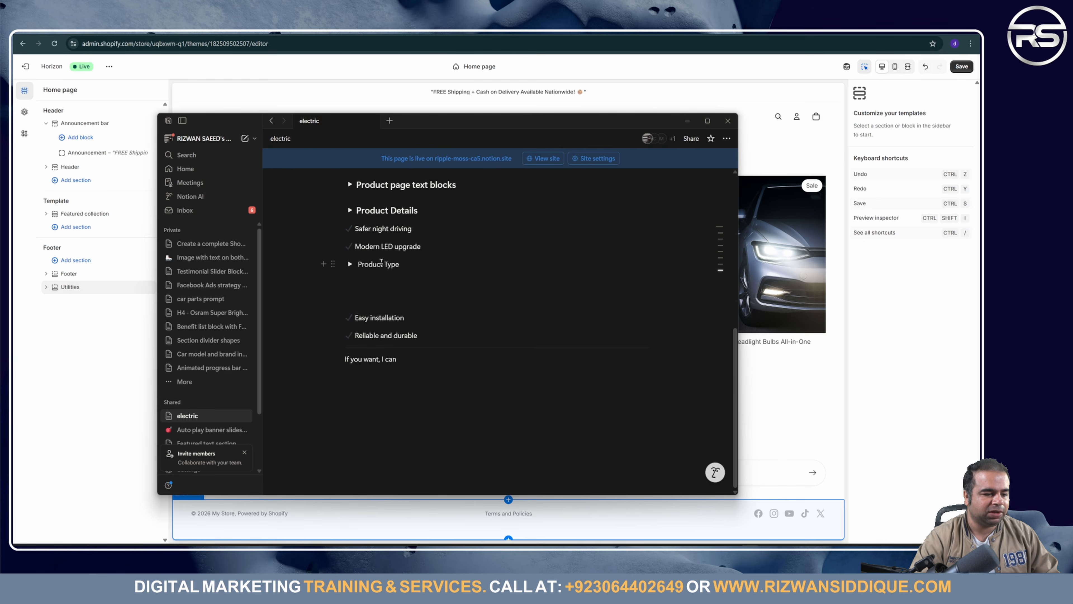
pyautogui.scroll(5, 391, 258)
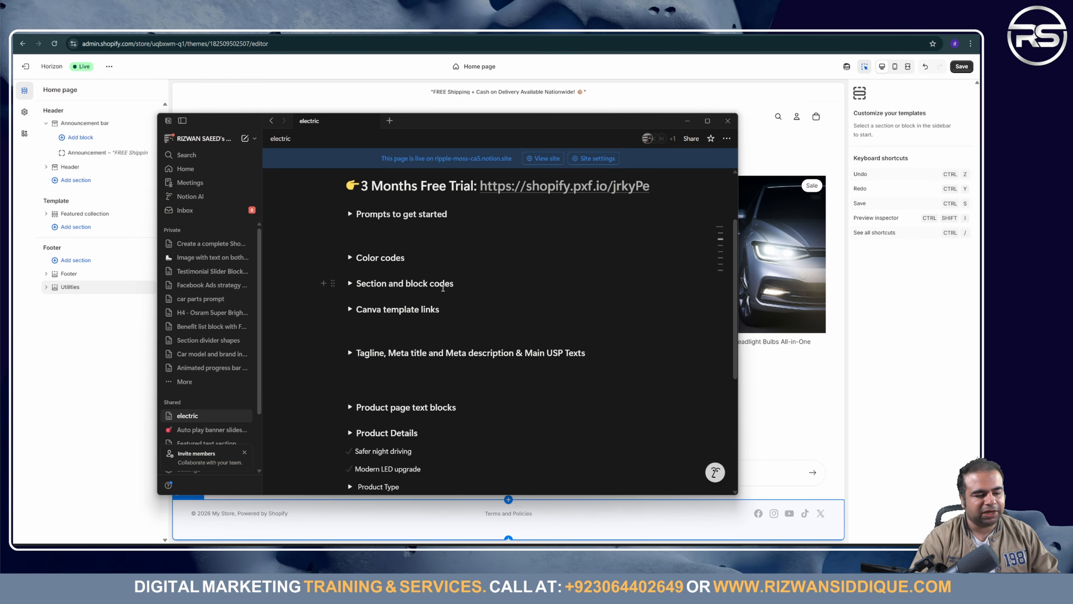
# Step: Find the Auto-play slideshow banner code under Section and block codes, select 'auto play banner', then minimize Notion
pyautogui.click(348, 283)
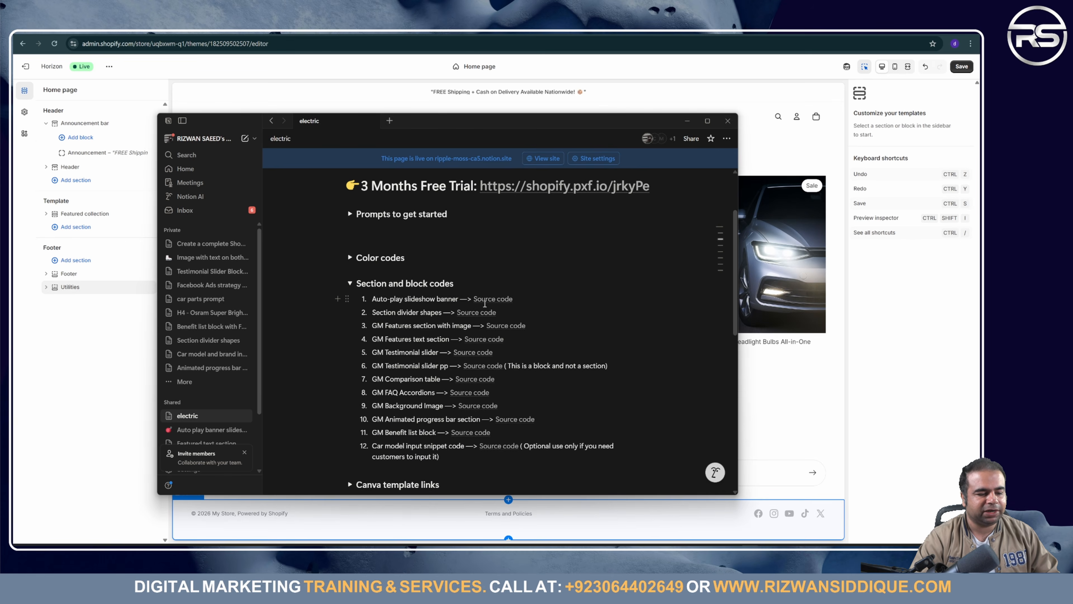
pyautogui.moveTo(492, 300)
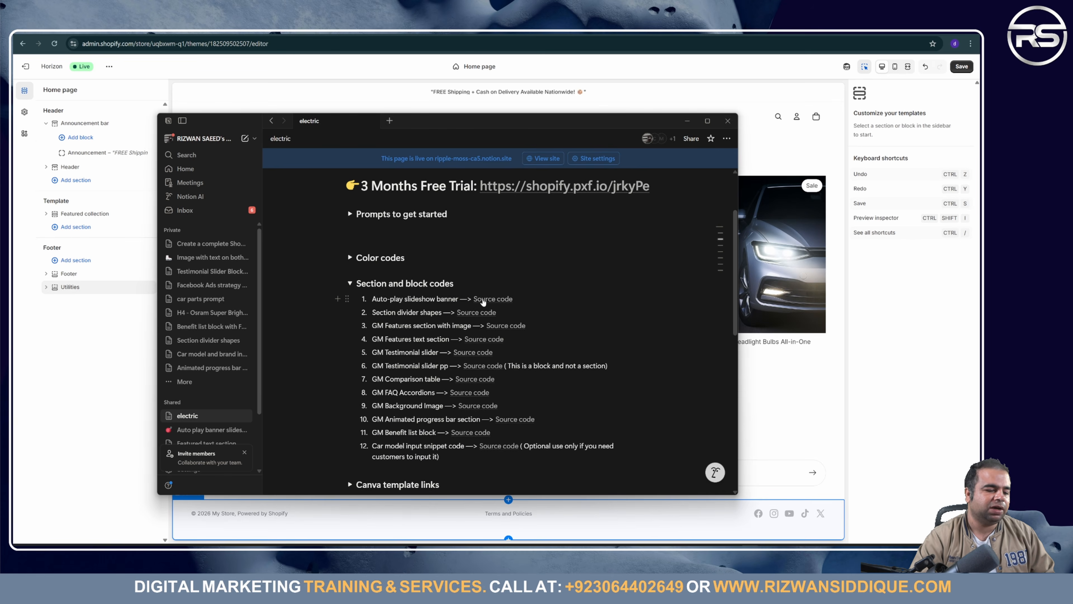
pyautogui.click(486, 301)
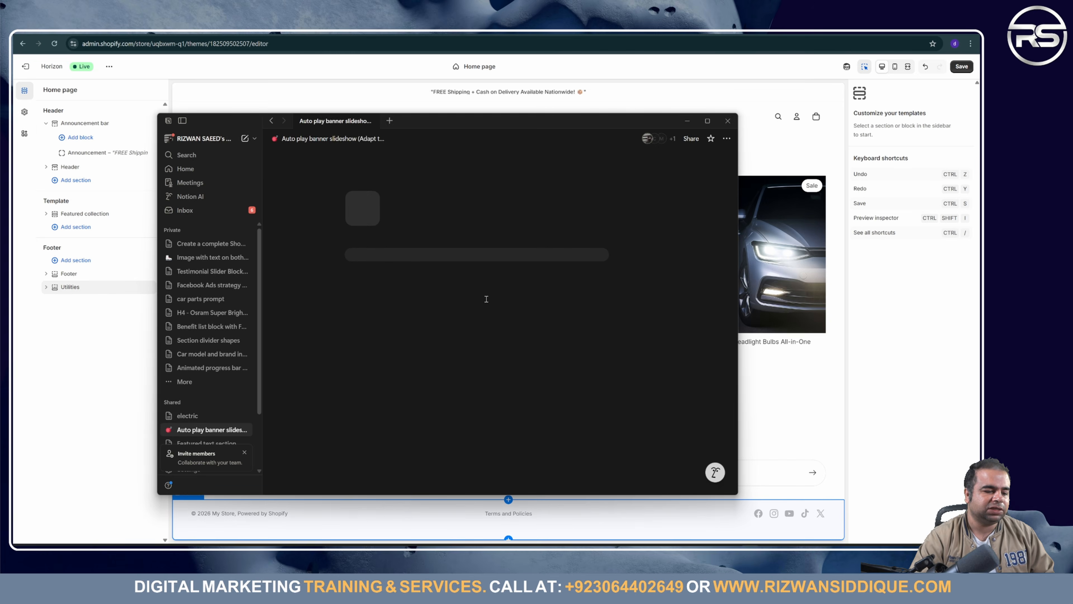
pyautogui.scroll(-5, 471, 312)
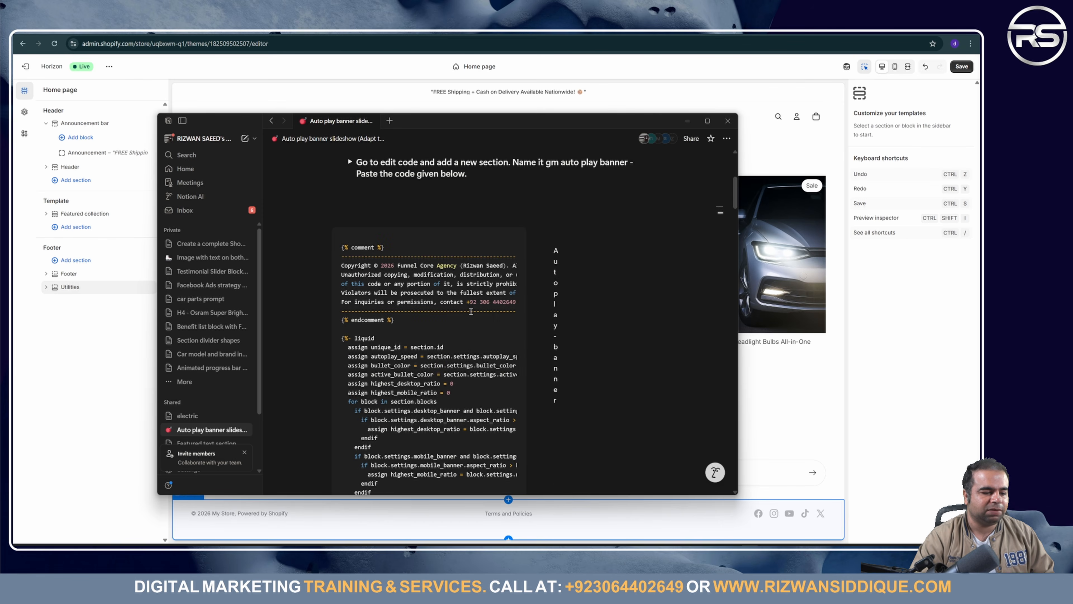
pyautogui.scroll(5, 471, 311)
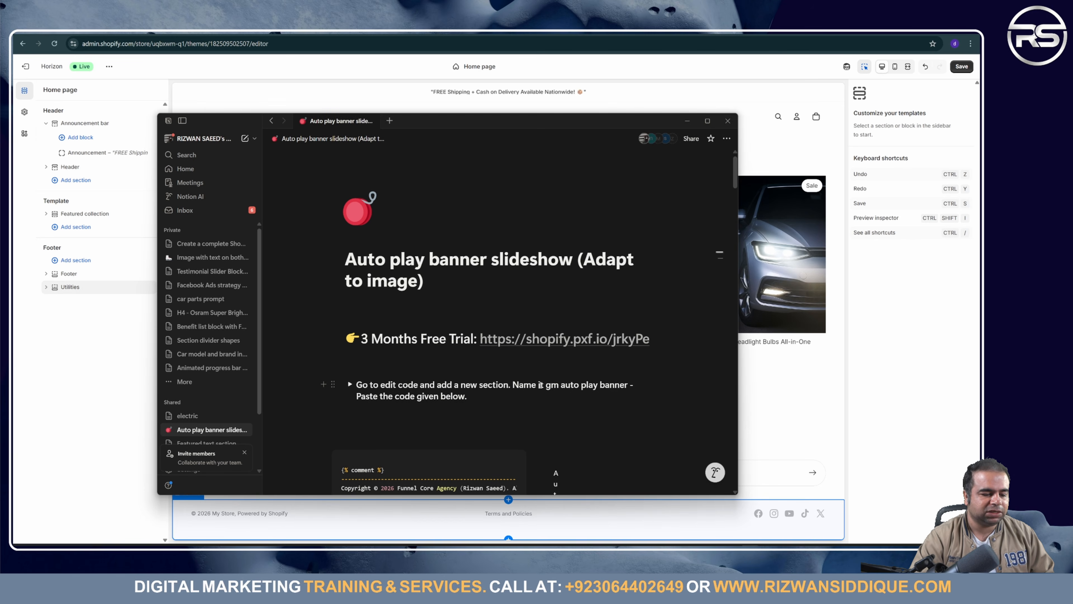
pyautogui.moveTo(546, 386); pyautogui.dragTo(625, 385)
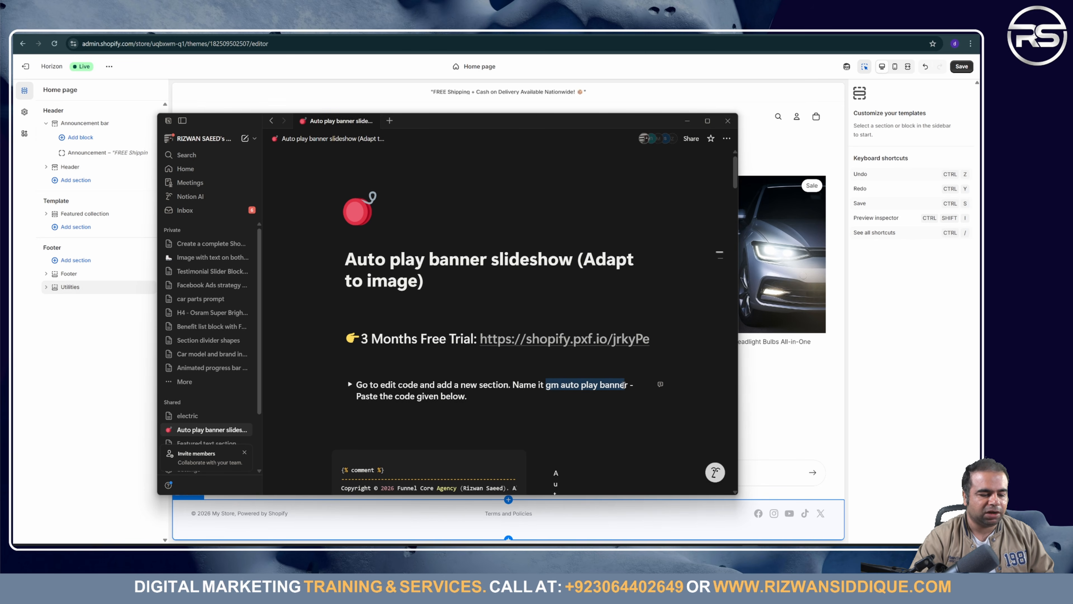
pyautogui.click(571, 393)
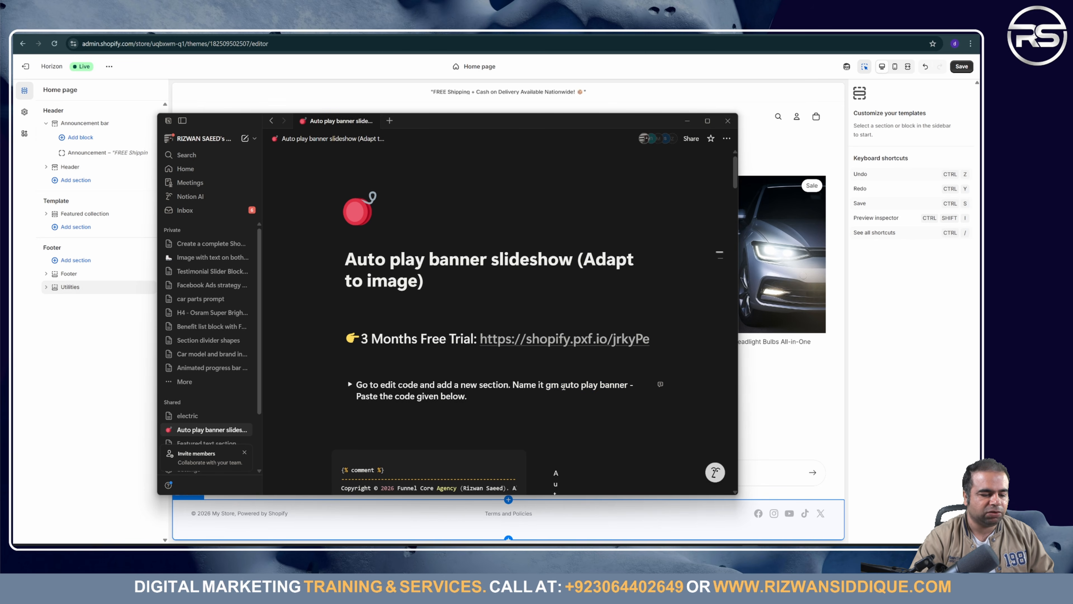
pyautogui.moveTo(561, 385); pyautogui.dragTo(628, 385)
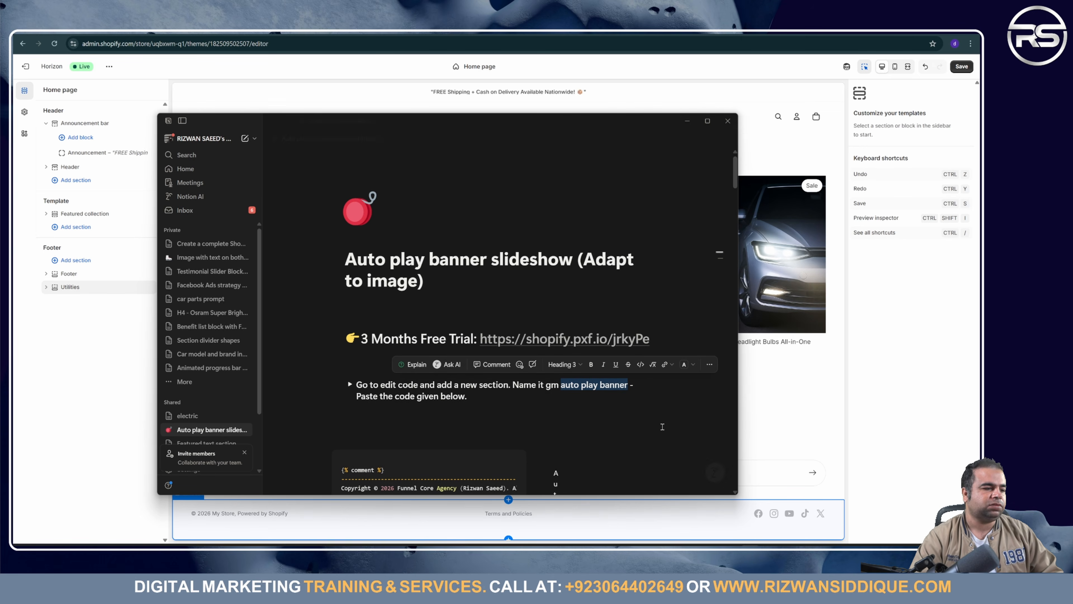
pyautogui.click(400, 66)
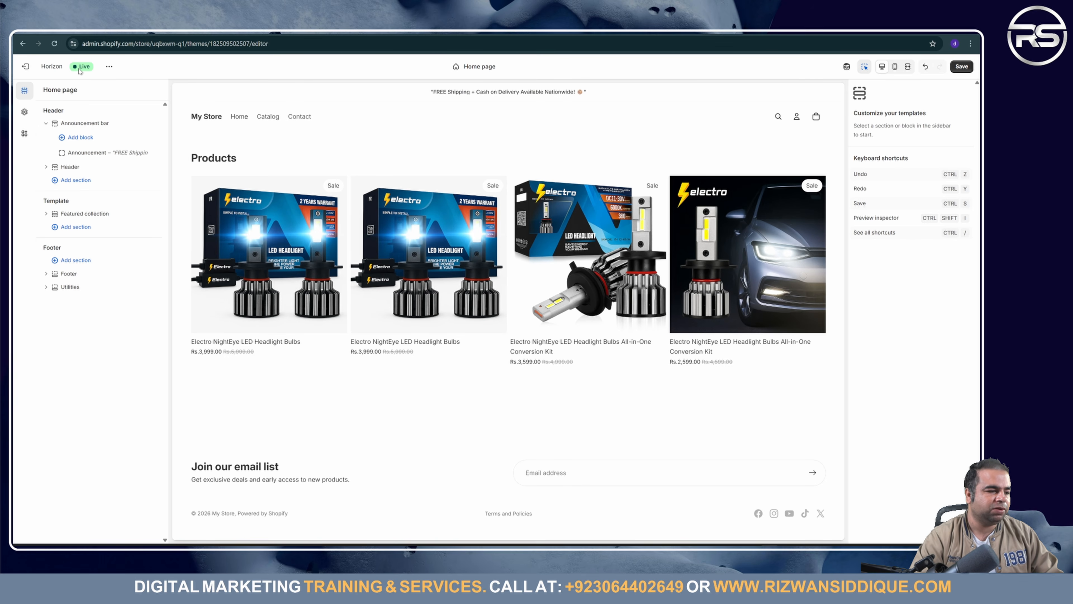
# Step: Choose Edit code from the Horizon theme's '...' actions menu
pyautogui.click(109, 69)
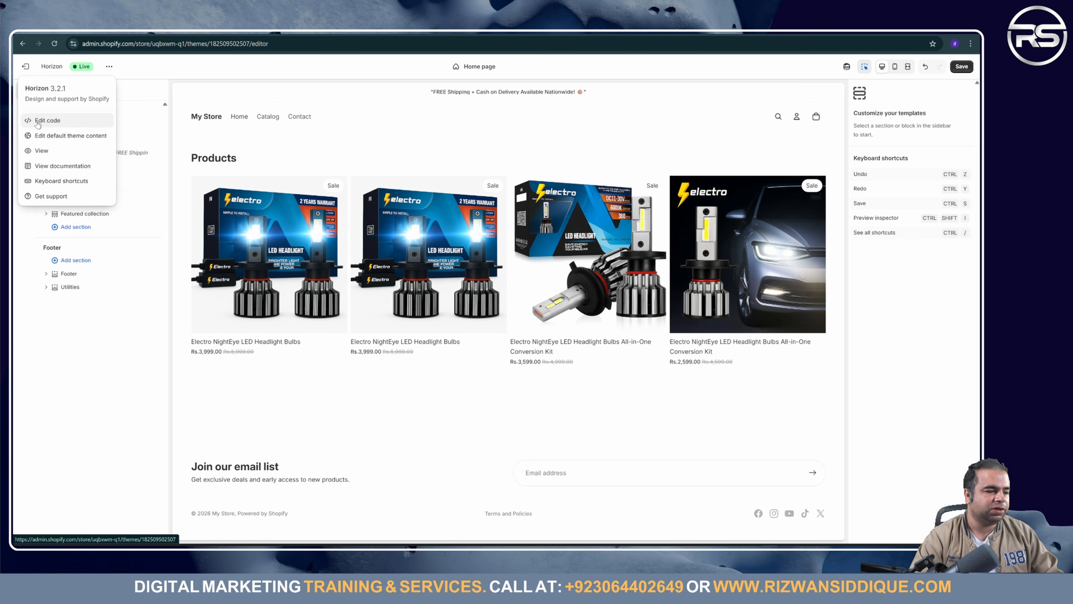
pyautogui.click(59, 122)
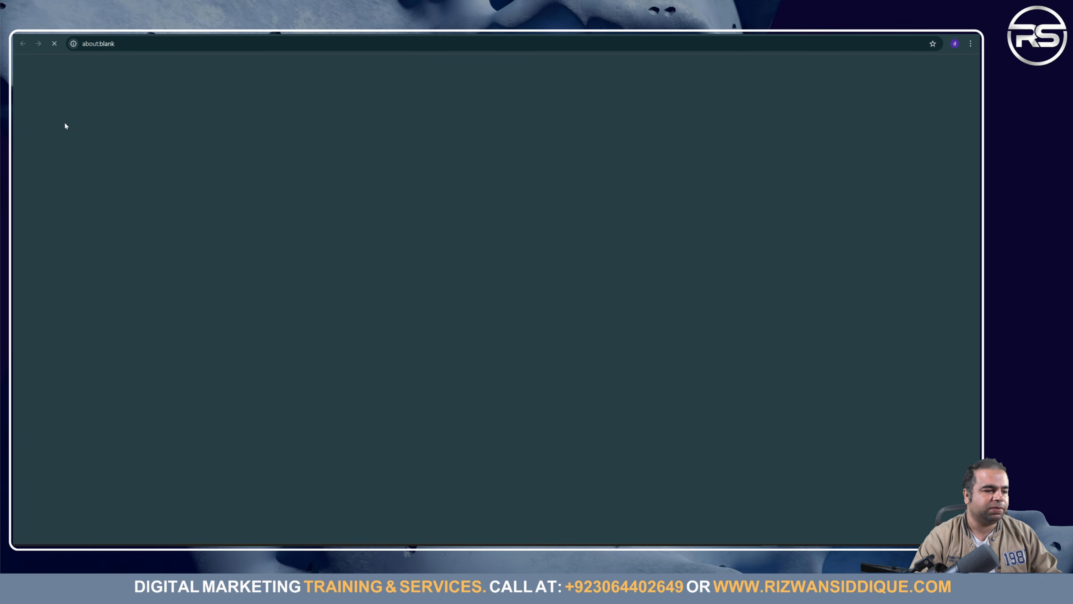
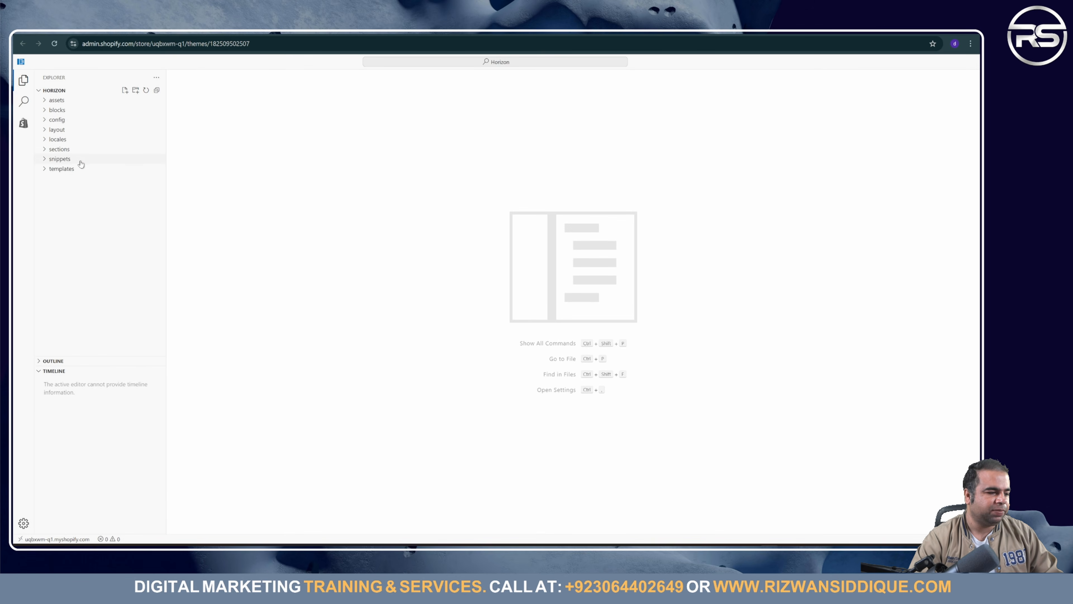
# Step: Create a new section file named autoplaybanner.liquid in the Horizon theme's sections folder
pyautogui.click(44, 149)
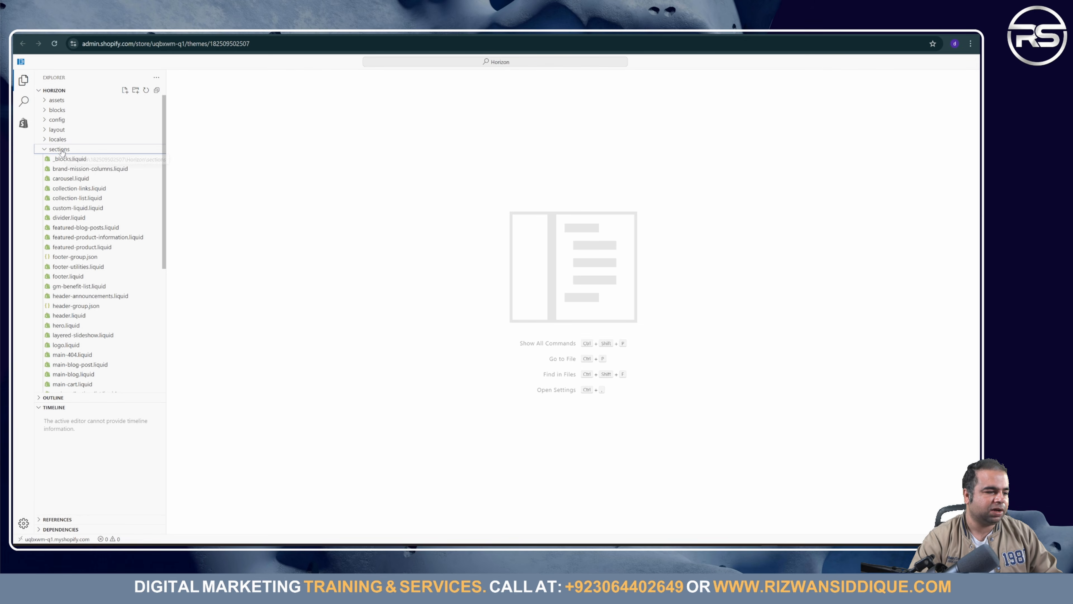
pyautogui.click(124, 90)
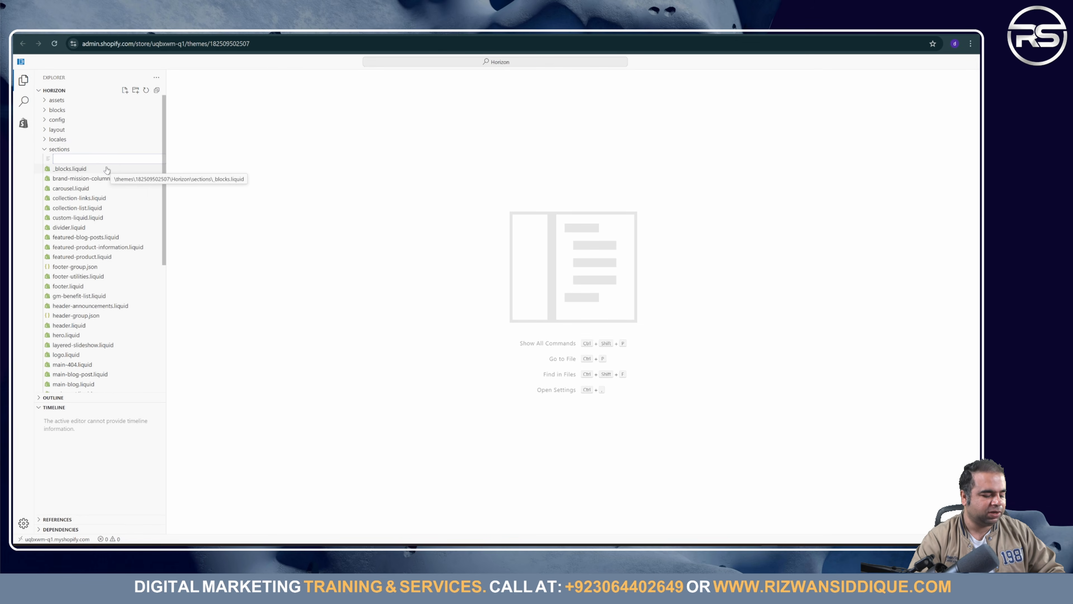
pyautogui.write('auto play banner')
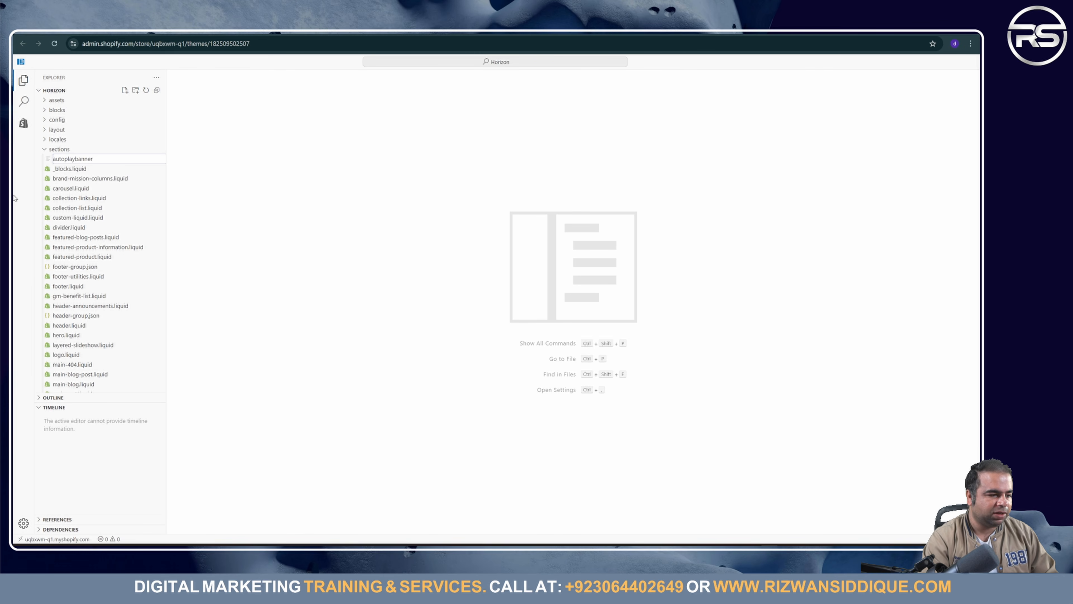
pyautogui.write('qui')
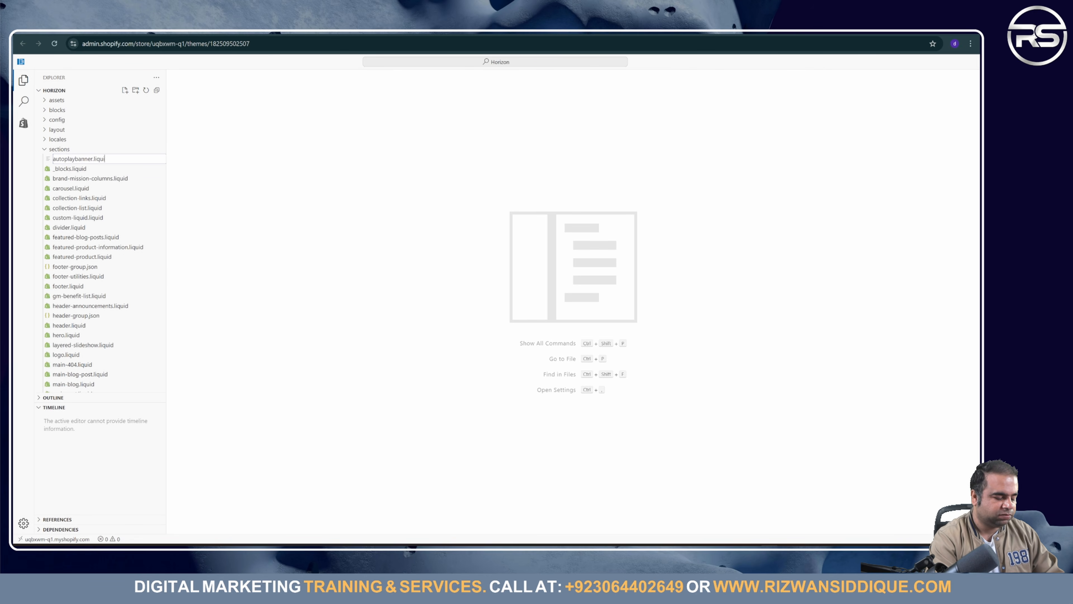
pyautogui.write('d')
pyautogui.press('Return')
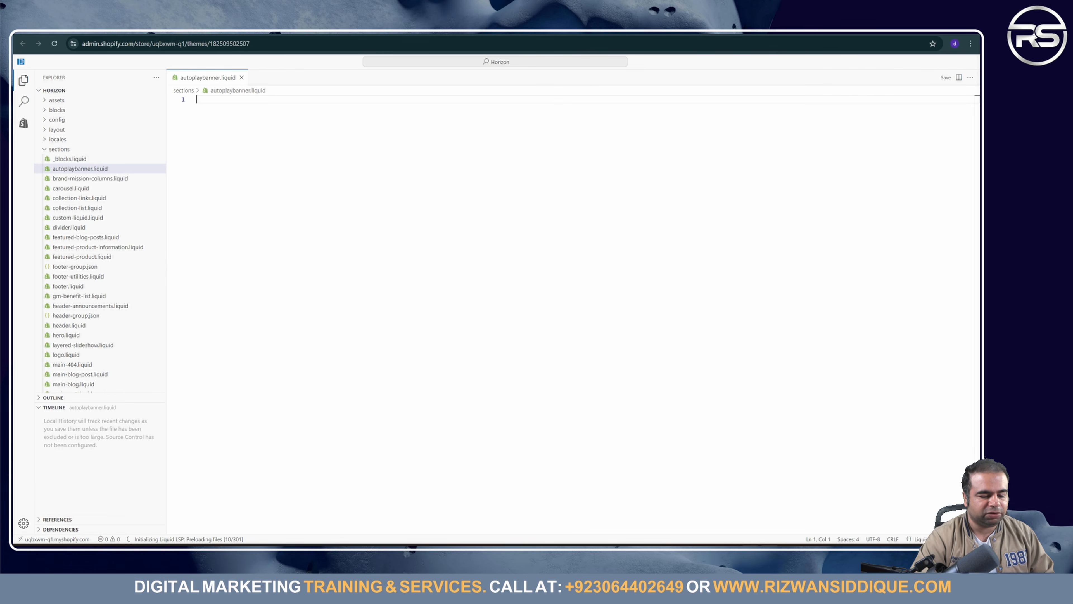
# Step: Copy the Autoplay Banner code from Notion, paste it into autoplaybanner.liquid, and save
pyautogui.hotkey('alt', 'Tab')
pyautogui.scroll(-5, 484, 377)
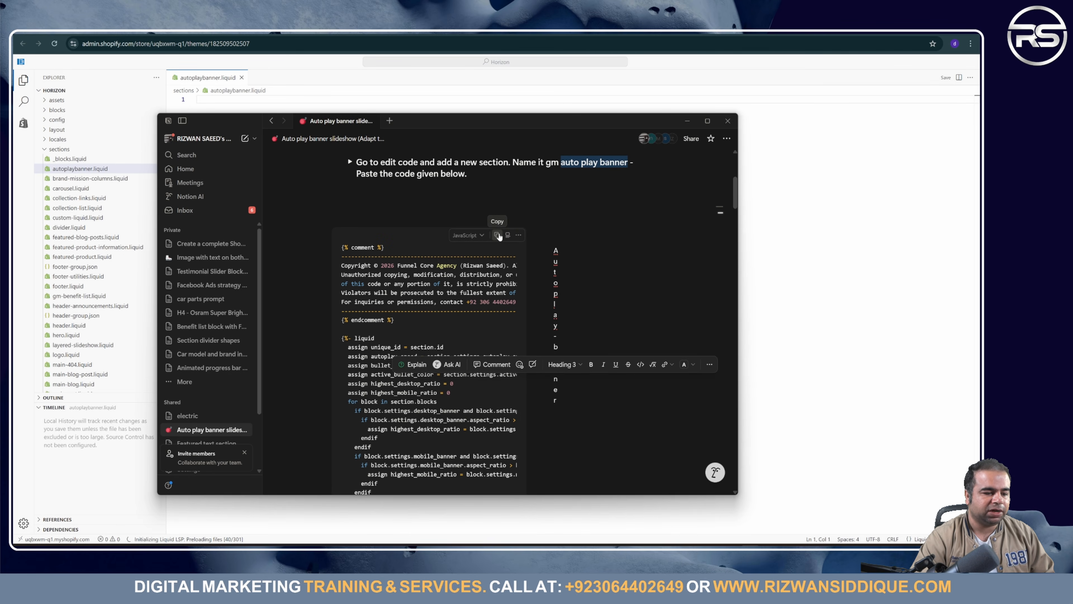
pyautogui.click(498, 235)
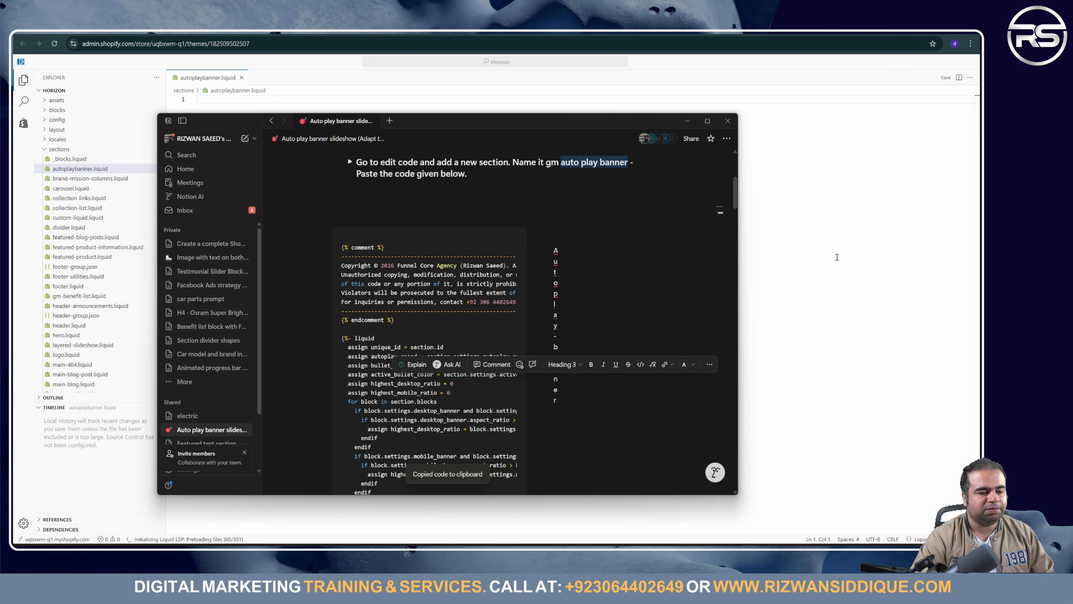
pyautogui.click(800, 259)
pyautogui.hotkey('ctrl', 'v')
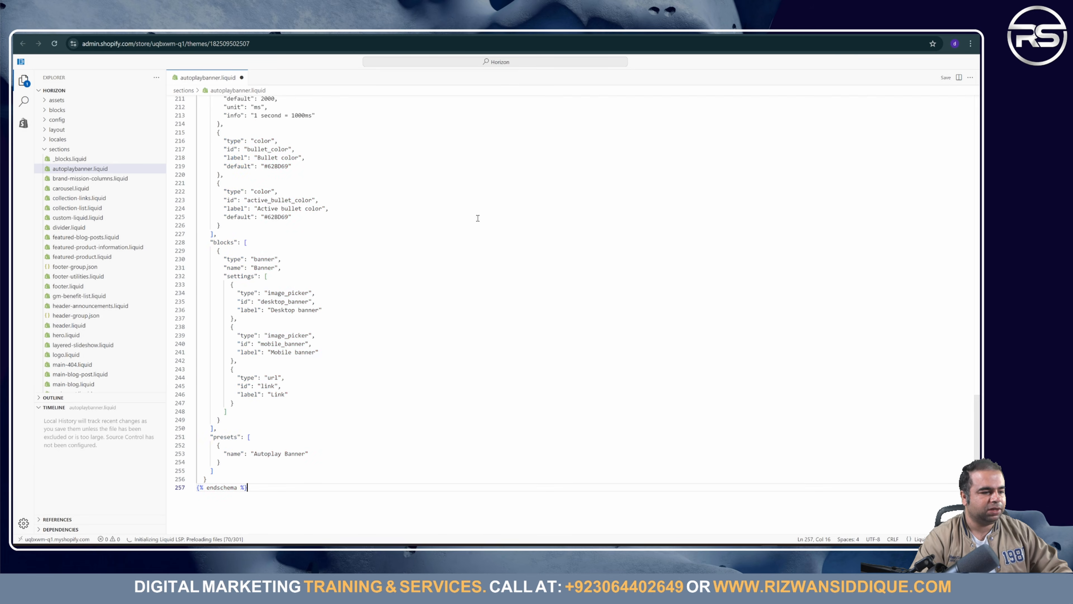
pyautogui.scroll(12, 586, 230)
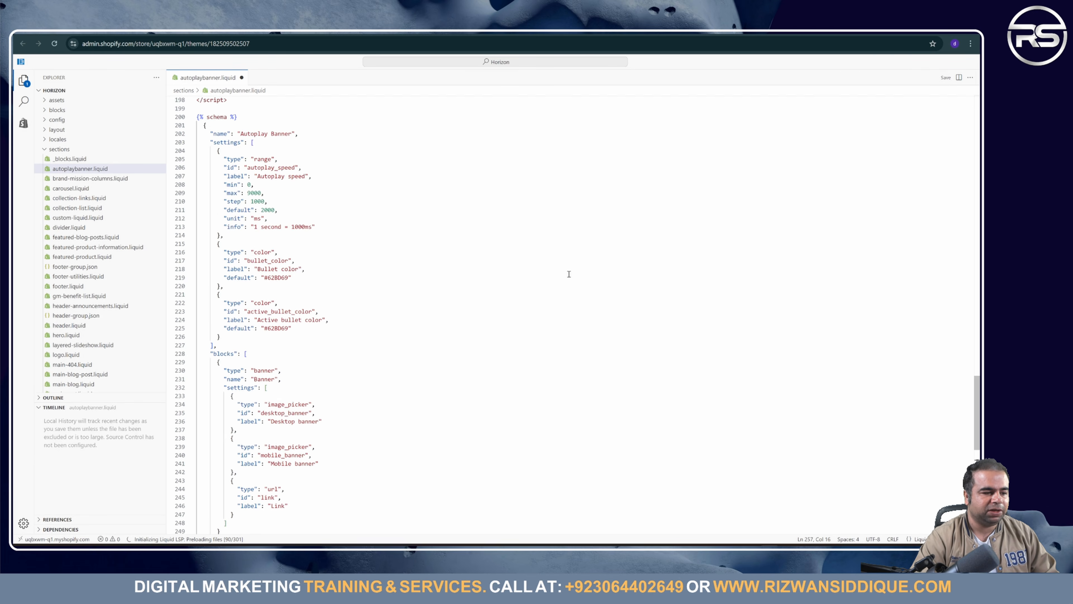
pyautogui.scroll(20, 554, 287)
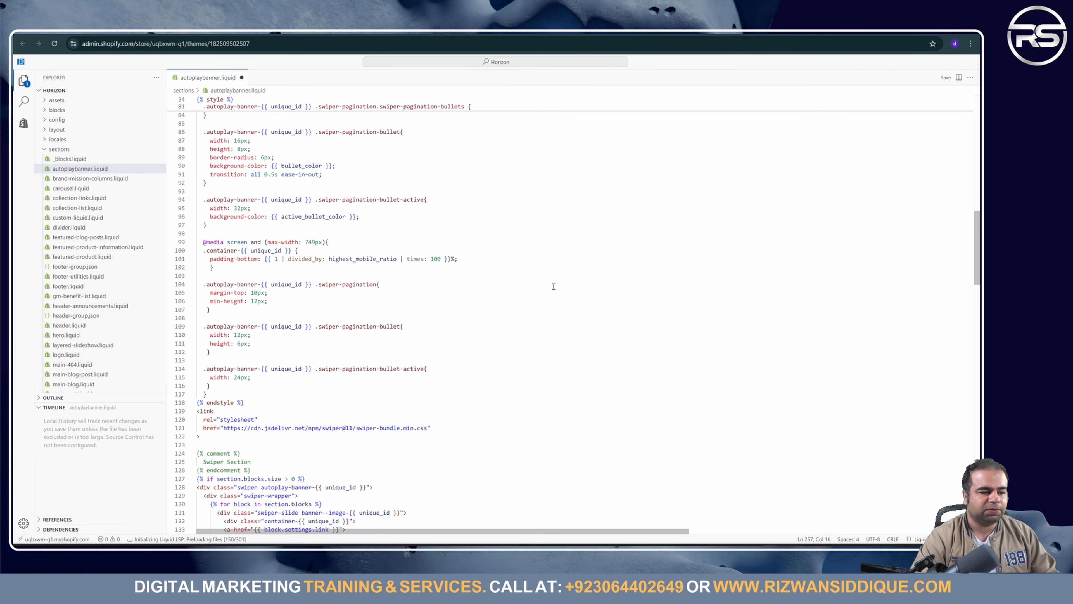
pyautogui.scroll(5, 554, 287)
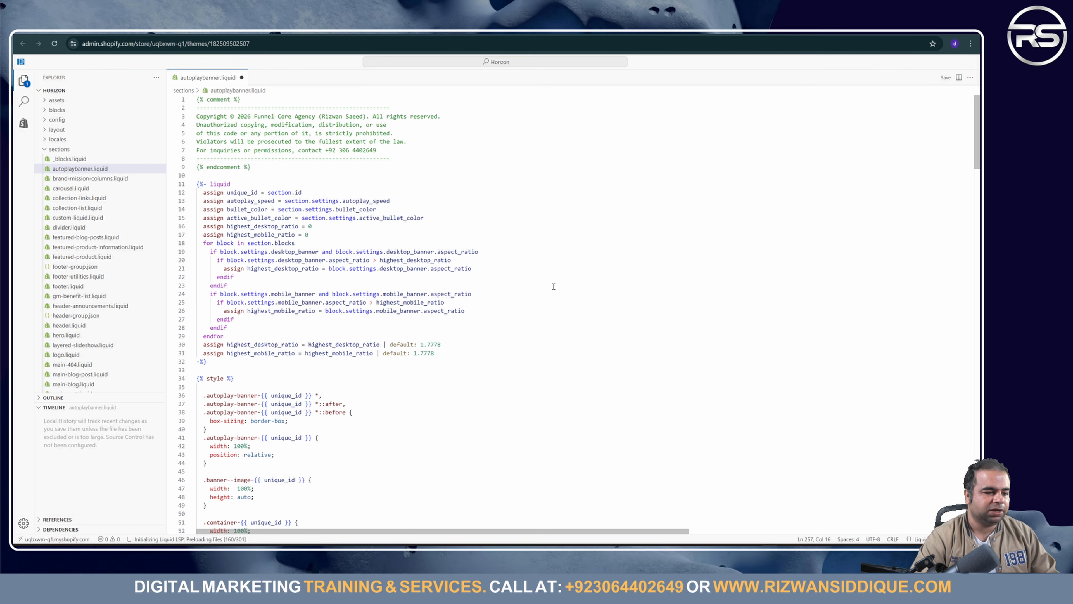
pyautogui.click(946, 78)
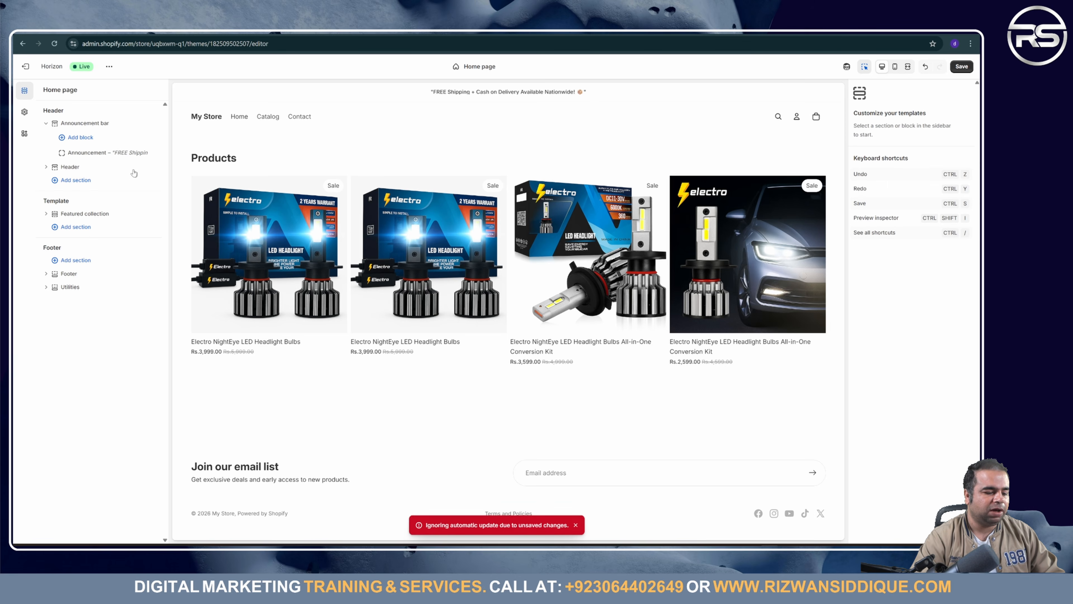
# Step: Add an Autoplay Banner section above Featured collection on the home page, with one Banner block
pyautogui.click(102, 233)
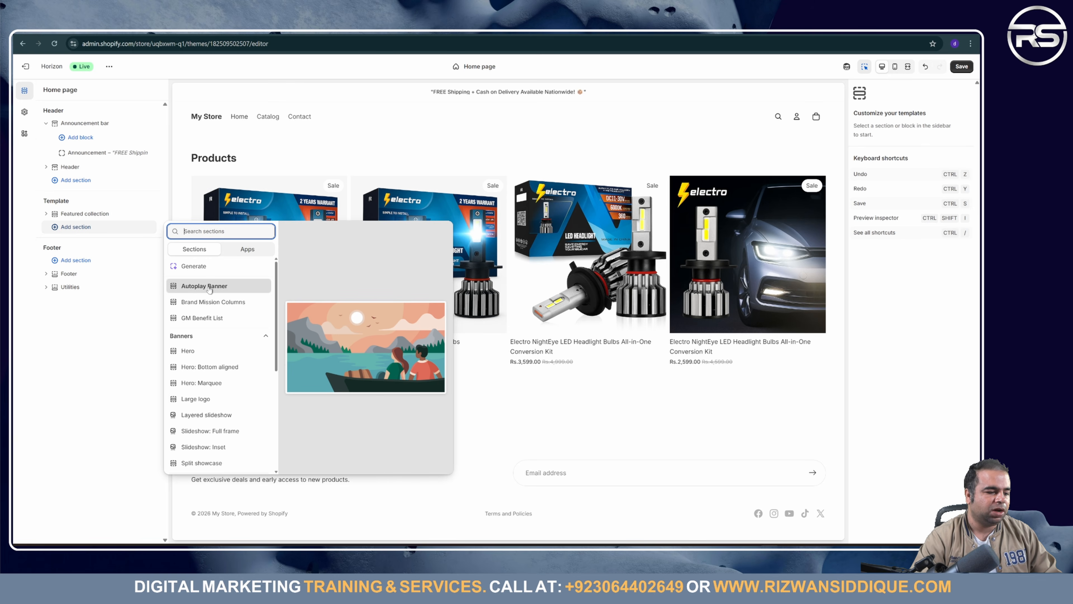
pyautogui.click(225, 287)
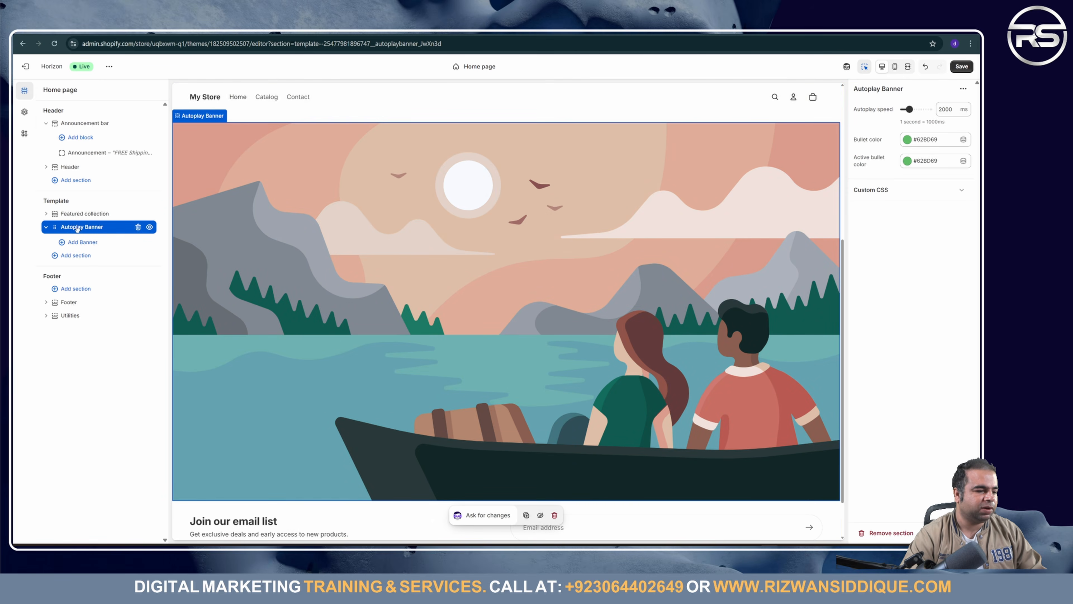
pyautogui.moveTo(79, 228); pyautogui.dragTo(79, 209)
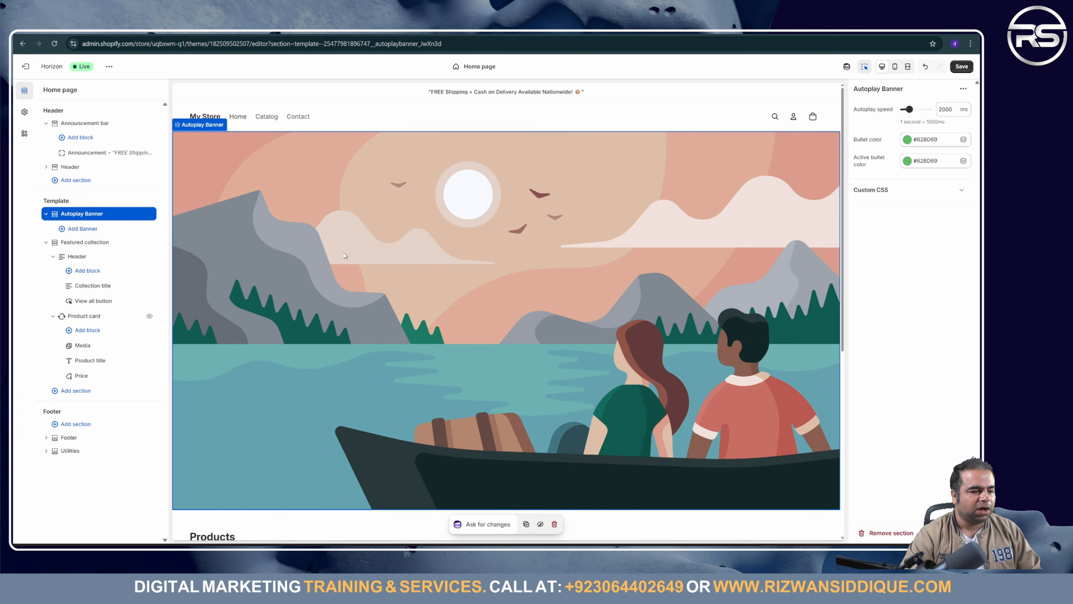
pyautogui.scroll(-5, 389, 368)
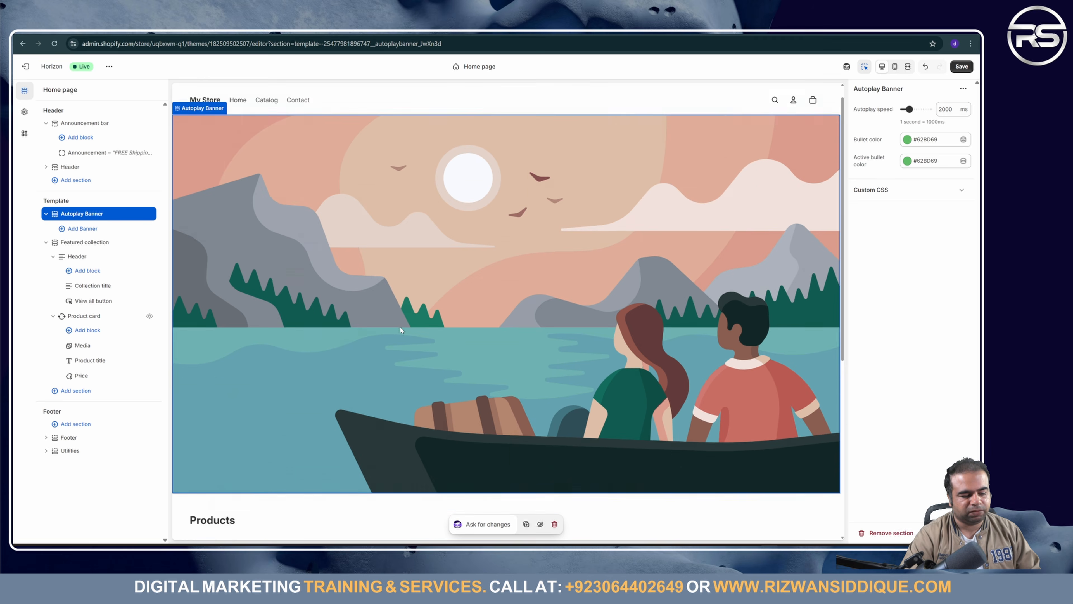
pyautogui.scroll(5, 602, 307)
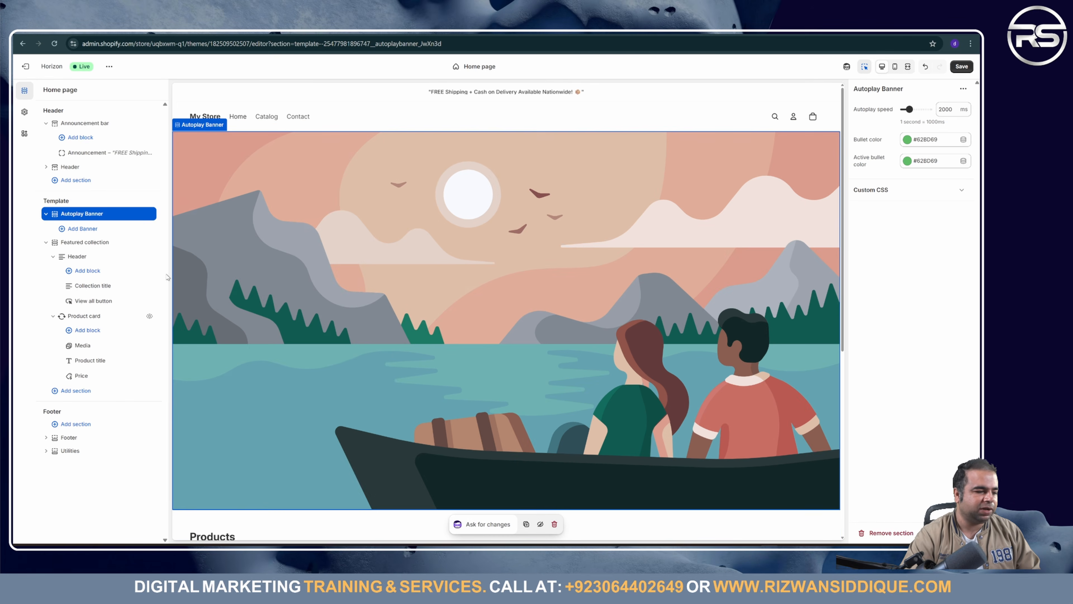
pyautogui.click(90, 233)
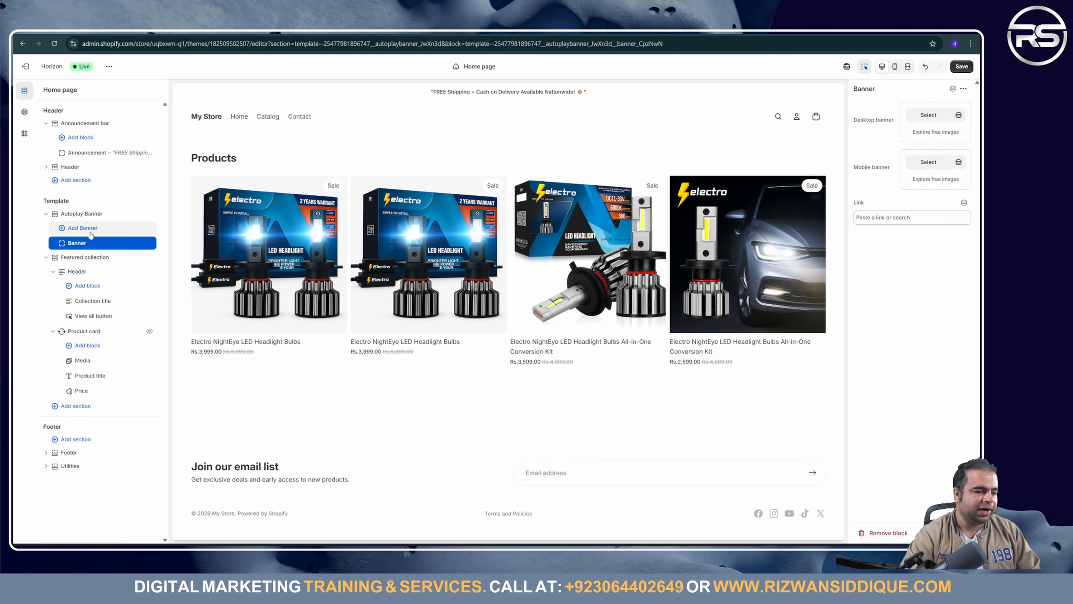
# Step: Add two more Banner blocks, three in total, and show the first Banner's settings
pyautogui.click(90, 233)
pyautogui.click(90, 233)
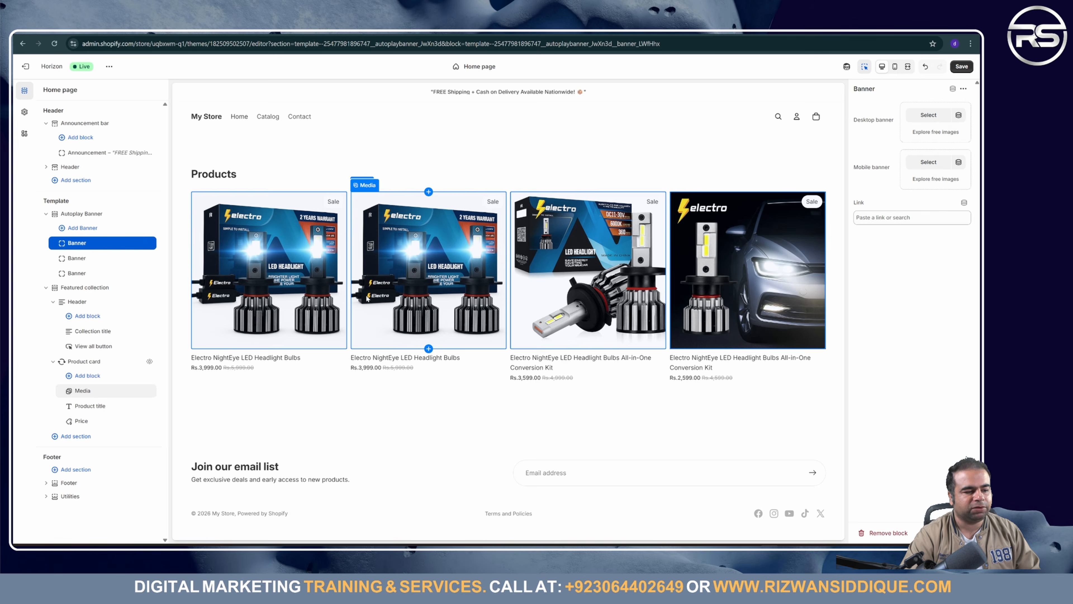
pyautogui.click(92, 247)
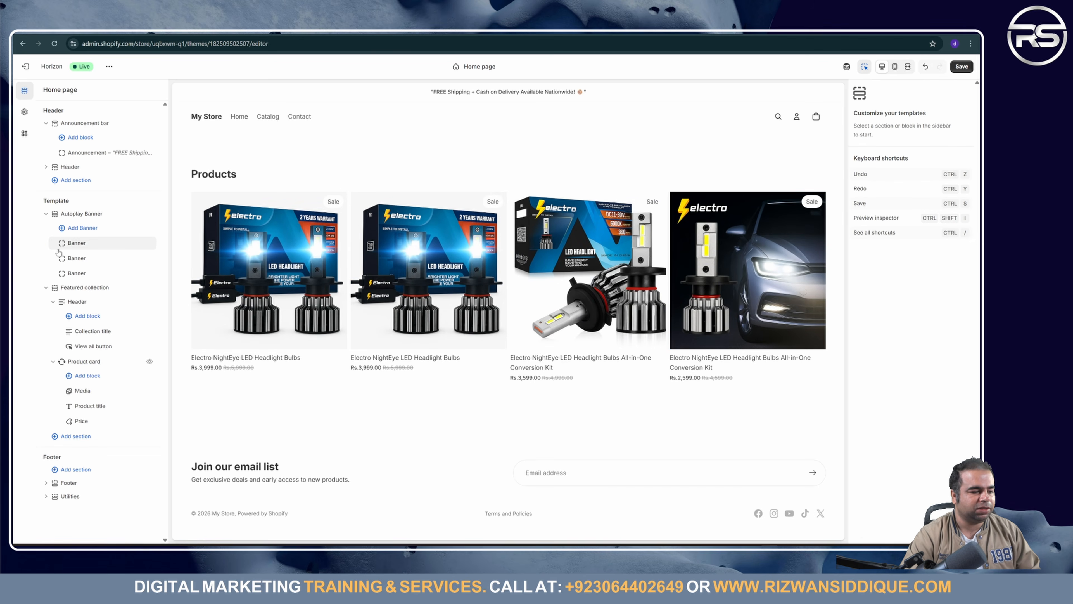
pyautogui.click(94, 247)
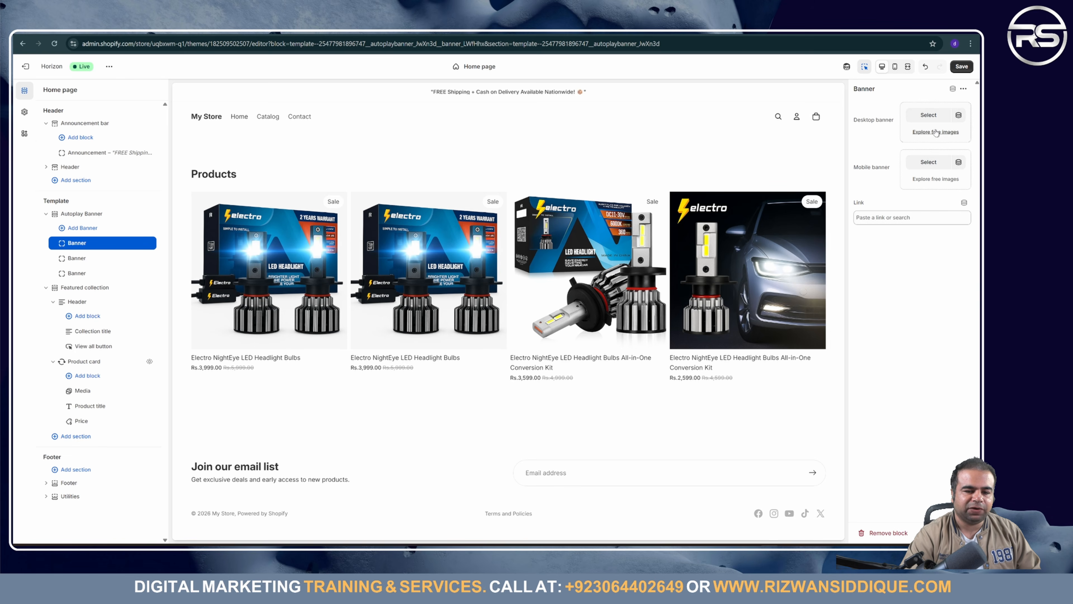
# Step: Start uploading a Desktop banner image and browse through Downloads to the Desktop folder
pyautogui.click(929, 115)
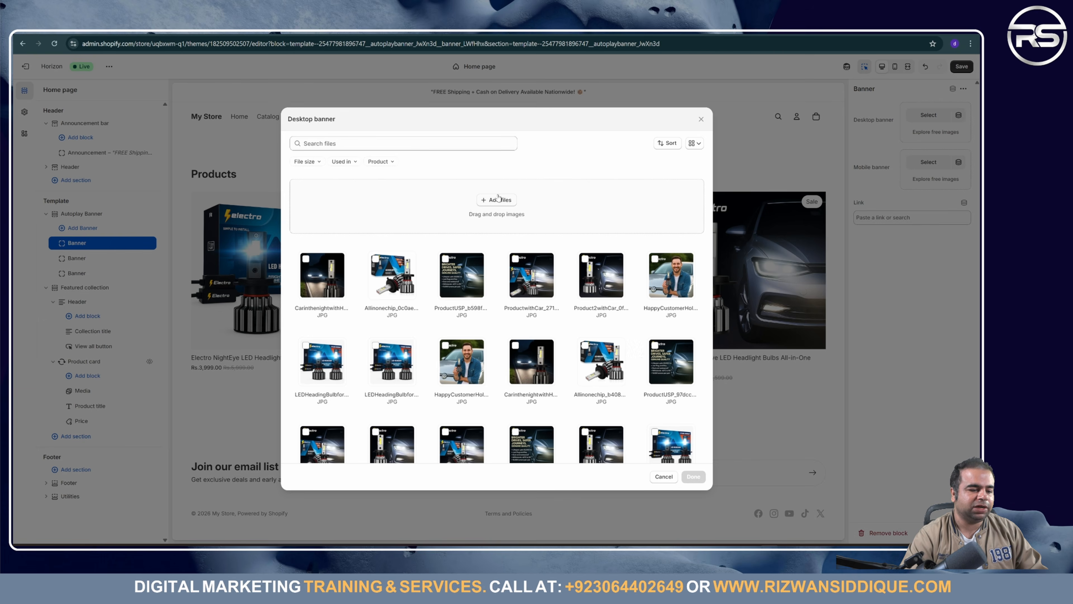
pyautogui.click(497, 199)
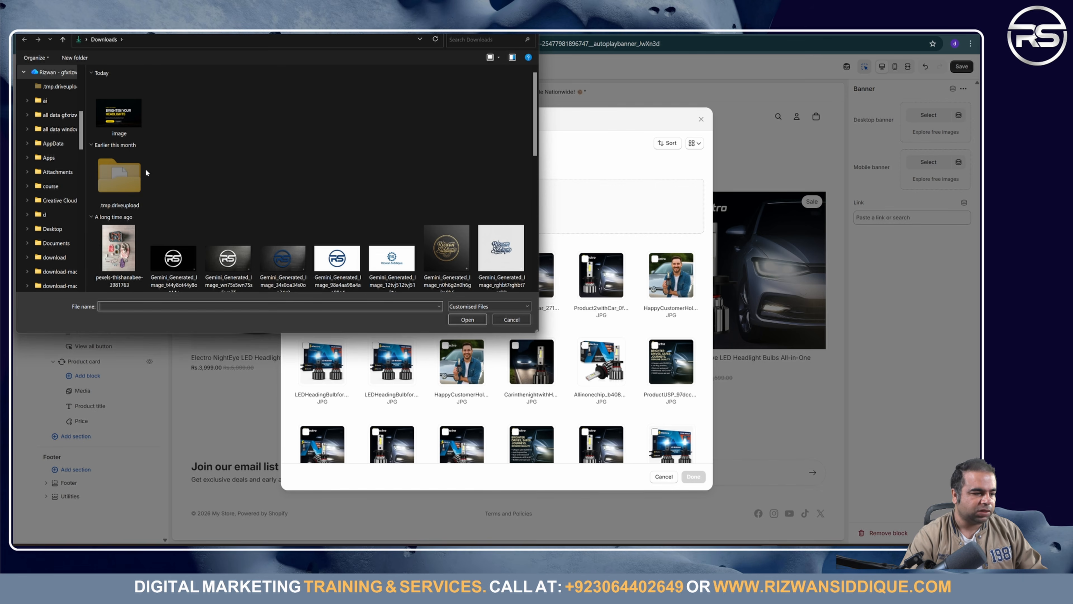
pyautogui.scroll(5, 56, 140)
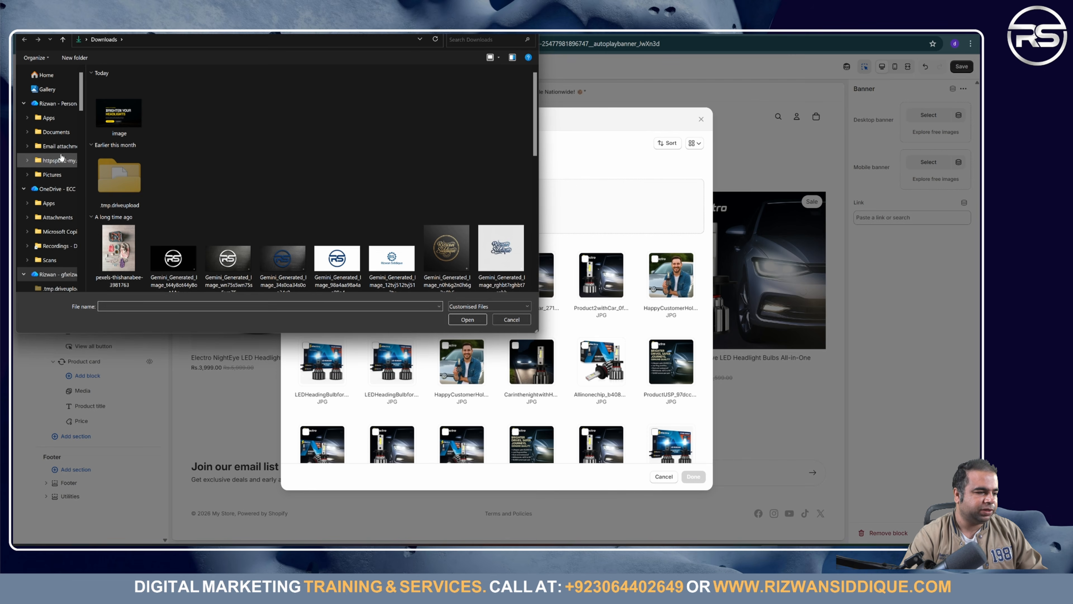
pyautogui.click(83, 42)
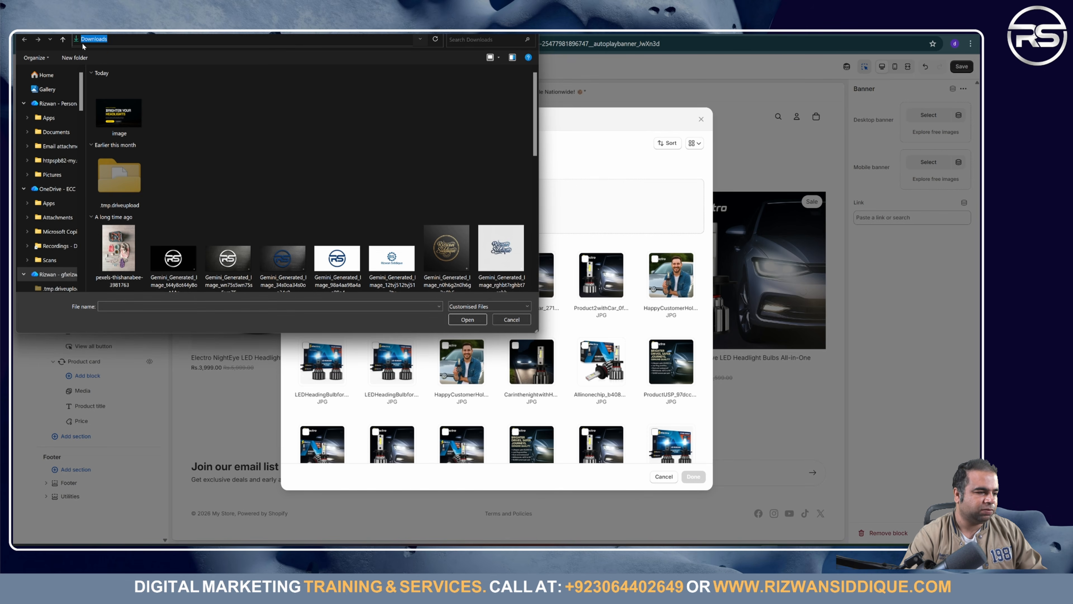
pyautogui.click(82, 42)
pyautogui.doubleClick(115, 41)
pyautogui.click(115, 40)
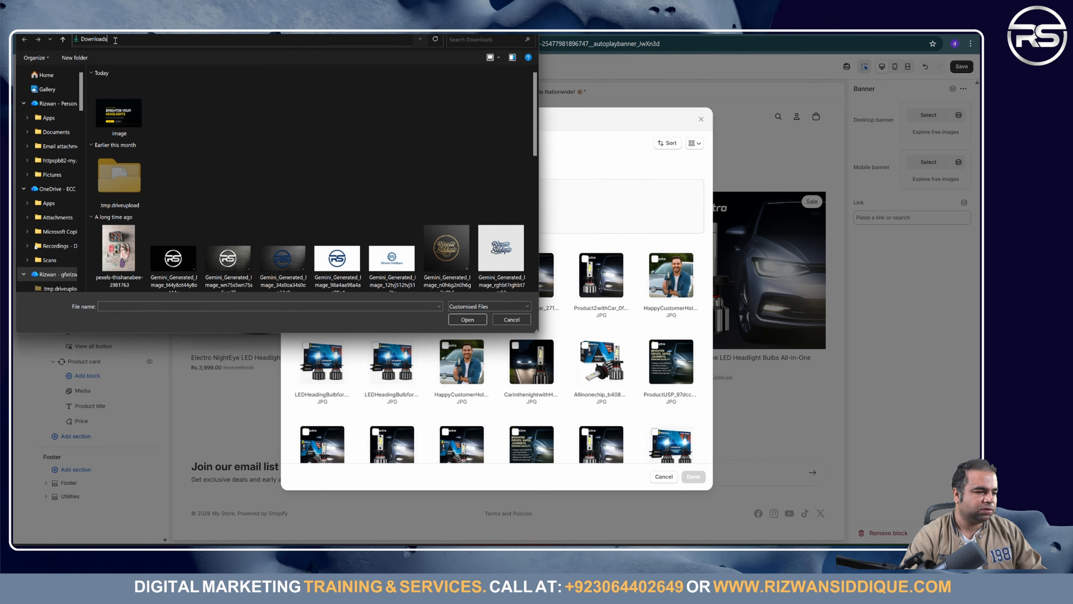
pyautogui.press('BackSpace')
pyautogui.press('BackSpace')
pyautogui.press('BackSpace')
pyautogui.press('BackSpace')
pyautogui.press('BackSpace')
pyautogui.press('BackSpace')
pyautogui.press('BackSpace')
pyautogui.press('BackSpace')
pyautogui.press('BackSpace')
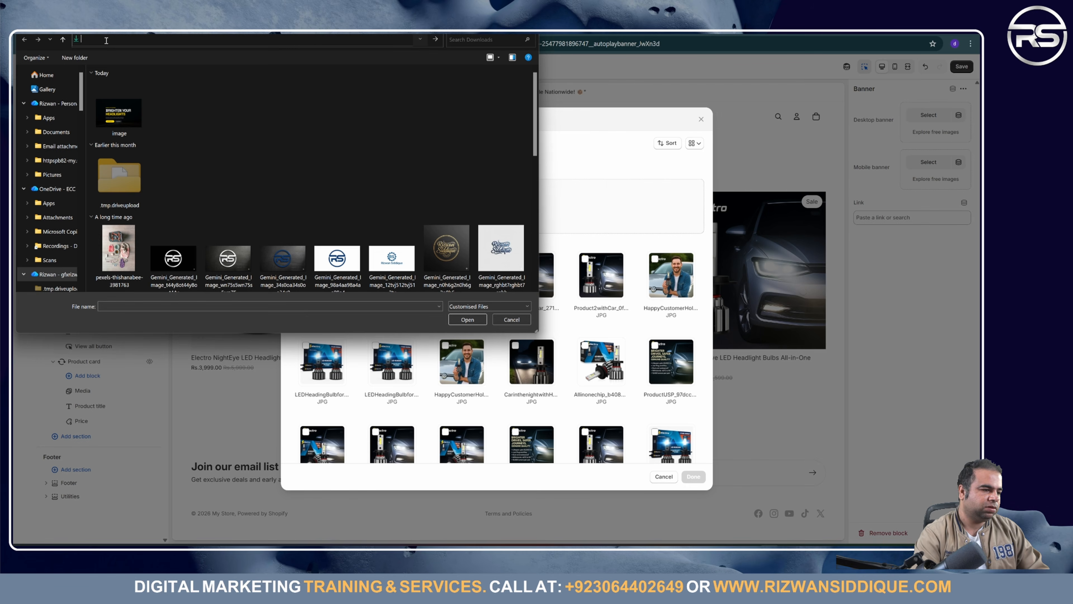
pyautogui.scroll(-5, 68, 195)
pyautogui.scroll(-4, 67, 207)
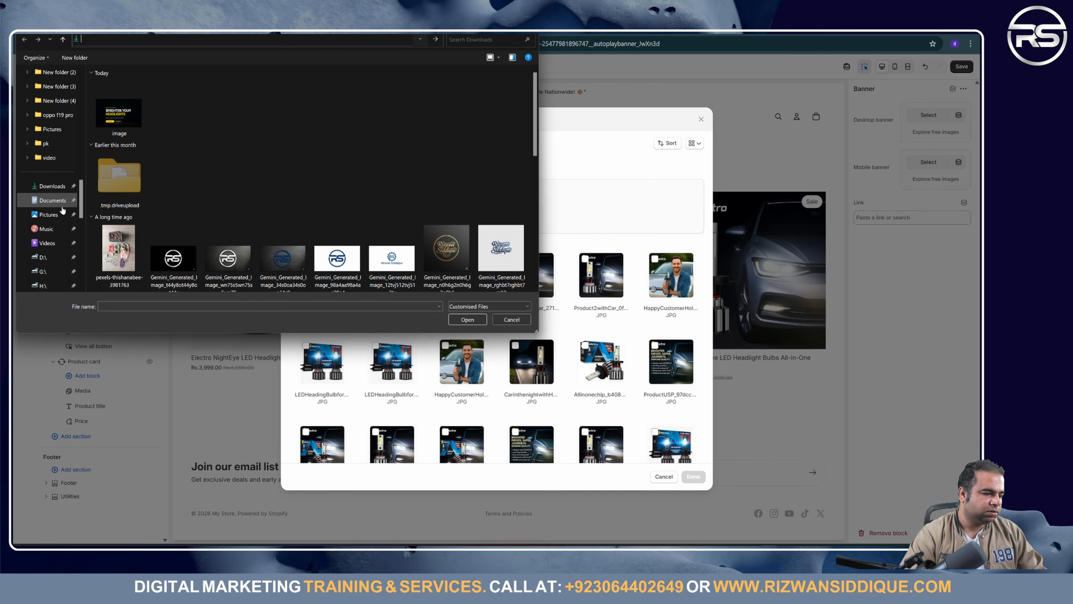
pyautogui.click(52, 186)
pyautogui.scroll(5, 52, 169)
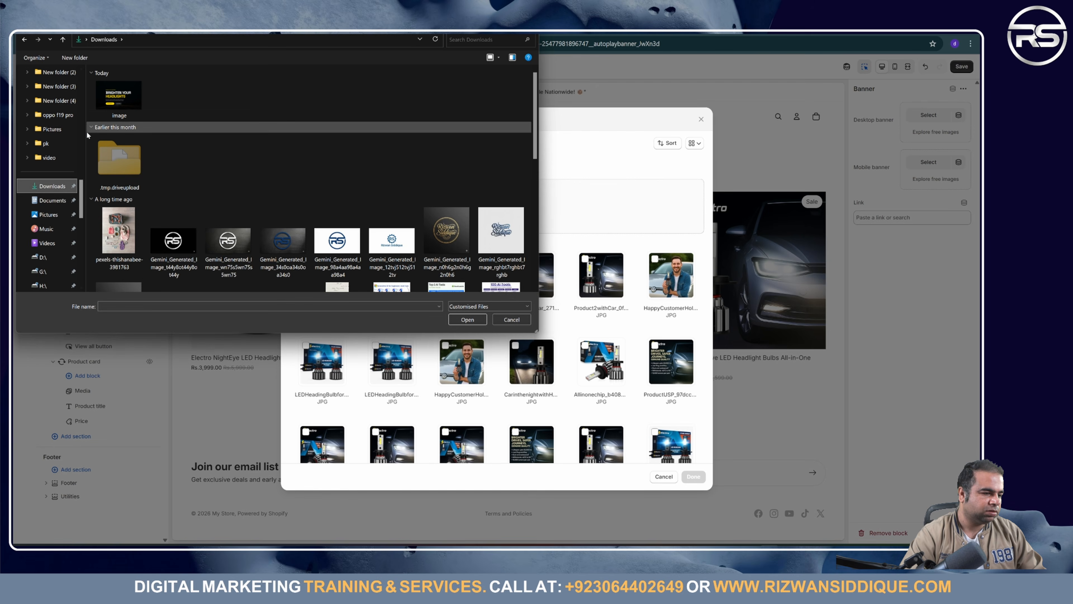
pyautogui.scroll(5, 51, 150)
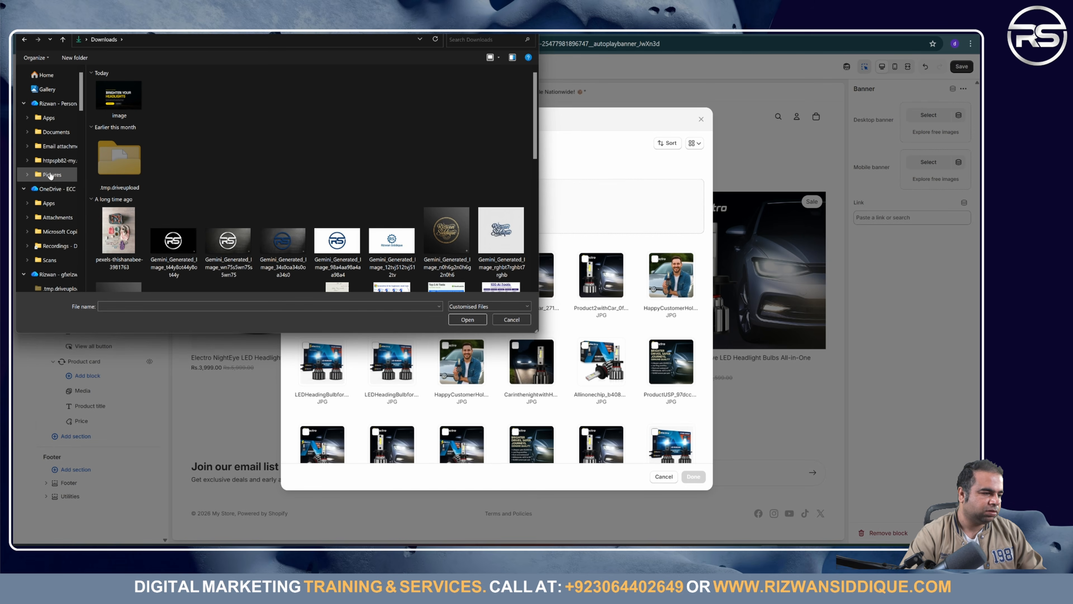
pyautogui.scroll(-5, 50, 176)
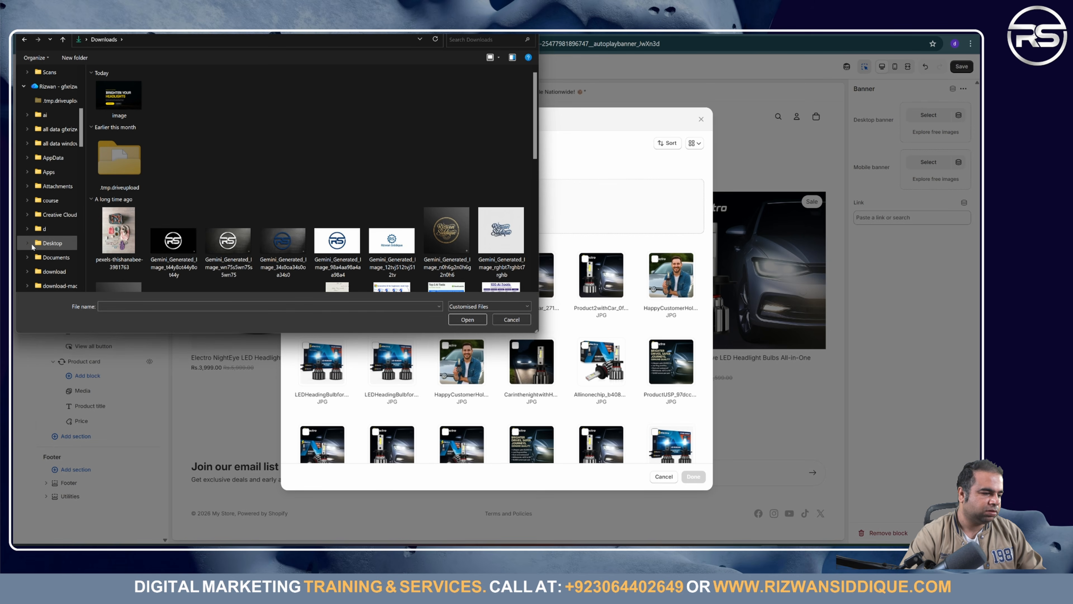
pyautogui.click(44, 239)
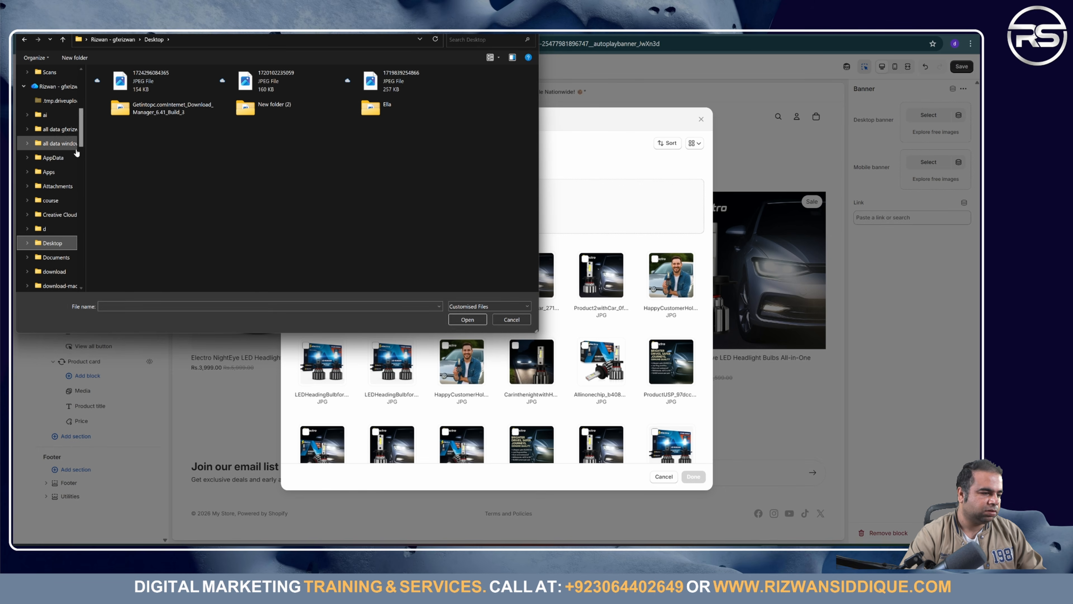
# Step: Open the 3840px desktop banners folder on Desktop and select BANNER 1, 2 and 3 DESKTOP
pyautogui.scroll(-5, 59, 210)
pyautogui.scroll(10, 59, 211)
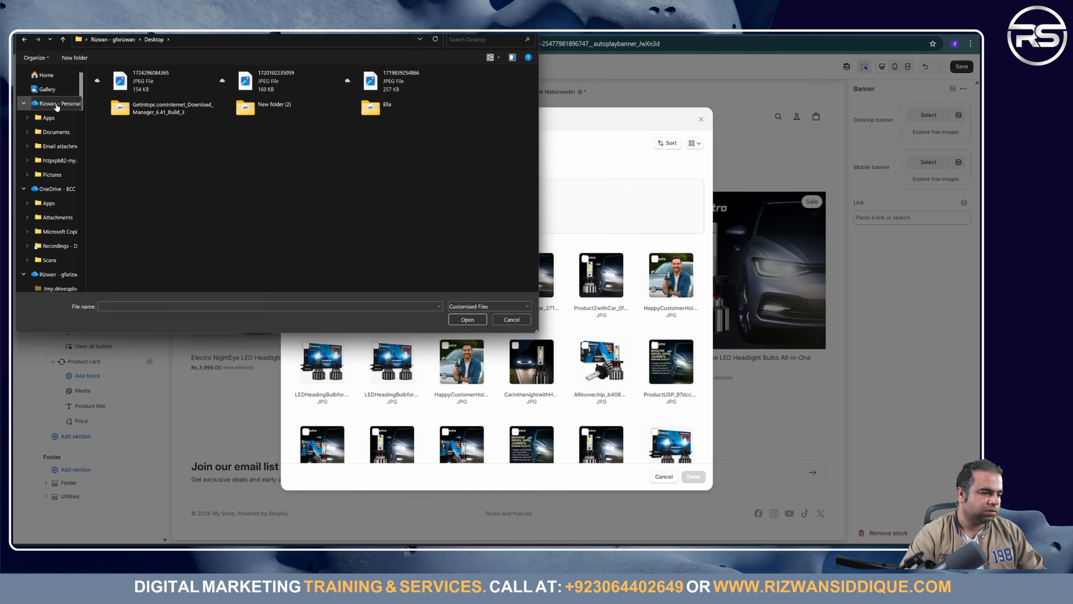
pyautogui.click(21, 106)
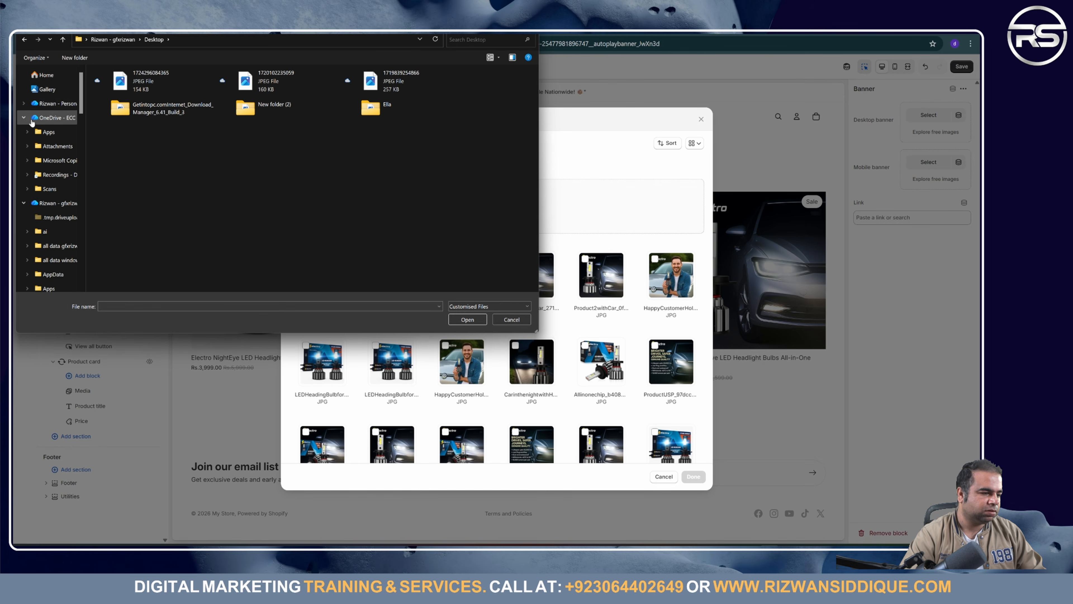
pyautogui.click(29, 119)
pyautogui.click(24, 118)
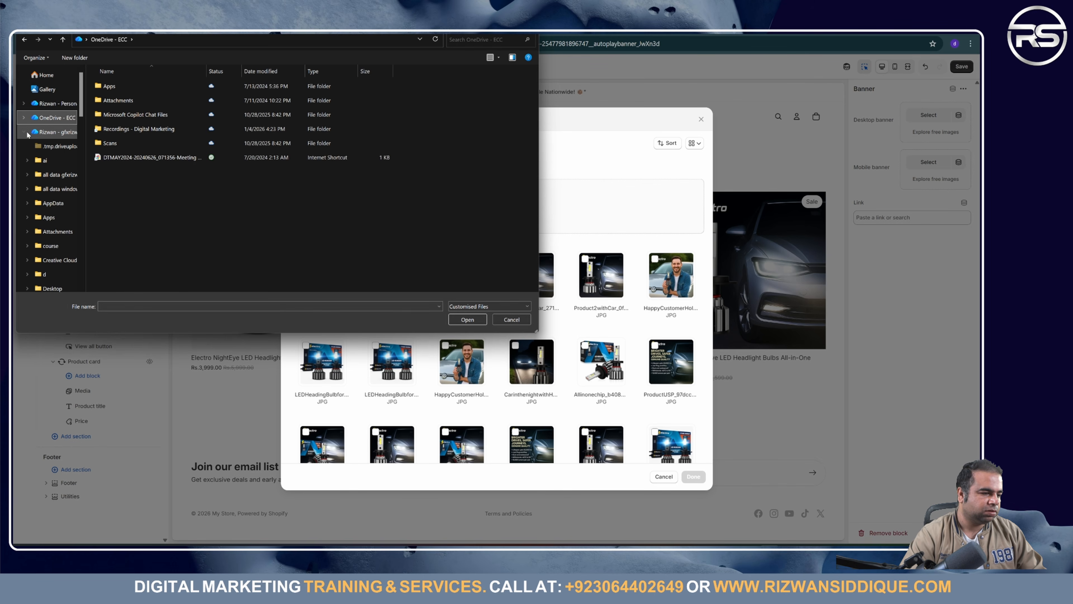
pyautogui.click(27, 132)
pyautogui.scroll(-10, 28, 132)
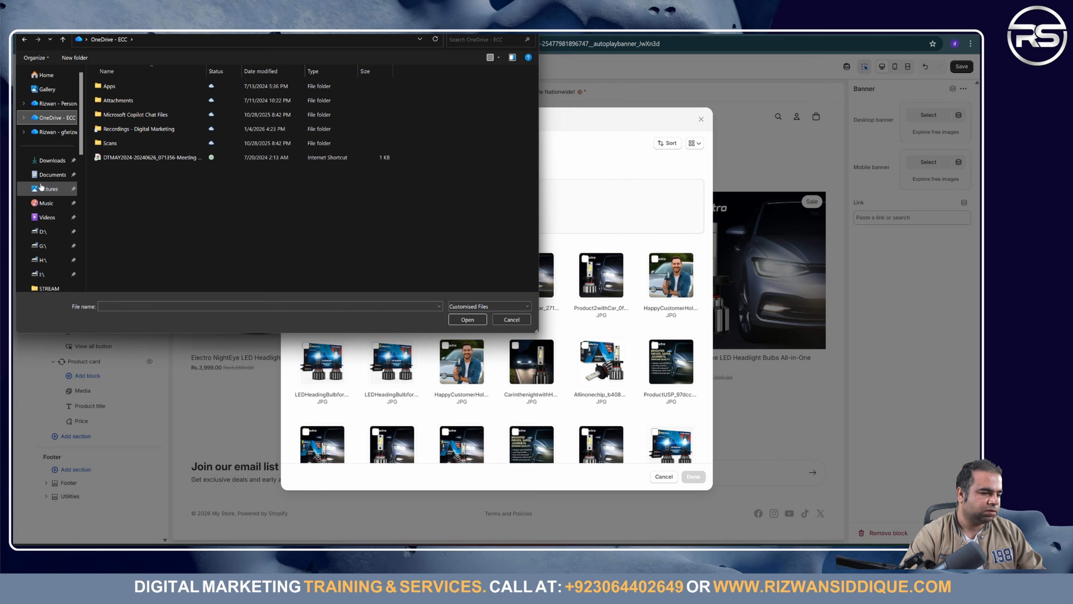
pyautogui.scroll(10, 72, 135)
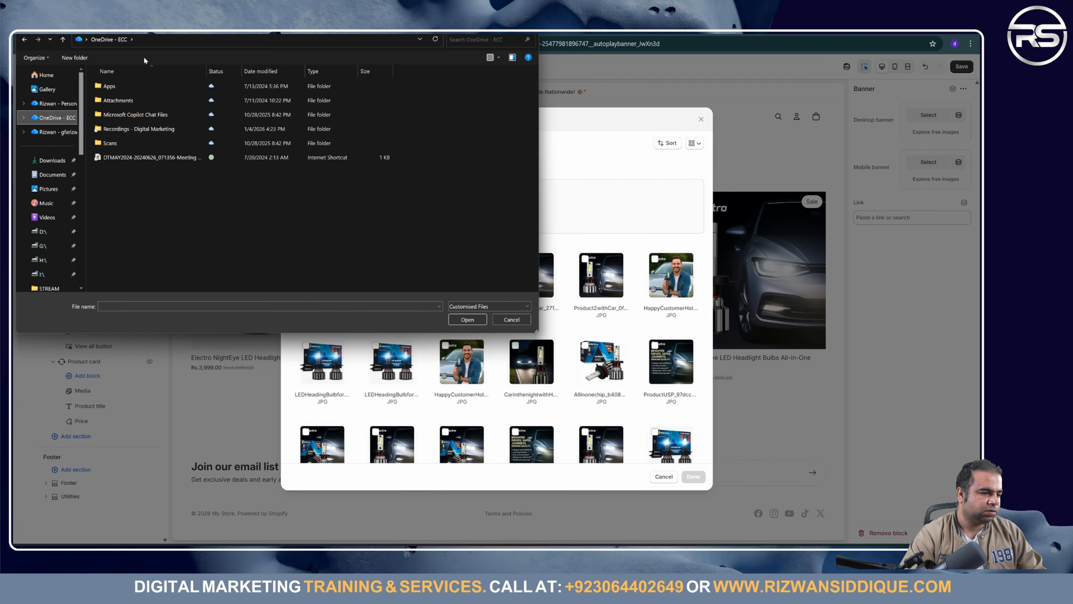
pyautogui.click(153, 42)
pyautogui.write('des')
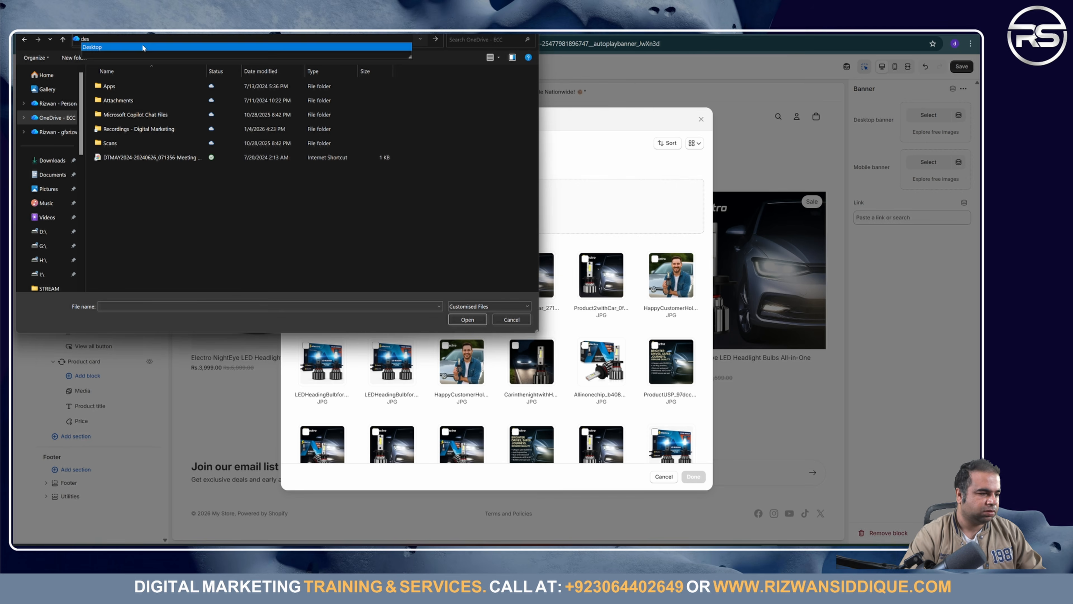
pyautogui.click(143, 47)
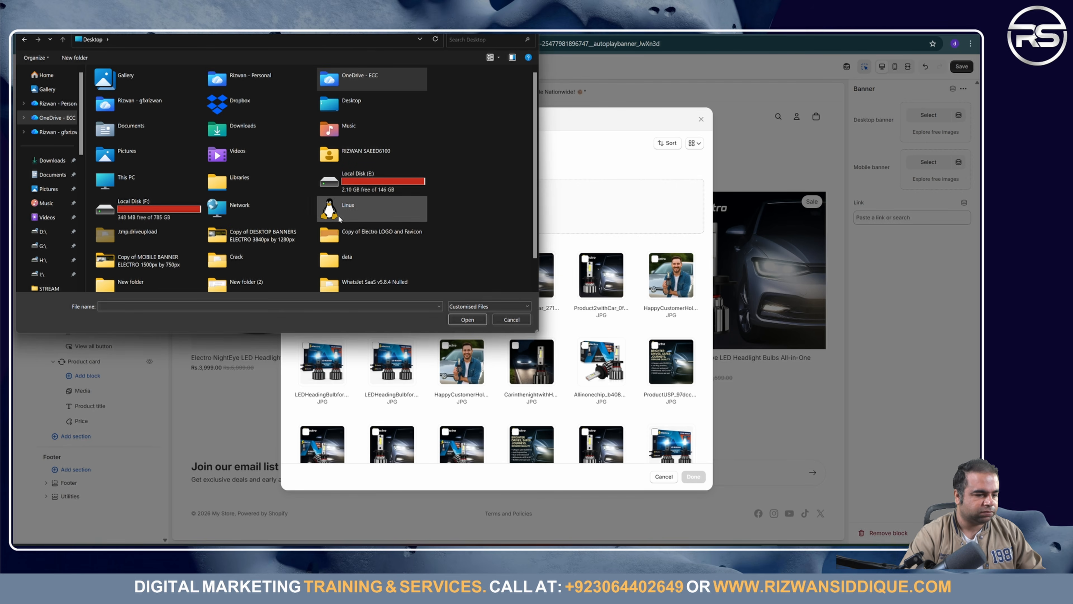
pyautogui.doubleClick(256, 237)
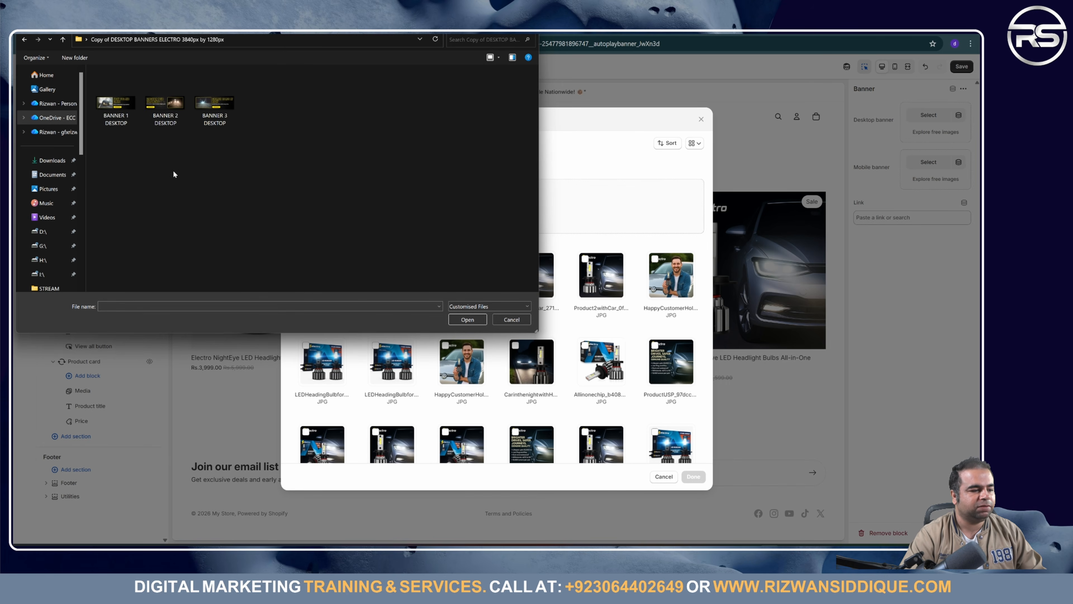
pyautogui.moveTo(280, 137); pyautogui.dragTo(97, 92)
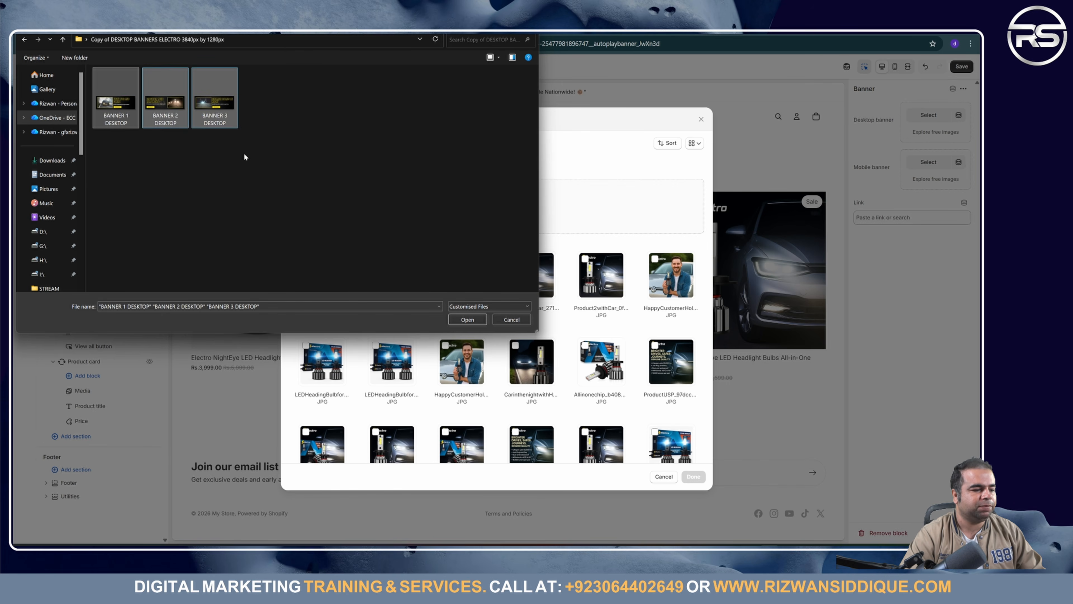
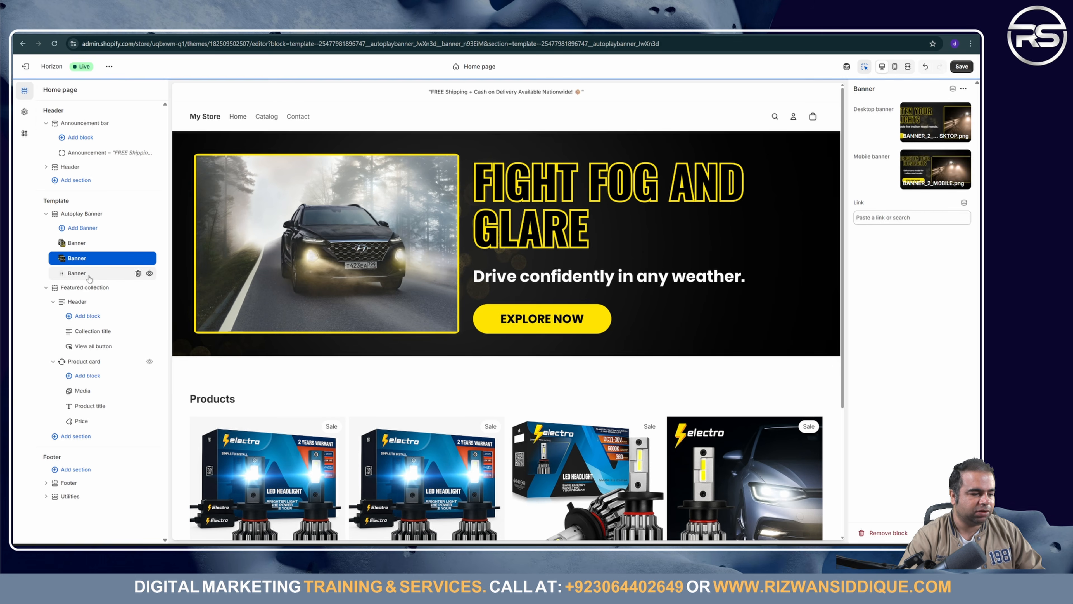
# Step: Give the third banner BANNER_3_MOBILE as its mobile image and save the home page
pyautogui.click(77, 273)
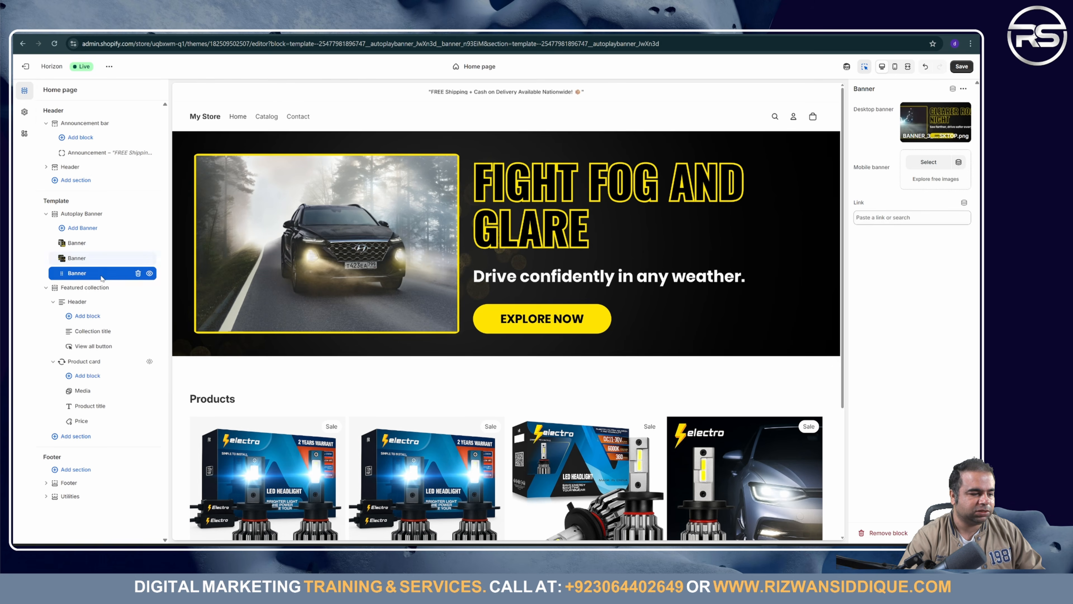
pyautogui.click(936, 166)
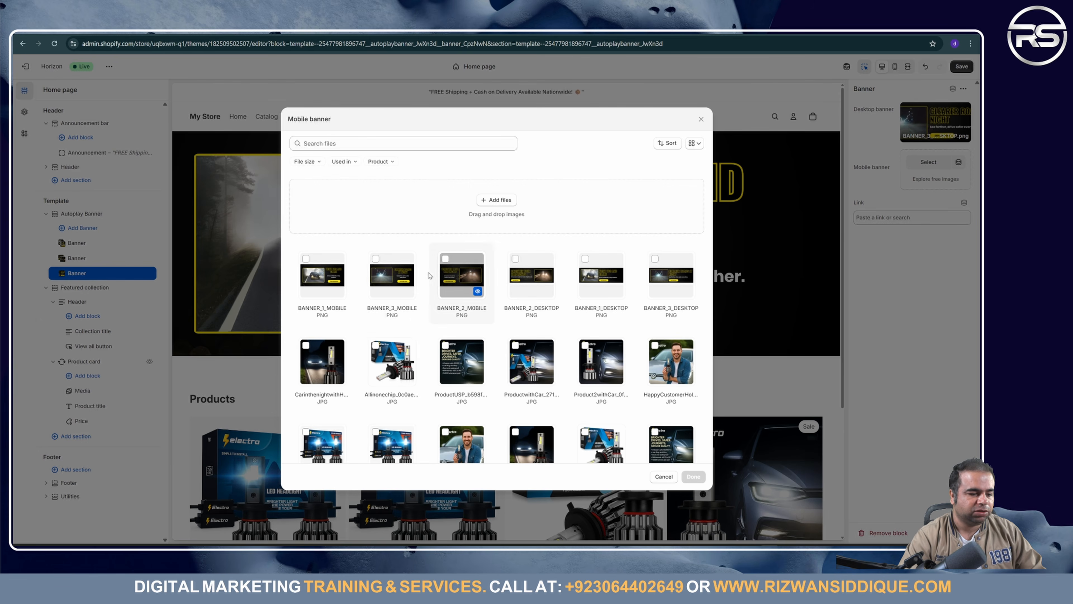
pyautogui.click(393, 275)
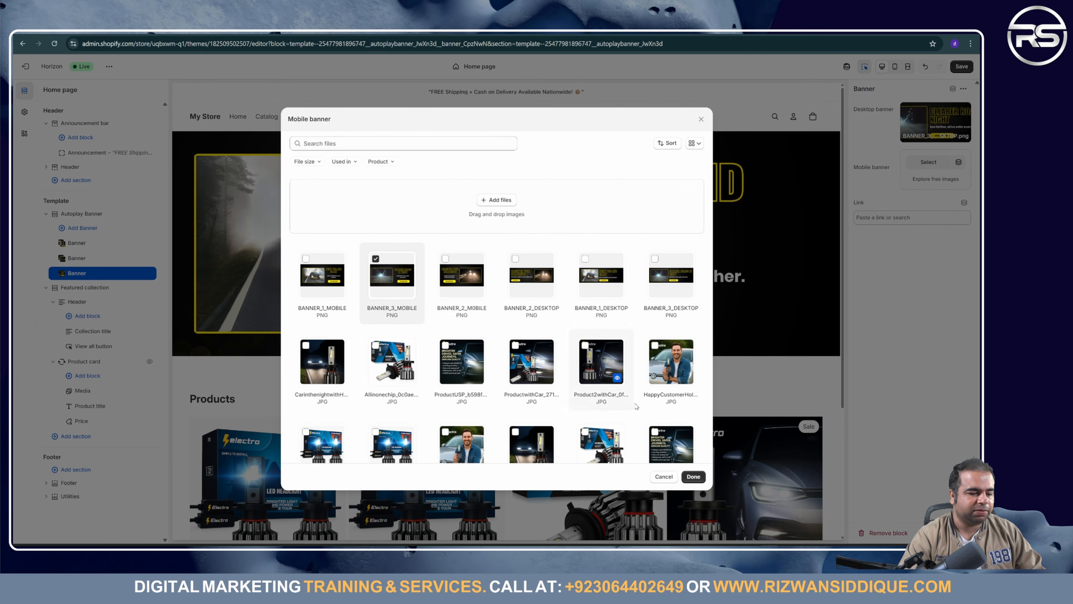
pyautogui.click(701, 477)
pyautogui.click(968, 68)
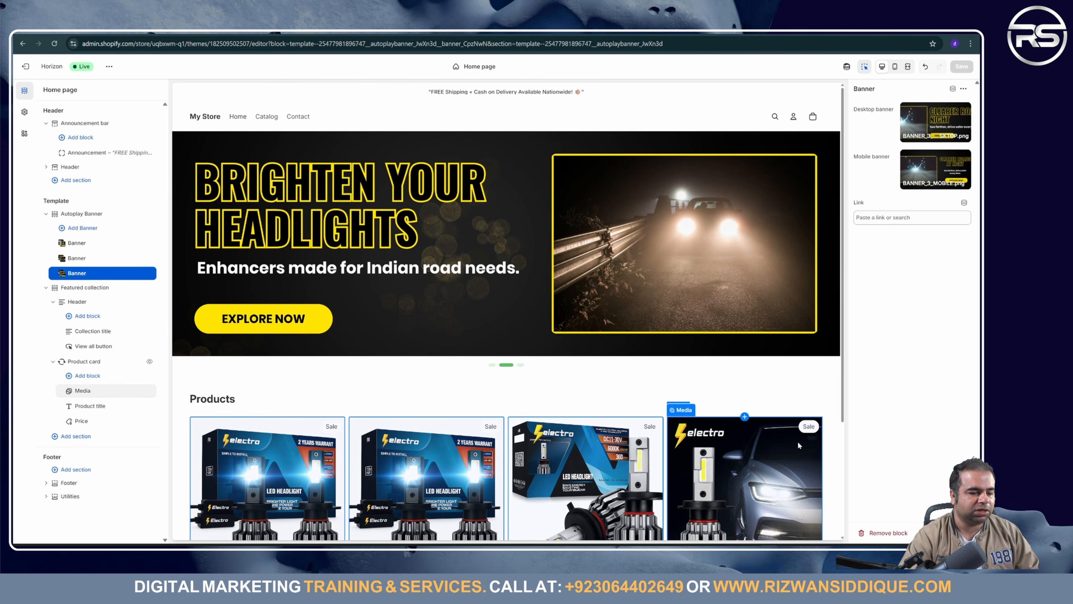
# Step: Scroll through the saved three-slide banner preview, then switch to another window
pyautogui.scroll(-5, 425, 230)
pyautogui.scroll(5, 428, 249)
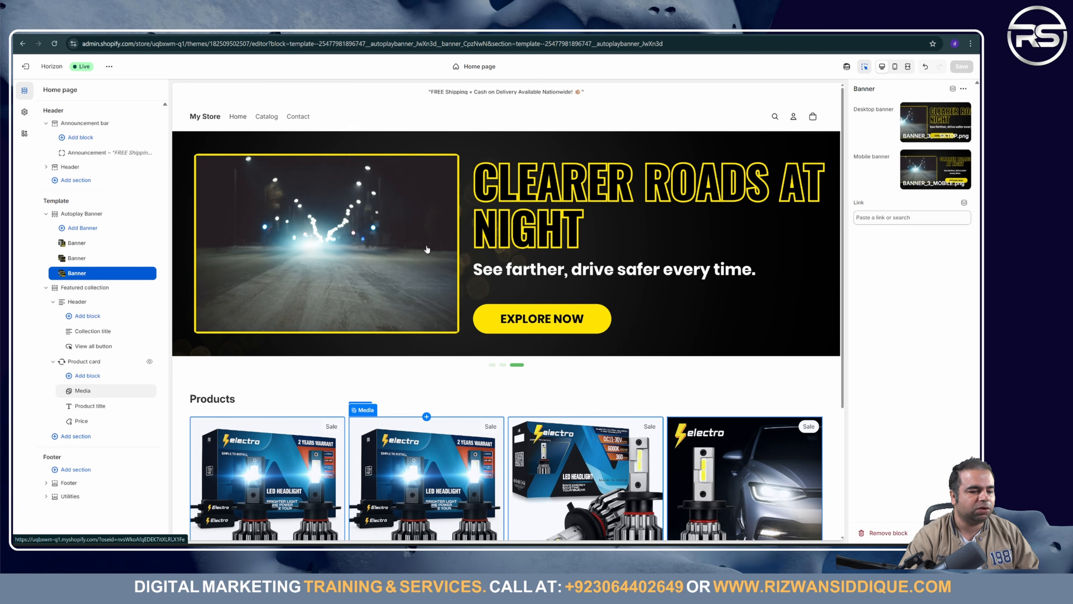
pyautogui.scroll(-5, 428, 249)
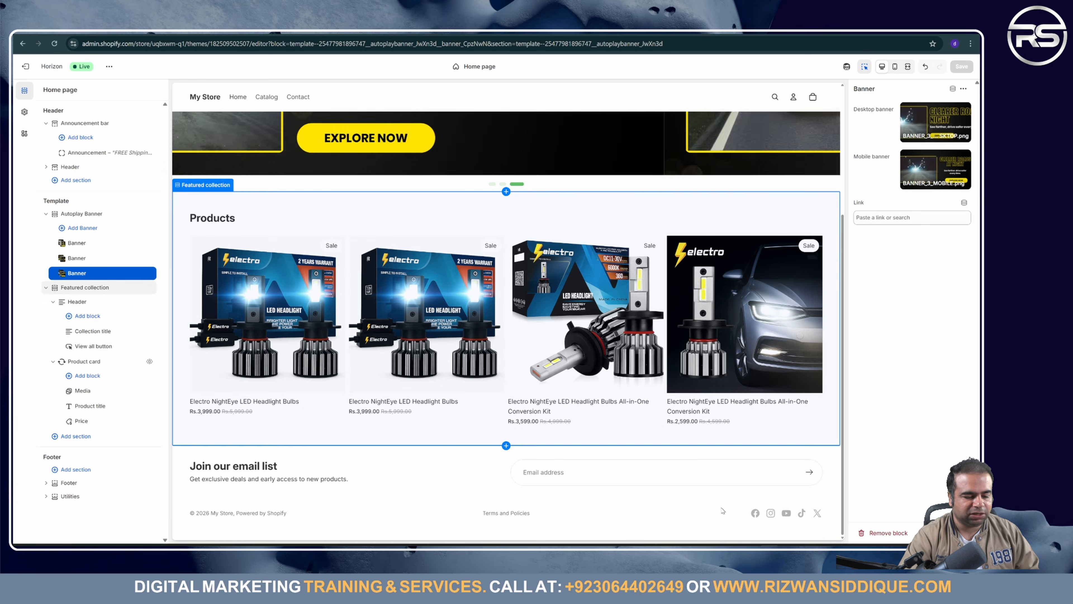
pyautogui.moveTo(498, 549)
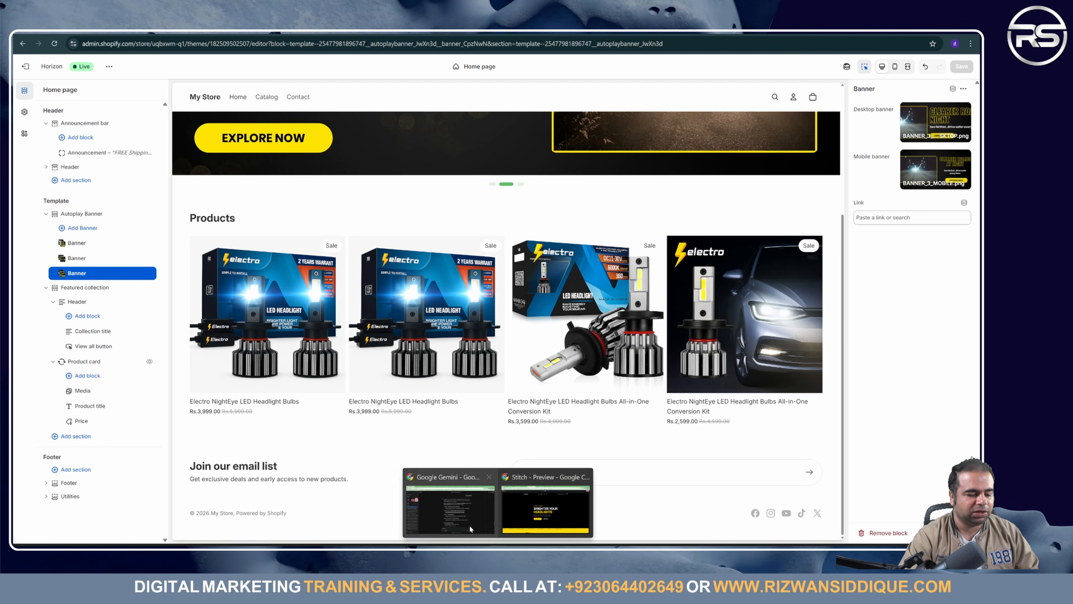
pyautogui.click(450, 512)
# Step: Review the Electro Home Page design in Google Stitch and reposition the Electro LED Product Page design
pyautogui.hotkey('alt', 'Tab')
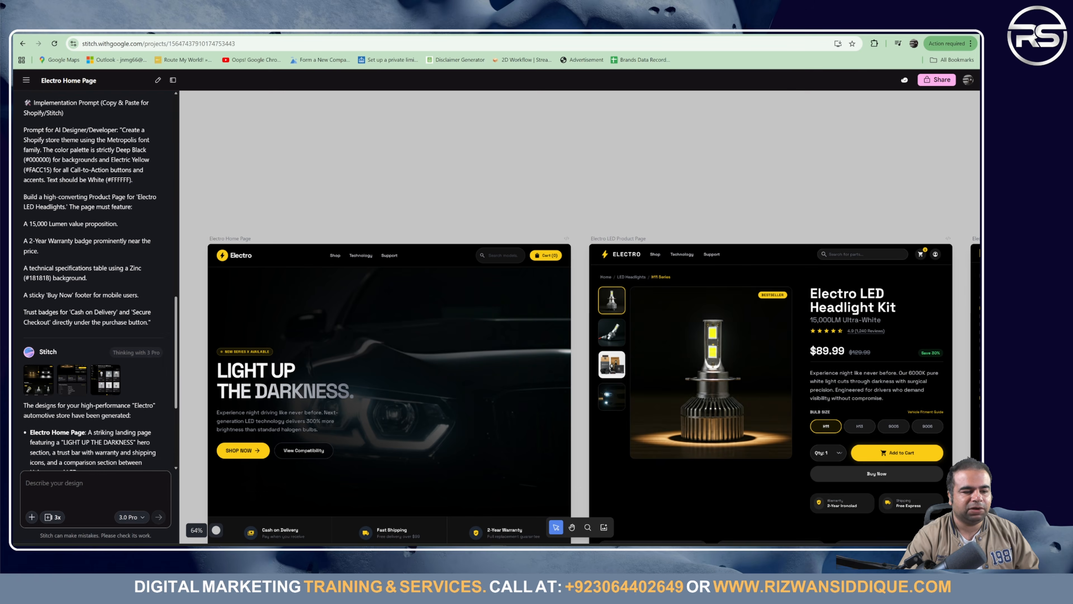
pyautogui.click(460, 347)
pyautogui.scroll(-10, 458, 352)
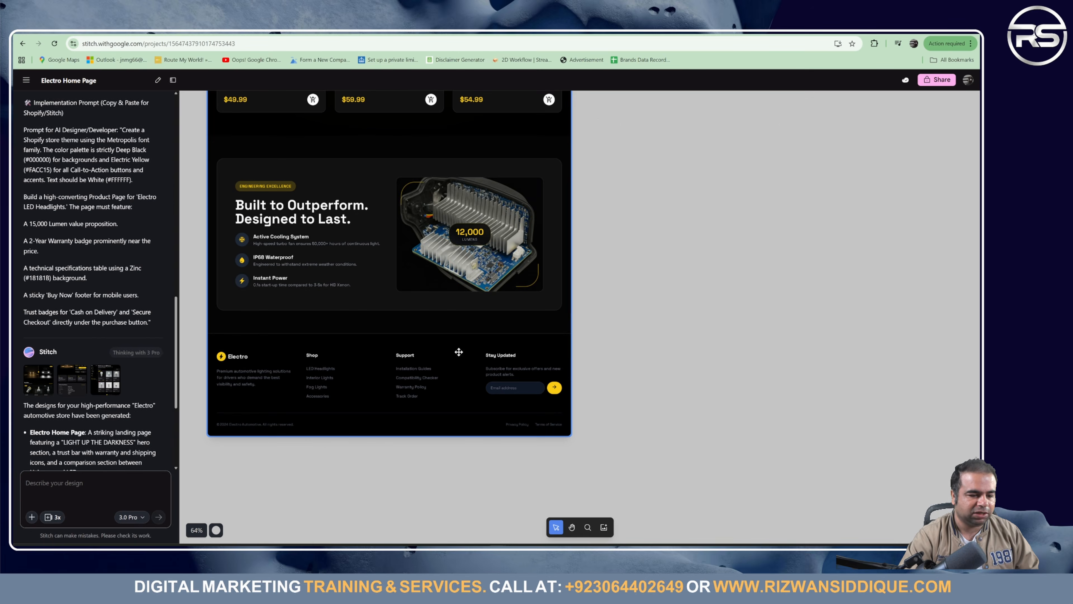
pyautogui.scroll(10, 459, 351)
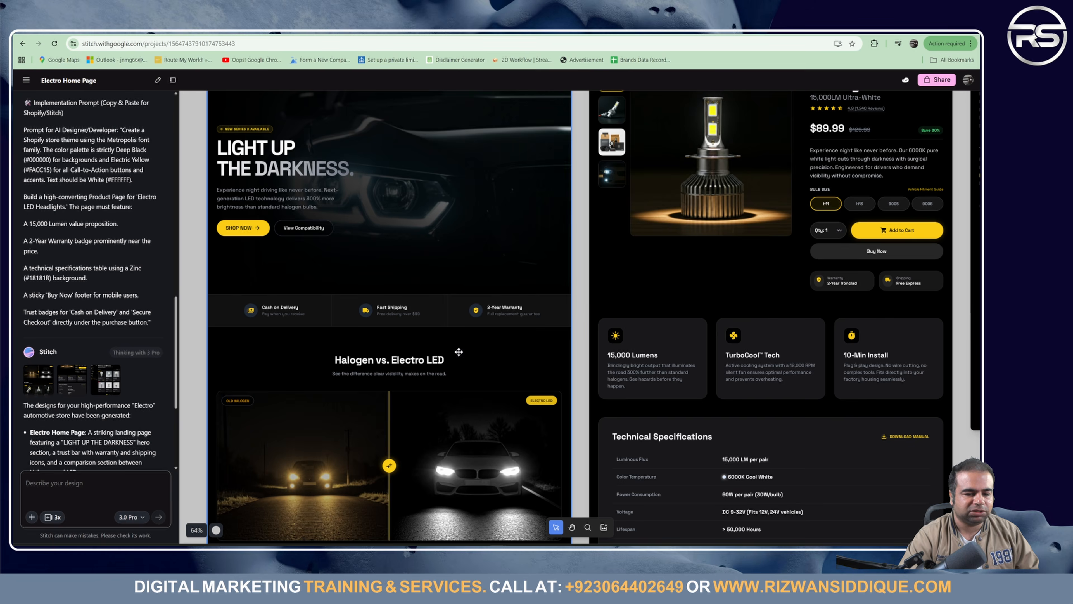
pyautogui.scroll(-5, 459, 351)
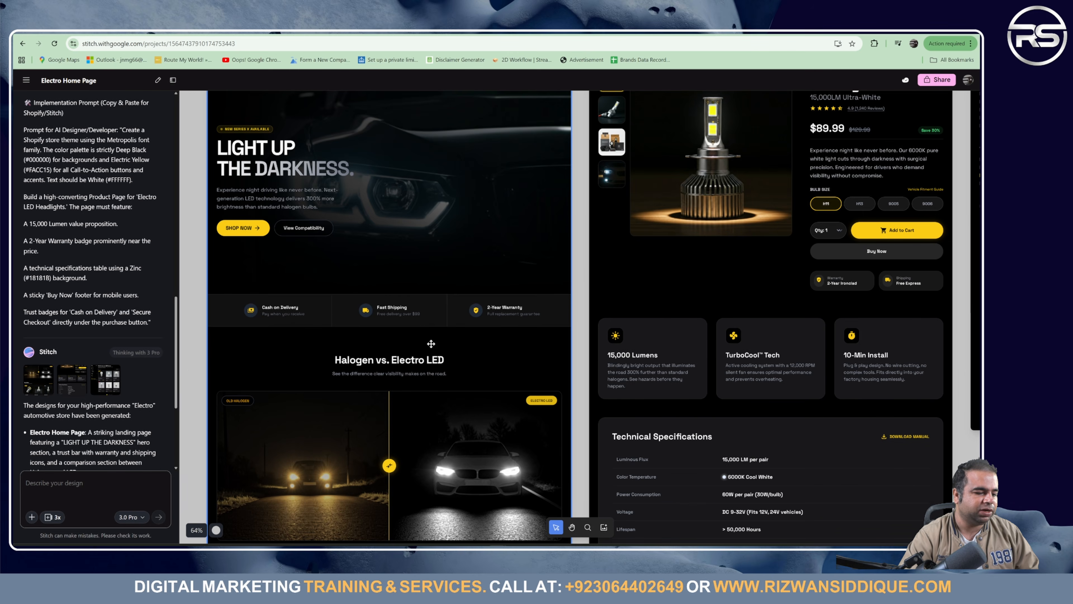
pyautogui.scroll(-5, 304, 260)
pyautogui.scroll(-10, 531, 403)
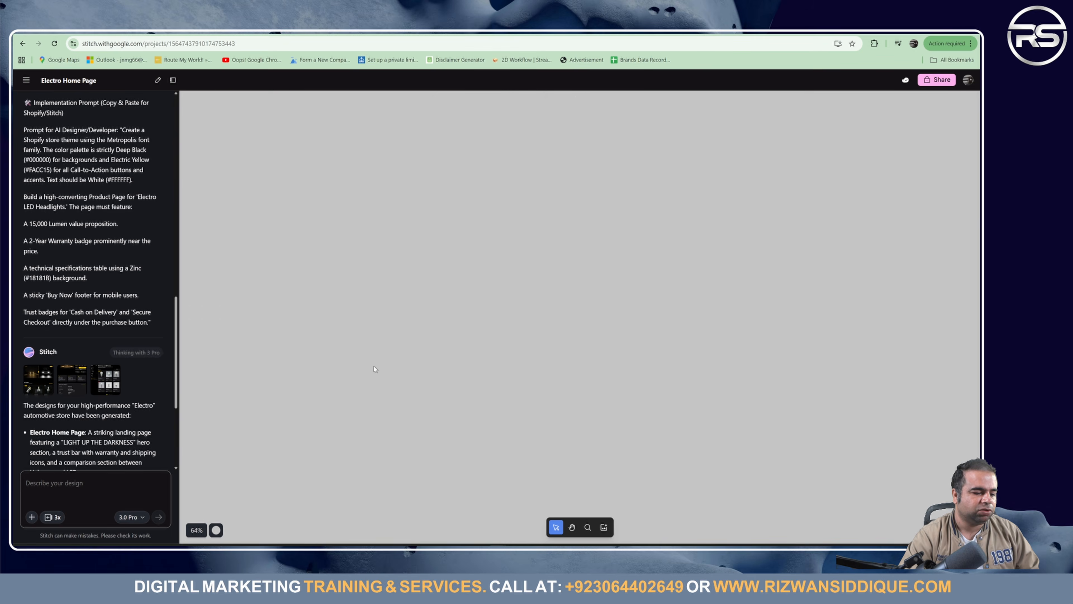
pyautogui.scroll(20, 398, 359)
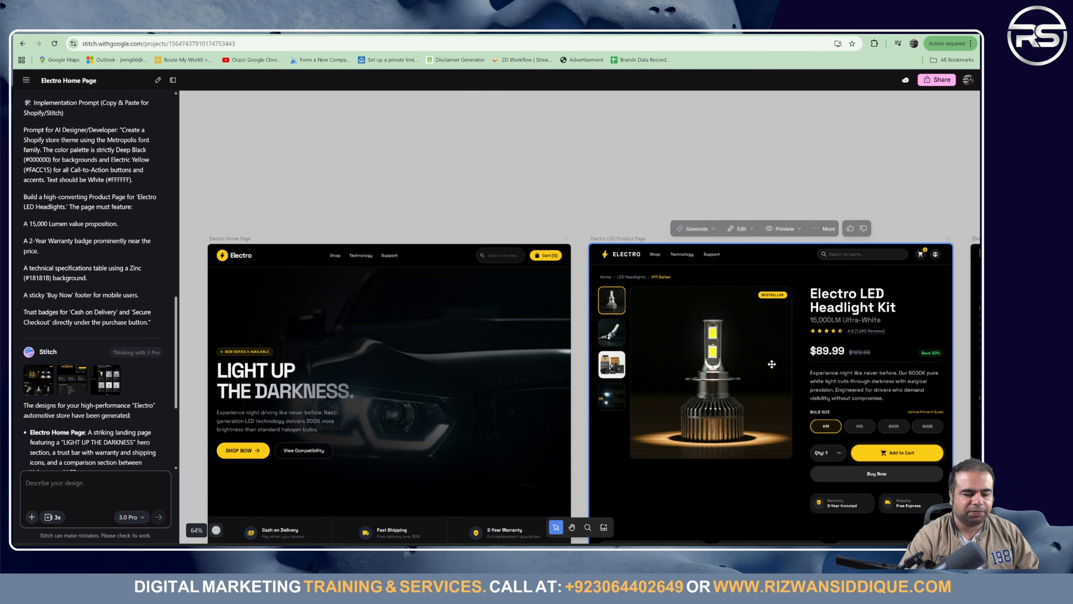
pyautogui.scroll(-5, 782, 370)
pyautogui.moveTo(835, 280); pyautogui.dragTo(813, 336)
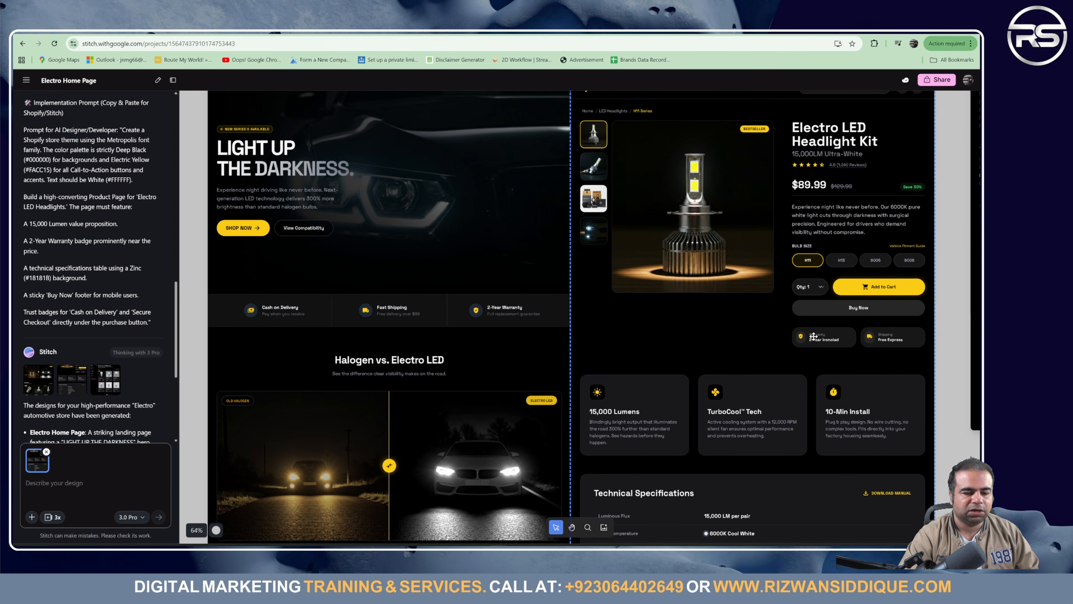
pyautogui.scroll(-15, 762, 309)
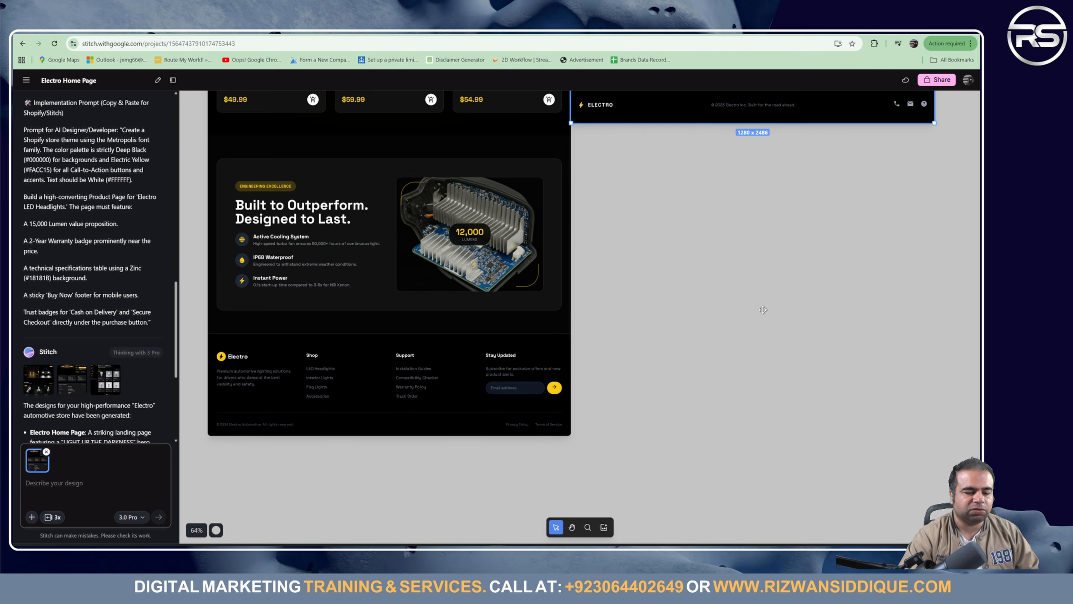
pyautogui.scroll(15, 763, 310)
pyautogui.scroll(5, 763, 309)
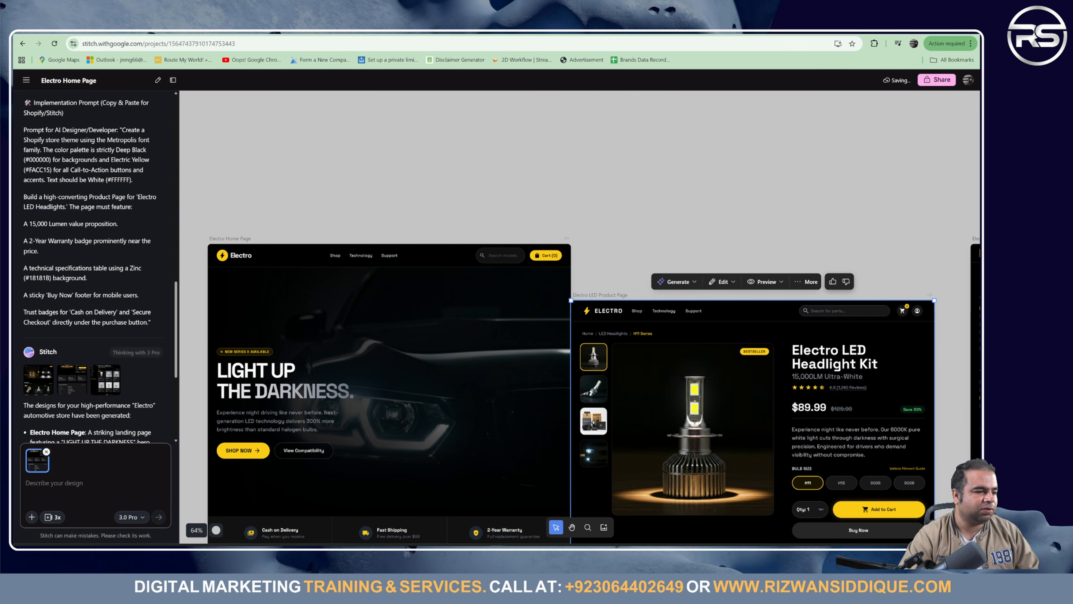
# Step: Check the other Stitch landing-page project, move the product page design aside, and return to Shopify
pyautogui.click(236, 27)
pyautogui.scroll(-5, 501, 306)
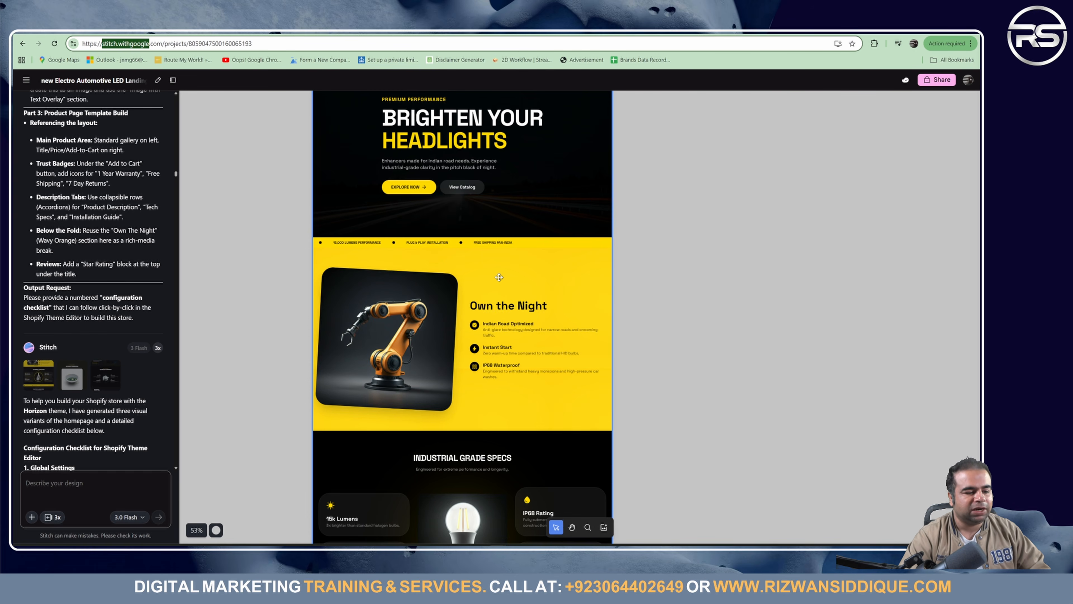
pyautogui.scroll(-5, 499, 277)
pyautogui.scroll(4, 498, 279)
pyautogui.scroll(9, 498, 281)
pyautogui.scroll(-8, 498, 283)
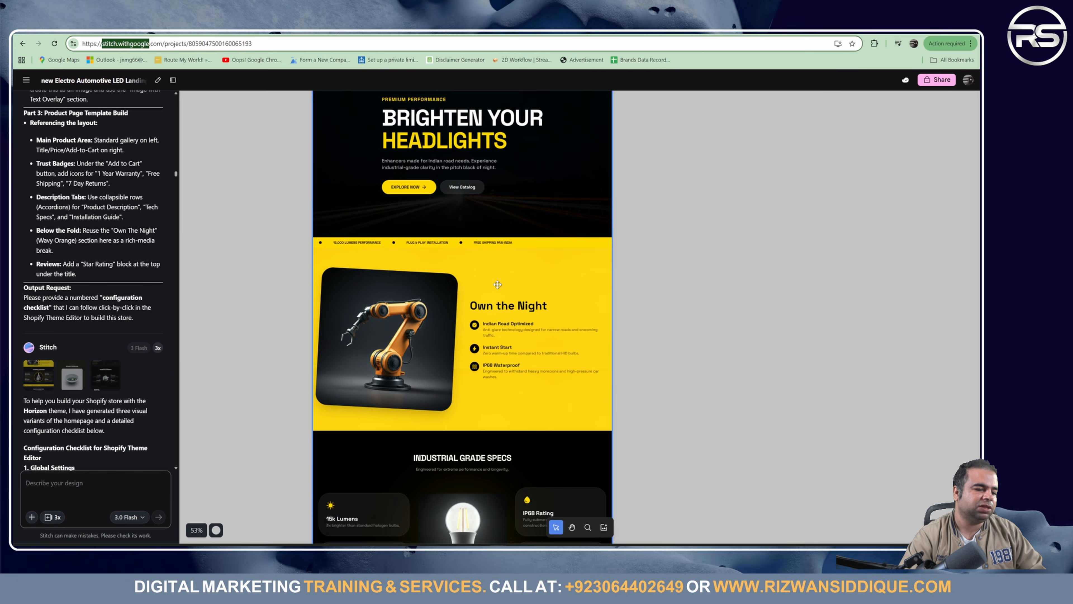
pyautogui.scroll(5, 497, 285)
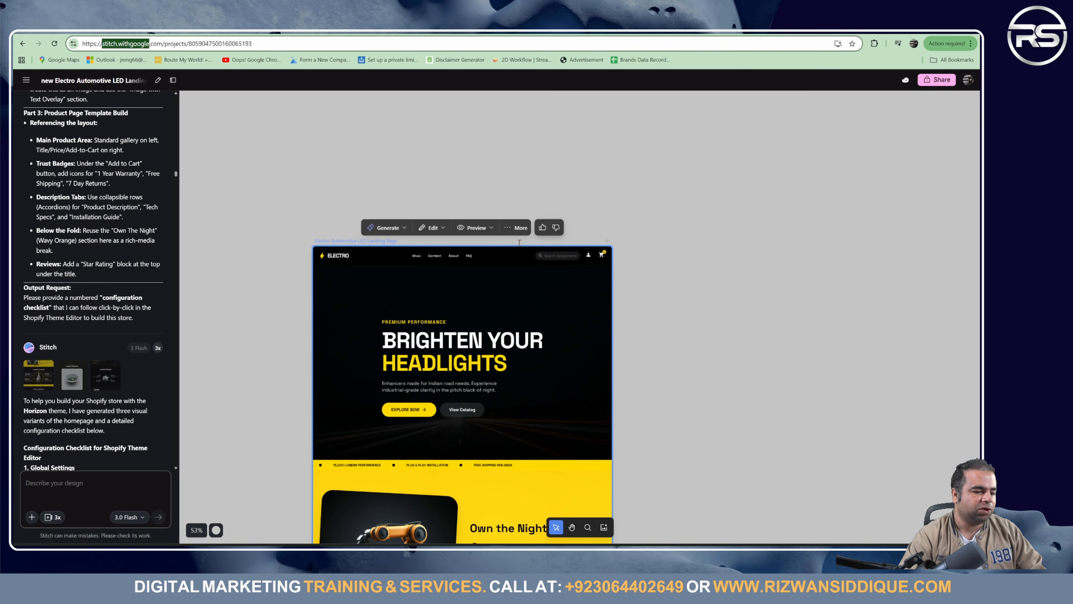
pyautogui.scroll(-5, 401, 405)
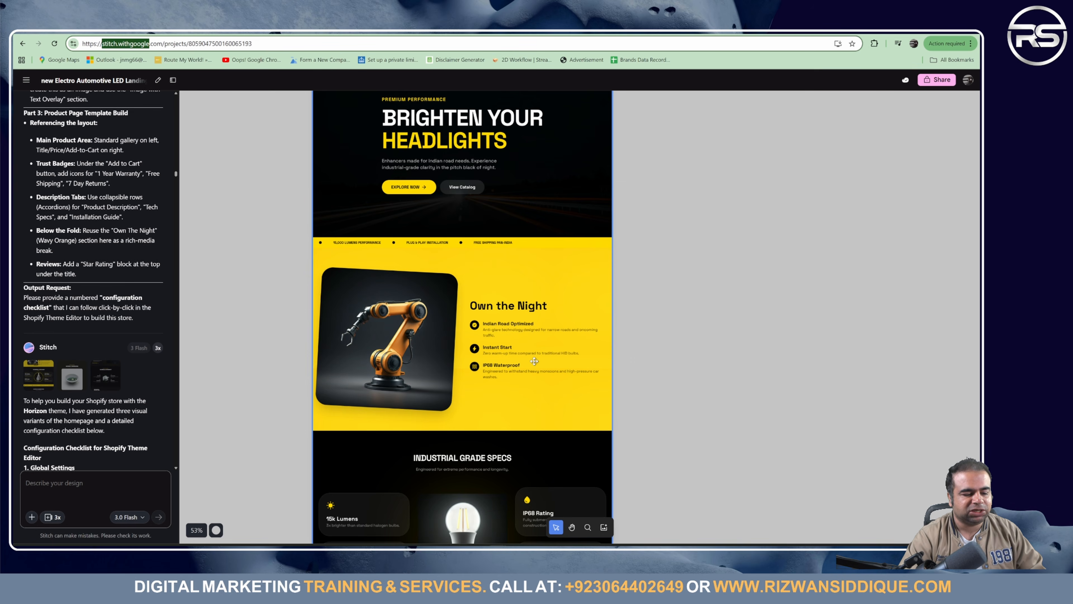
pyautogui.scroll(5, 534, 360)
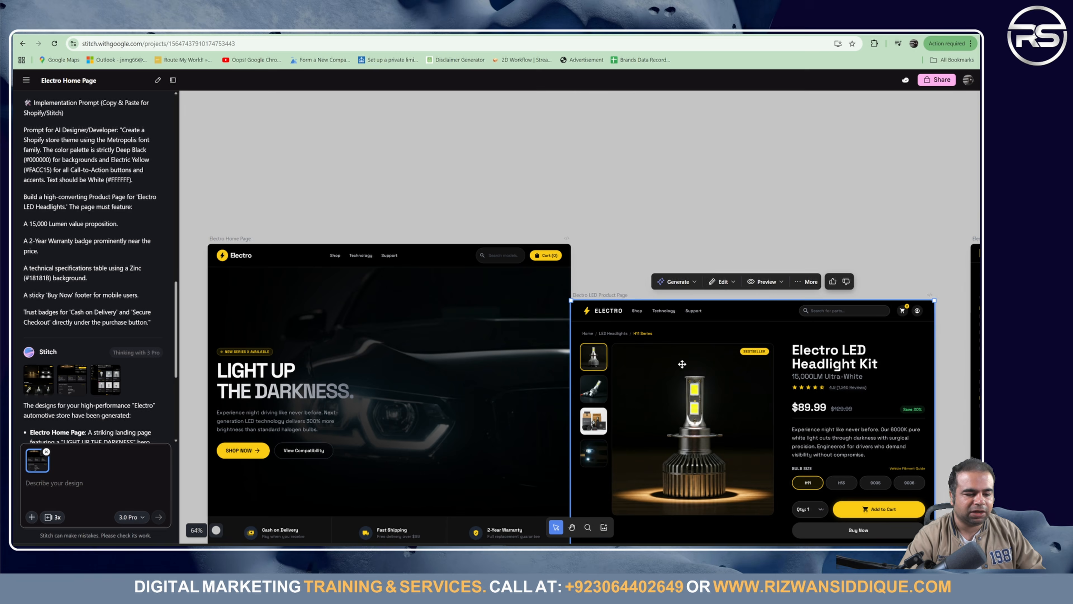
pyautogui.moveTo(682, 363); pyautogui.dragTo(698, 312)
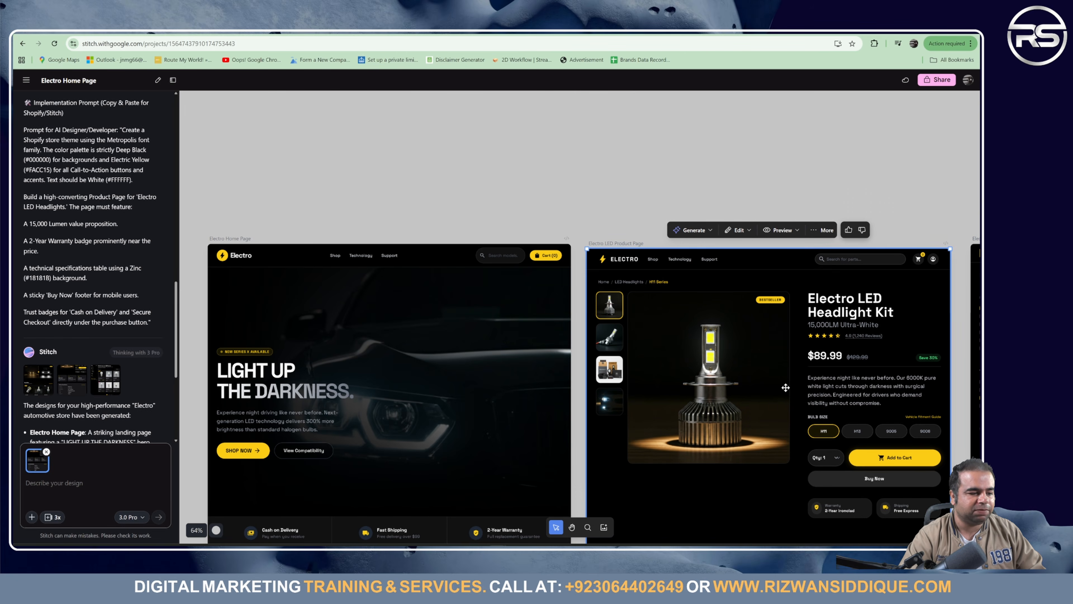
pyautogui.scroll(-5, 521, 311)
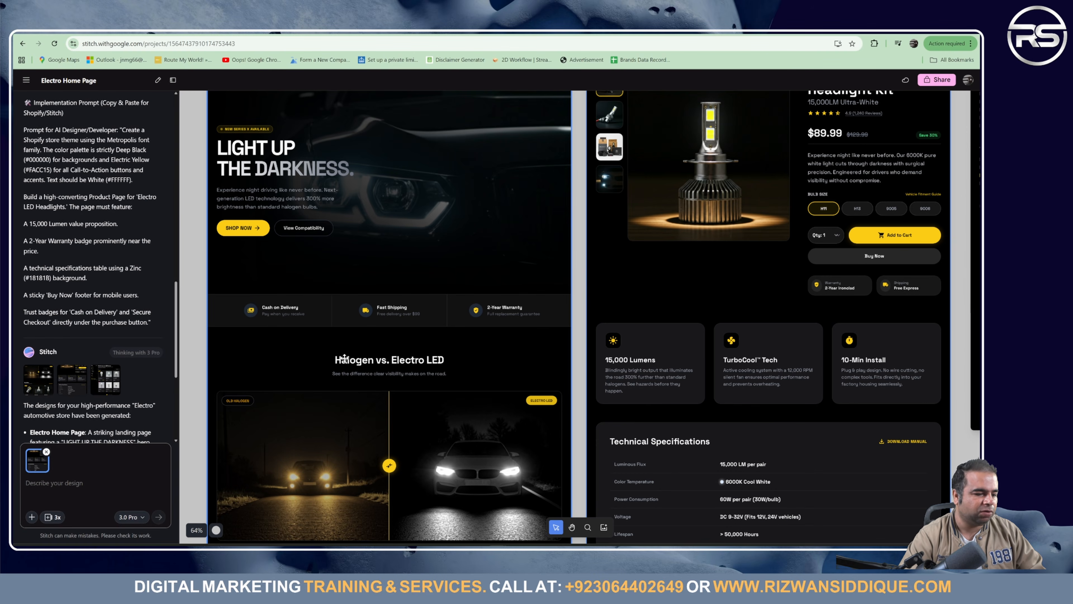
pyautogui.scroll(-5, 355, 445)
pyautogui.scroll(-10, 375, 336)
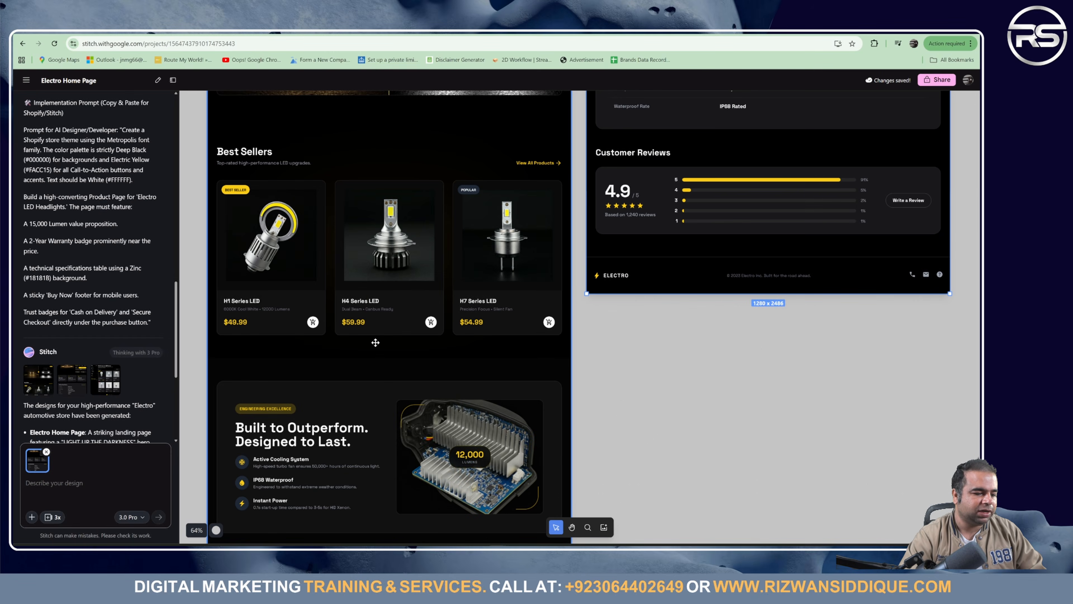
pyautogui.scroll(20, 396, 333)
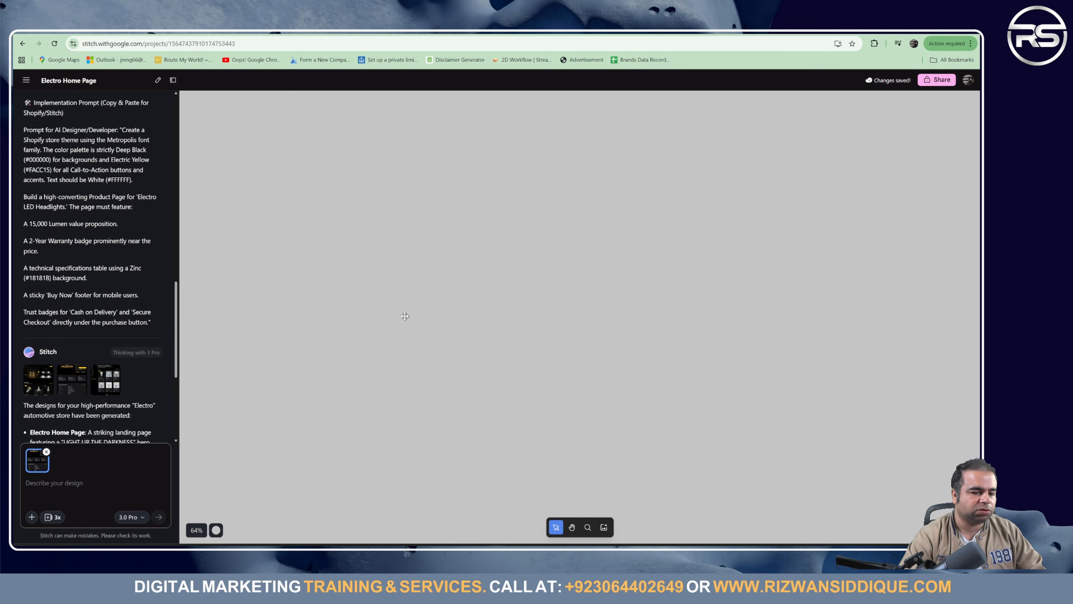
pyautogui.scroll(-6, 404, 321)
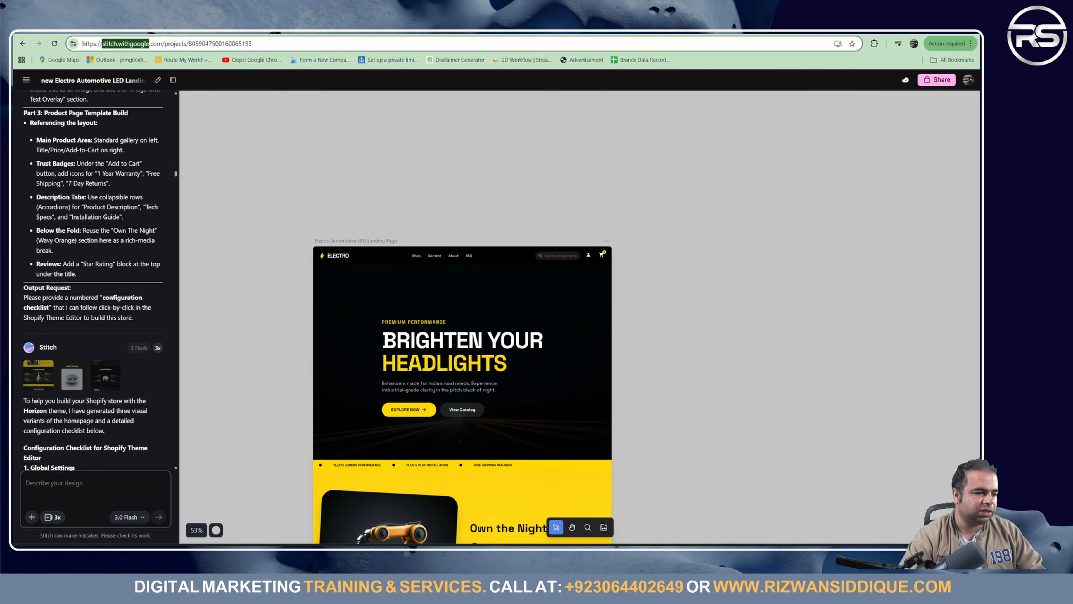
pyautogui.scroll(-5, 432, 322)
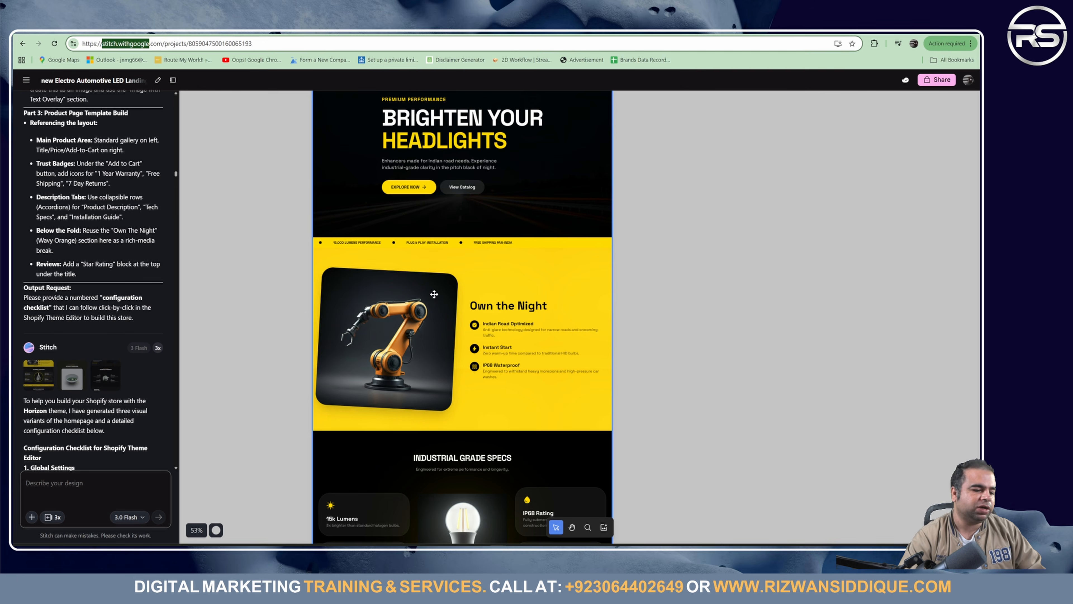
pyautogui.scroll(5, 434, 294)
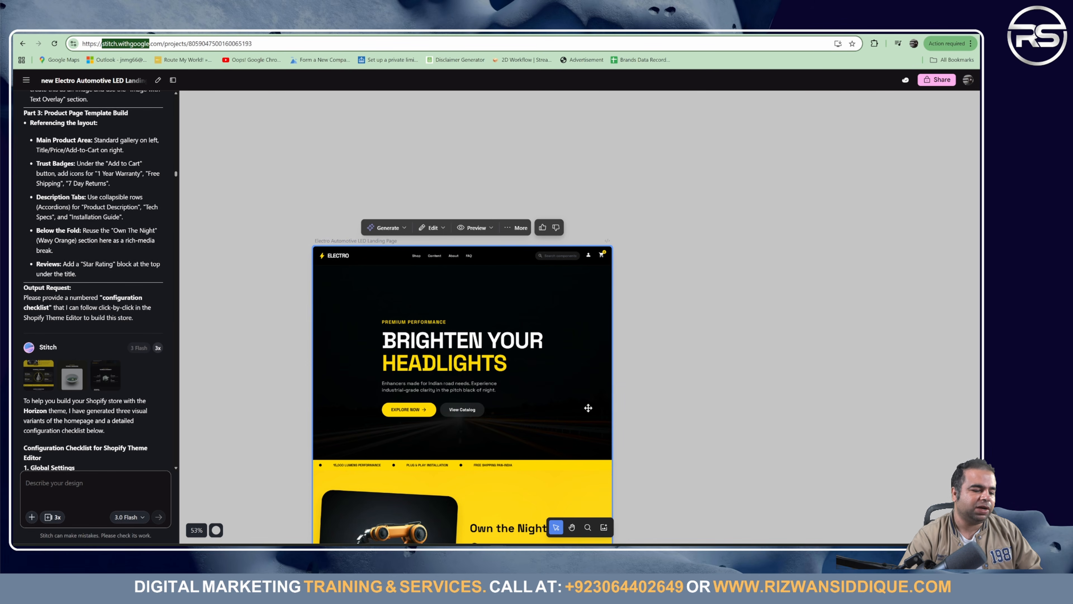
pyautogui.scroll(-5, 357, 391)
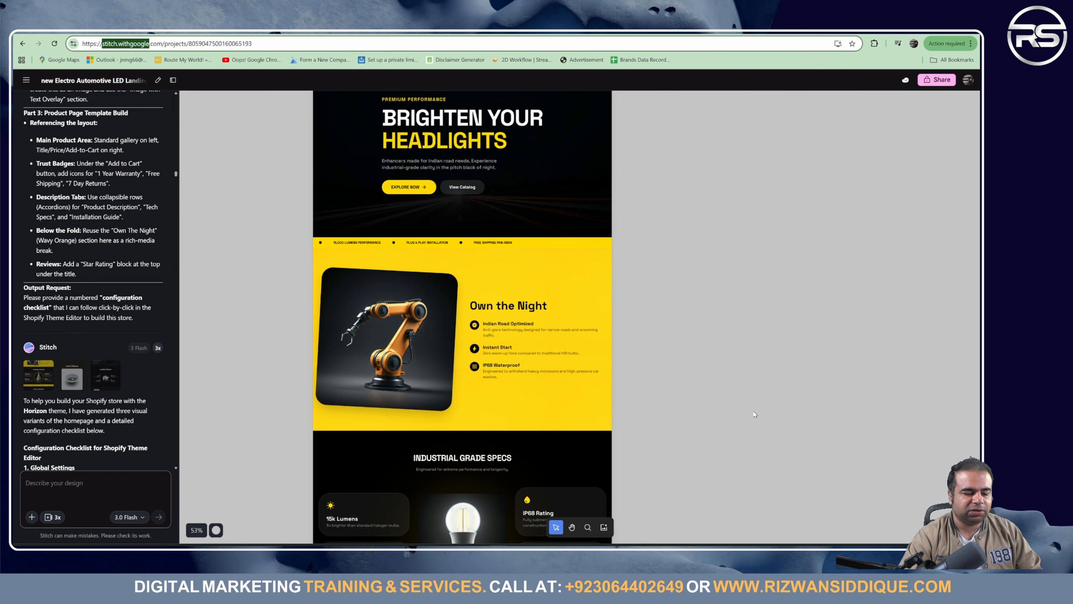
pyautogui.hotkey('alt', 'Tab')
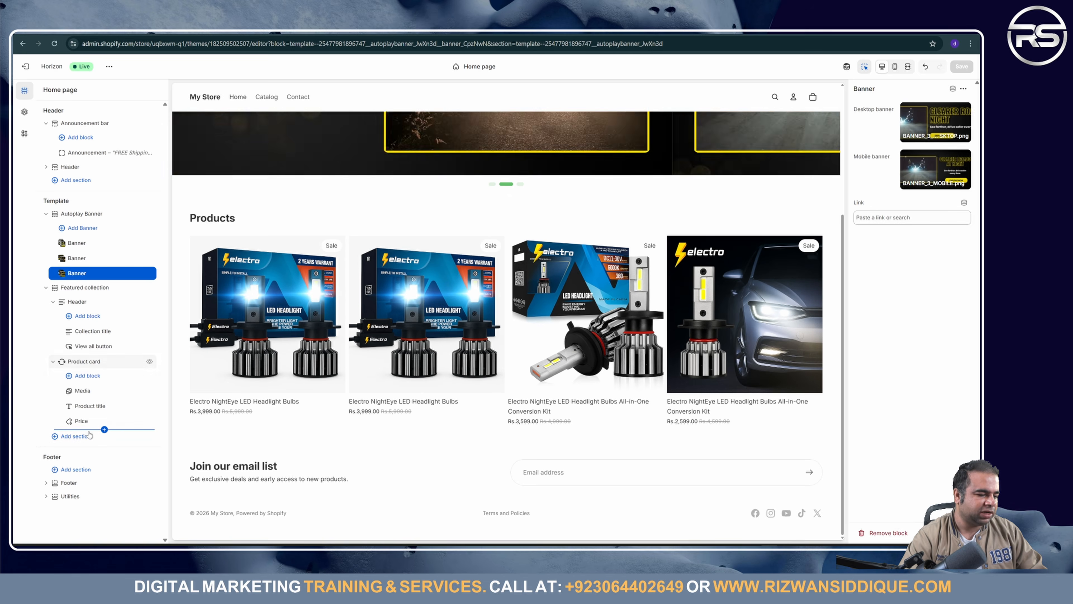
# Step: Add a Marquee section to the home page below the Products grid
pyautogui.click(88, 441)
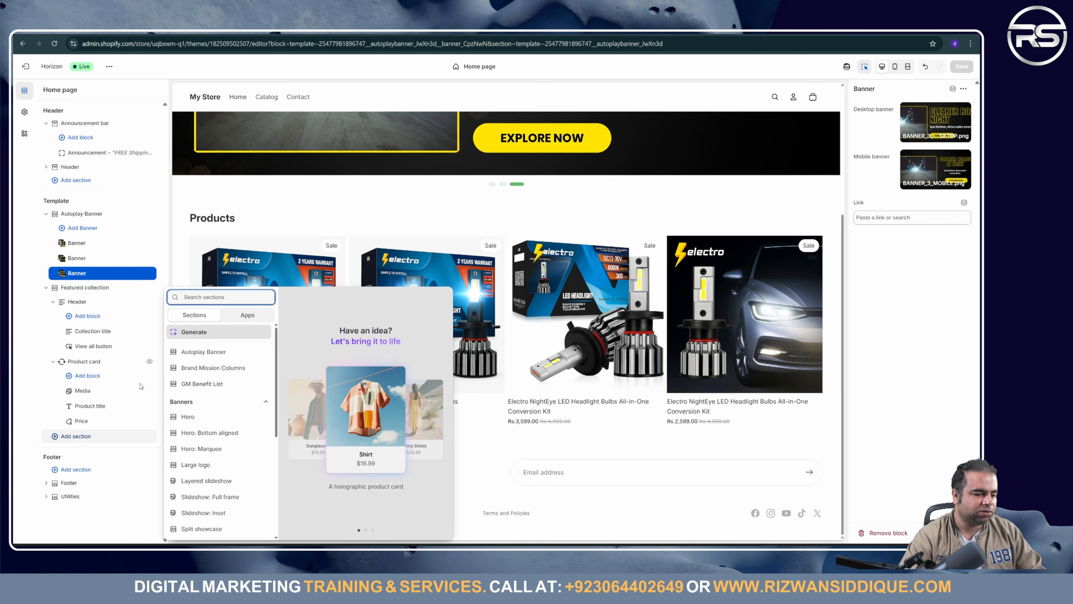
pyautogui.scroll(-1, 223, 382)
pyautogui.scroll(1, 223, 382)
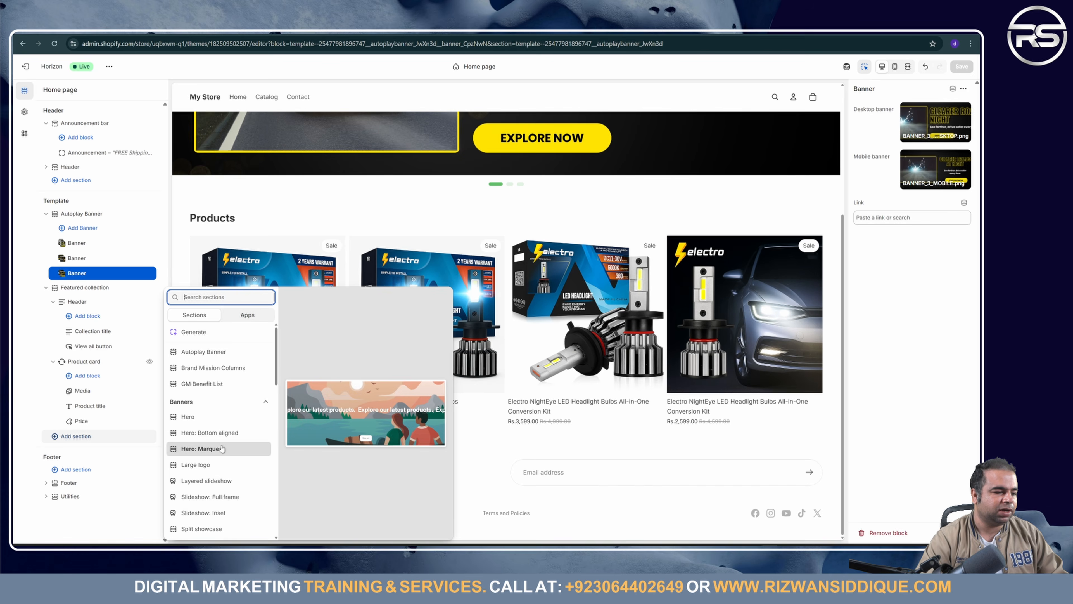
pyautogui.scroll(-8, 223, 446)
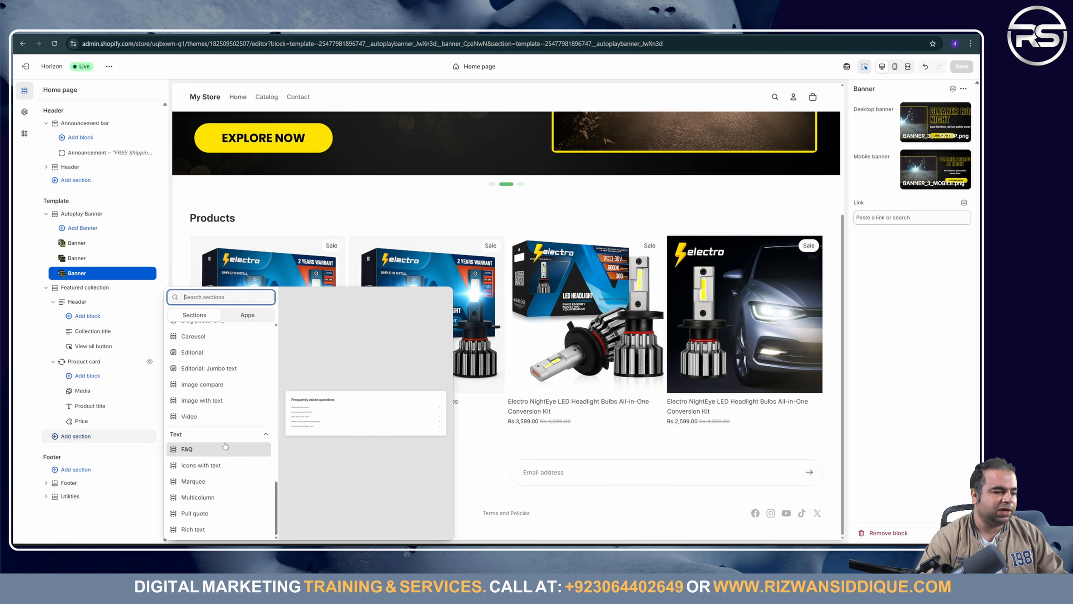
pyautogui.click(211, 488)
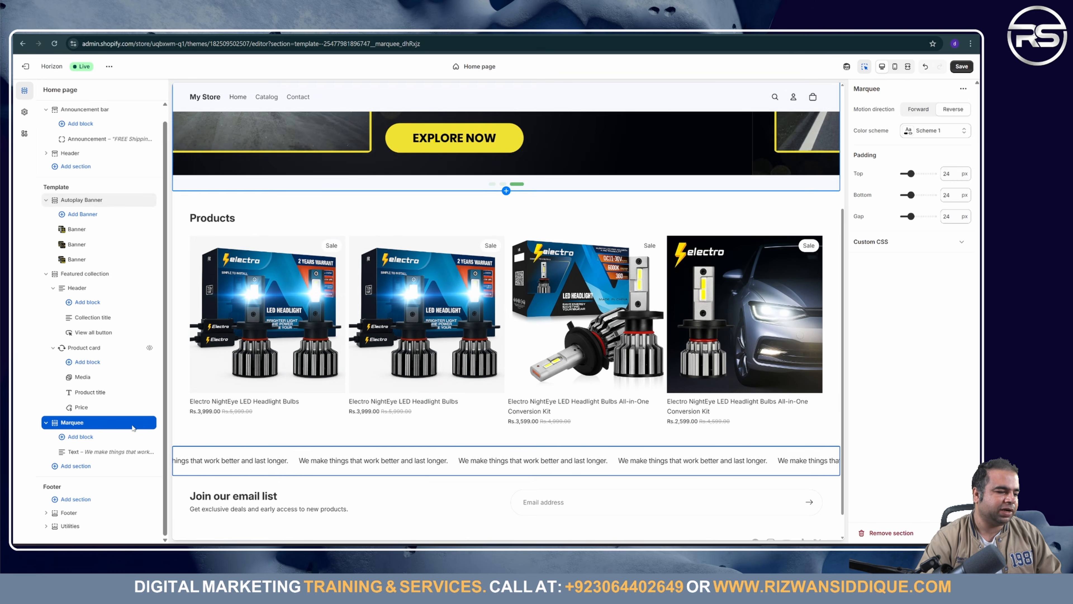
# Step: Look over the Marquee's Text block and section settings, including its name
pyautogui.click(97, 453)
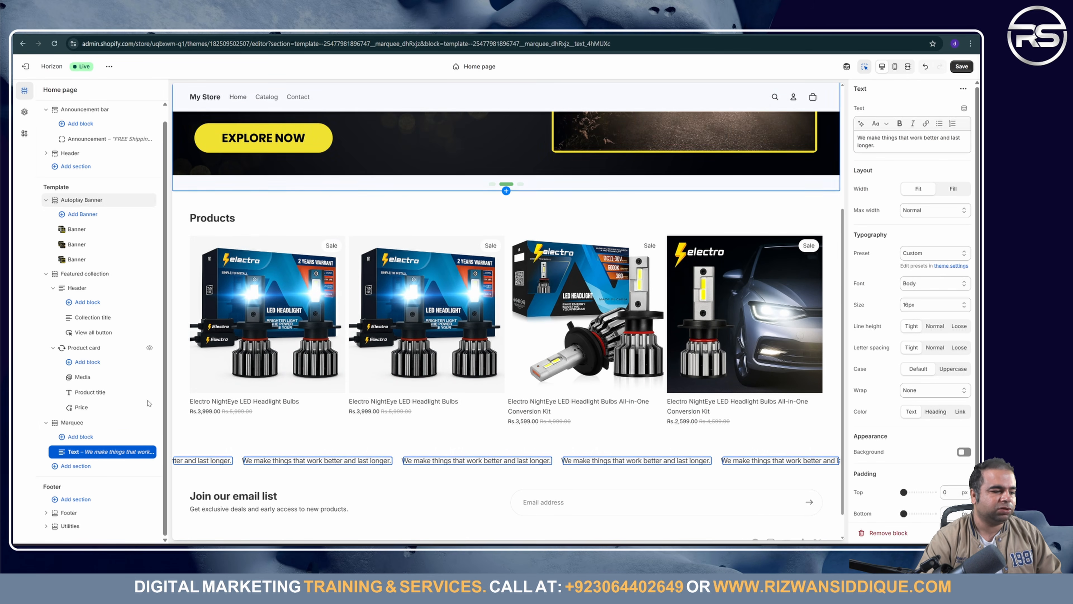
pyautogui.click(98, 423)
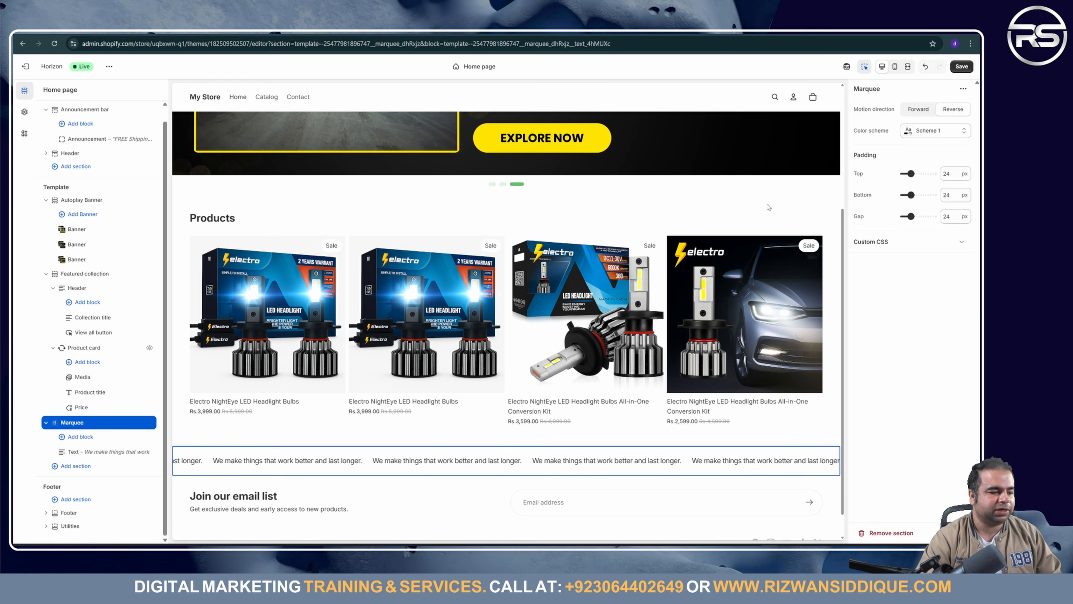
pyautogui.click(864, 94)
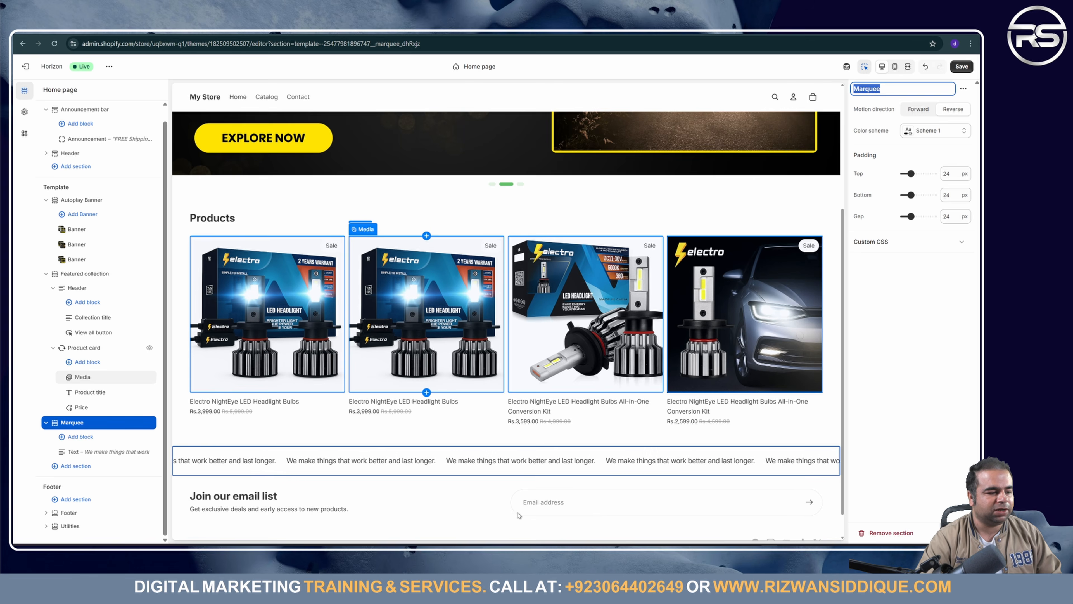
pyautogui.click(498, 552)
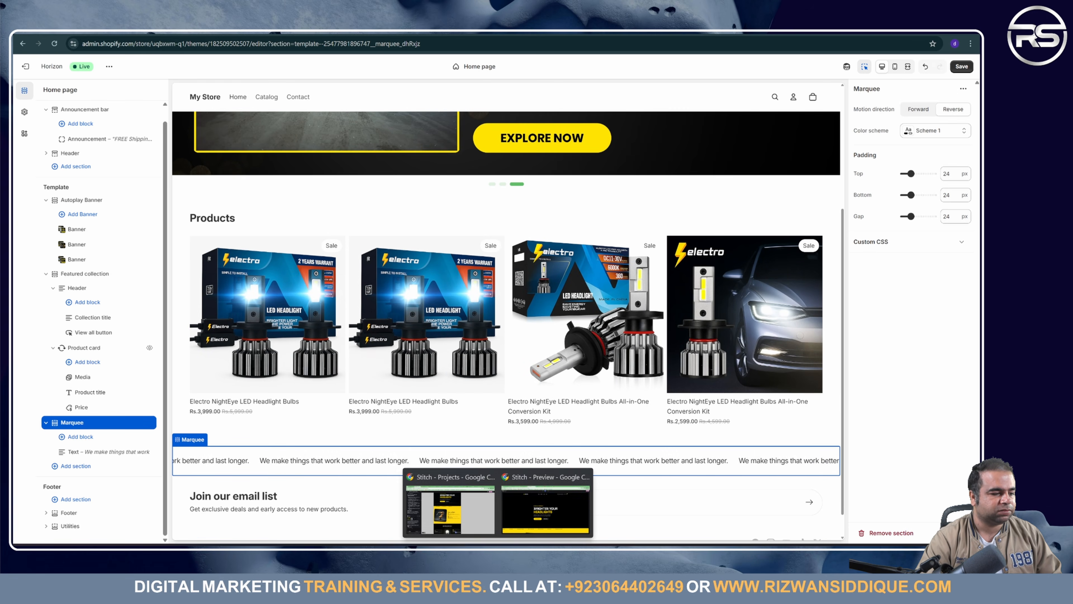
# Step: Ask Gemini in the store-branding chat for marquee text ideas with the prompt 'Marquee'
pyautogui.click(459, 514)
pyautogui.hotkey('ctrl', 'Tab')
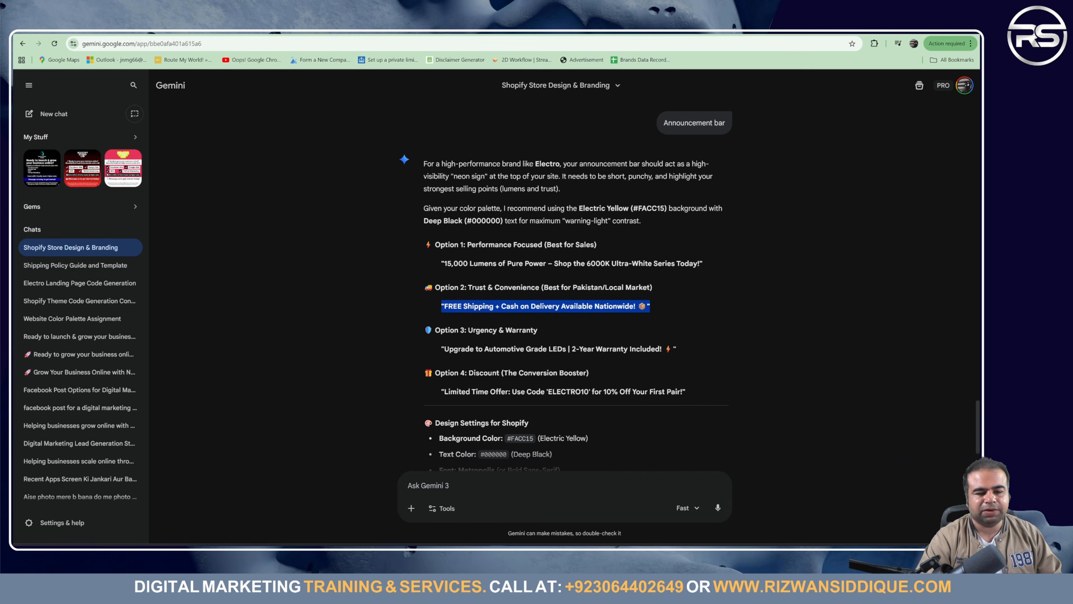
pyautogui.click(474, 487)
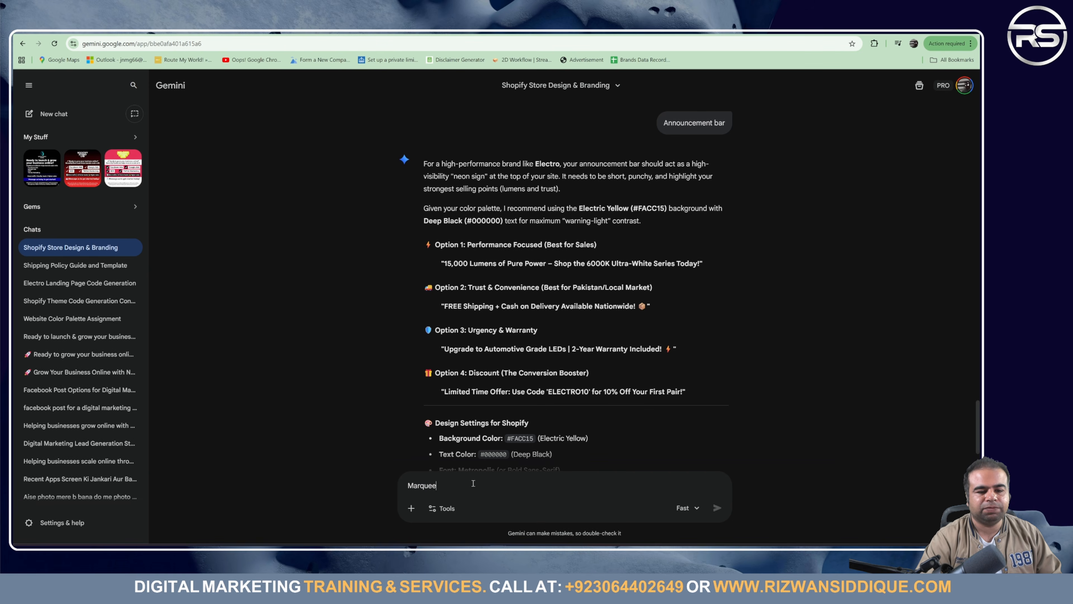
pyautogui.press('Return')
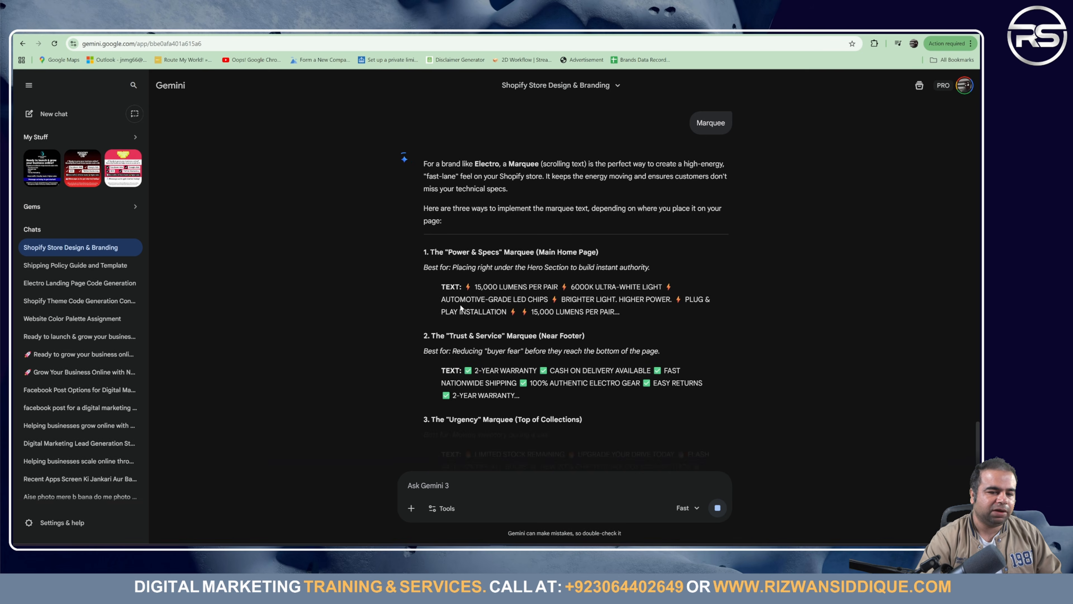
# Step: Copy Gemini's Trust & Service check-mark marquee text
pyautogui.moveTo(464, 371); pyautogui.dragTo(520, 396)
pyautogui.hotkey('ctrl', 'c')
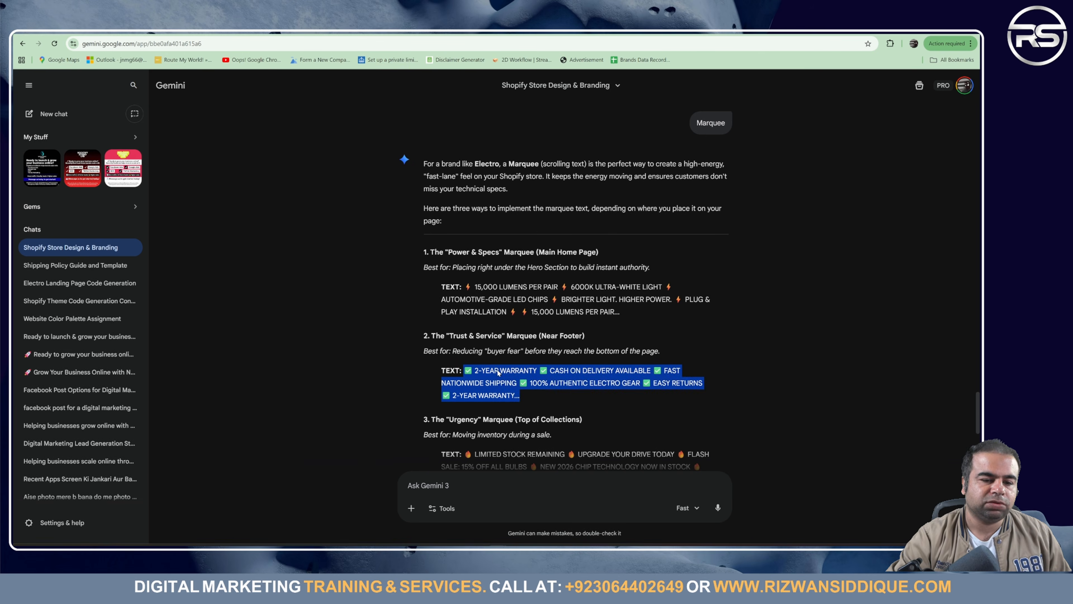
pyautogui.rightClick(680, 380)
pyautogui.click(701, 390)
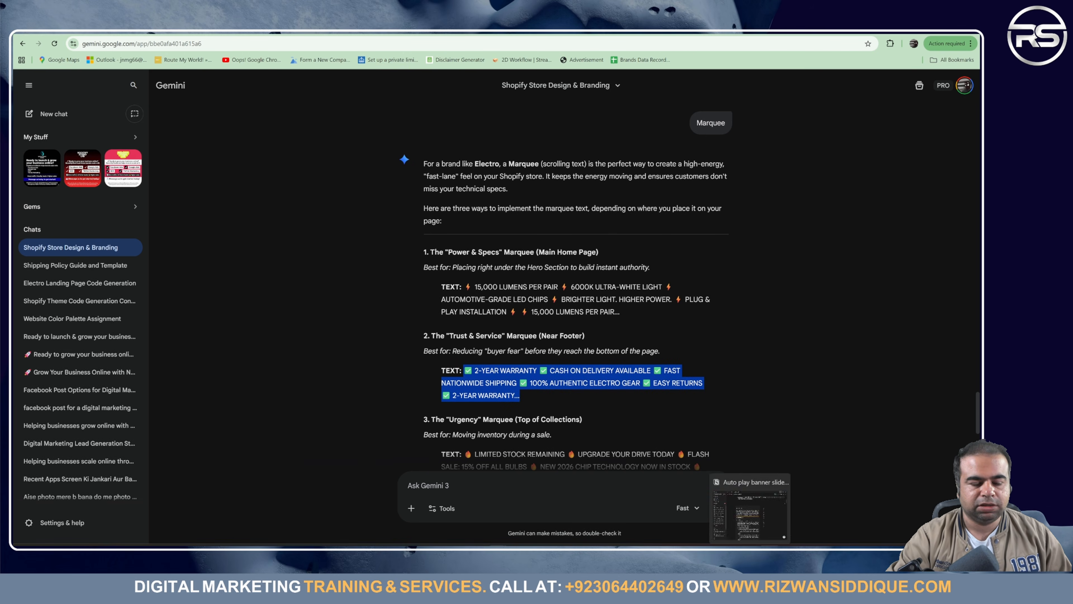
# Step: Replace the marquee sentence with the copied list starting 2-YEAR WARRANTY, CASH ON DELIVERY AVAILABLE, and save
pyautogui.click(770, 553)
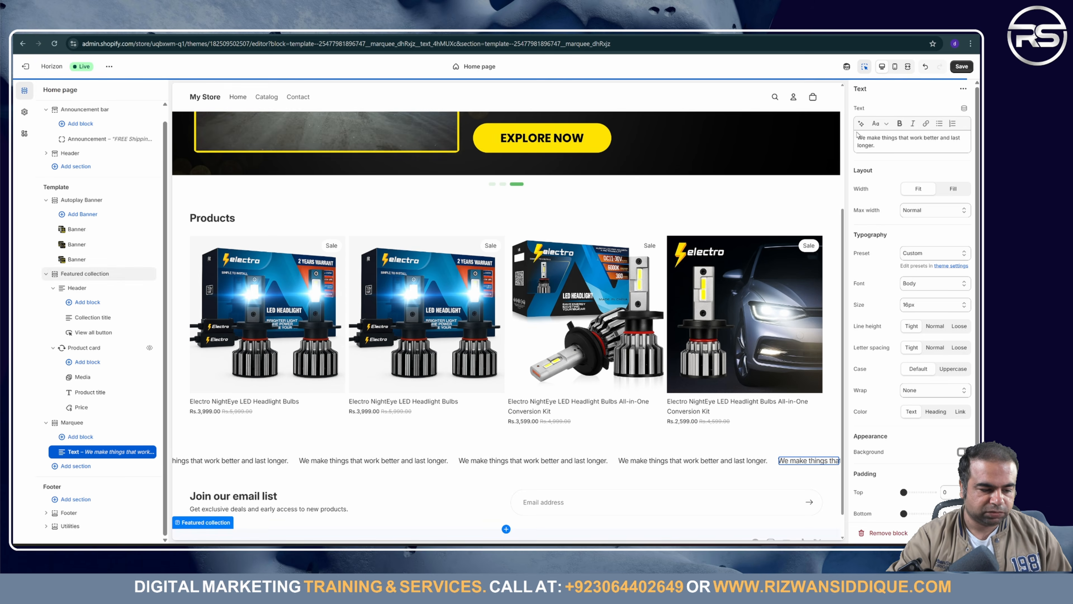
pyautogui.tripleClick(878, 141)
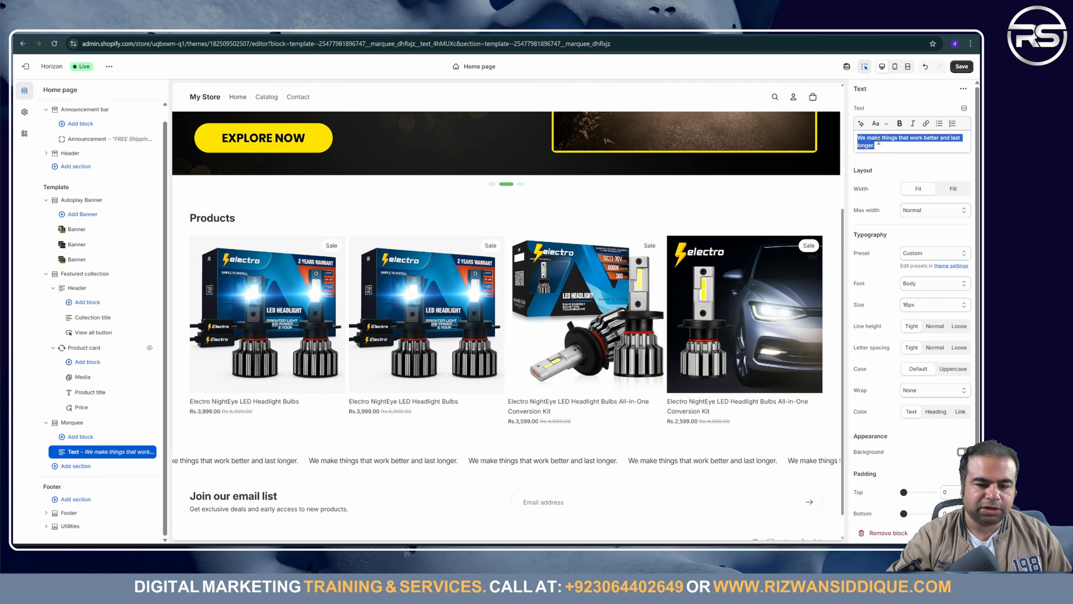
pyautogui.hotkey('ctrl', 'v')
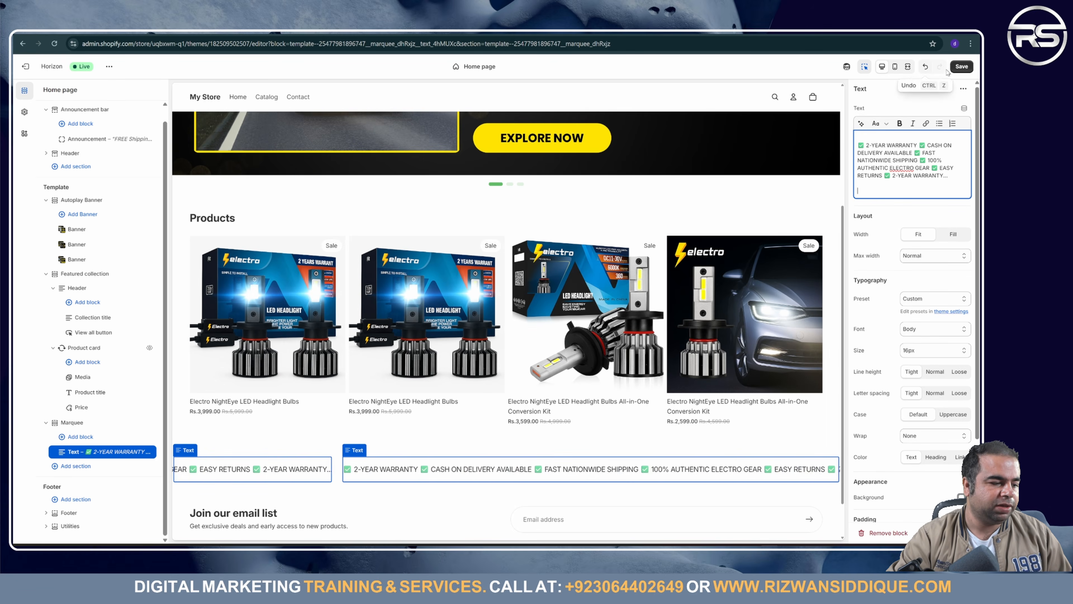
pyautogui.click(963, 66)
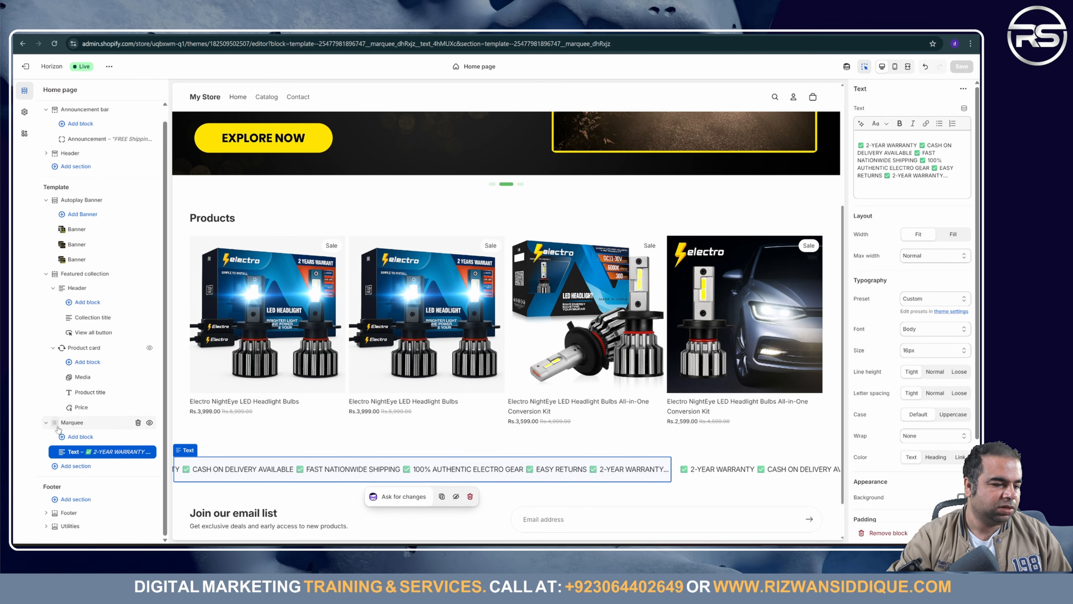
# Step: Move the Marquee section up to sit directly under the Autoplay Banner slideshow
pyautogui.moveTo(56, 423); pyautogui.dragTo(62, 278)
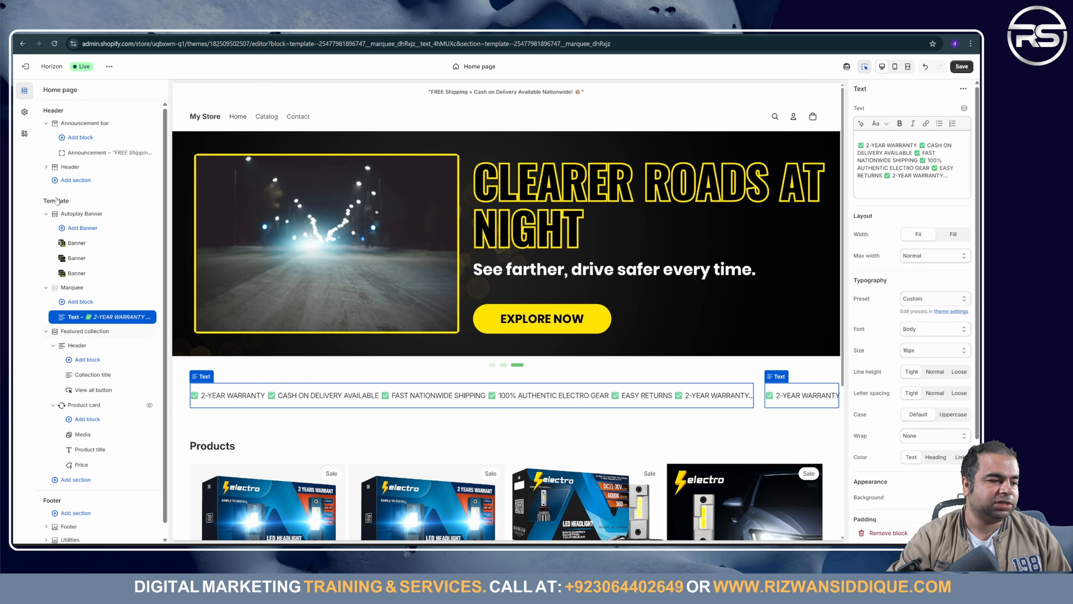
# Step: Open colour Scheme 1 in the theme settings' Colors, then bring the Notion notes window forward
pyautogui.click(24, 111)
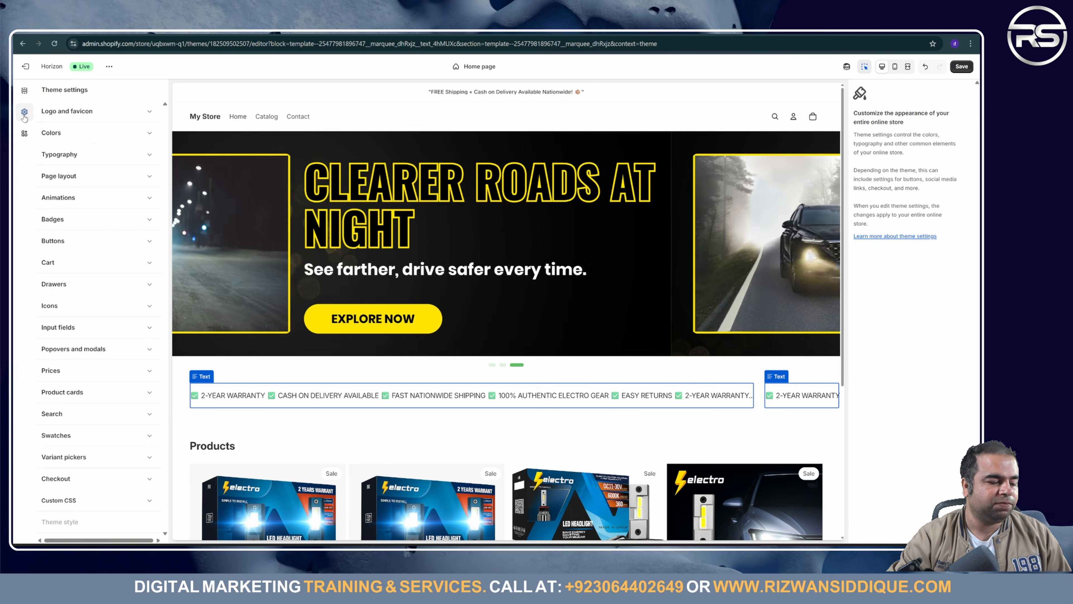
pyautogui.click(101, 128)
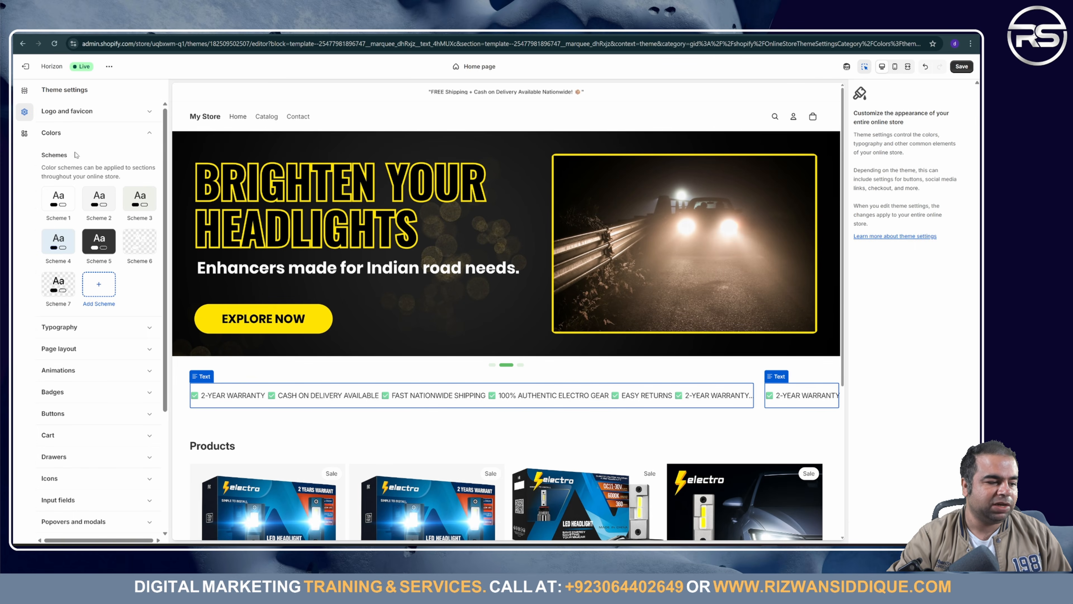
pyautogui.click(59, 199)
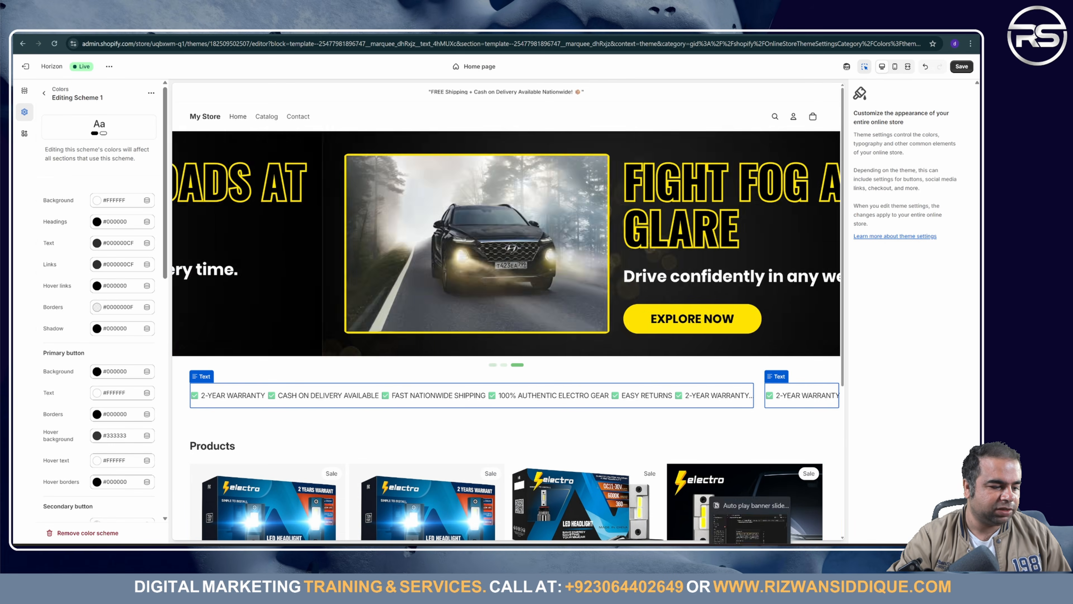
pyautogui.click(747, 548)
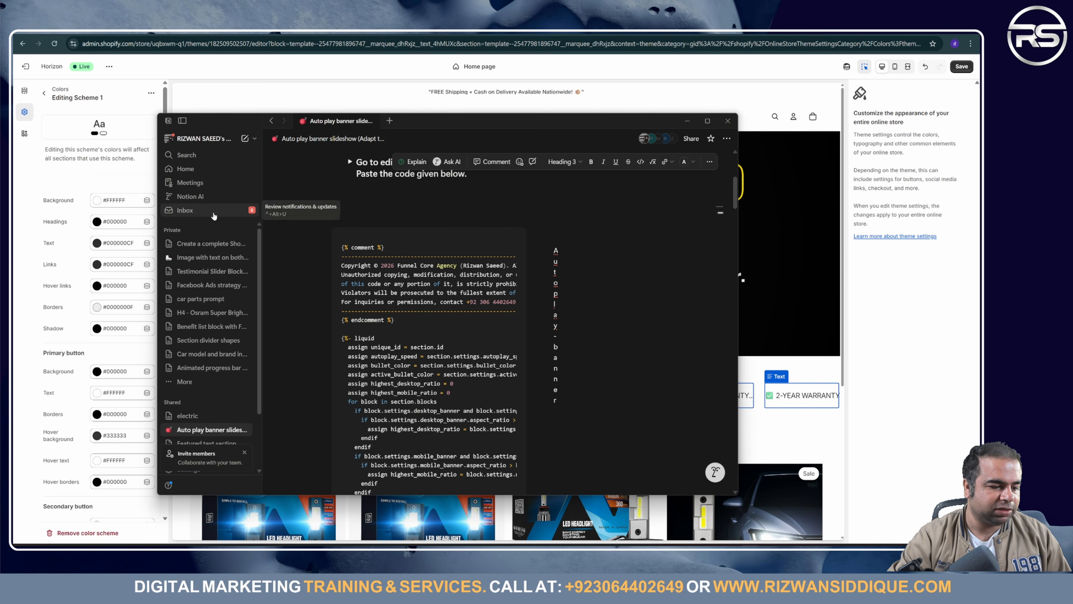
# Step: On Notion's electric page, expand the Color codes list and select the Body BG code 000000
pyautogui.click(199, 243)
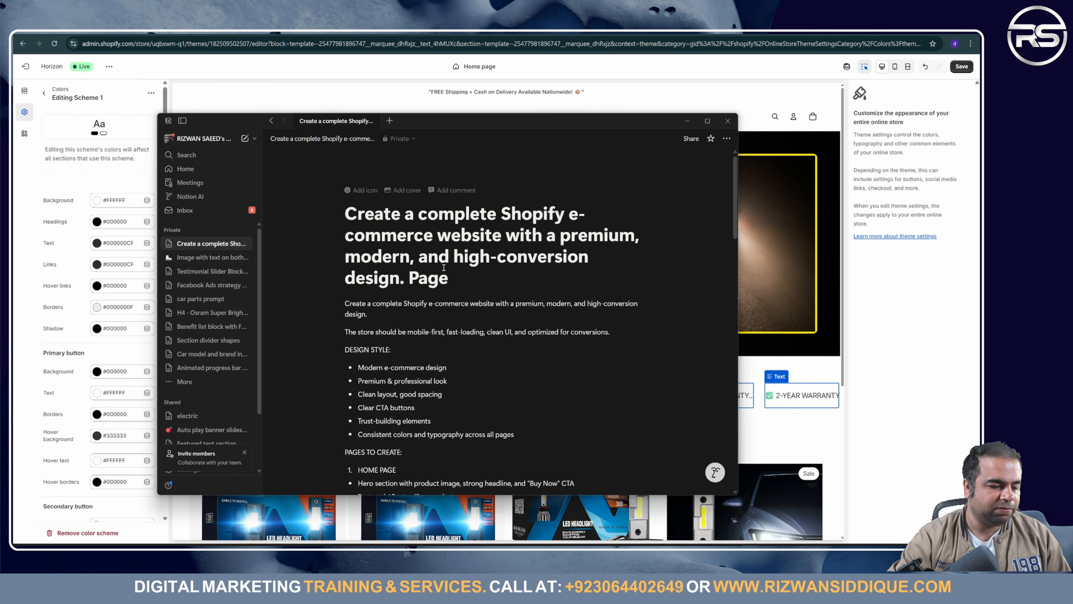
pyautogui.scroll(-15, 315, 296)
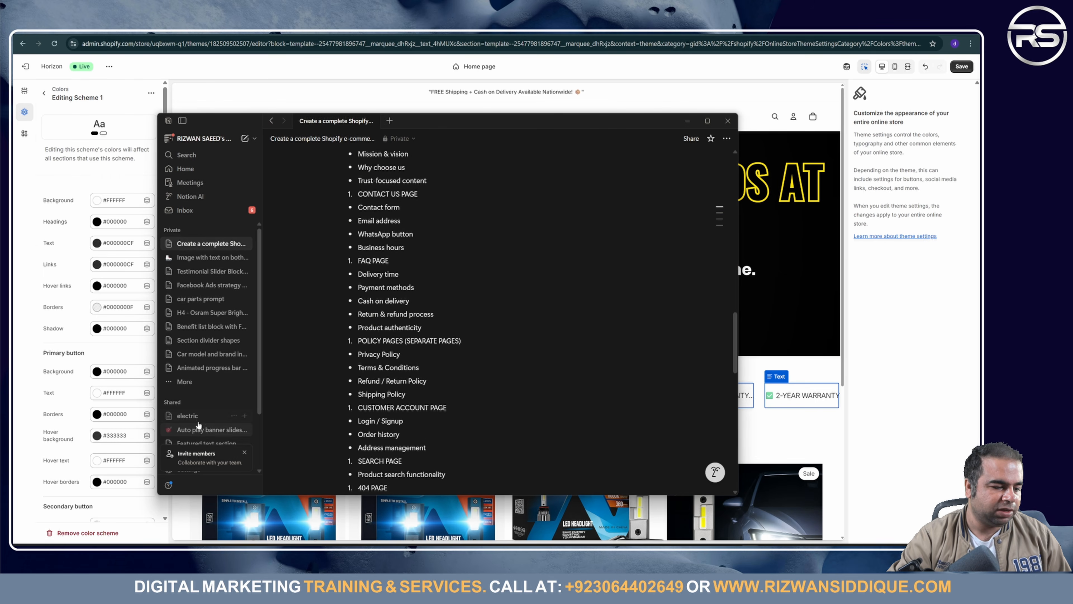
pyautogui.click(220, 416)
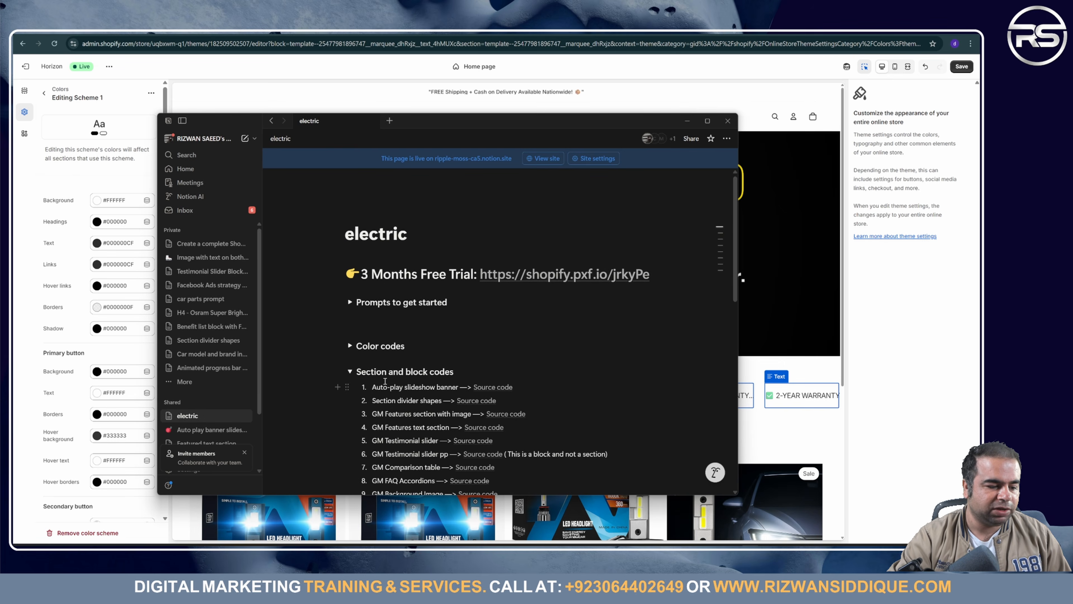
pyautogui.scroll(-10, 385, 379)
pyautogui.scroll(10, 386, 381)
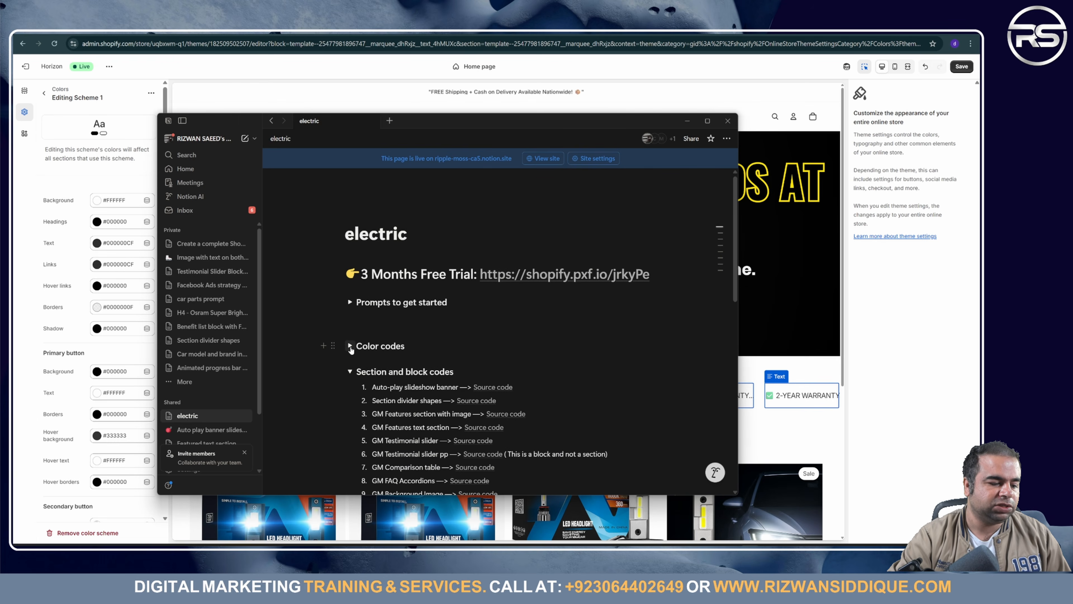
pyautogui.click(350, 345)
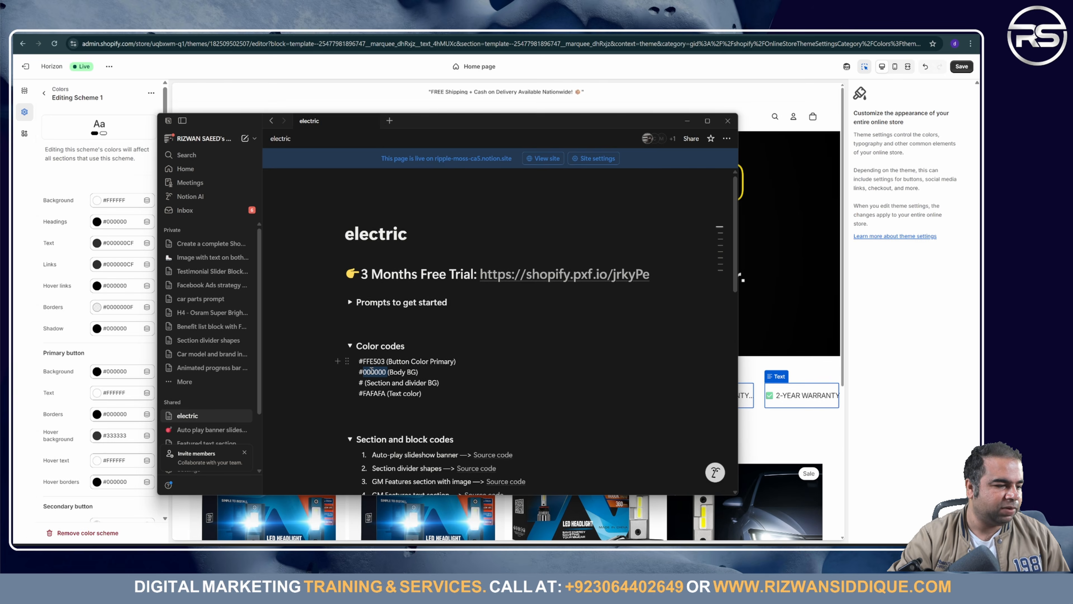
pyautogui.tripleClick(372, 371)
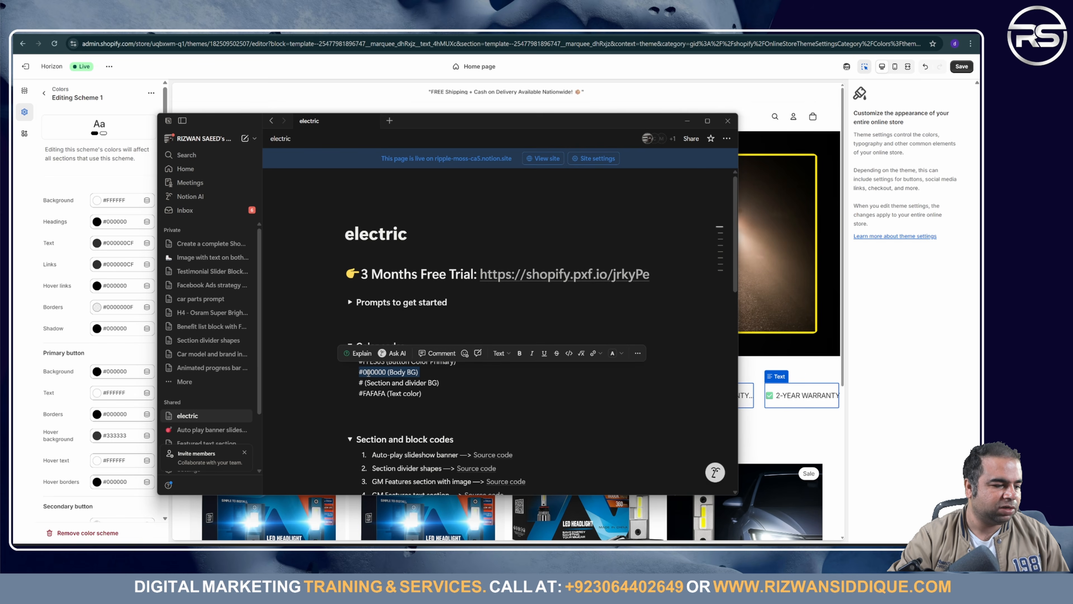
pyautogui.doubleClick(369, 372)
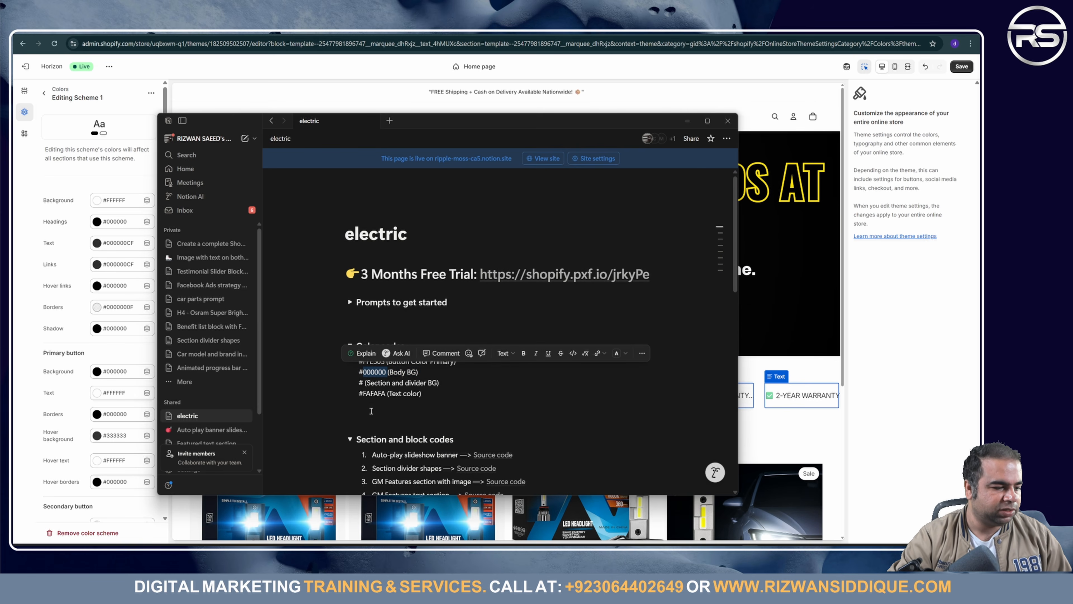
pyautogui.hotkey('alt', 'Tab')
# Step: Set Scheme 1's background to #000000 and pick out the FAFAFA text code from the notes
pyautogui.click(125, 199)
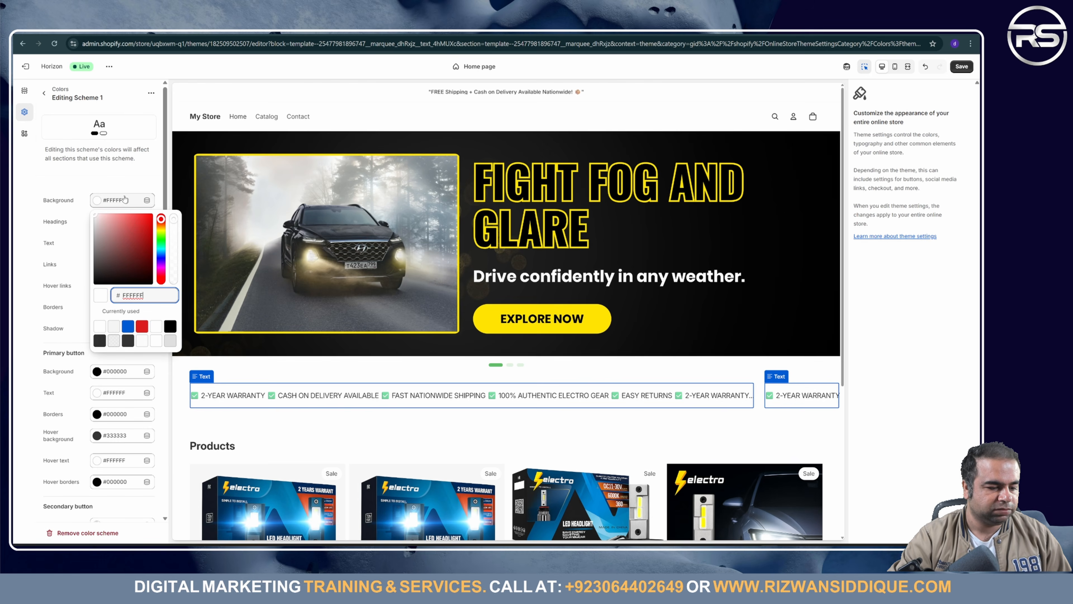
pyautogui.doubleClick(136, 295)
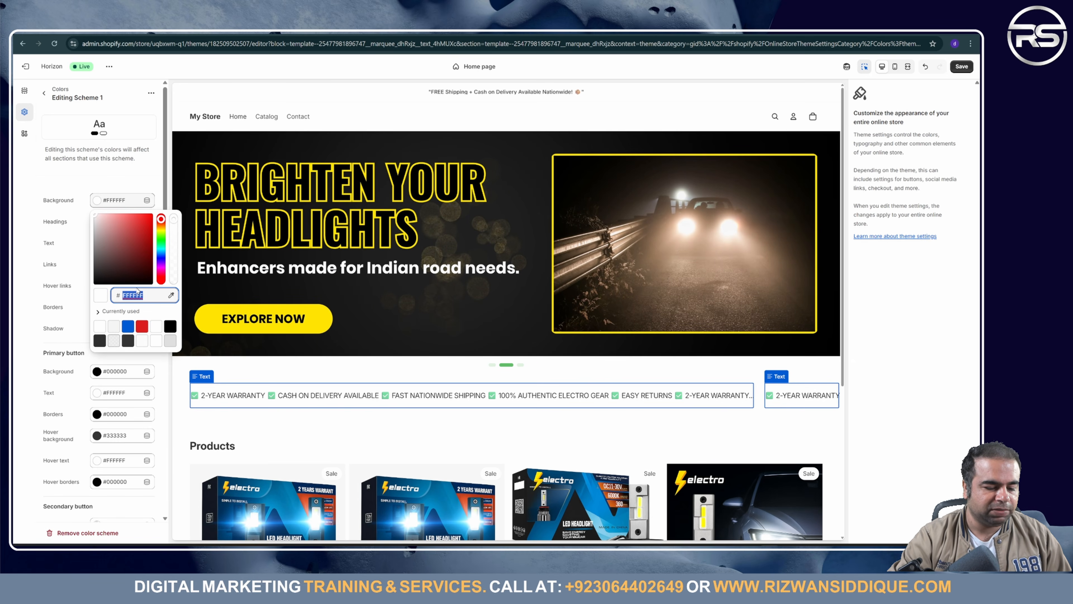
pyautogui.write('000000')
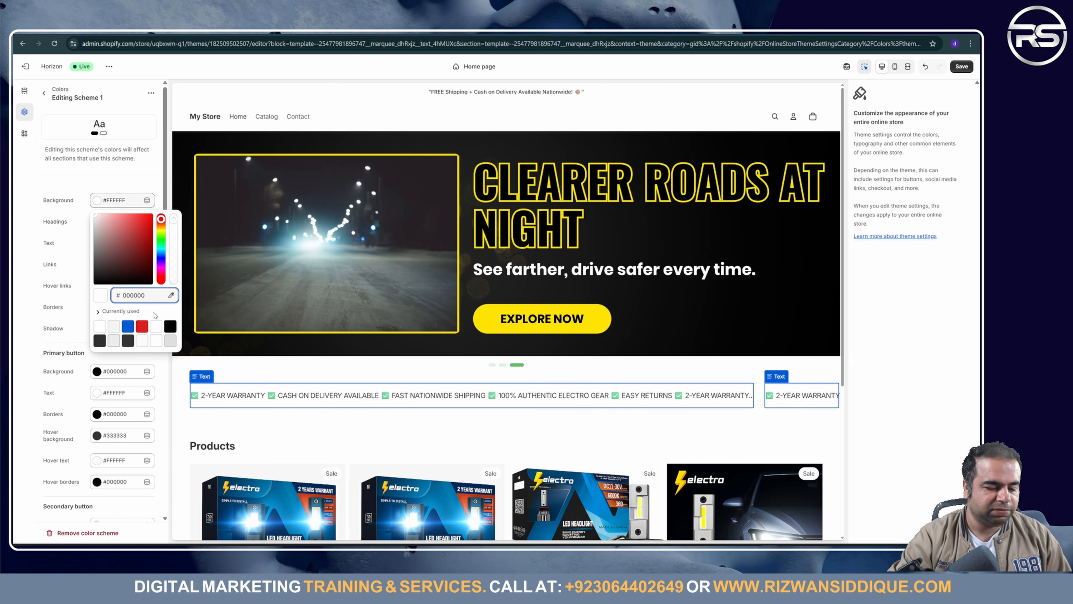
pyautogui.press('Return')
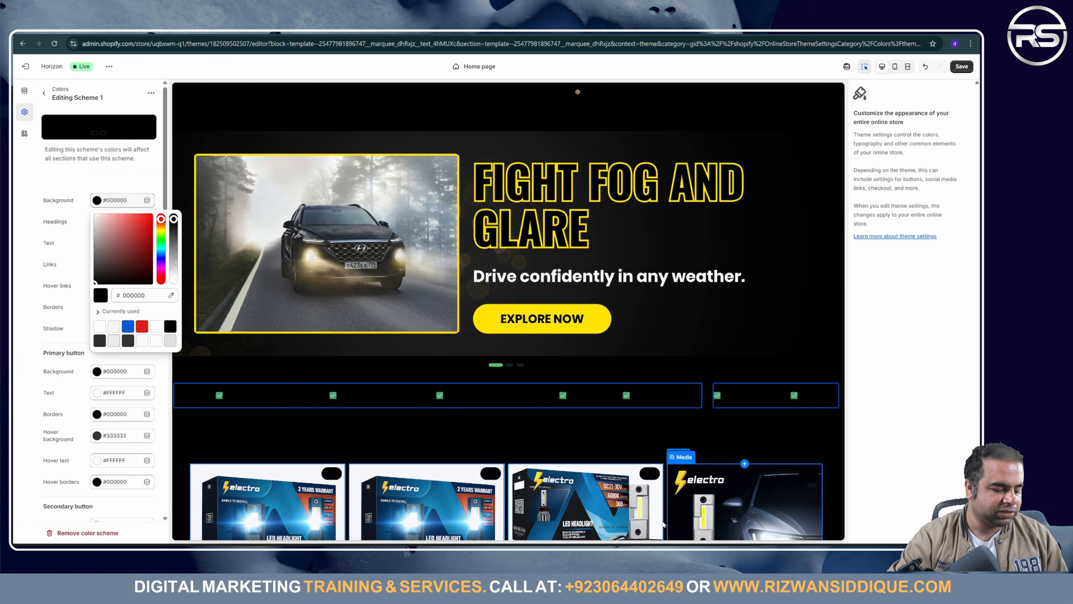
pyautogui.hotkey('alt', 'Tab')
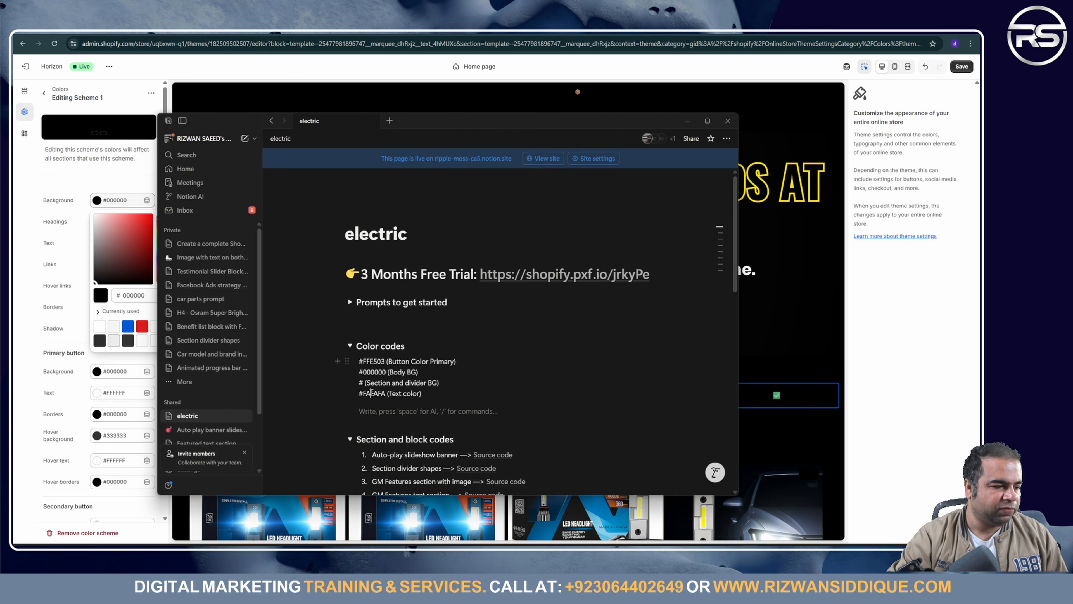
pyautogui.doubleClick(372, 392)
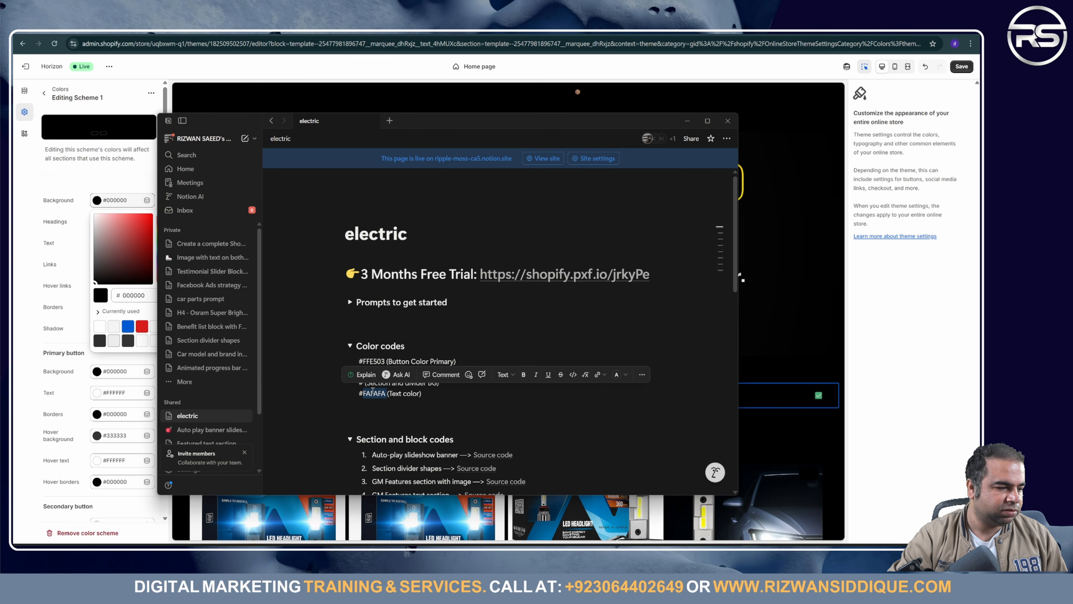
pyautogui.hotkey('alt', 'Tab')
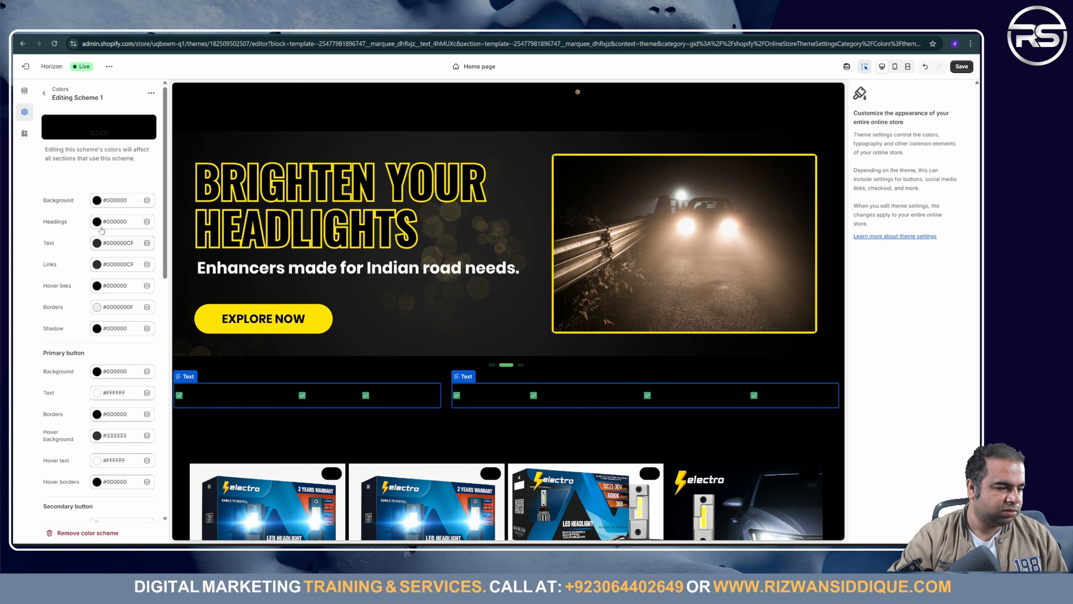
# Step: Make Scheme 1's headings, text, links and hover links white
pyautogui.click(111, 222)
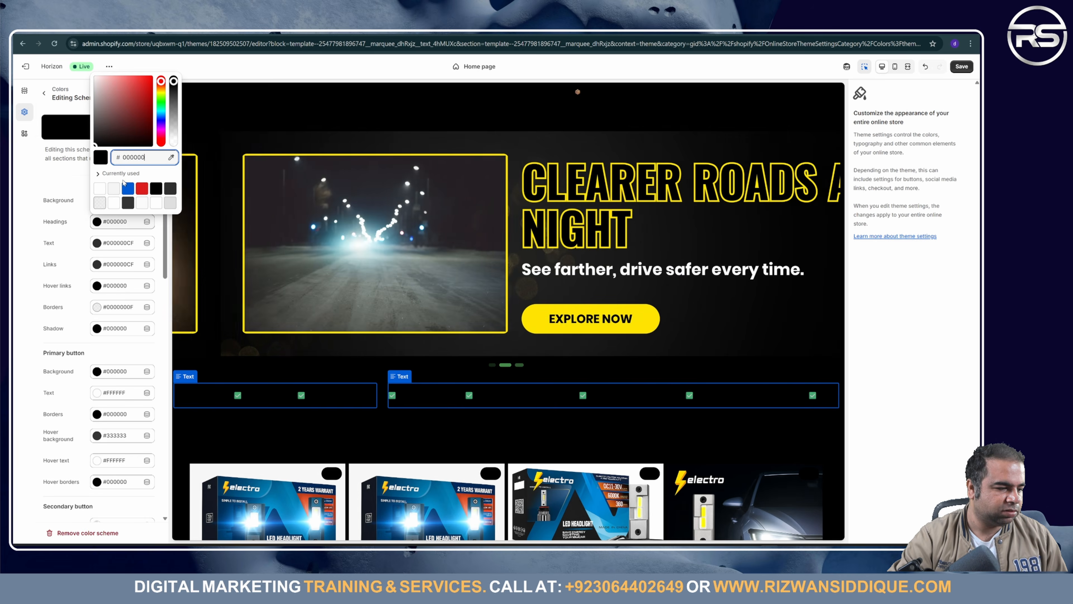
pyautogui.click(99, 189)
pyautogui.click(35, 224)
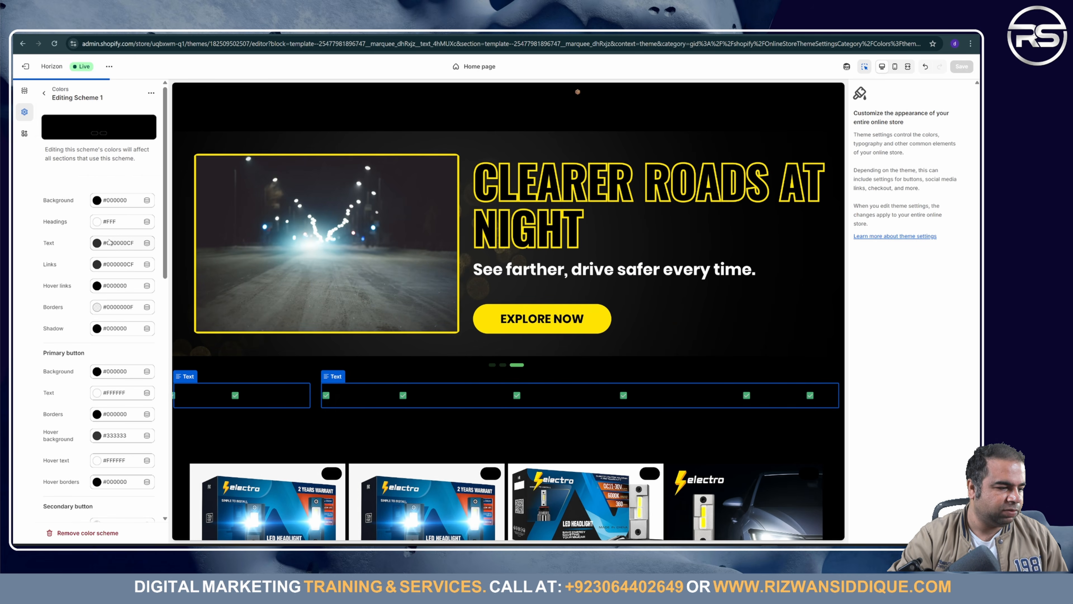
pyautogui.click(110, 243)
pyautogui.click(104, 214)
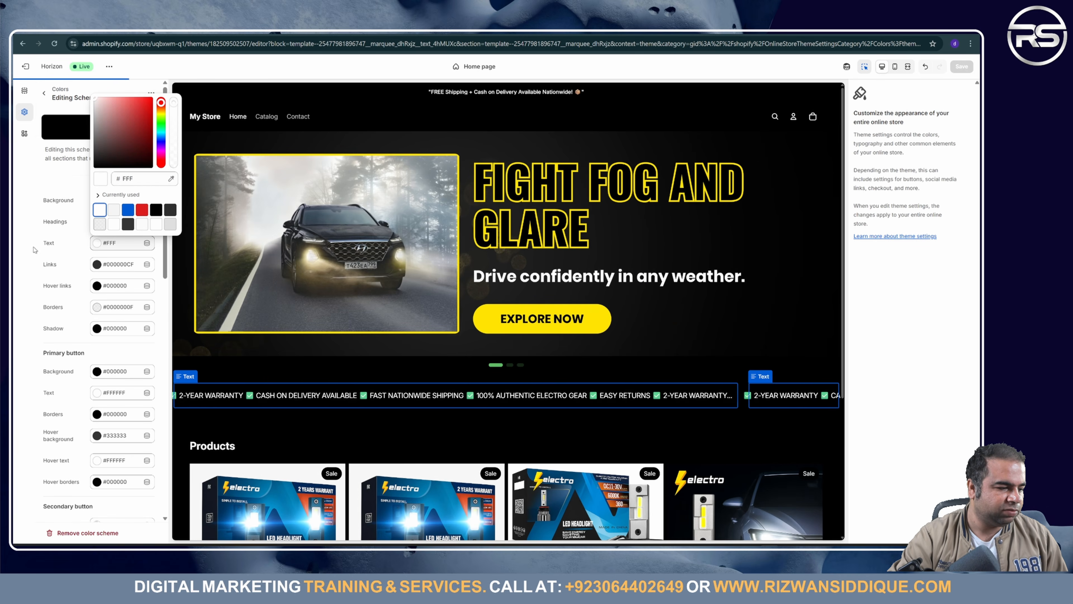
pyautogui.click(33, 249)
pyautogui.click(97, 264)
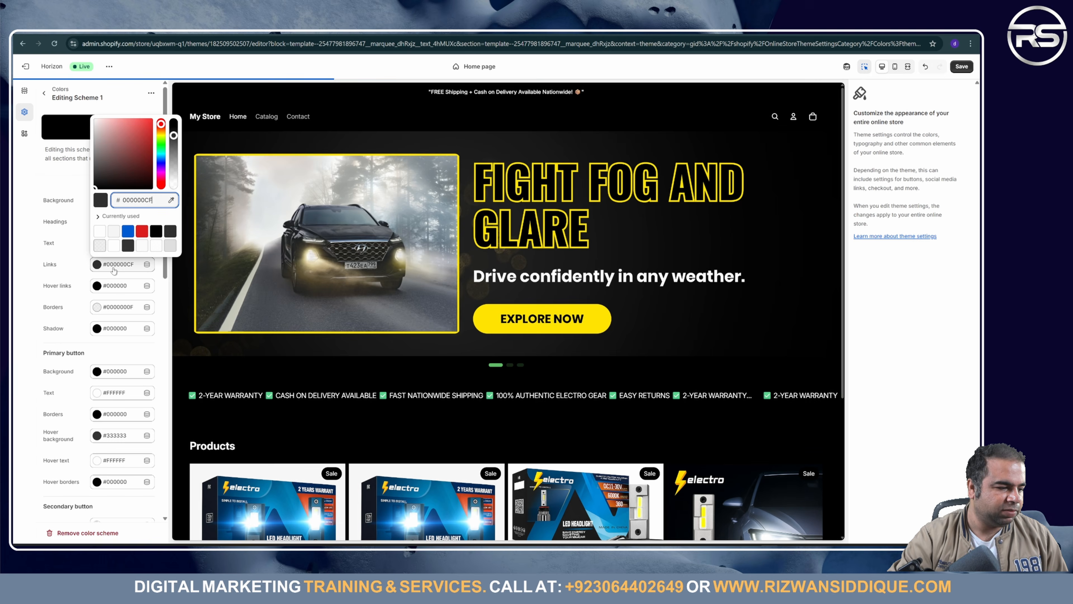
pyautogui.click(99, 230)
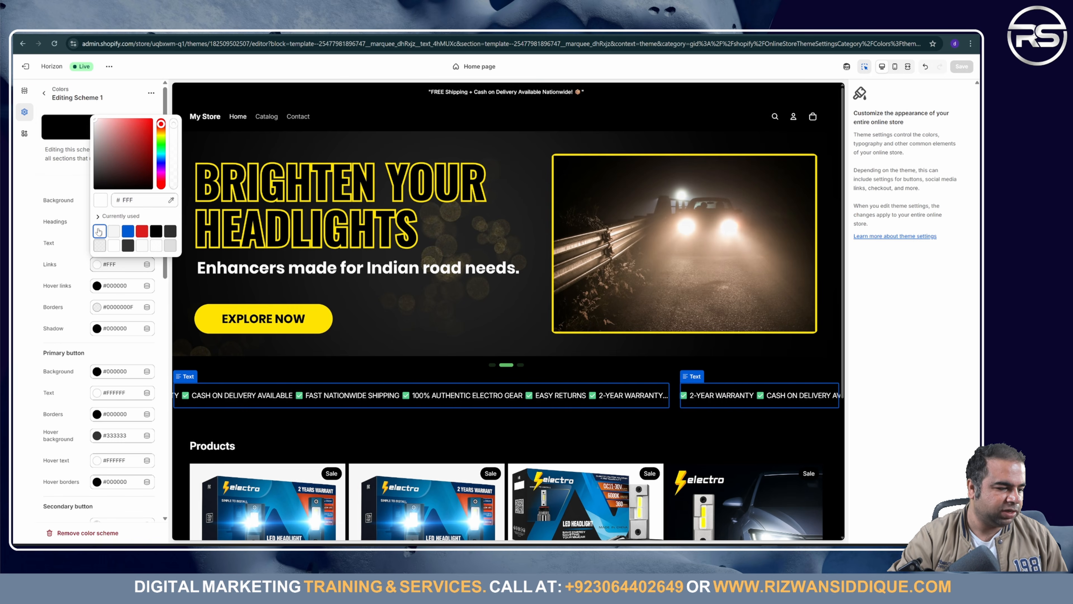
pyautogui.click(112, 287)
pyautogui.click(99, 253)
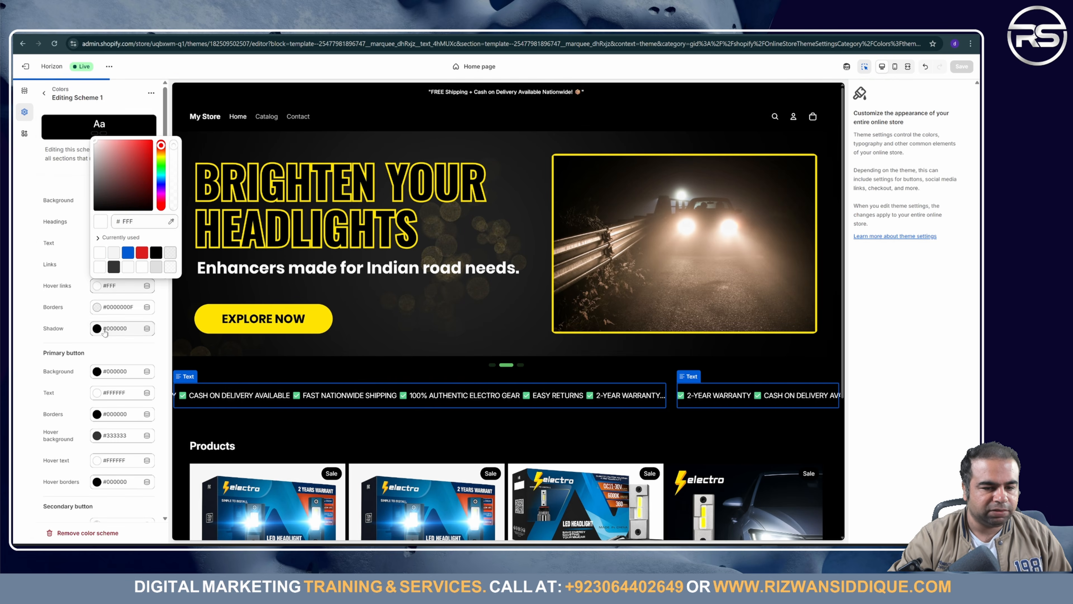
# Step: Set the scheme's shadow colour to dark grey #333333 and save
pyautogui.click(100, 329)
pyautogui.click(119, 313)
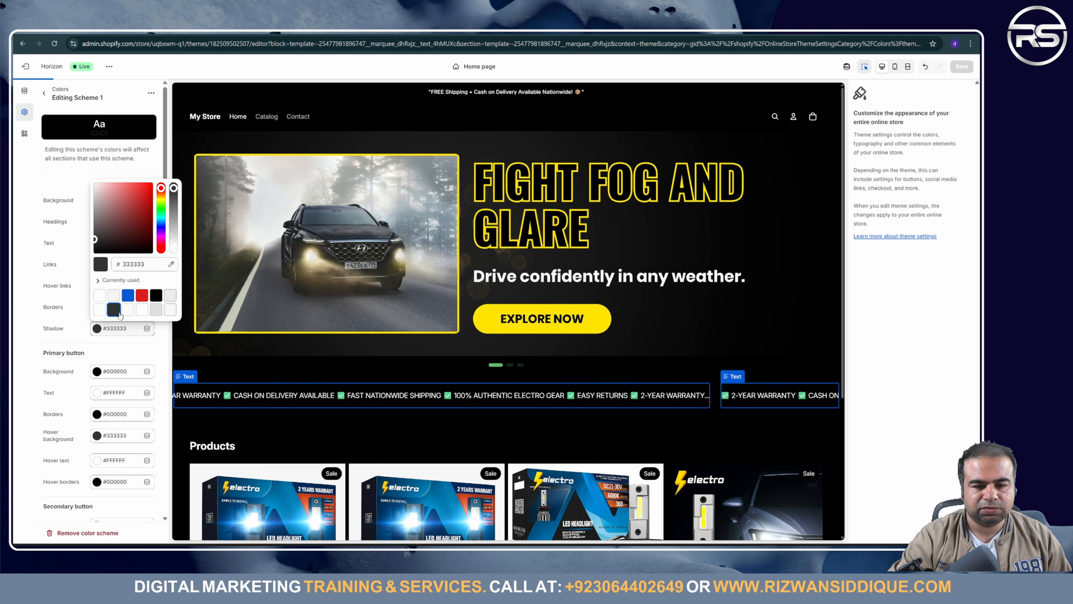
pyautogui.click(14, 313)
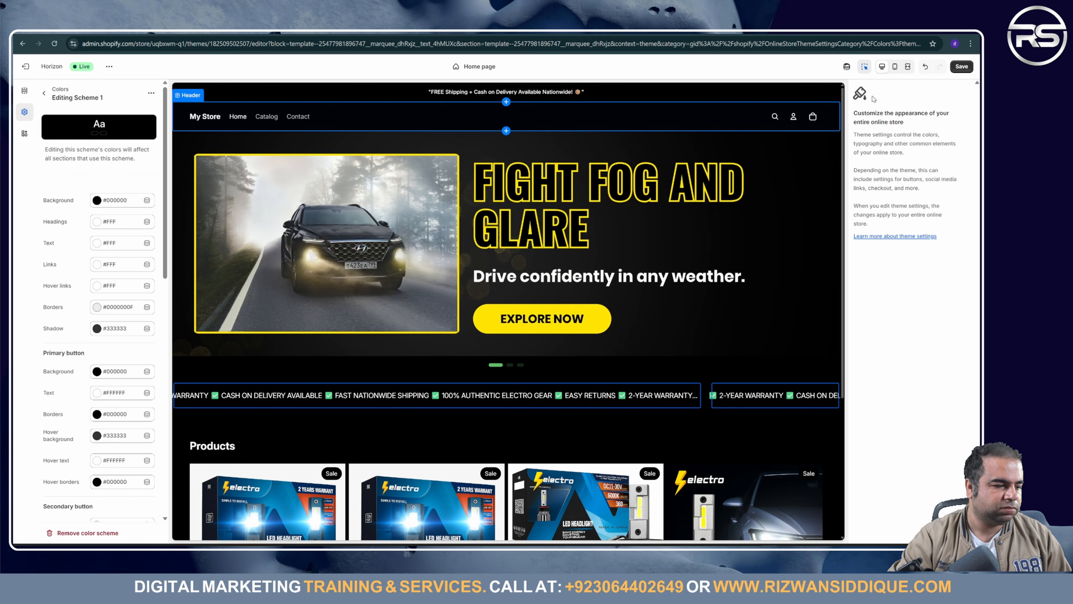
pyautogui.click(962, 66)
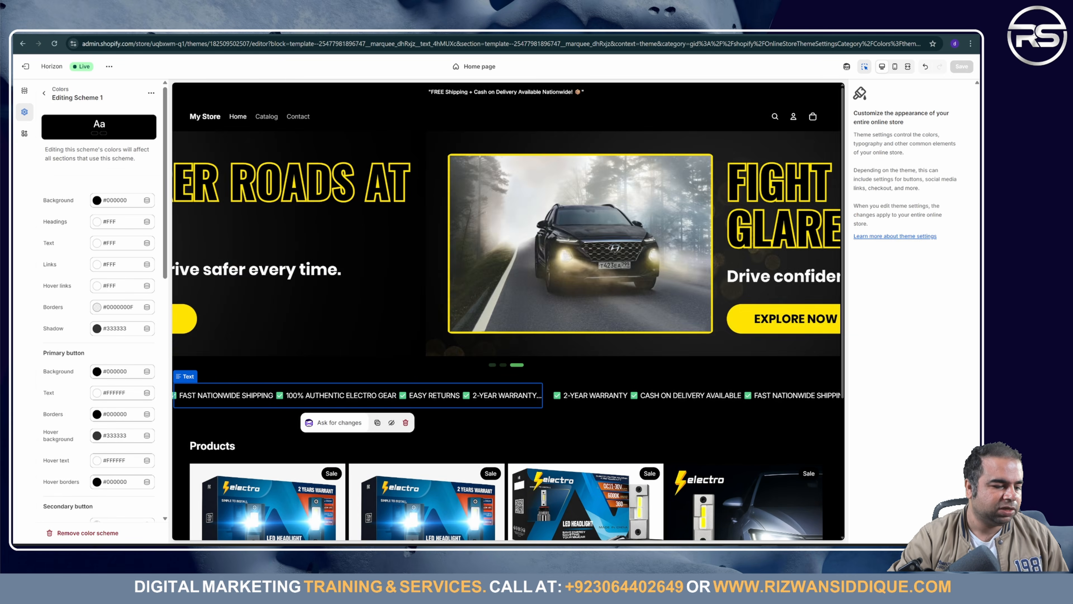
# Step: Set the primary button background to yellow #FFE503, copied from the Notion colour codes
pyautogui.hotkey('alt', 'Tab')
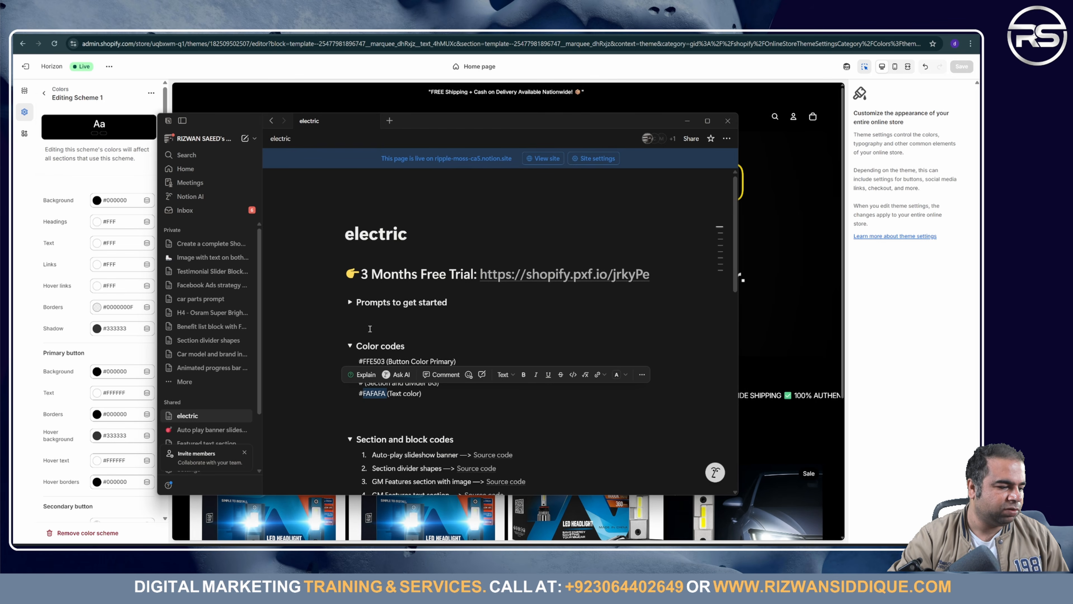
pyautogui.click(302, 349)
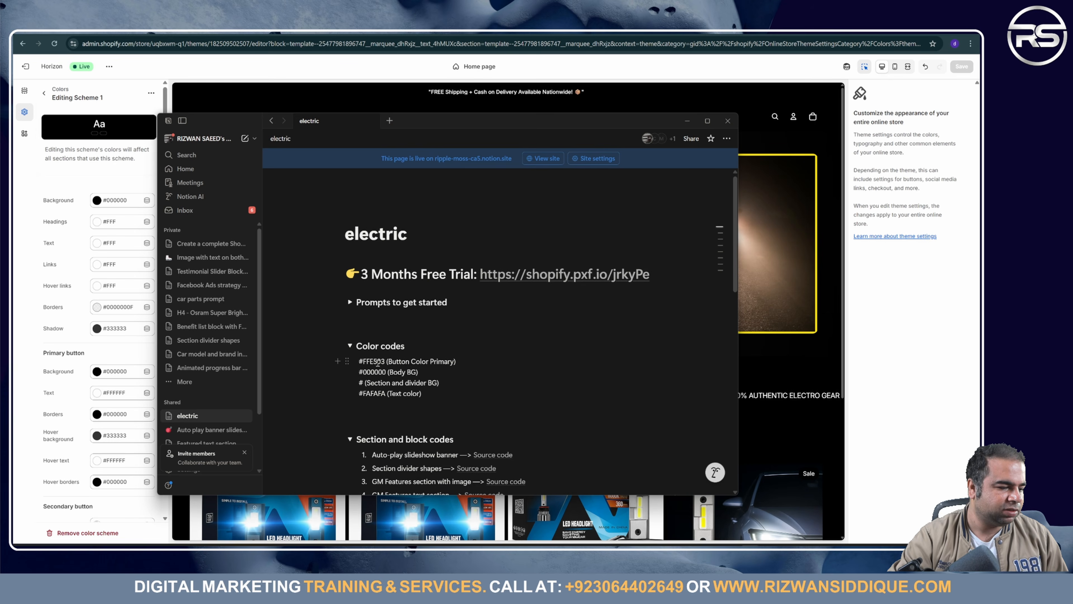
pyautogui.doubleClick(377, 361)
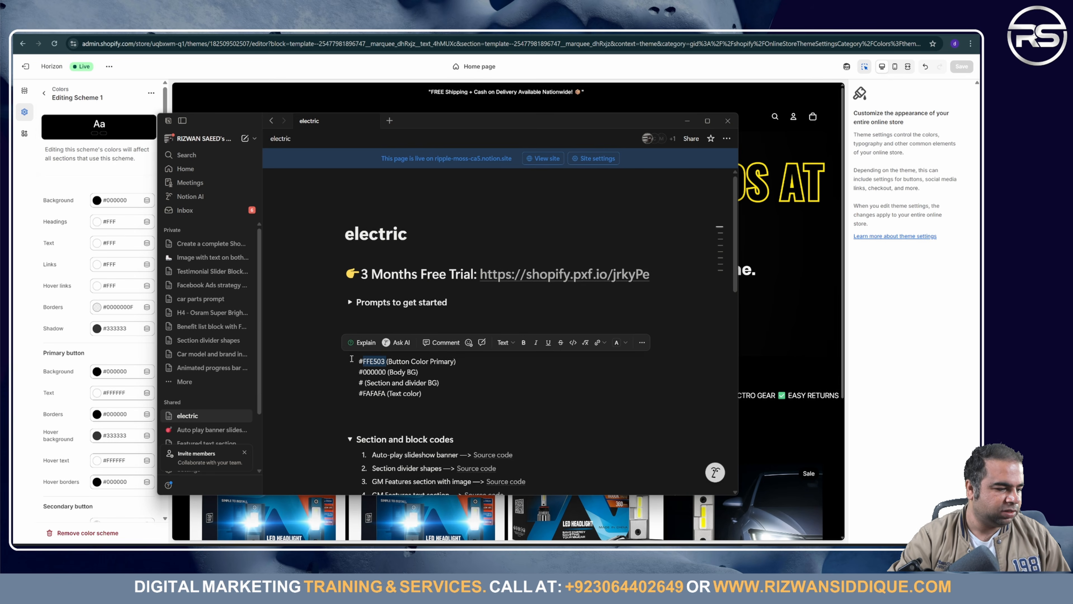
pyautogui.click(55, 341)
pyautogui.click(96, 307)
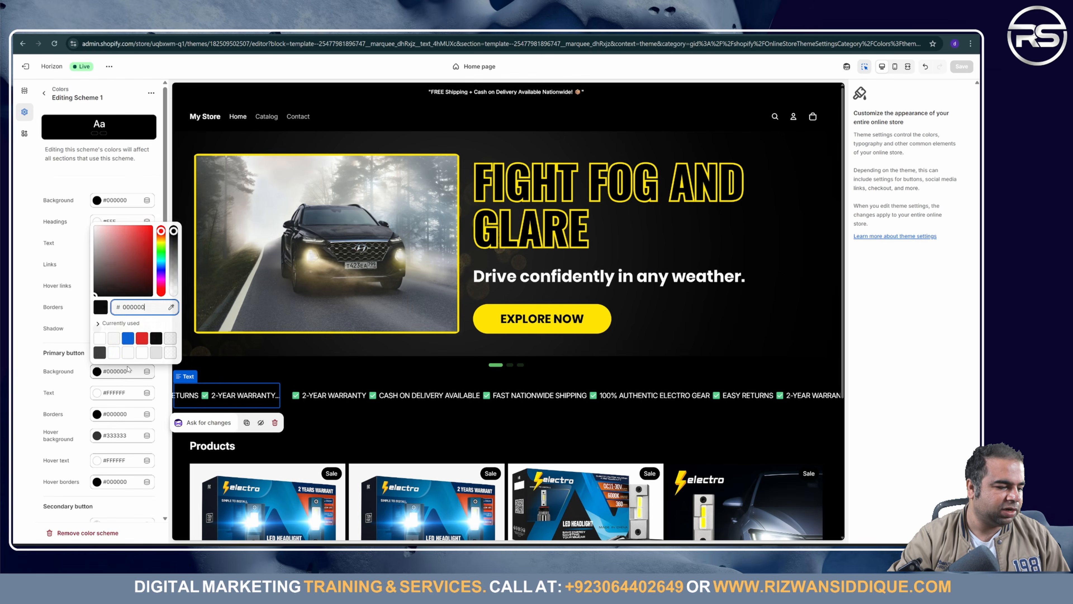
pyautogui.doubleClick(137, 310)
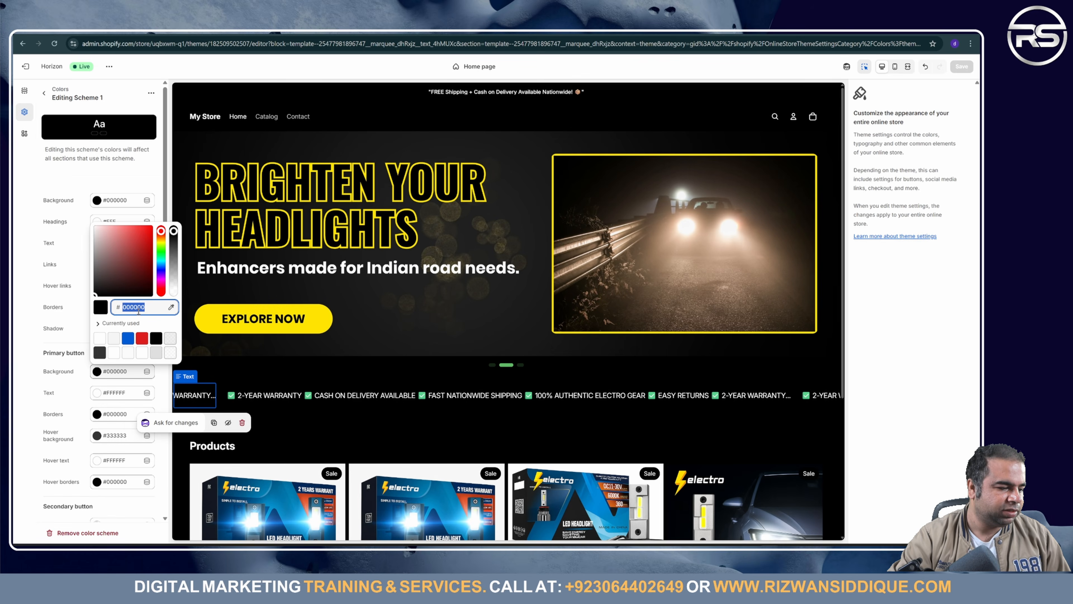
pyautogui.click(51, 371)
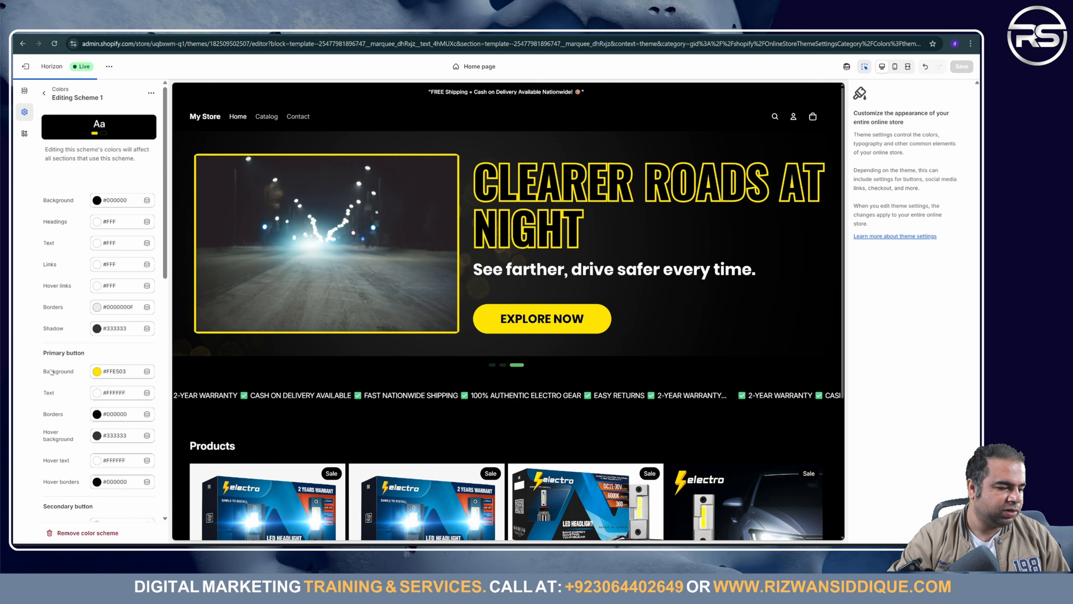
# Step: Make the primary button text black, leave its border black, and save with Ctrl+S
pyautogui.click(117, 393)
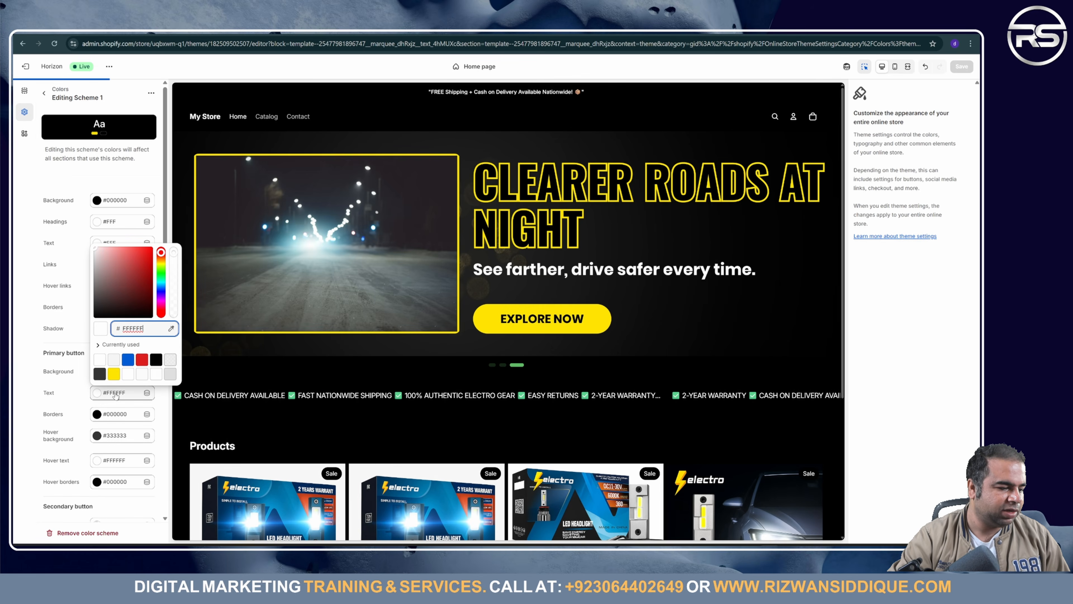
pyautogui.click(102, 361)
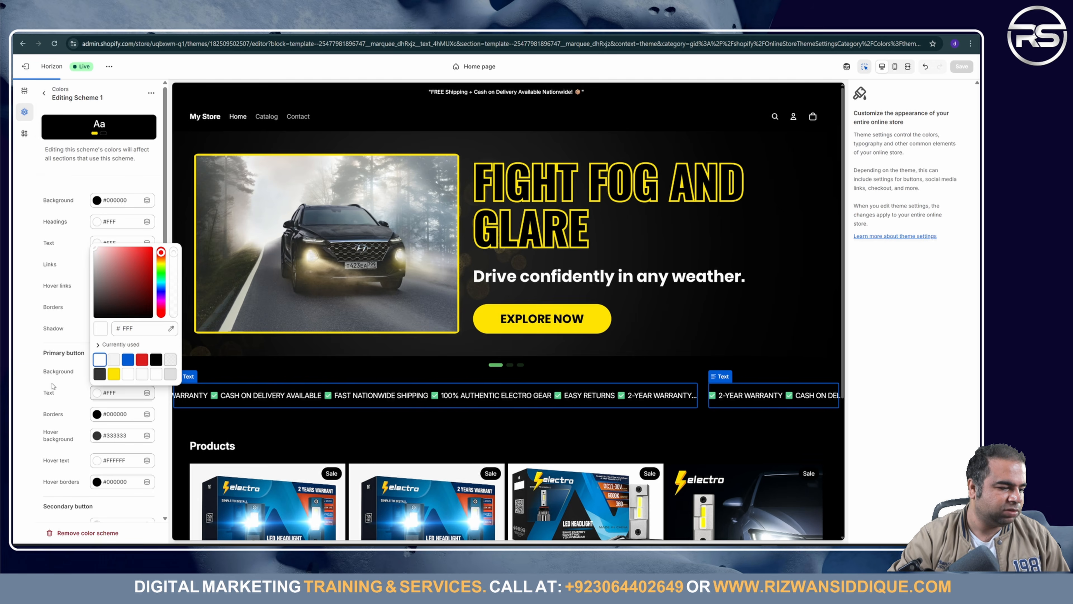
pyautogui.click(133, 397)
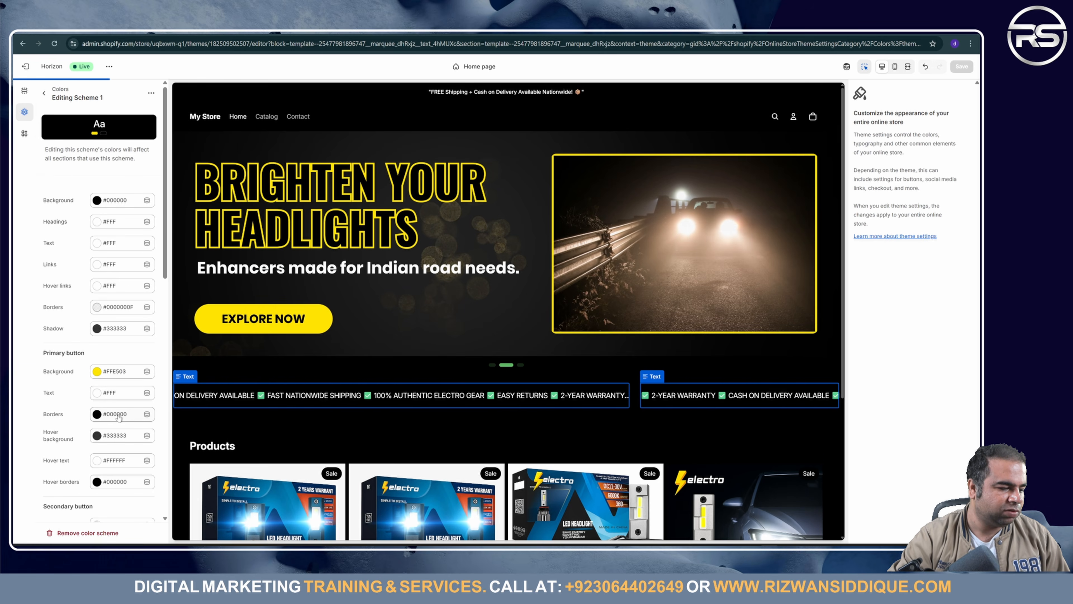
pyautogui.click(111, 395)
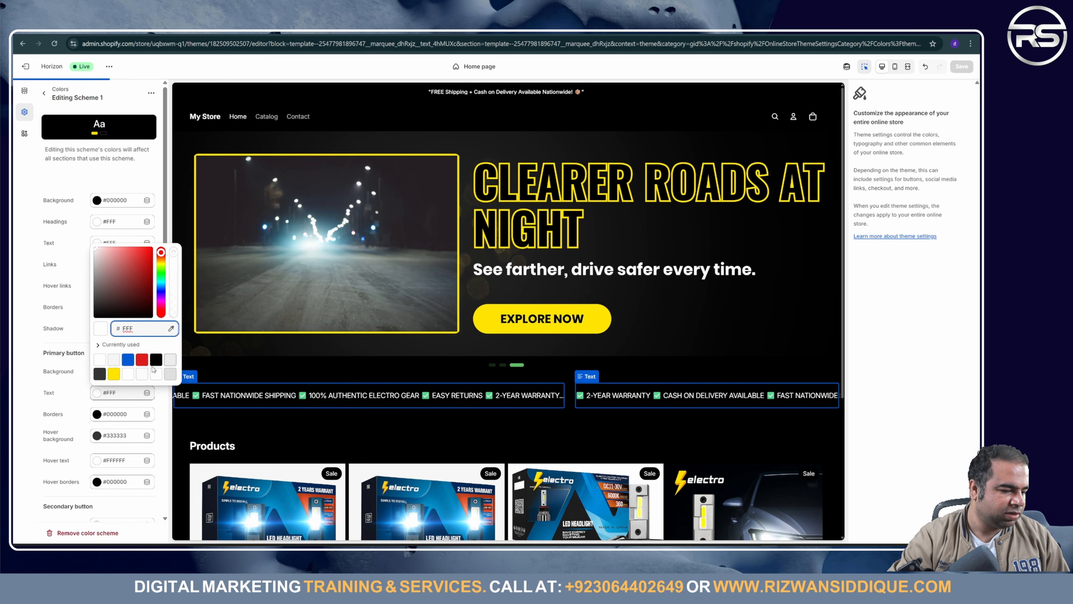
pyautogui.click(156, 360)
pyautogui.click(43, 420)
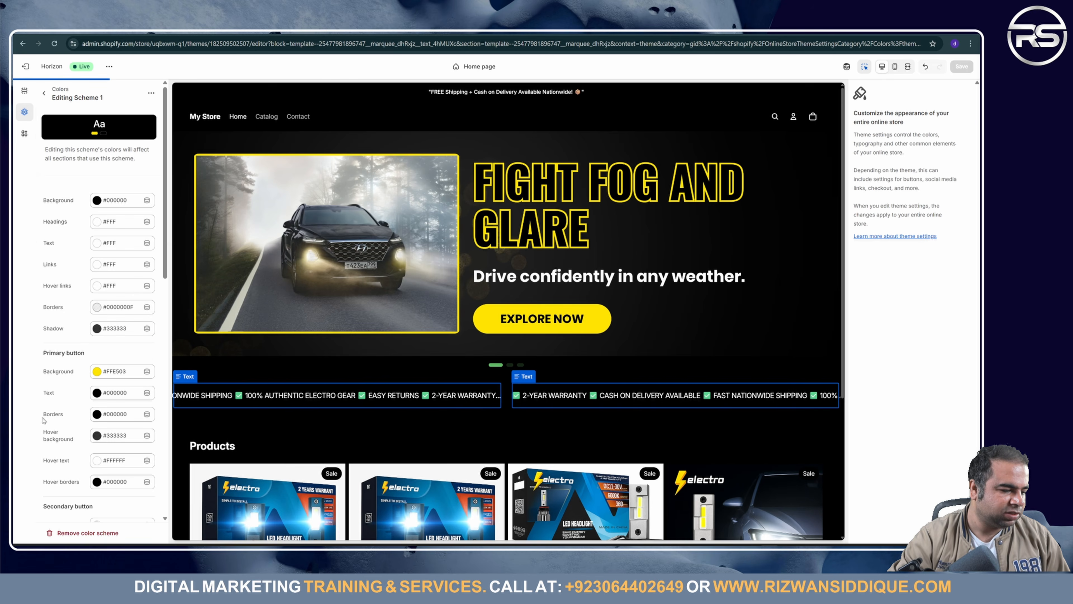
pyautogui.click(113, 415)
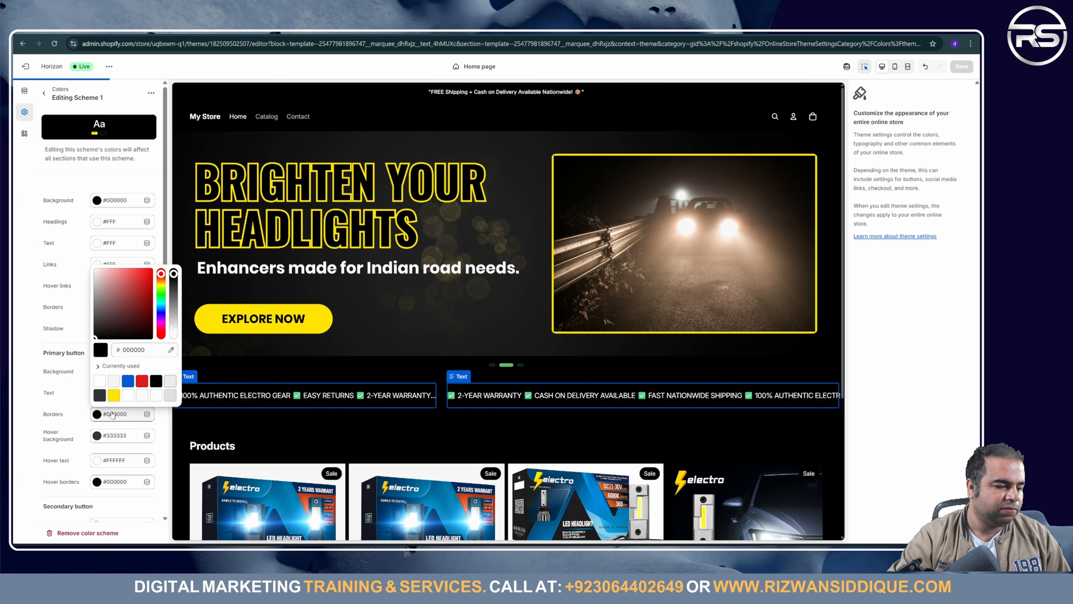
pyautogui.click(113, 423)
pyautogui.scroll(-5, 113, 457)
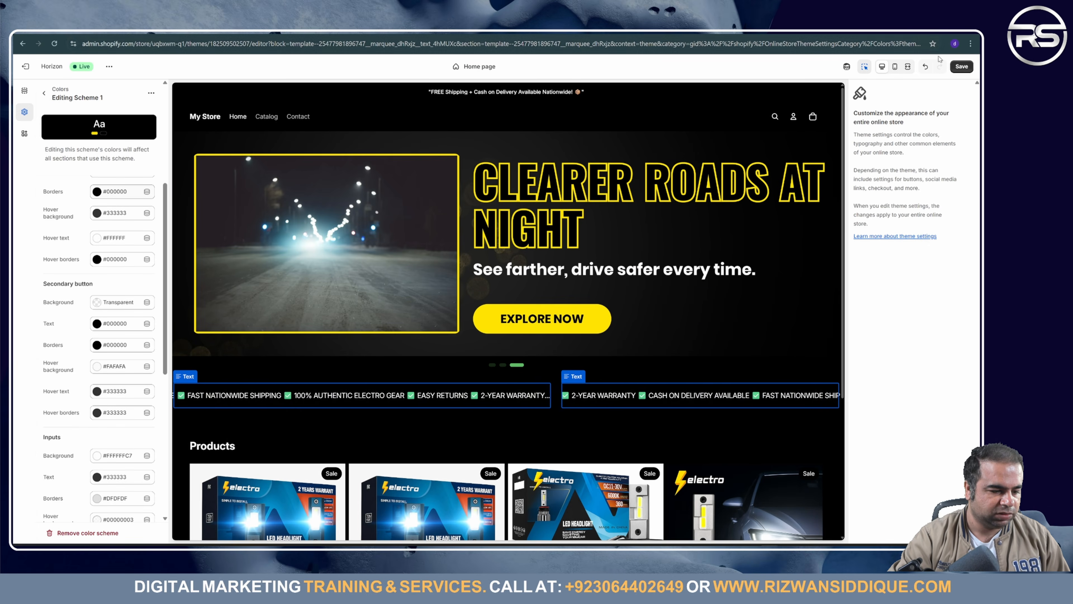
pyautogui.hotkey('ctrl', 's')
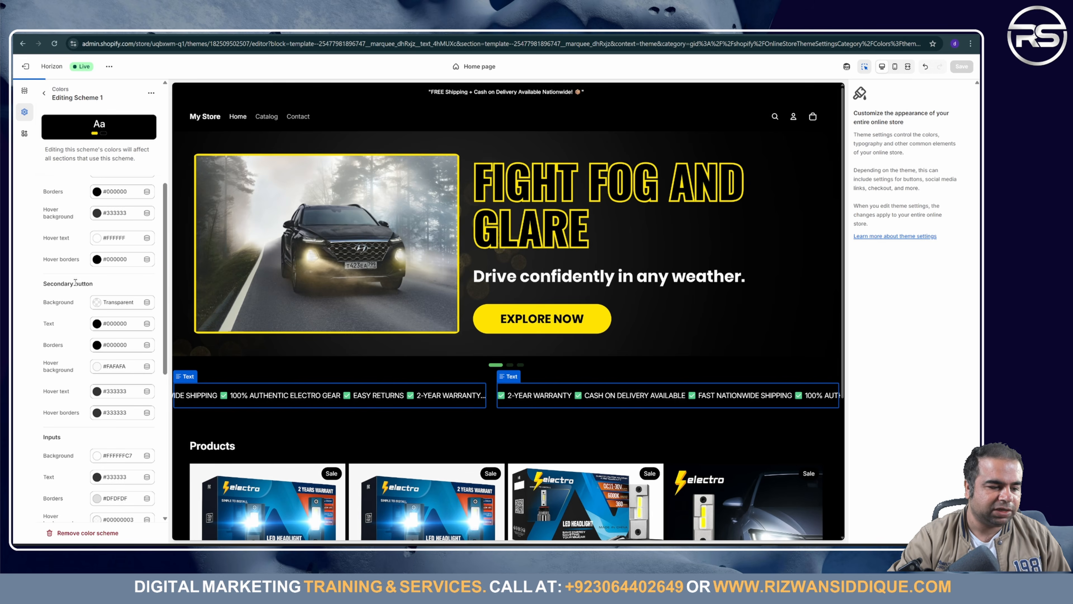